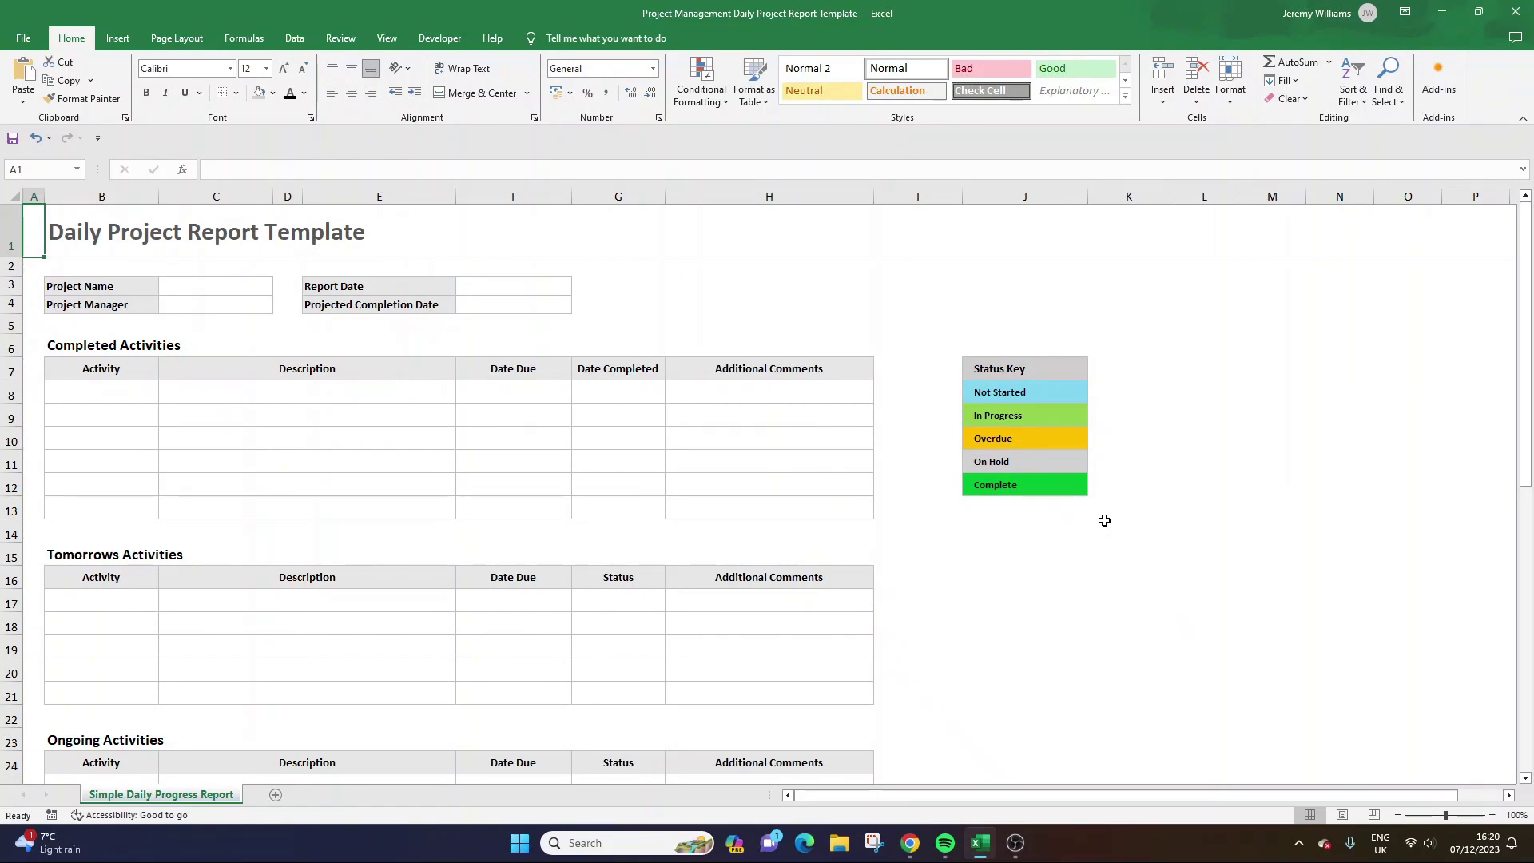
Add a new blank worksheet after the Simple Daily Progress Report sheet.
scroll(555, 528, "down", 1)
scroll(555, 526, "up", 1)
left_click(276, 794)
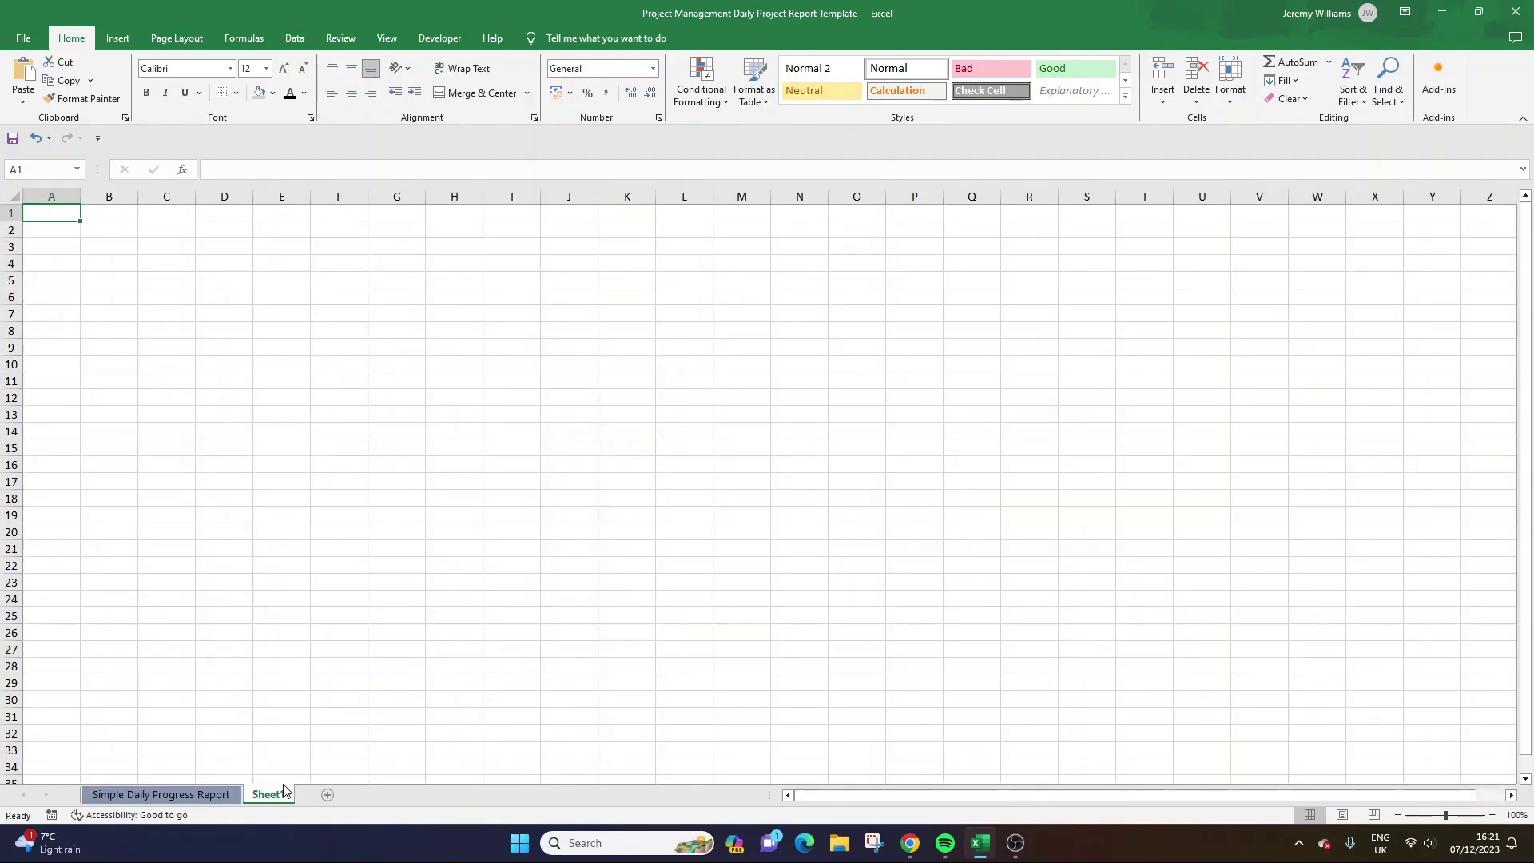
left_click(185, 466)
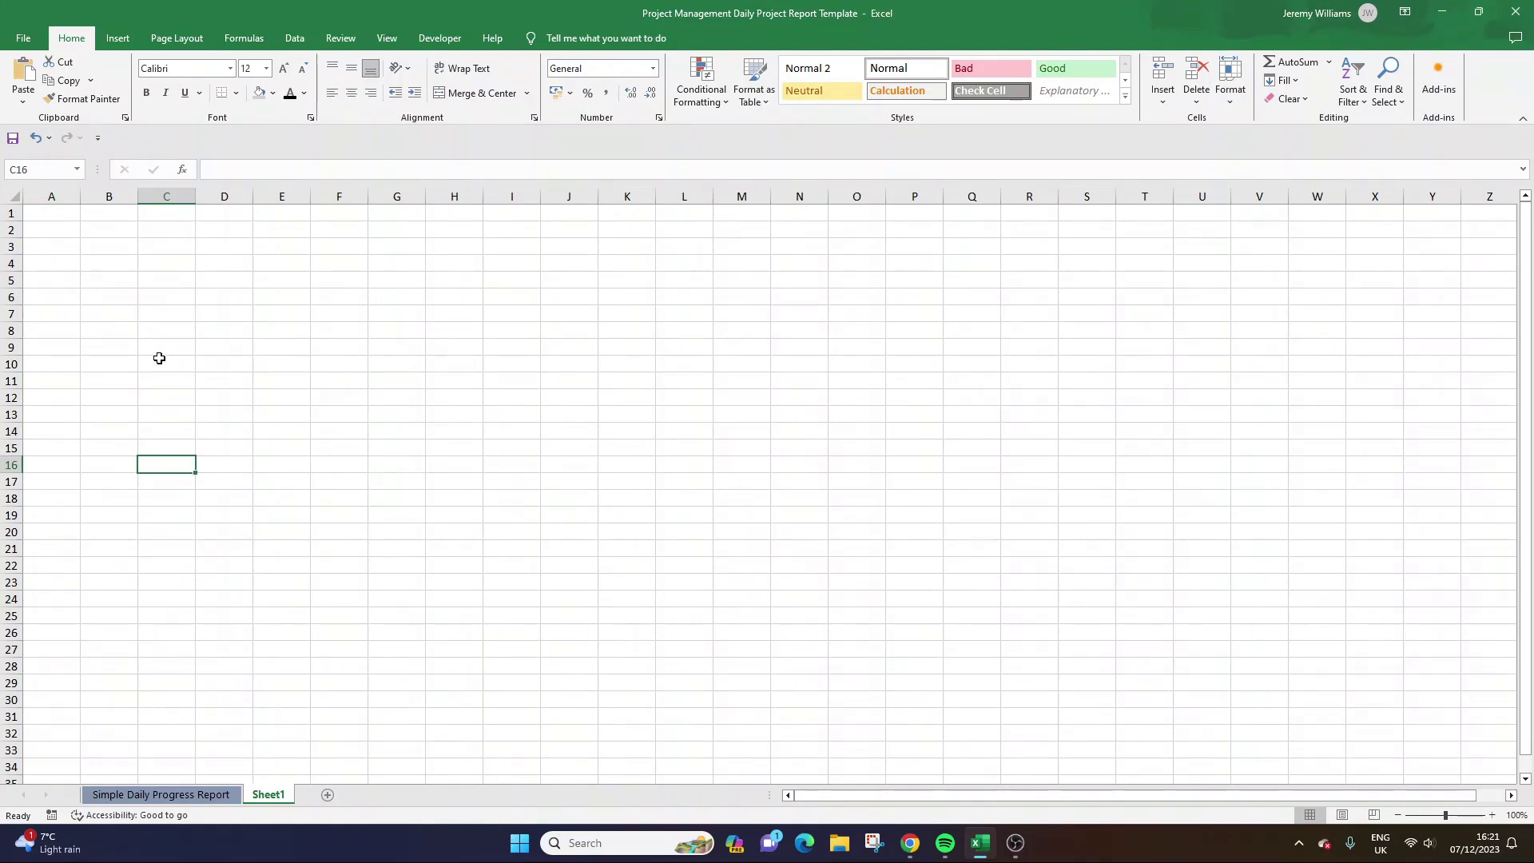
left_click(142, 234)
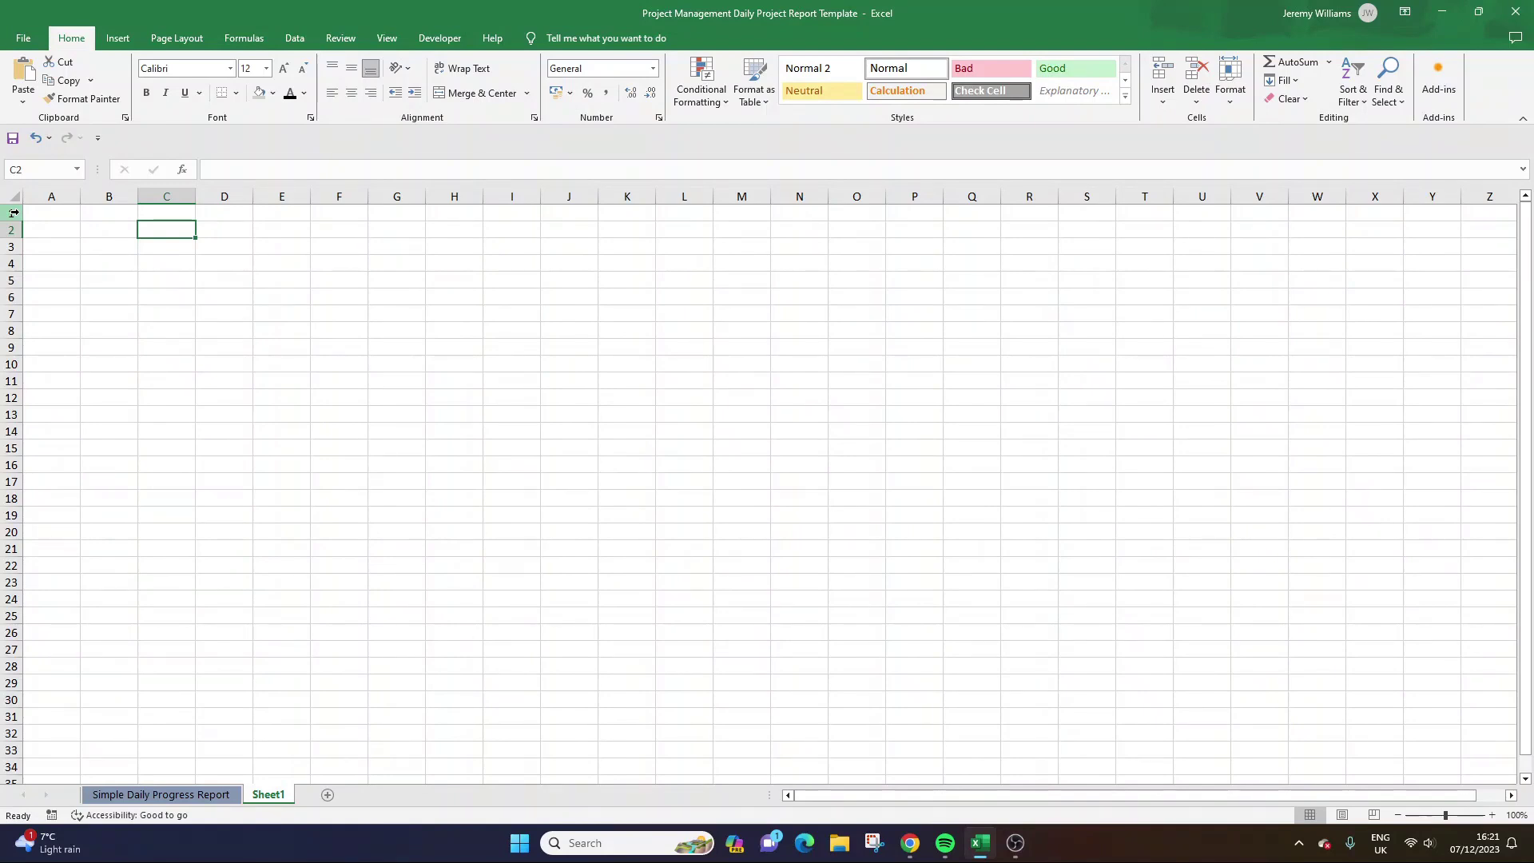
Enter the title "Daily Project Report" in cell A1 of the new sheet.
left_click(36, 212)
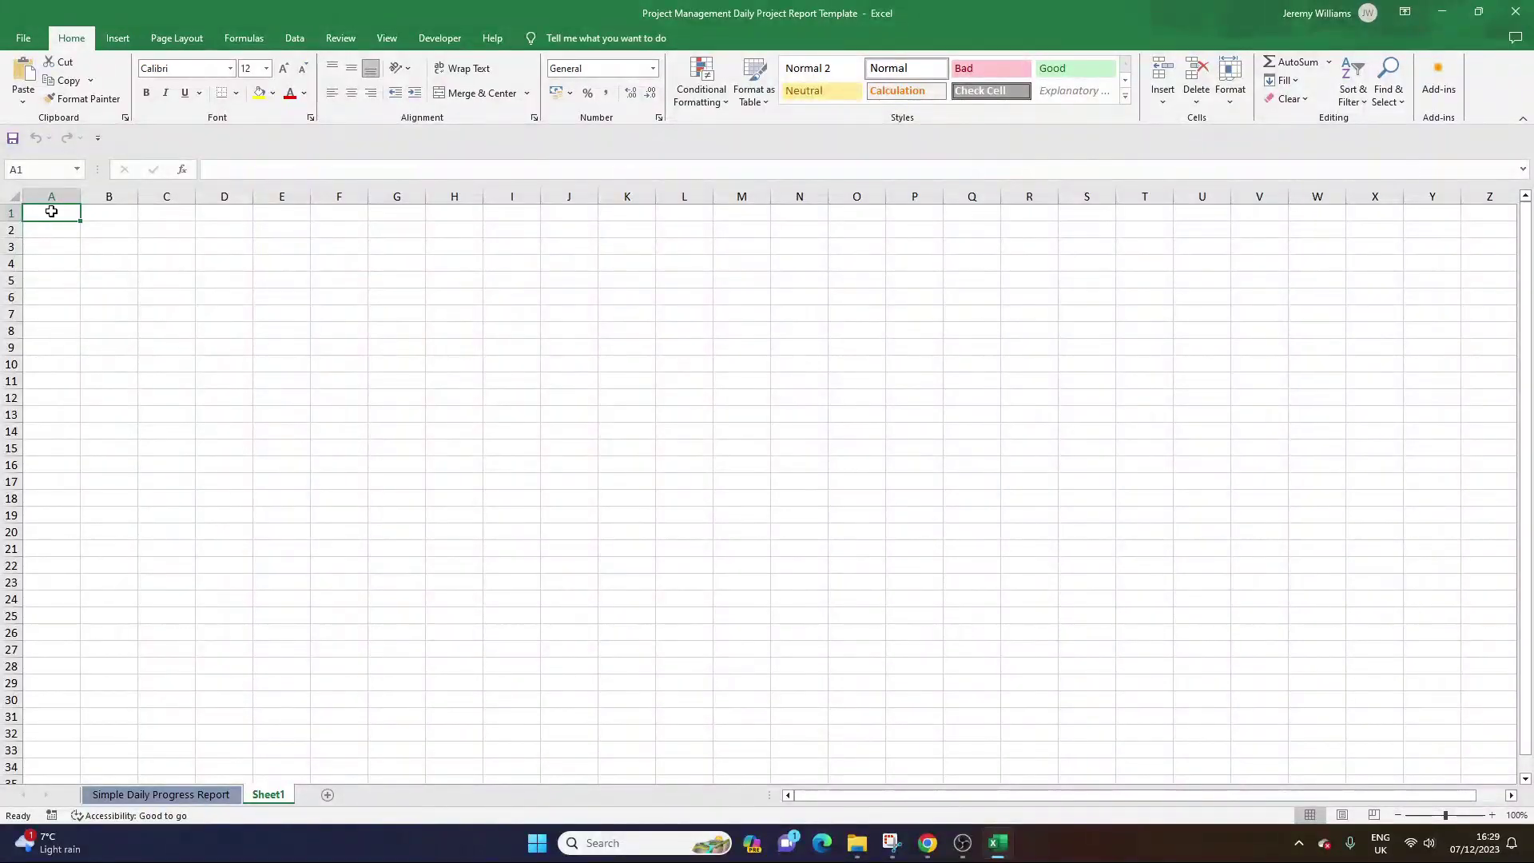
type("Daily")
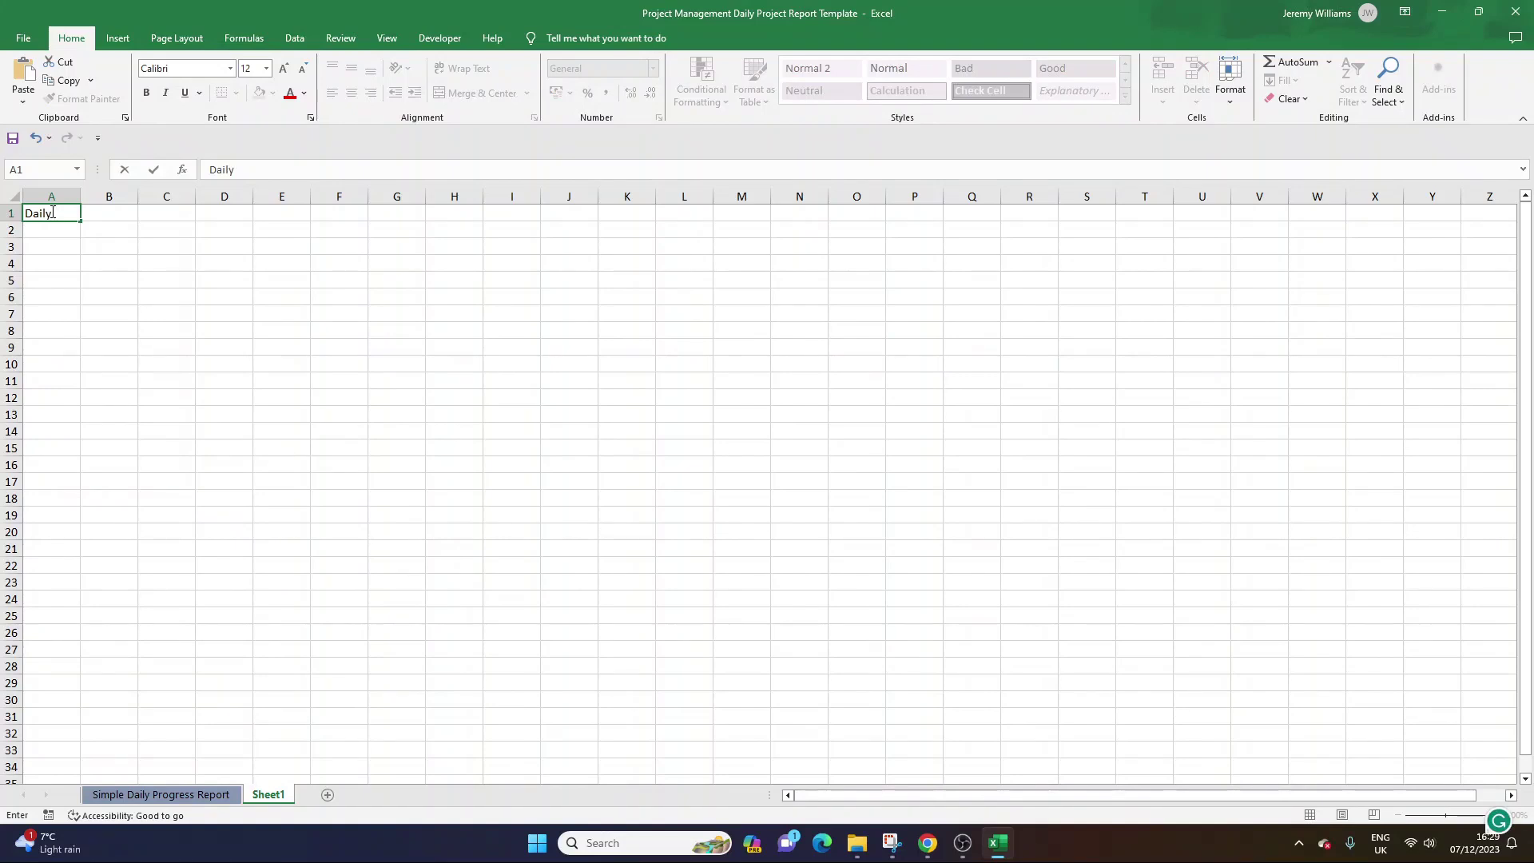
type(" Project Report")
key("Return")
Set the title in cell A1 to font size 24 and make it bold.
left_click(51, 212)
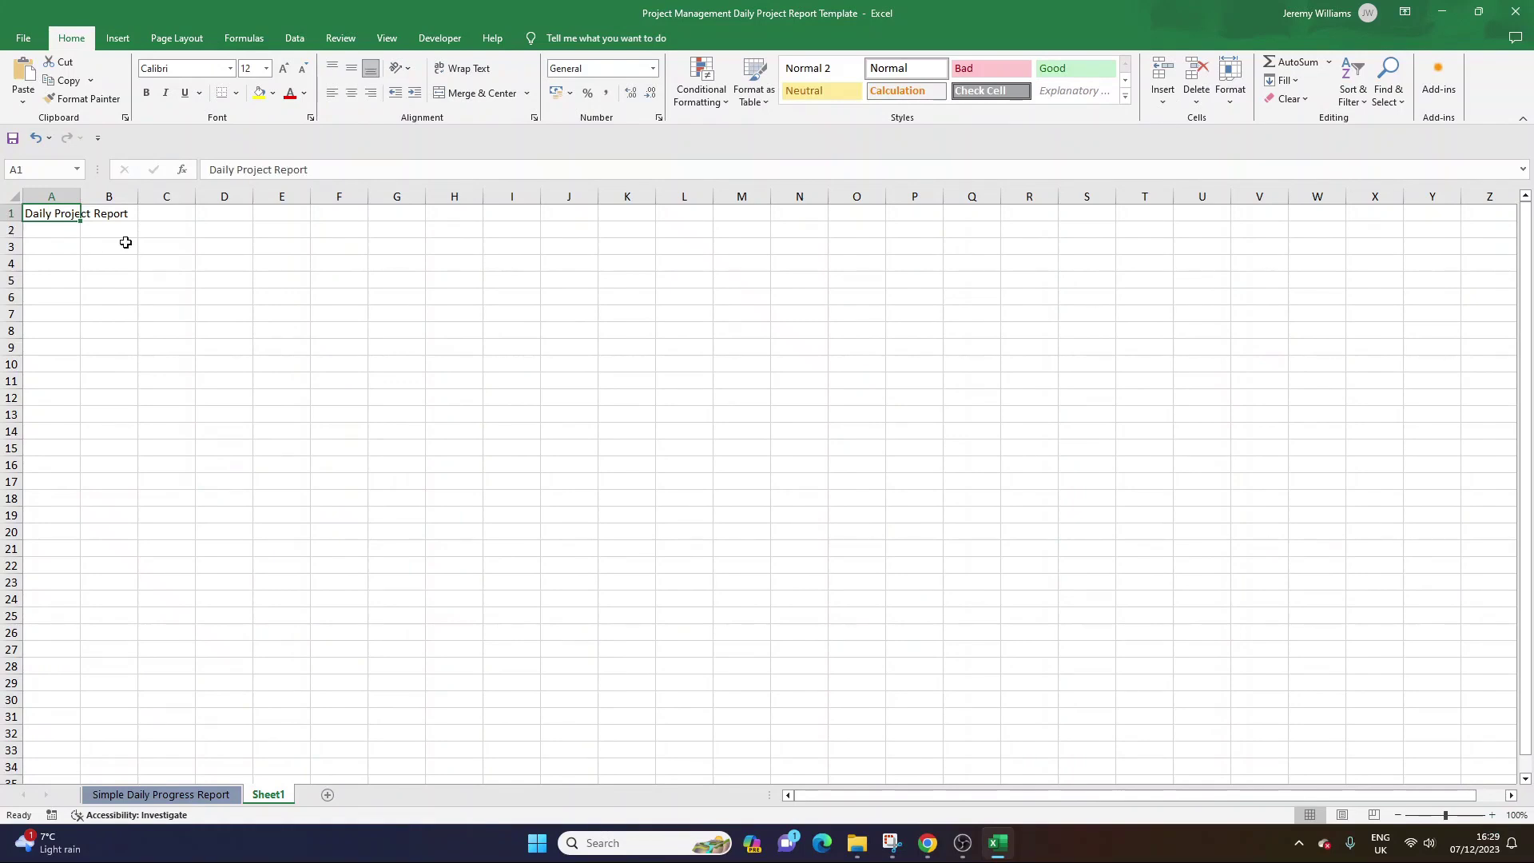
left_click(285, 68)
left_click(284, 68)
left_click(284, 68)
left_click(285, 69)
left_click(286, 71)
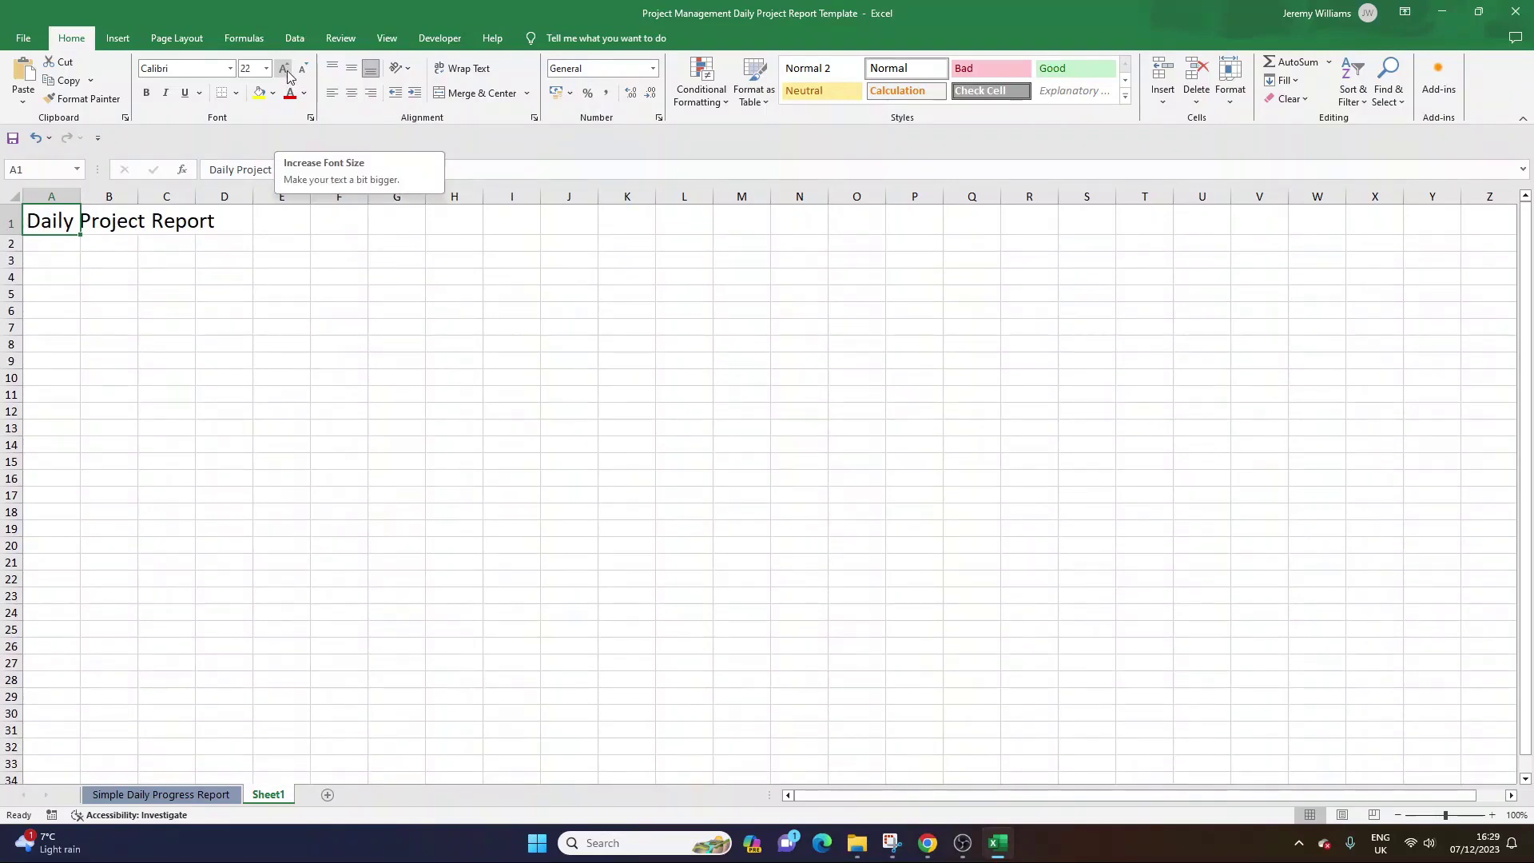
left_click(285, 69)
left_click(147, 93)
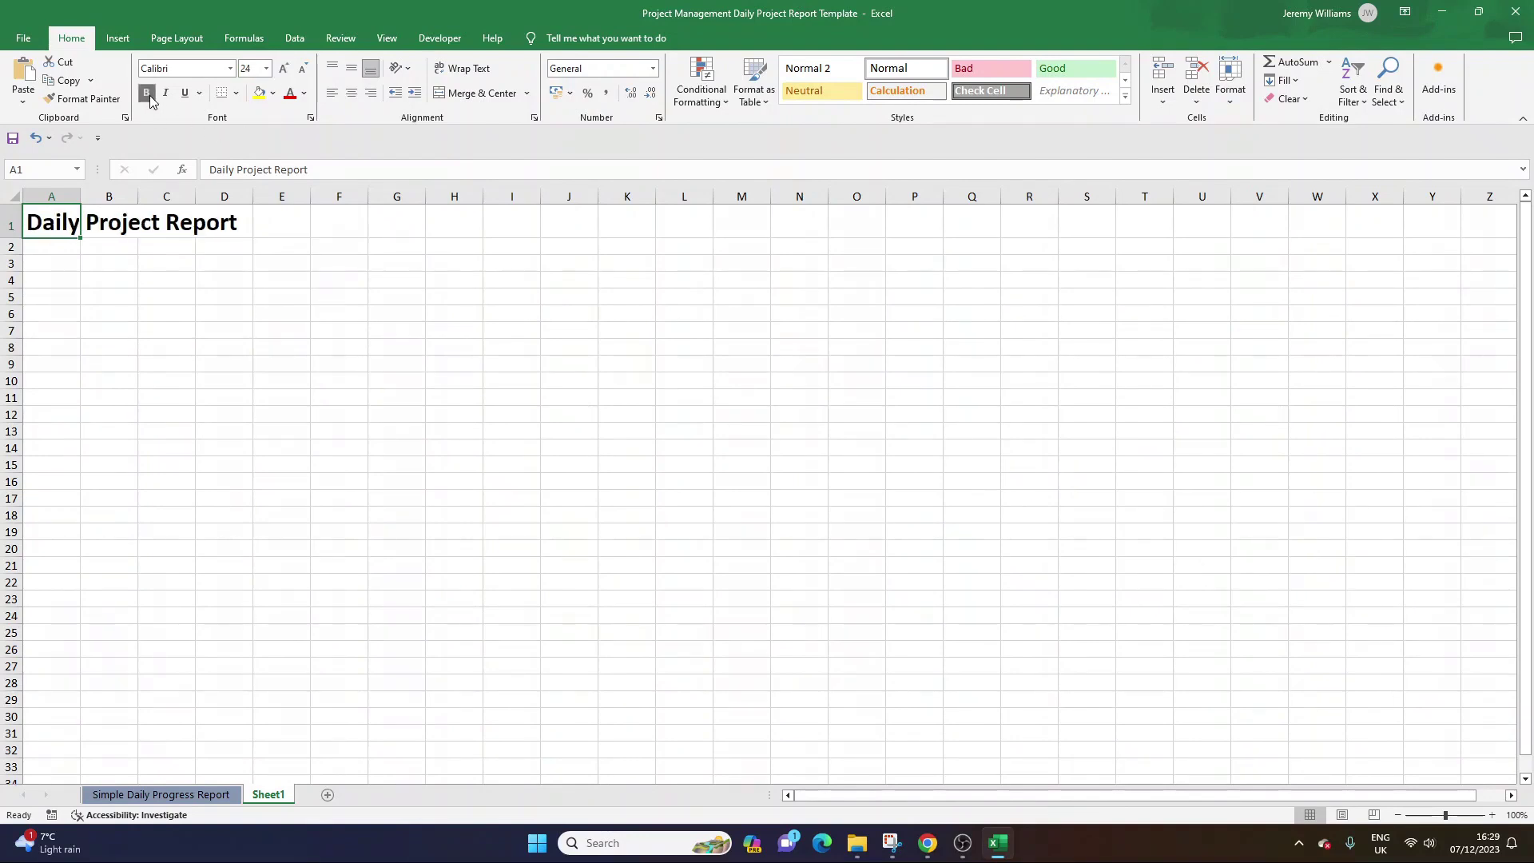
Change the font color of the title in cell A1 to grey.
left_click(304, 94)
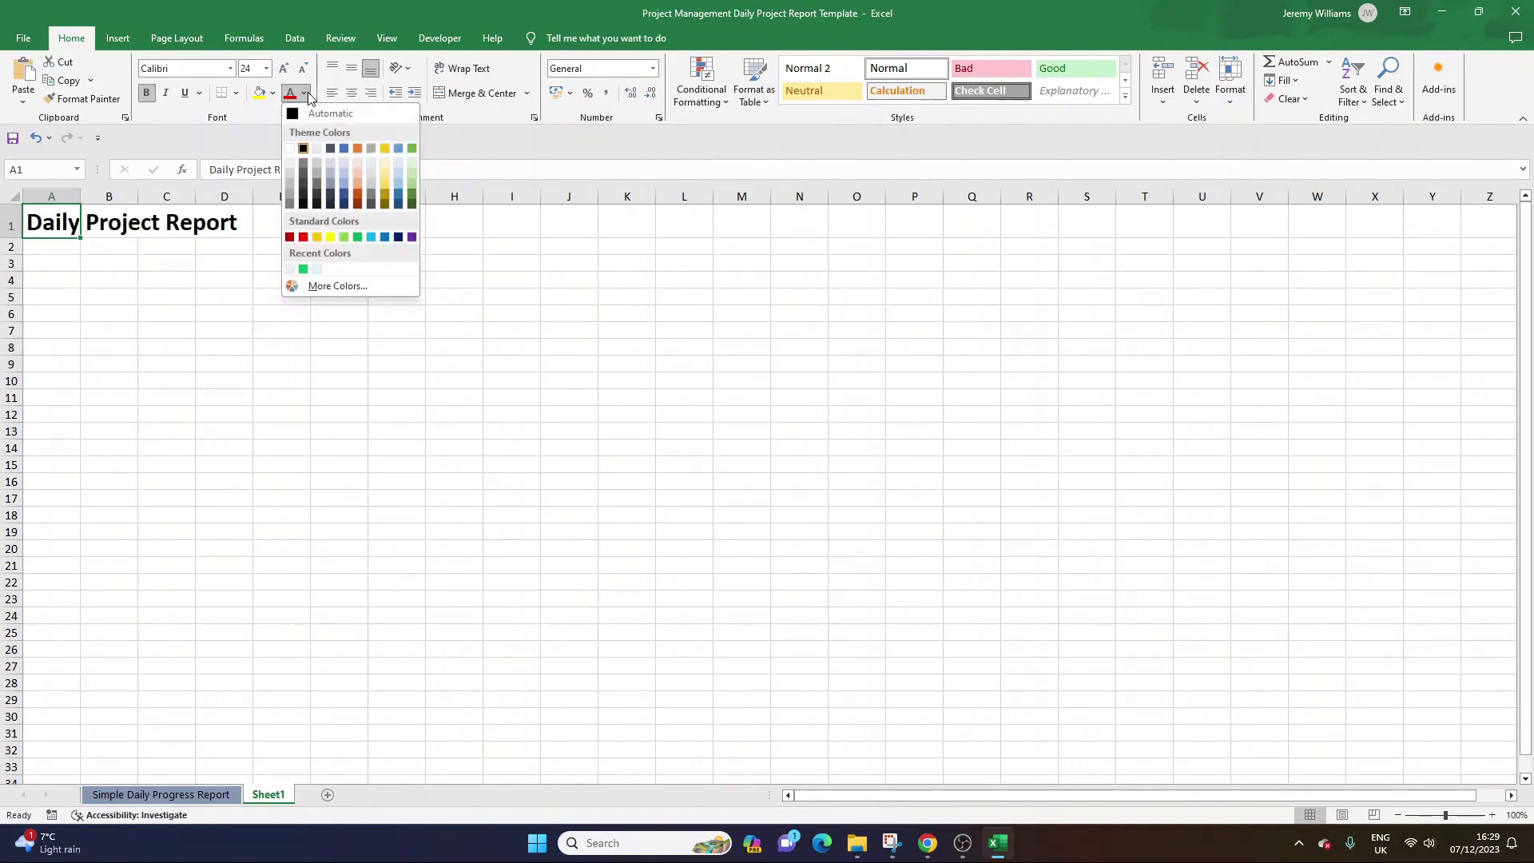
left_click(289, 198)
left_click(171, 243)
left_click(76, 212)
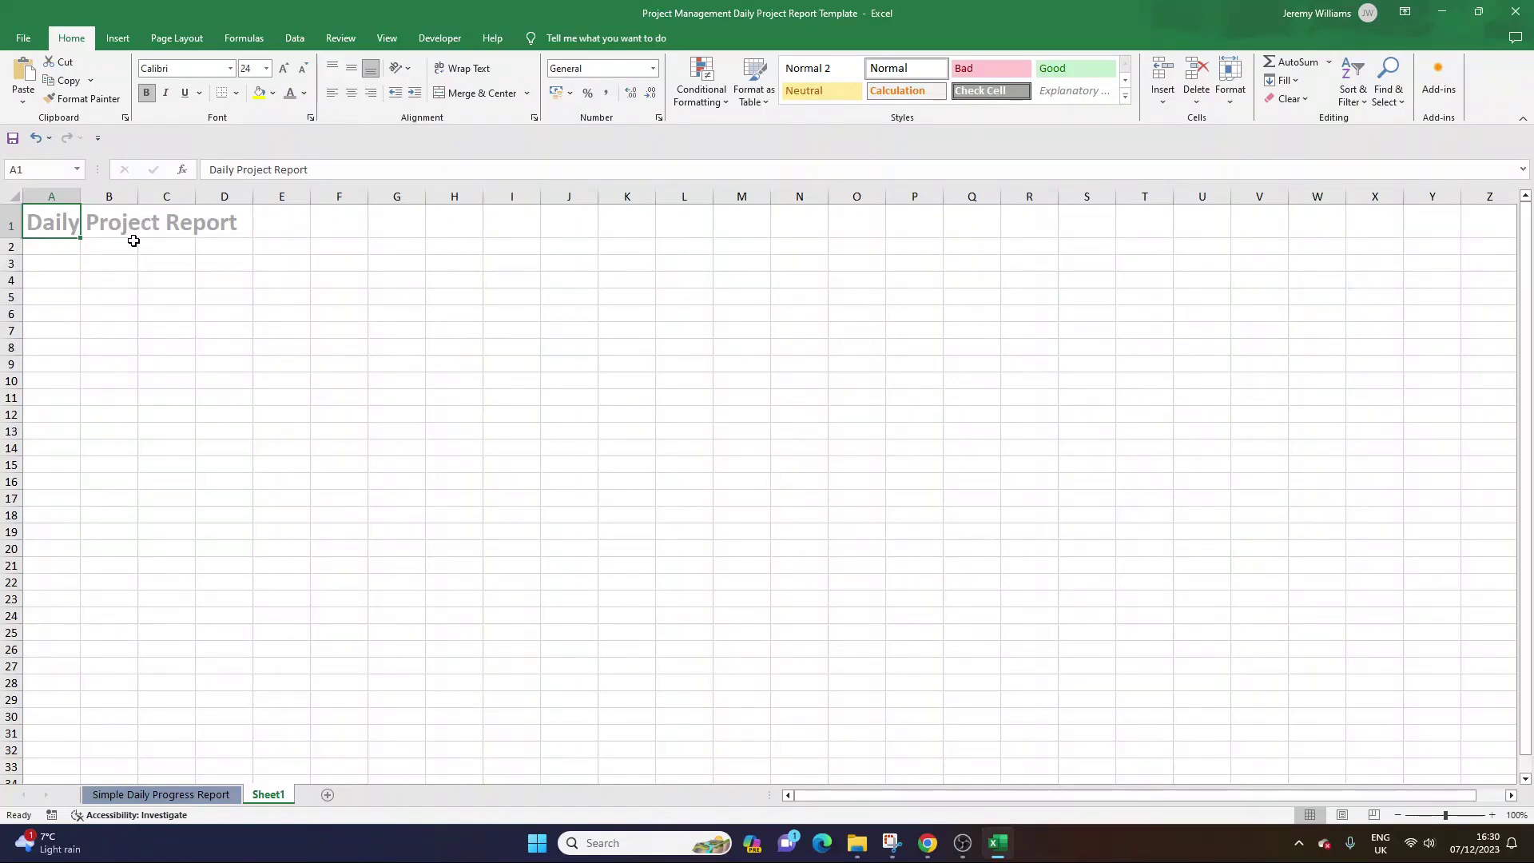
Enter the labels "Project Name" in cell B3 and "Project Manager" in cell B4.
left_click(116, 265)
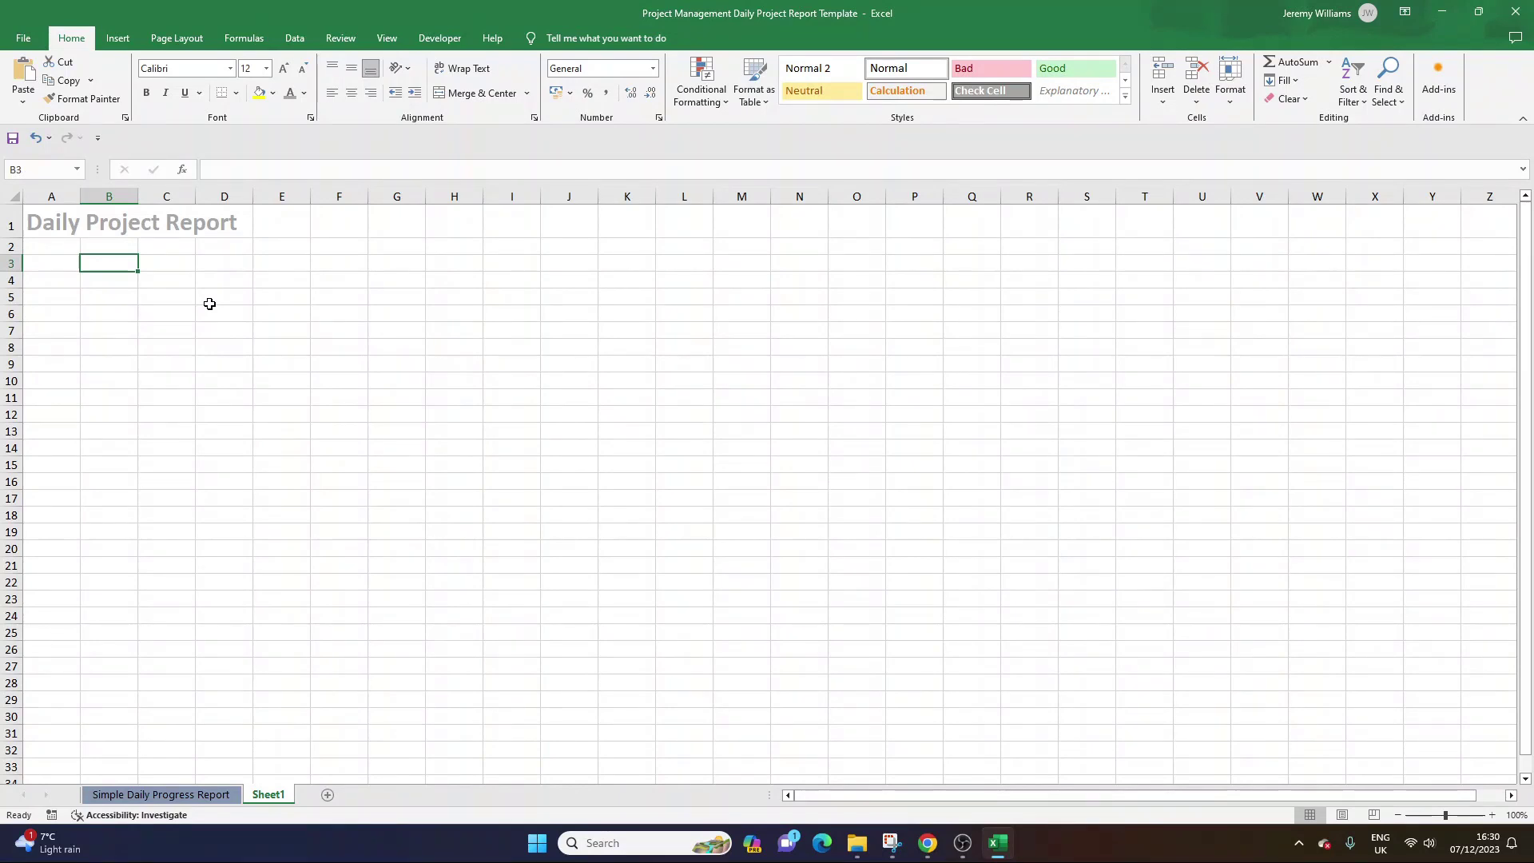
type("Project ")
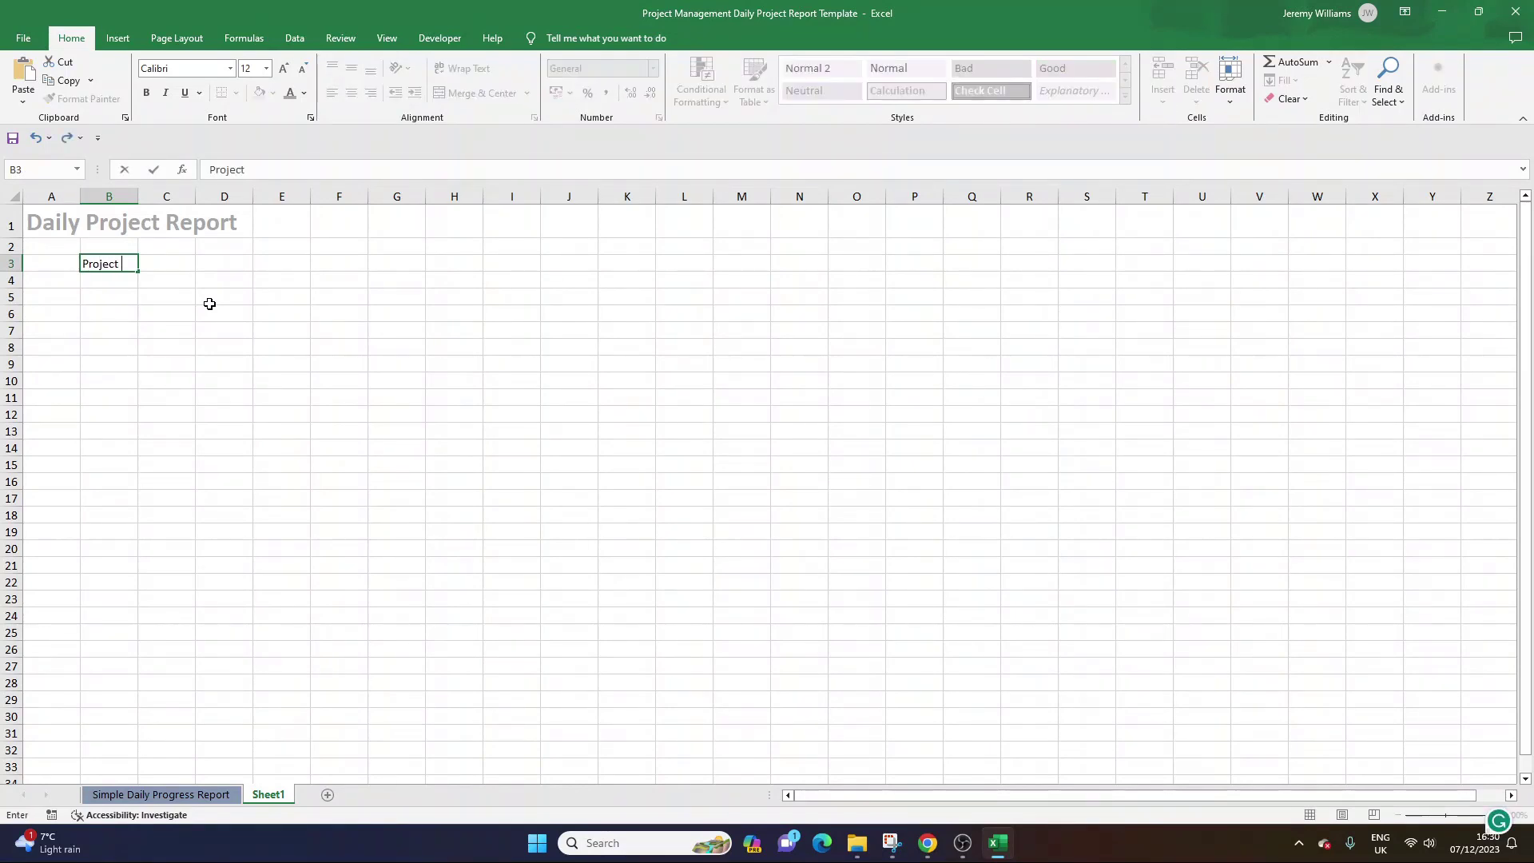
type("Name")
key("Return")
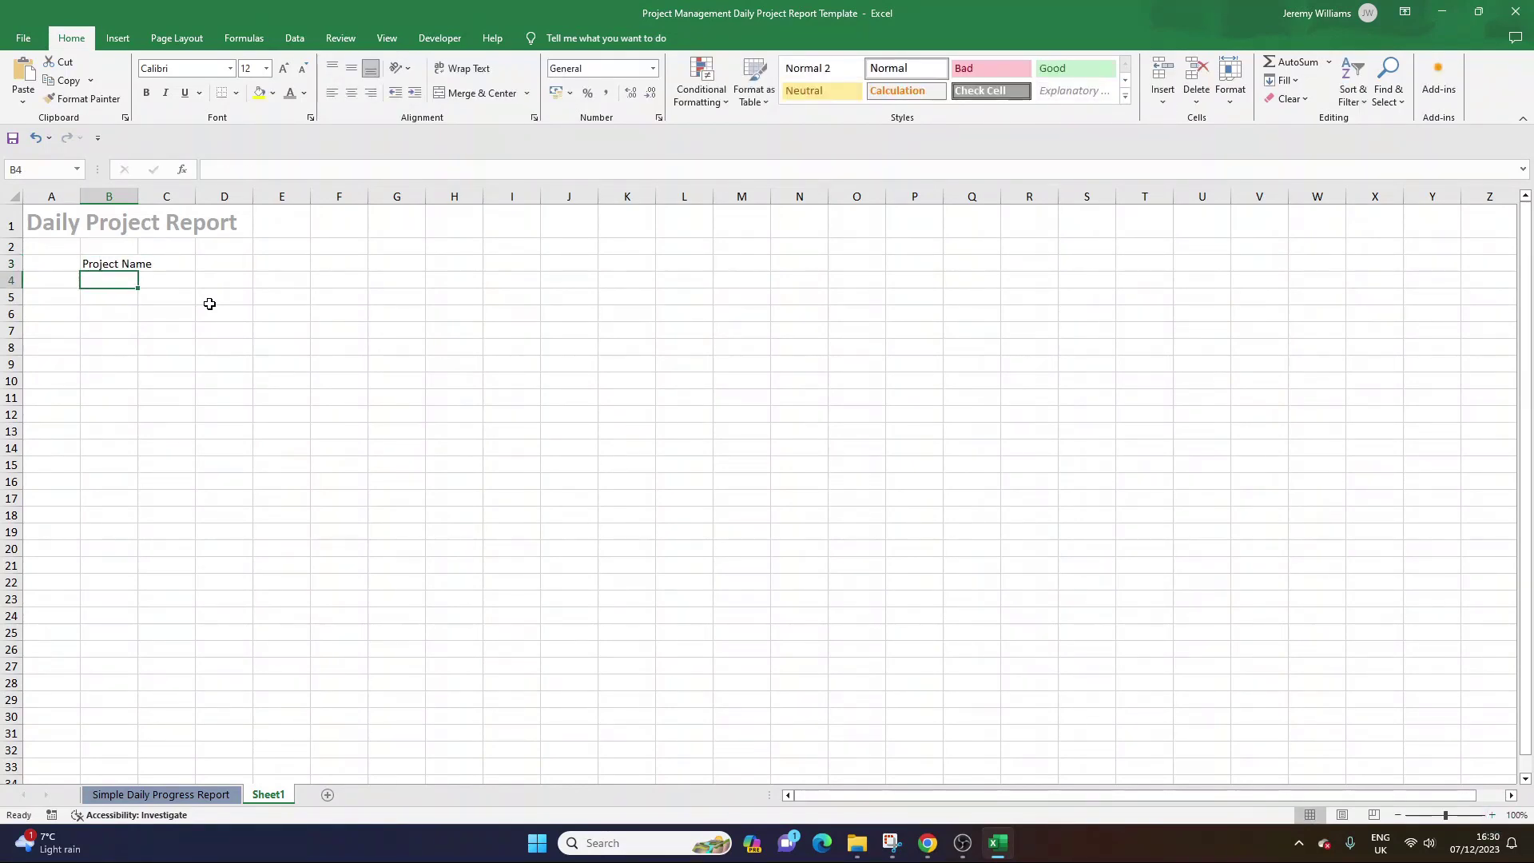
type("Project Manag")
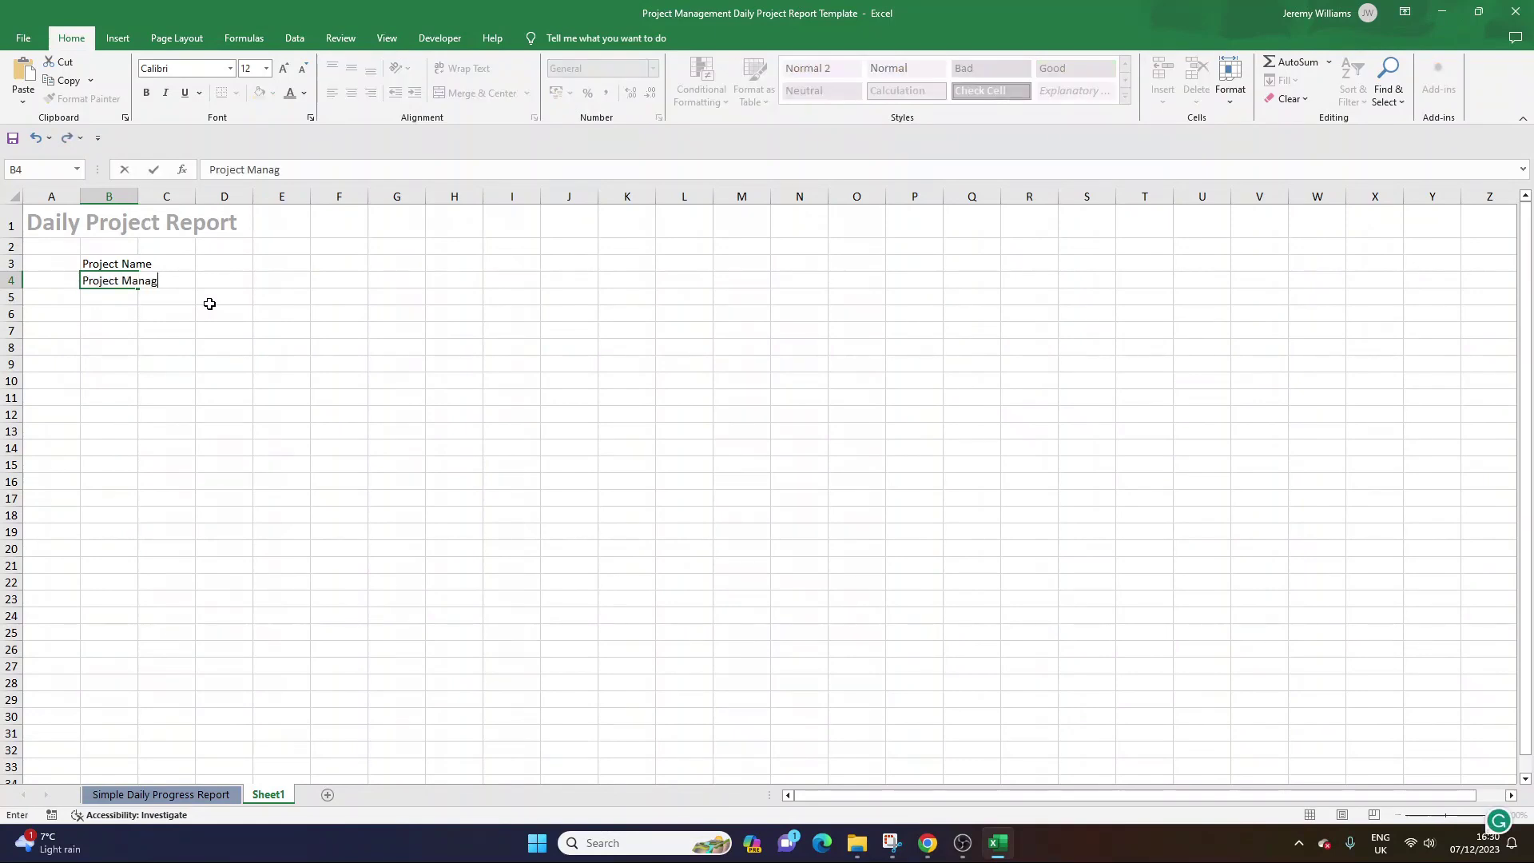
type("er")
key("Return")
Enter the label "Report Date" in cell E3.
key("Up")
key("Up")
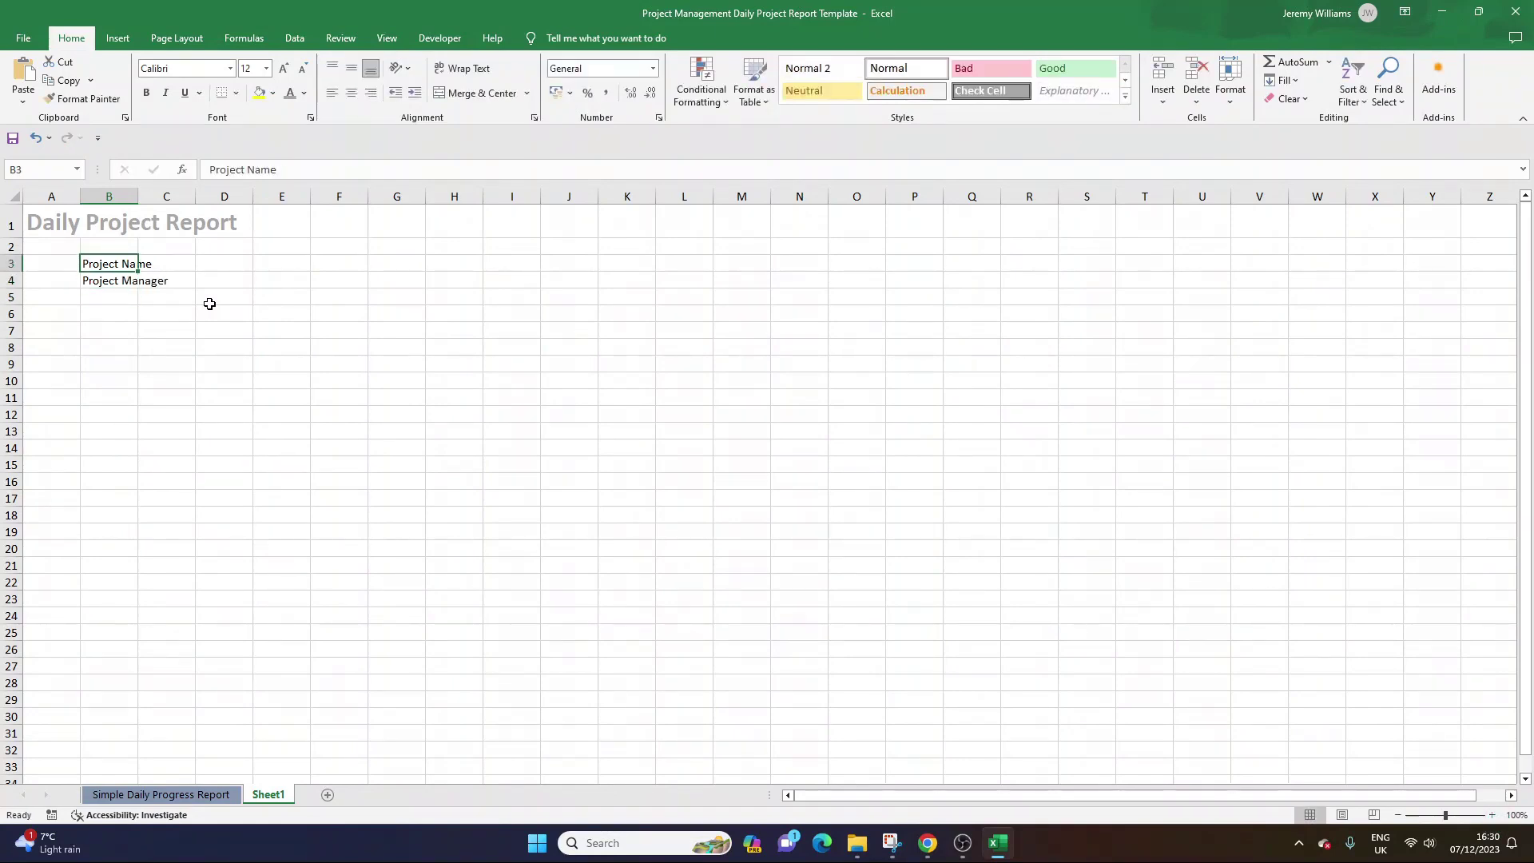
key("Right")
key("Right")
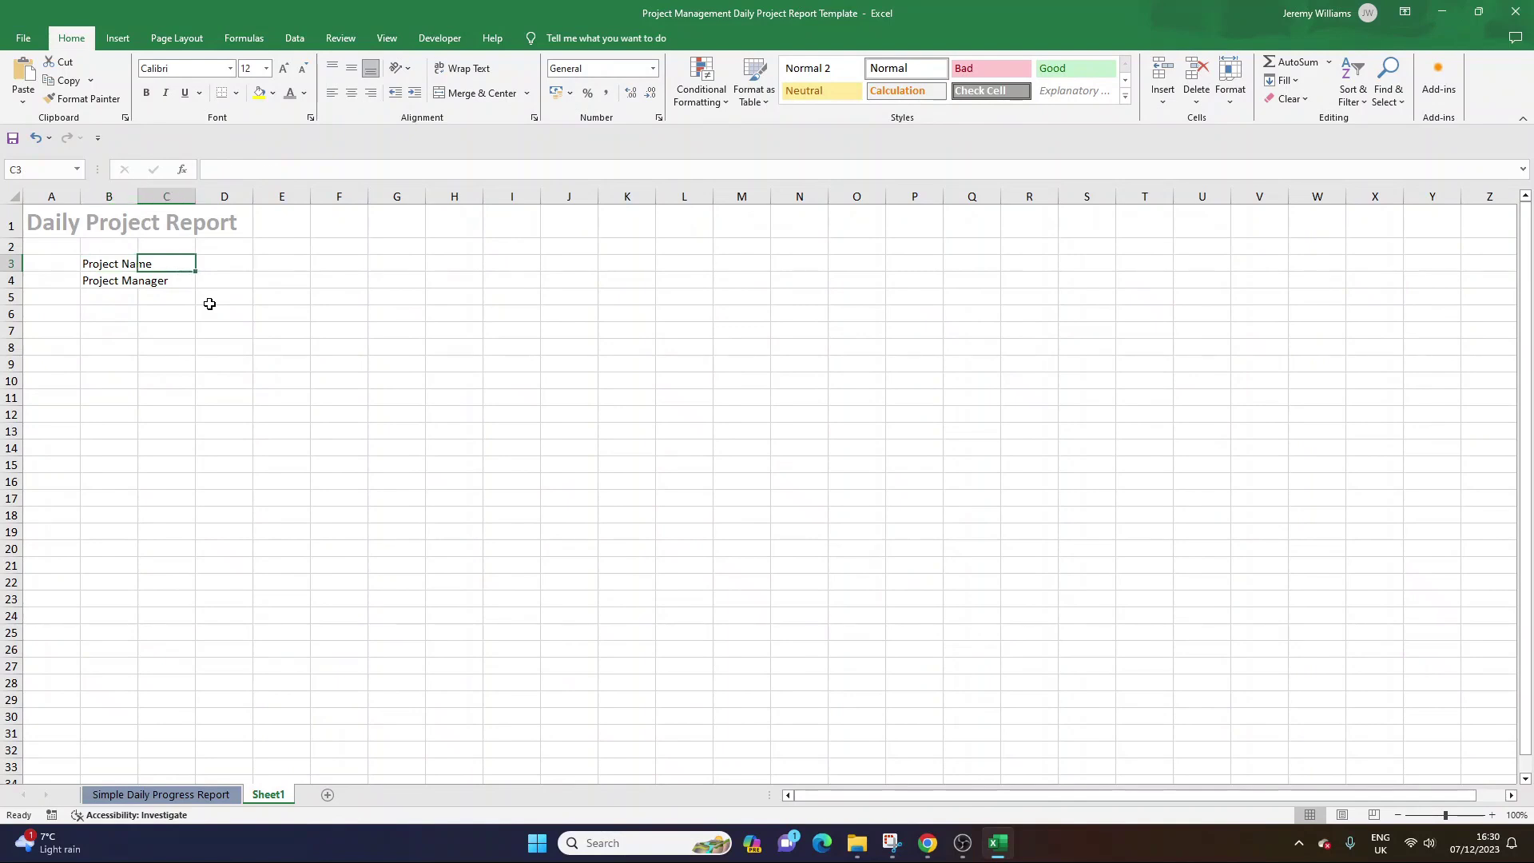
type("R")
key("BackSpace")
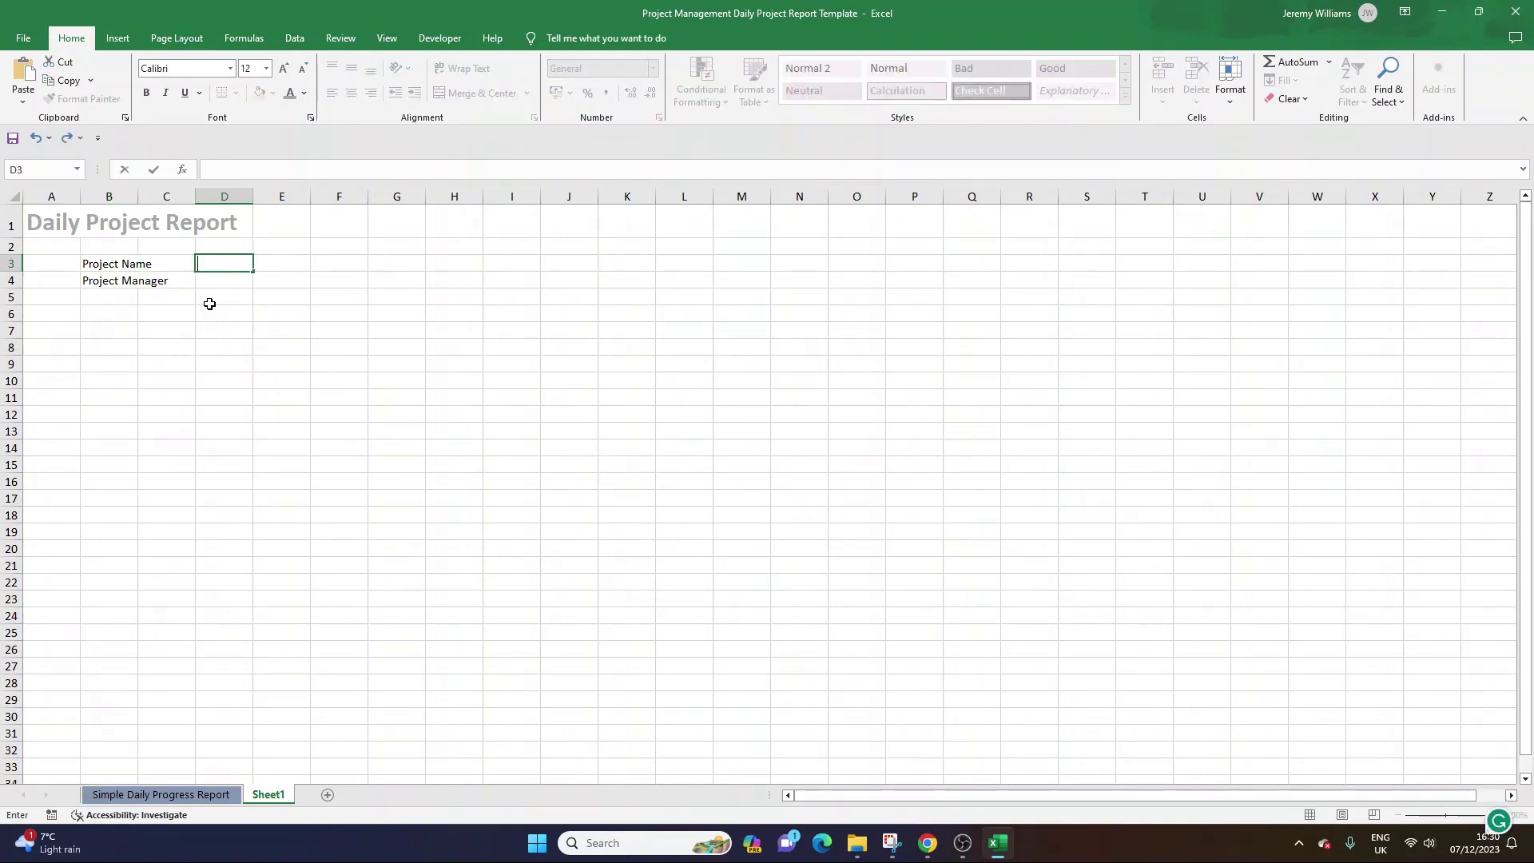
key("Right")
type("Repor")
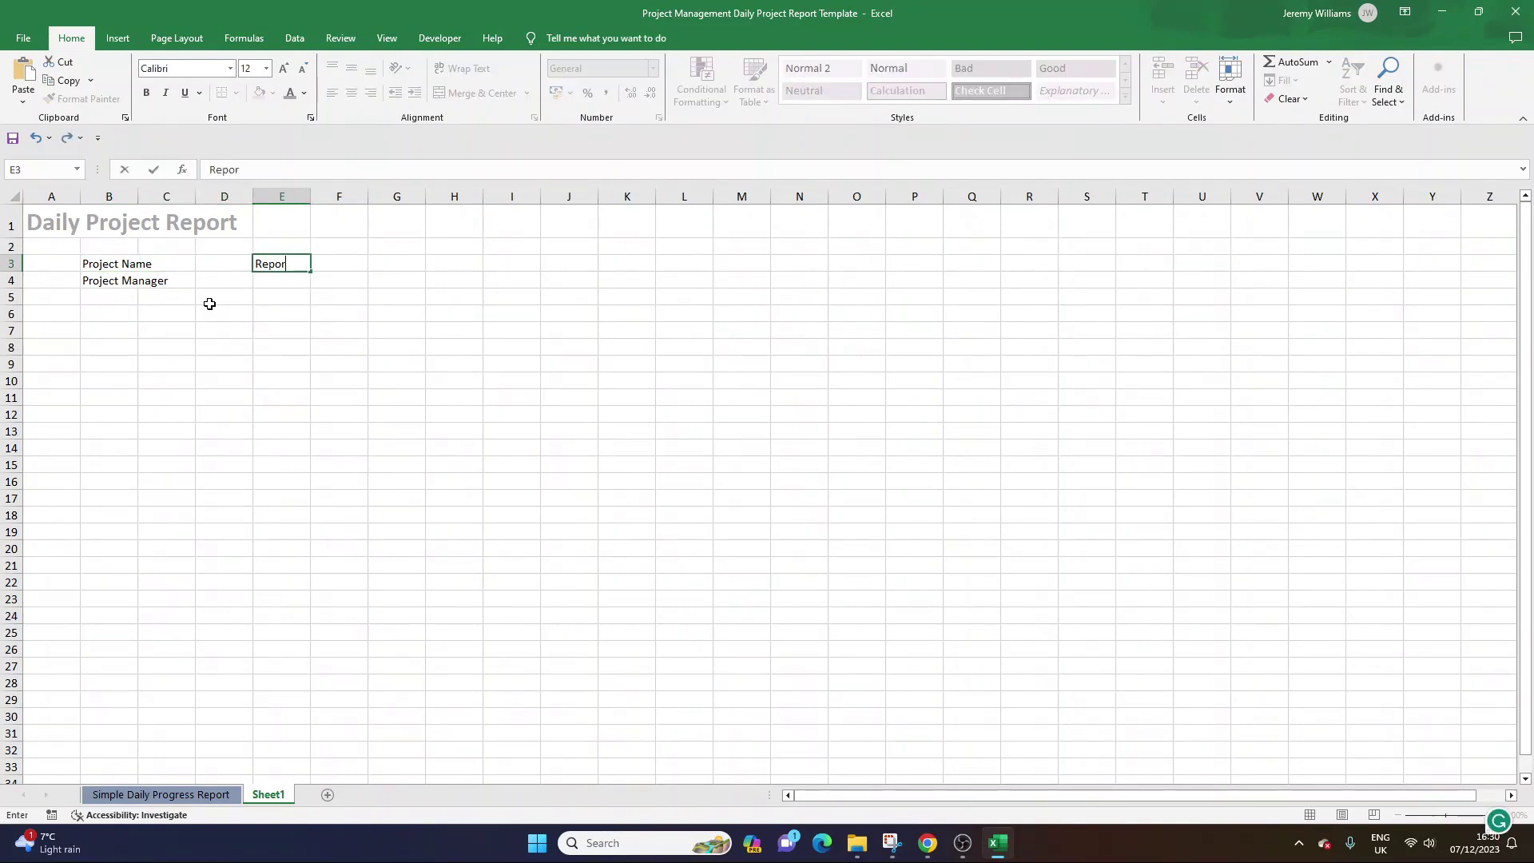
type("t Date")
key("Return")
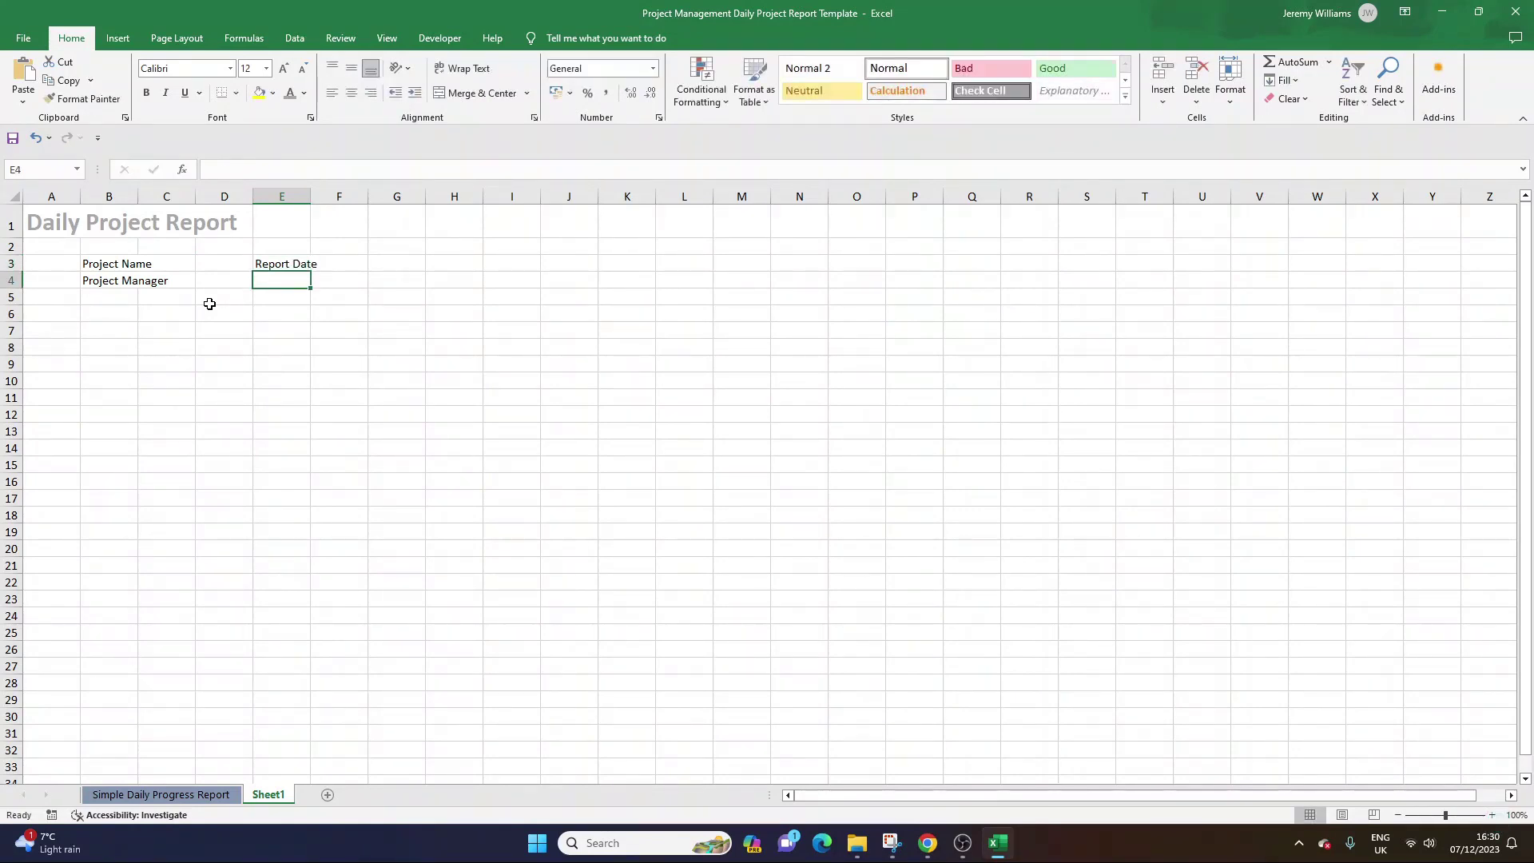
Enter the label "Project Completion Date" in cell E4.
type("Project ")
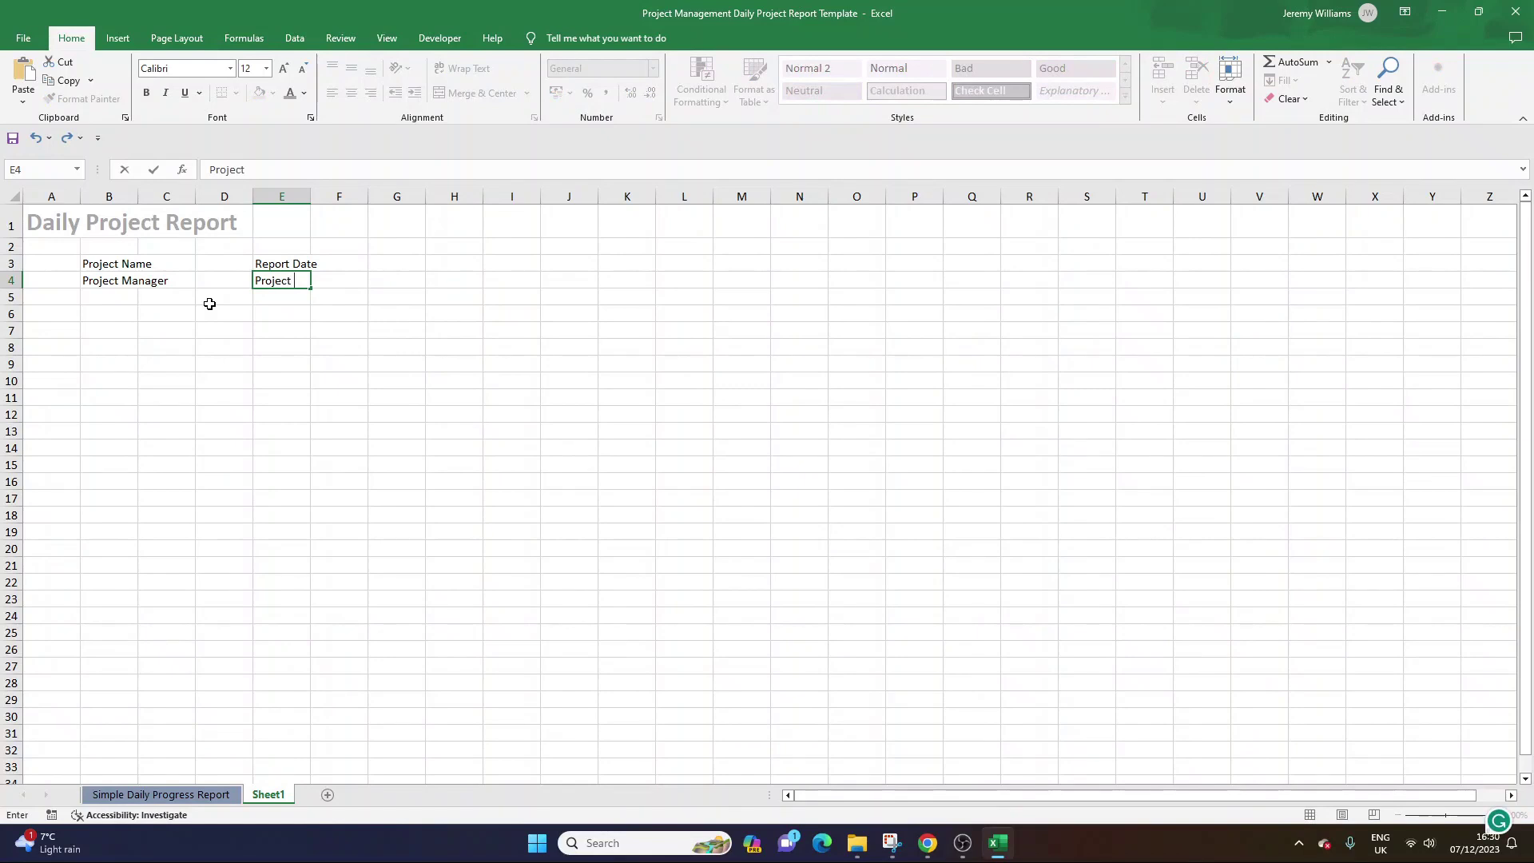
type("Completion")
key("ctrl+Return")
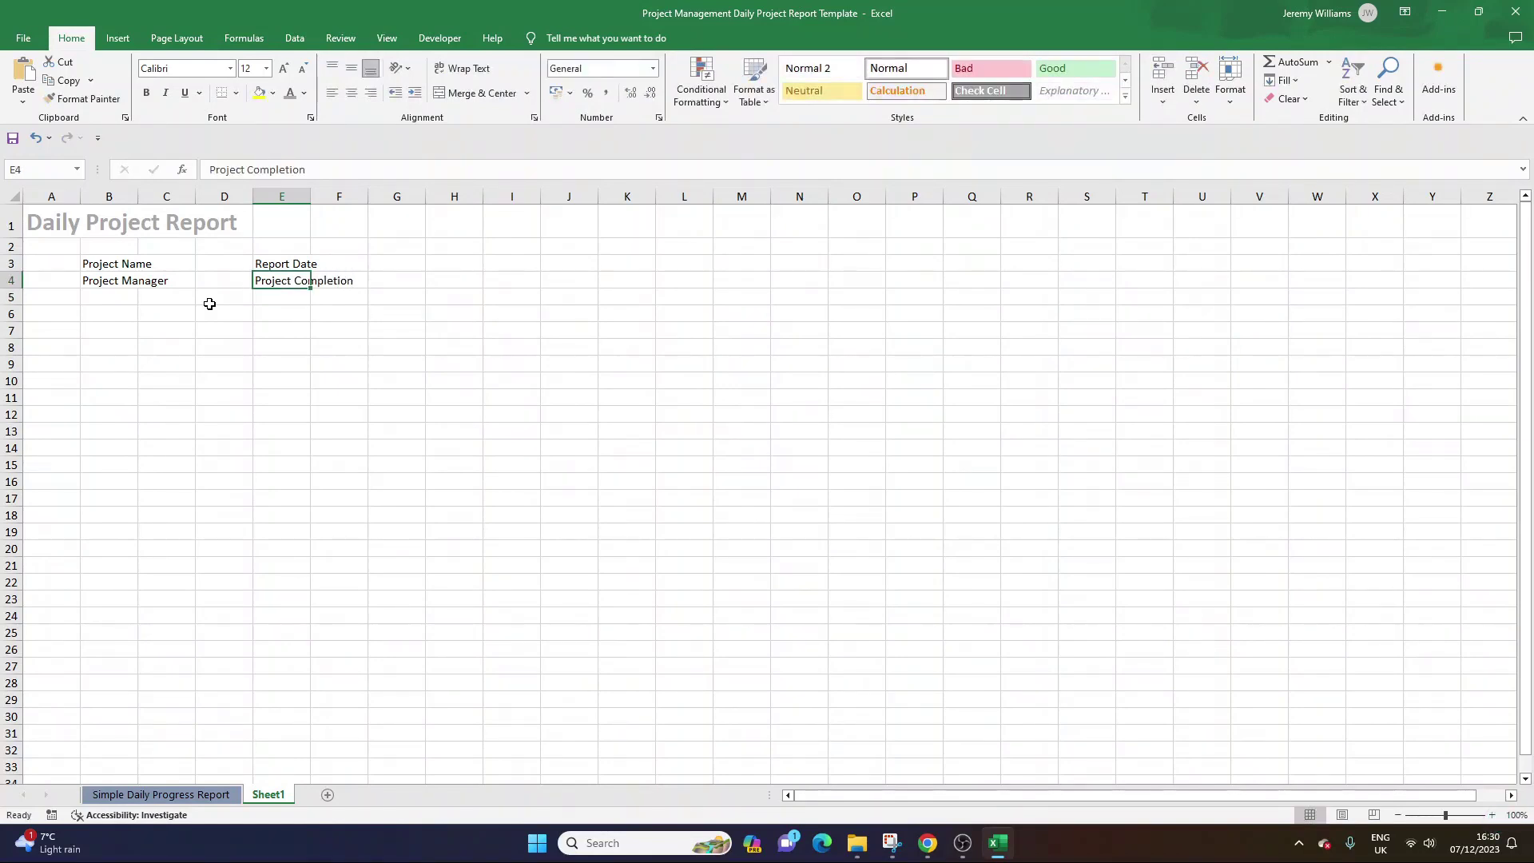
left_click(317, 174)
type("d")
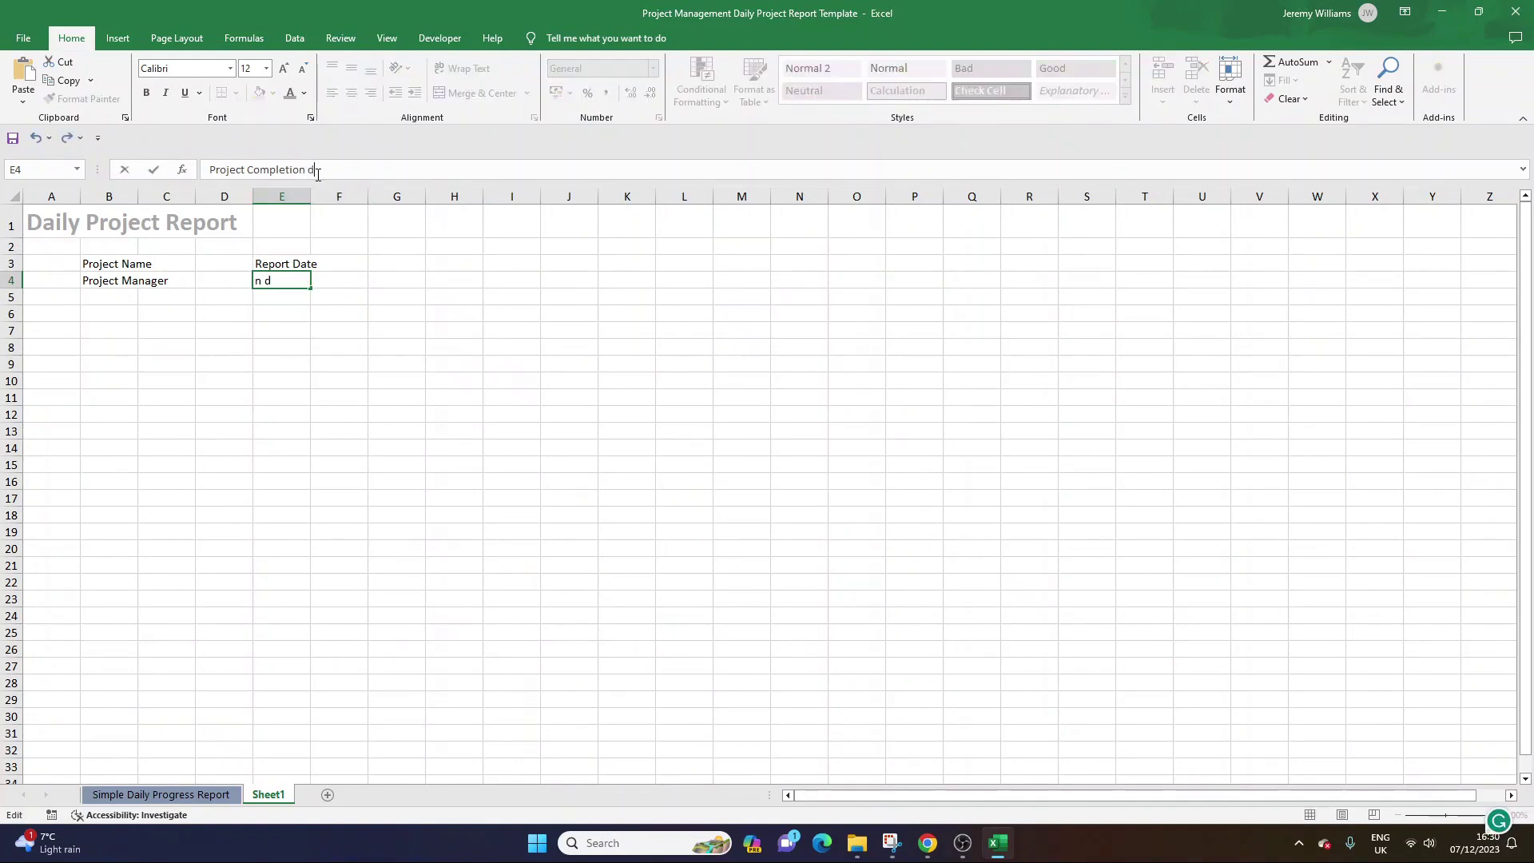
type("Date")
key("Return")
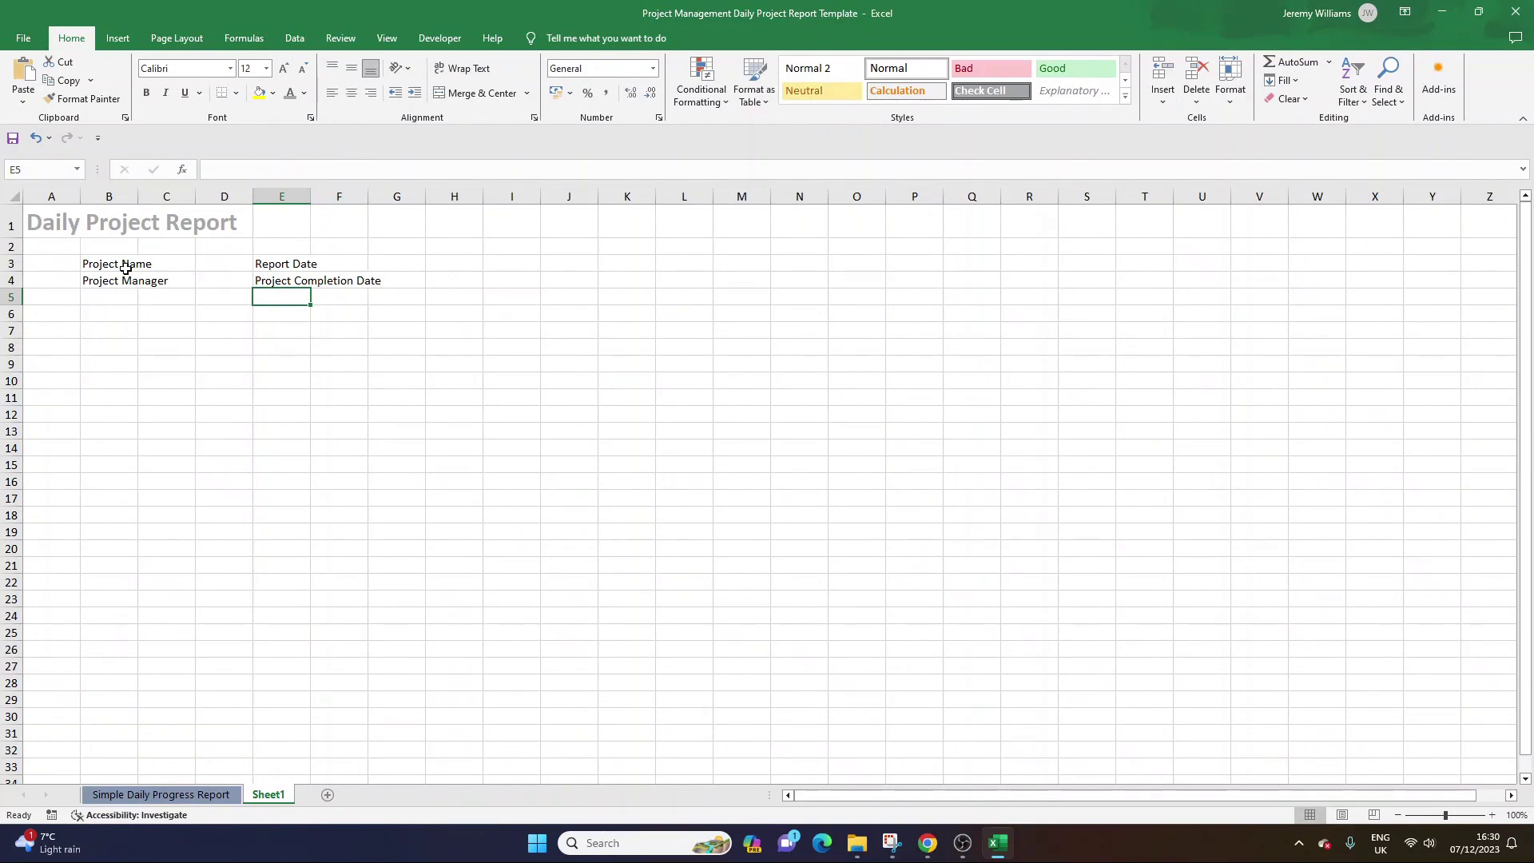
Apply all borders to the project name and manager cells B3:C4.
left_click_drag(124, 264, 172, 270)
left_click(236, 92)
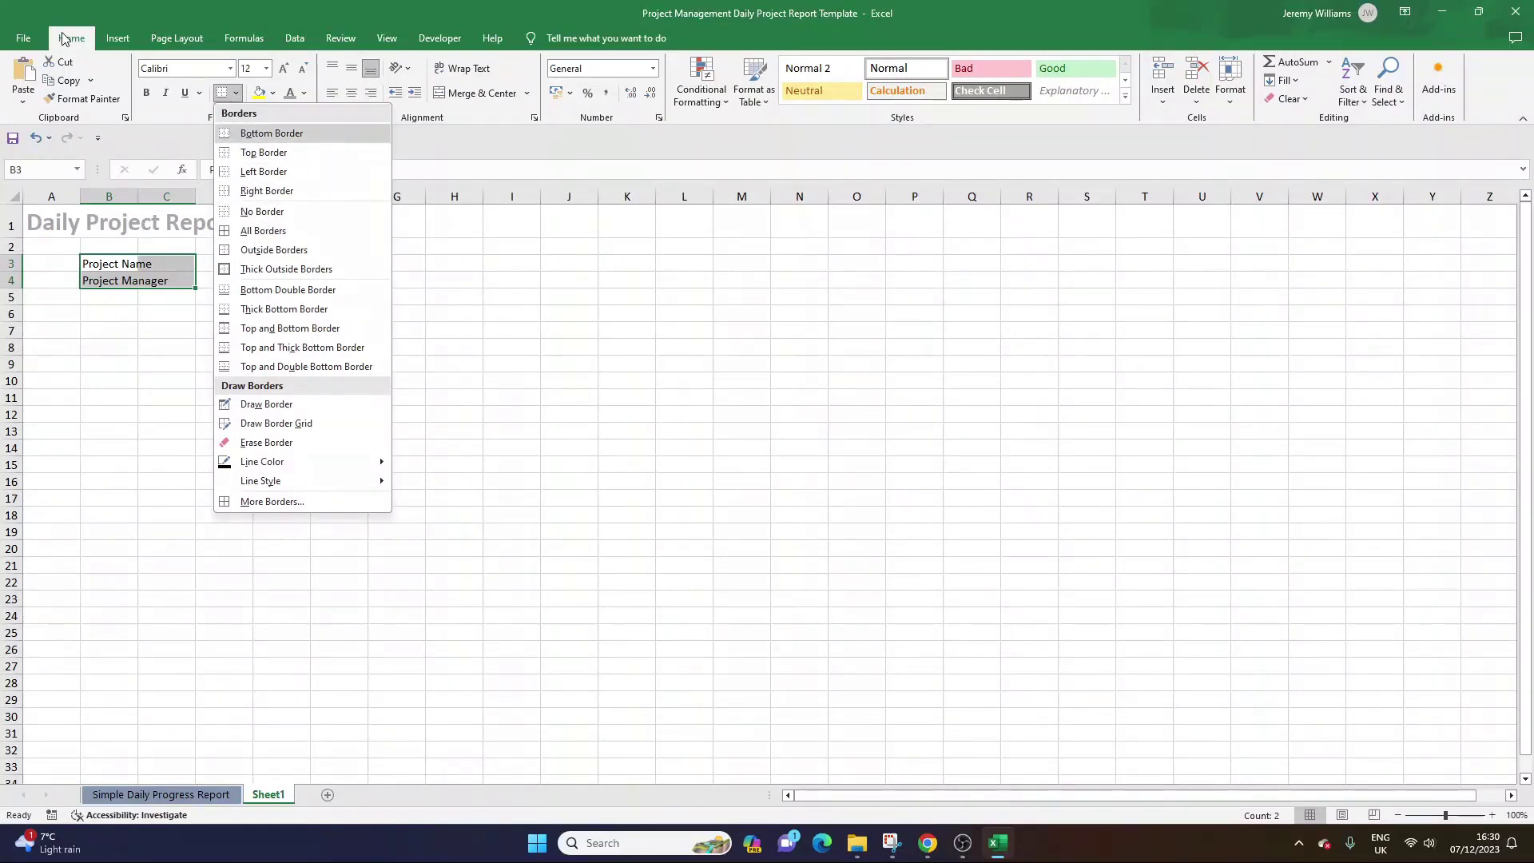
left_click(268, 230)
left_click(182, 279)
Widen columns B and E to fit their labels, and widen column C for its entries.
left_click_drag(138, 195, 171, 196)
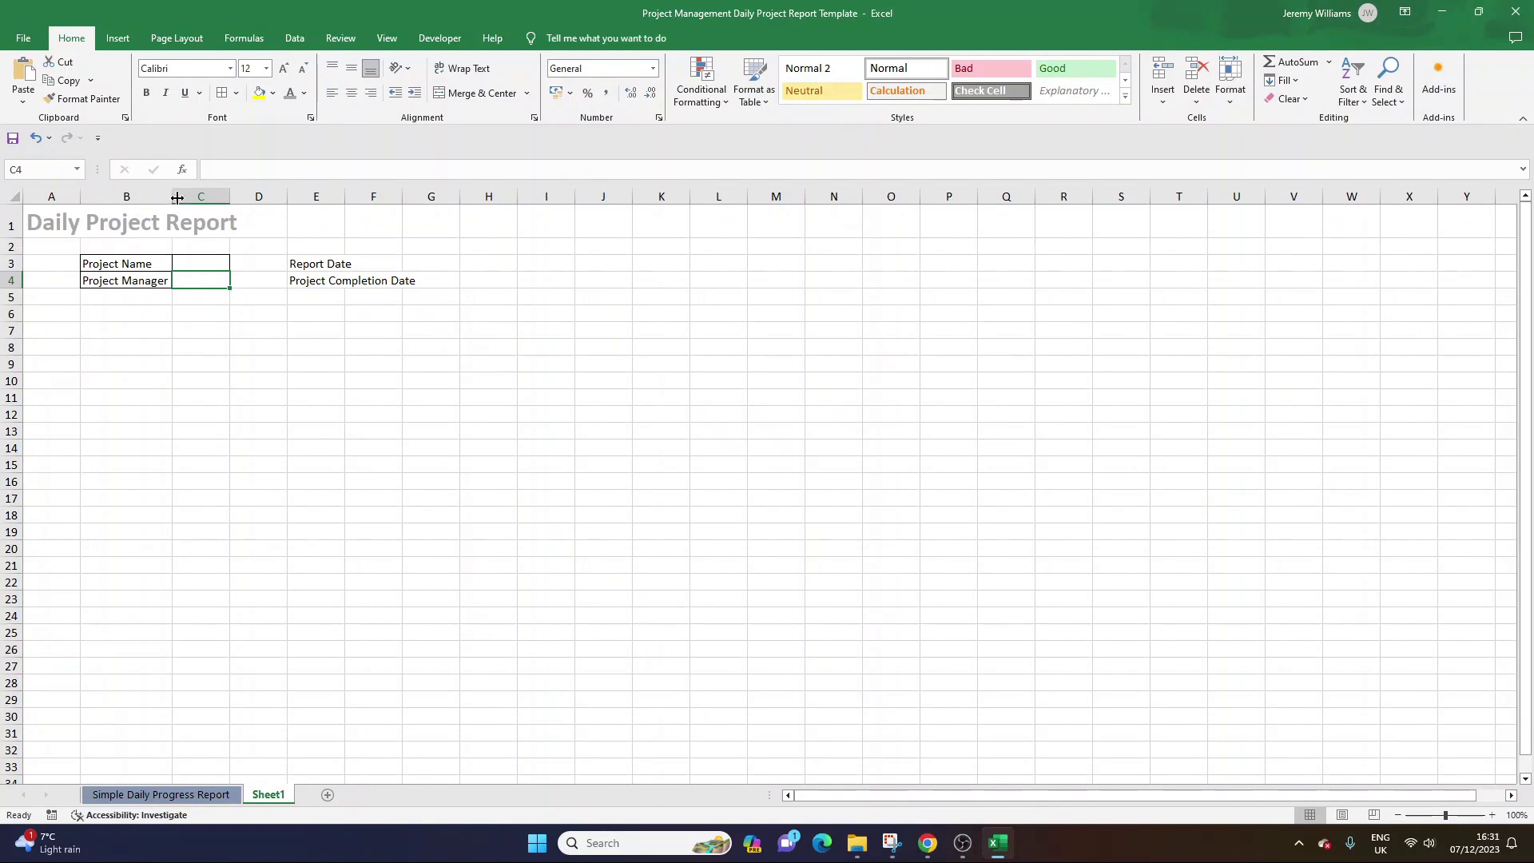
left_click_drag(230, 196, 259, 196)
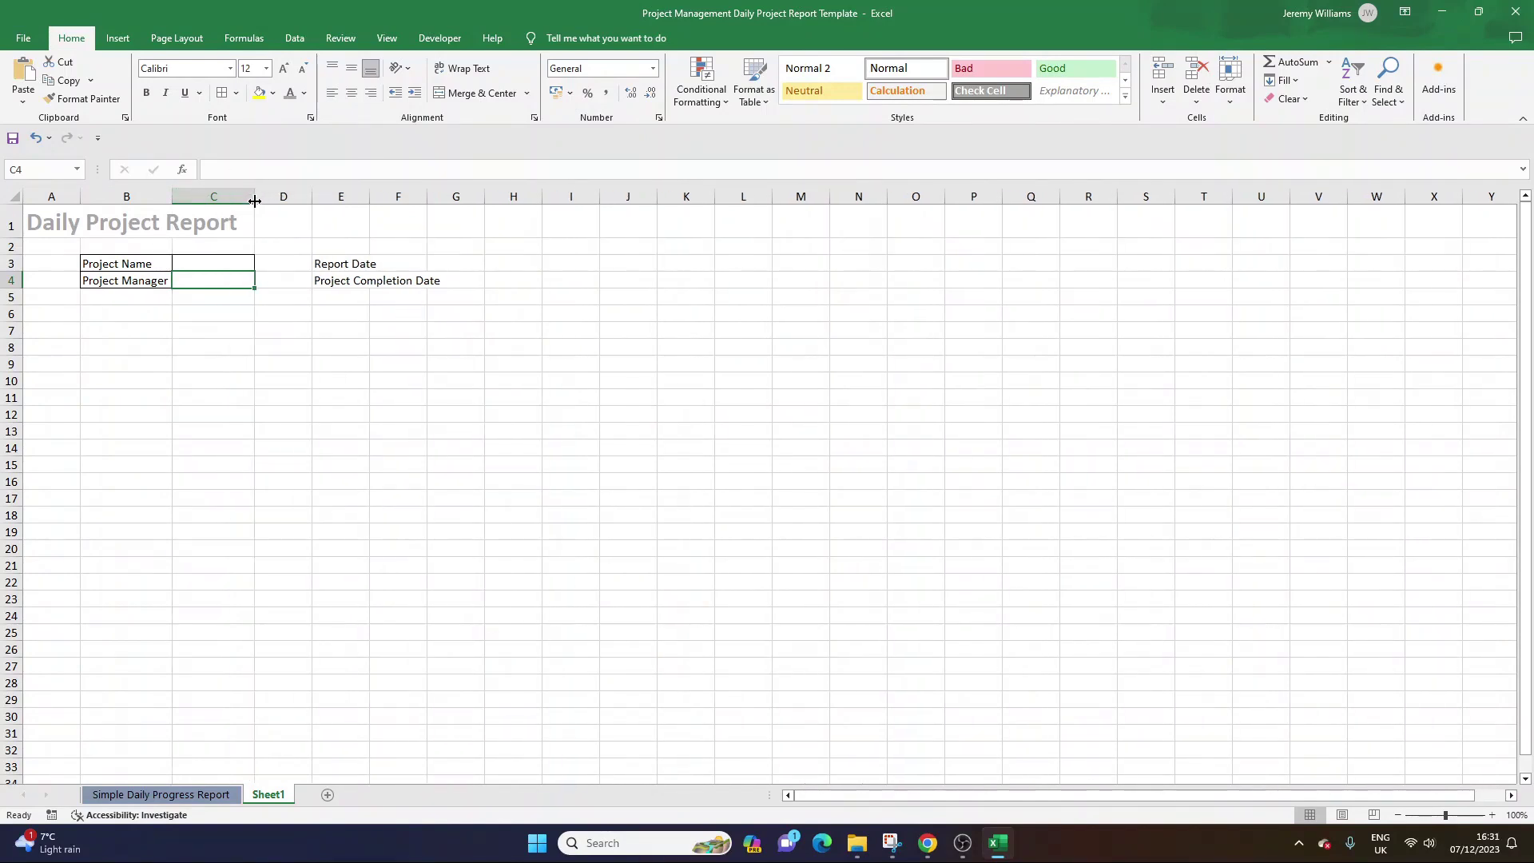
left_click_drag(136, 263, 147, 288)
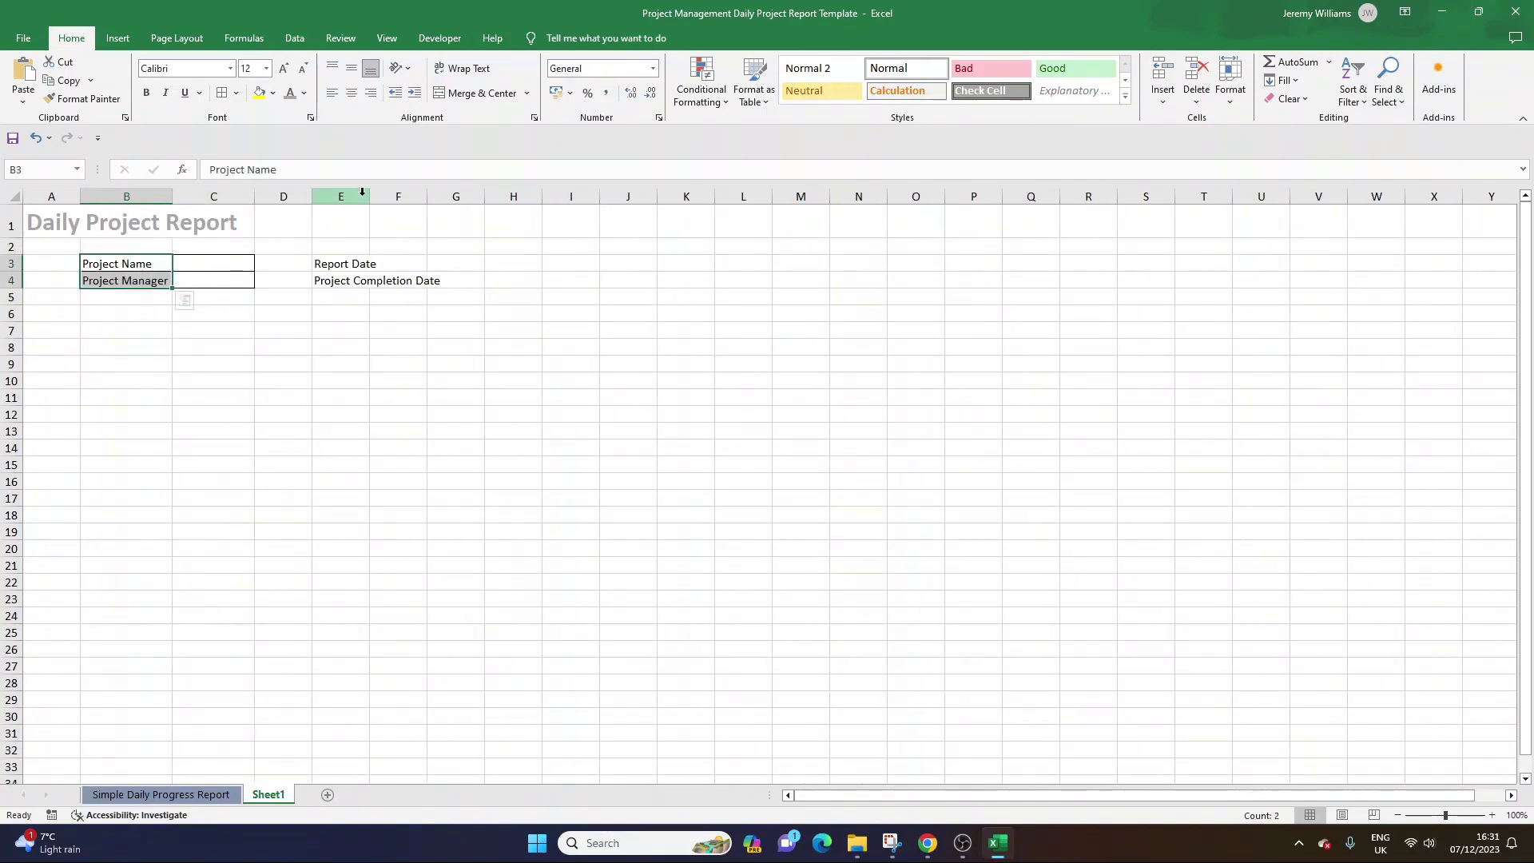
left_click_drag(361, 193, 439, 193)
Apply all borders to the date cells E3:F4.
left_click(360, 263)
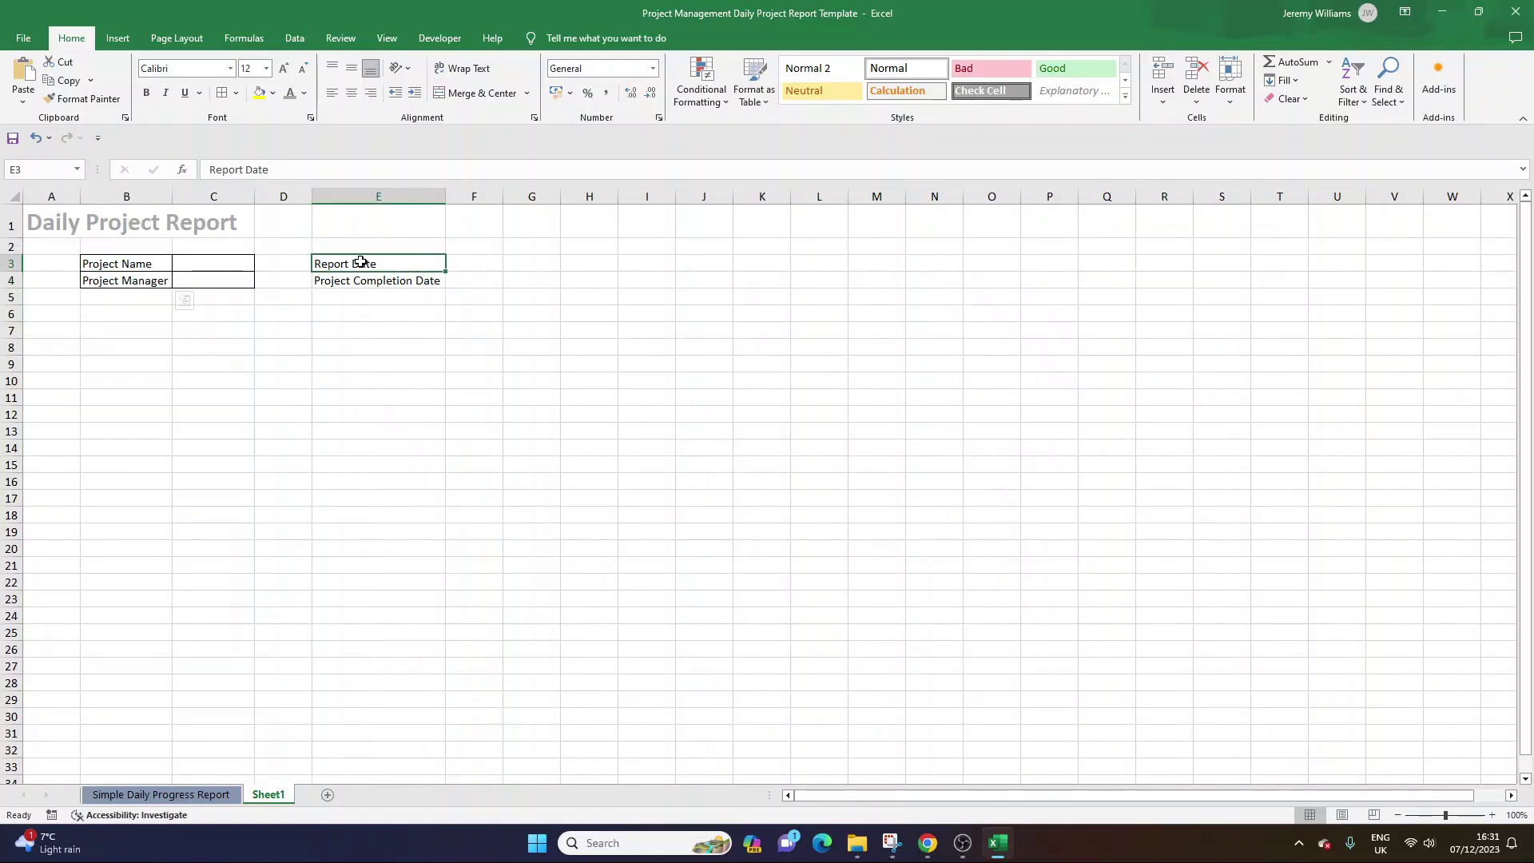
left_click_drag(359, 263, 451, 276)
left_click(223, 92)
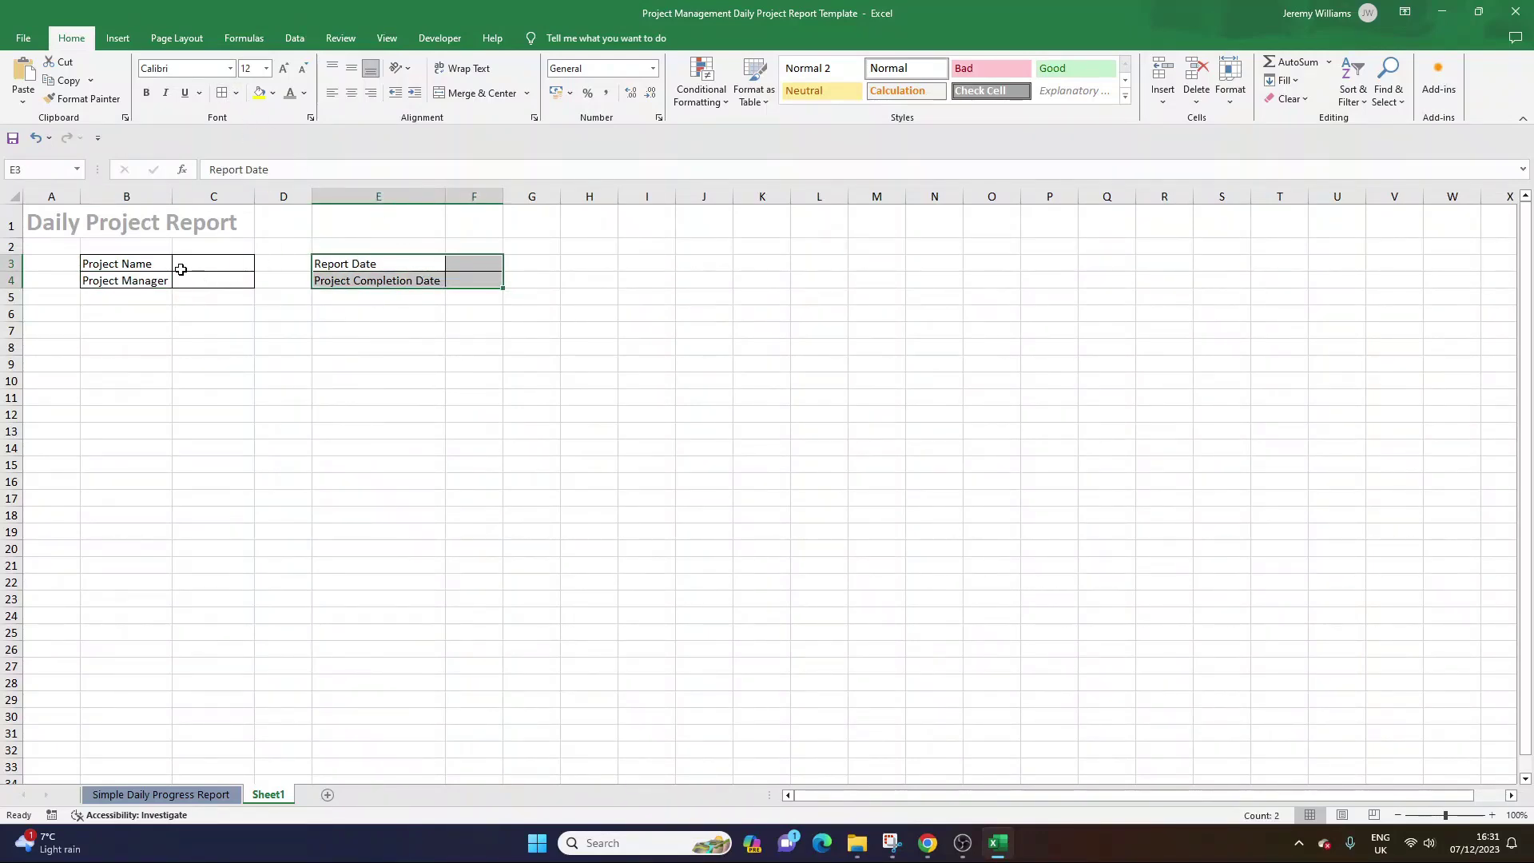
left_click_drag(156, 265, 152, 281)
left_click(290, 93)
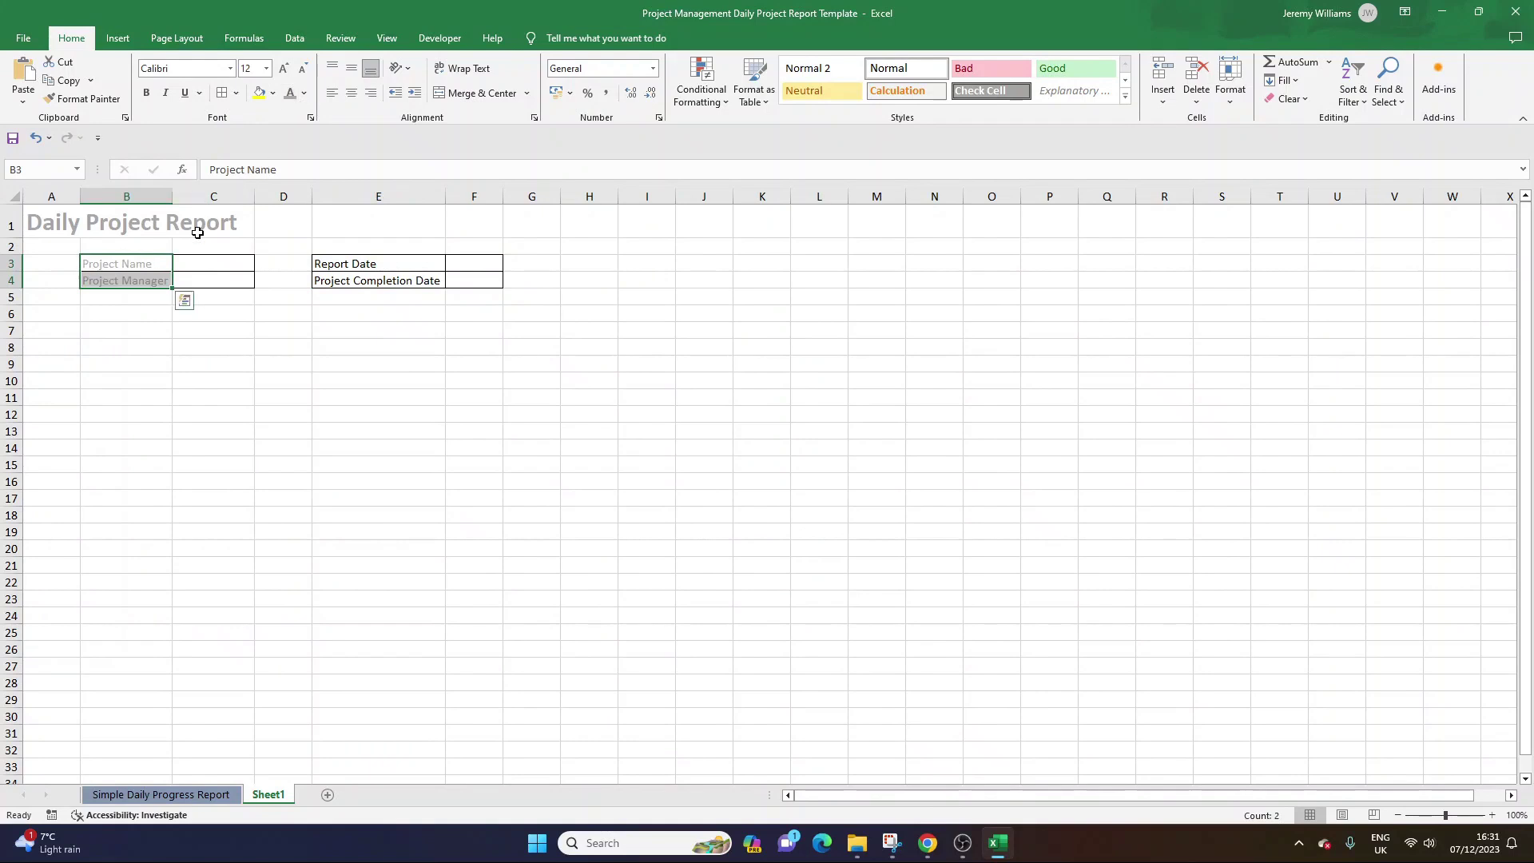
left_click(304, 92)
left_click(304, 116)
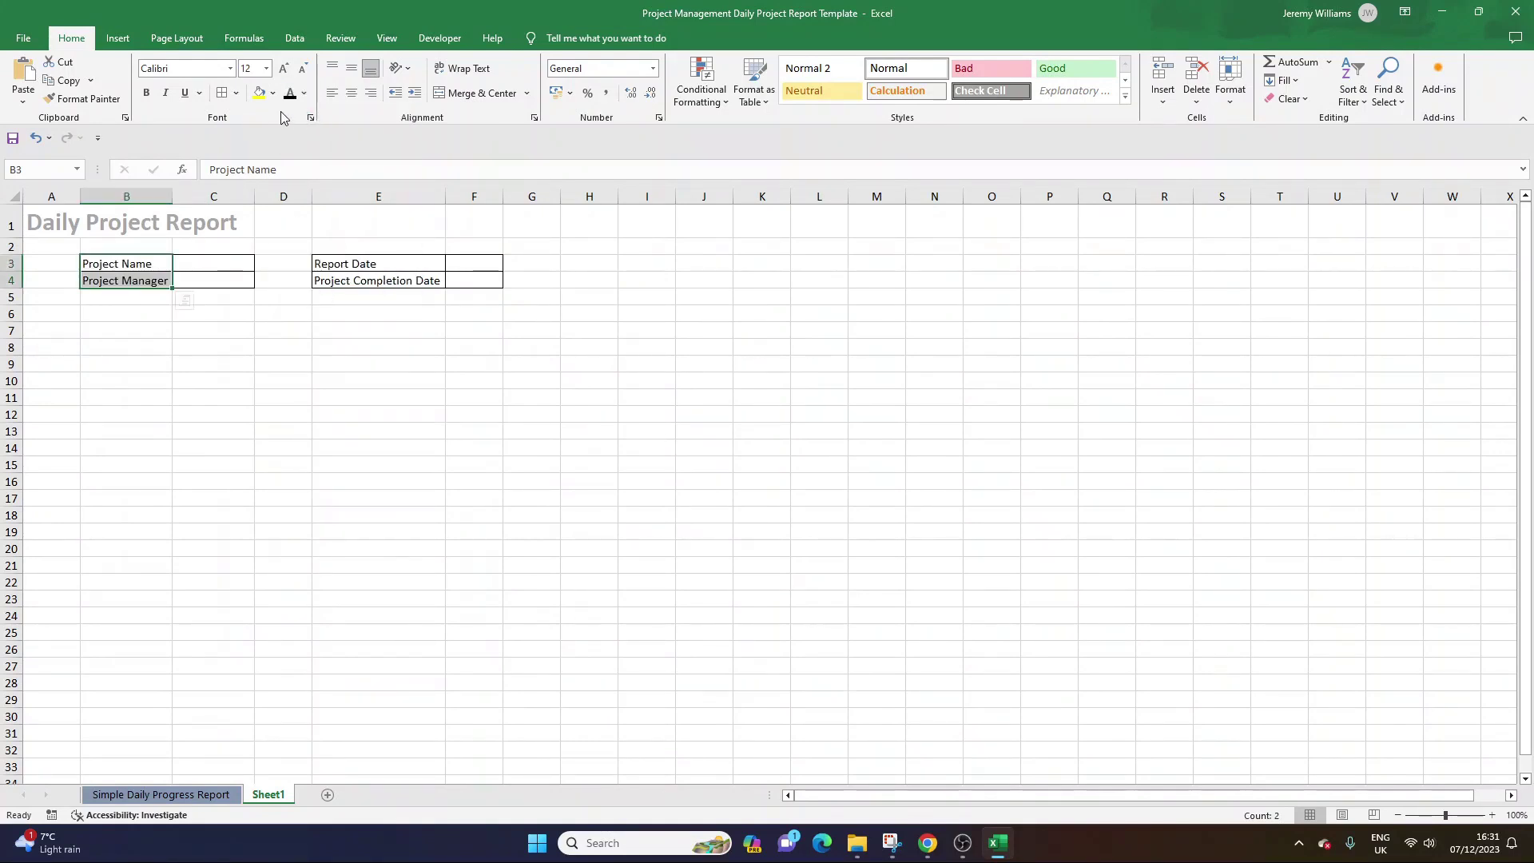
Fill the label cells B3:B4 and E3:E4 with light grey.
left_click(274, 94)
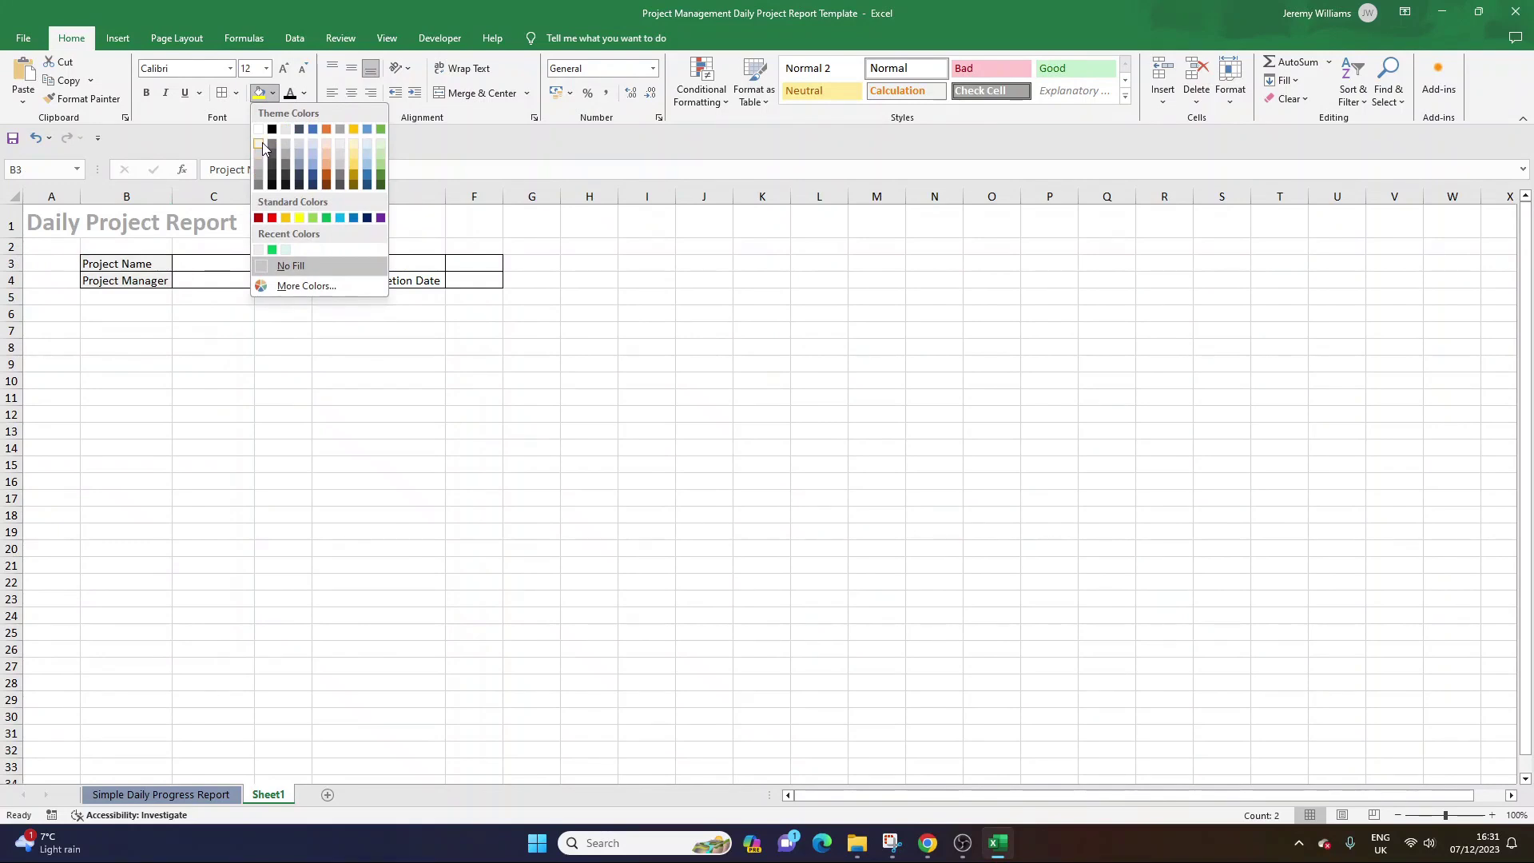
left_click(262, 152)
left_click_drag(378, 259, 376, 277)
left_click(261, 93)
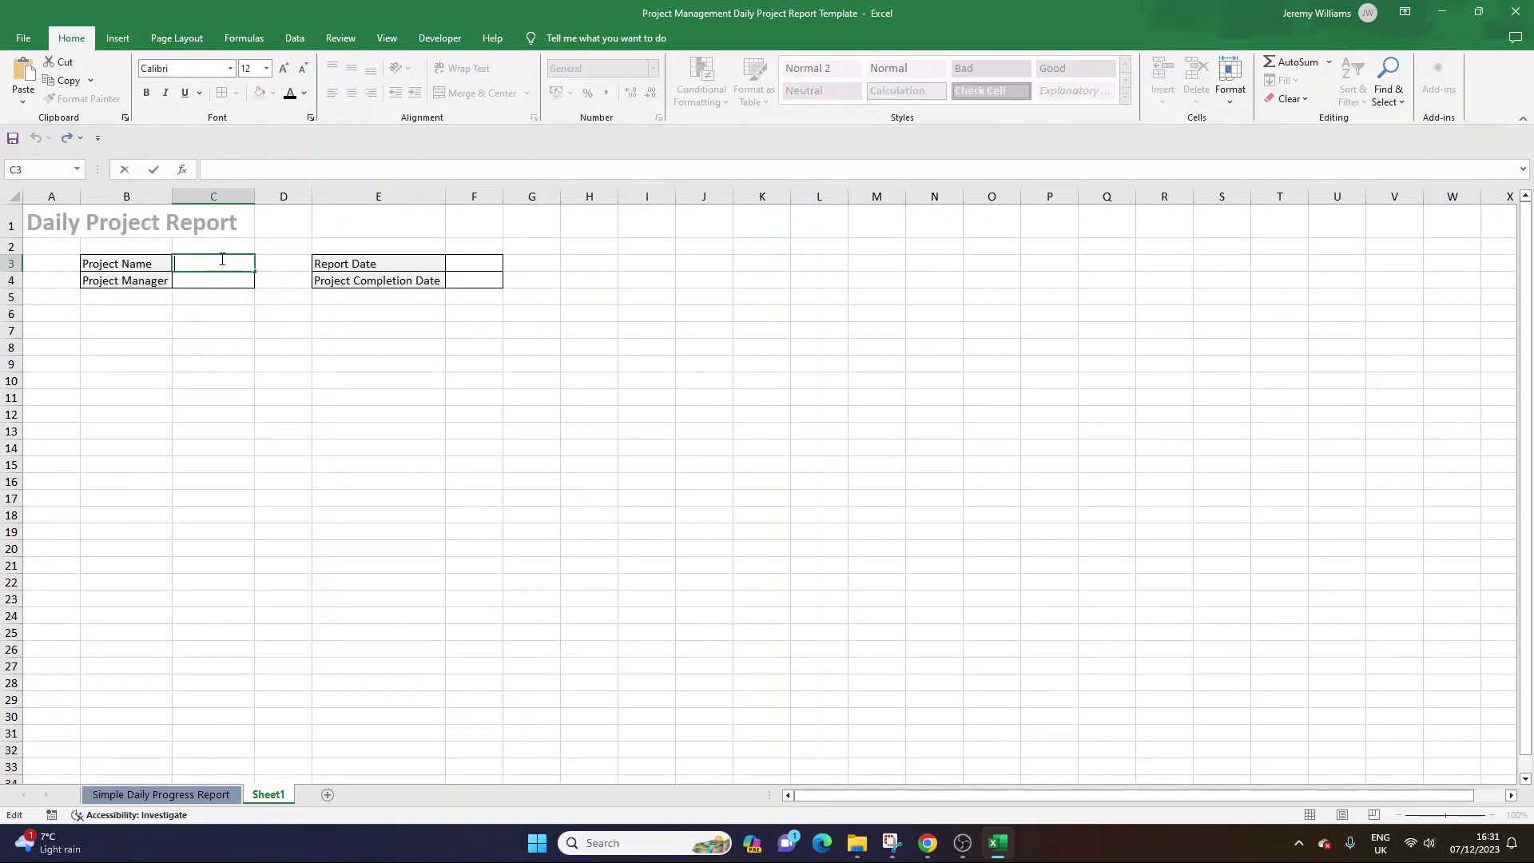
Widen column C slightly more to give the project name and manager entries extra room.
left_click_drag(213, 197, 270, 197)
left_click(228, 196)
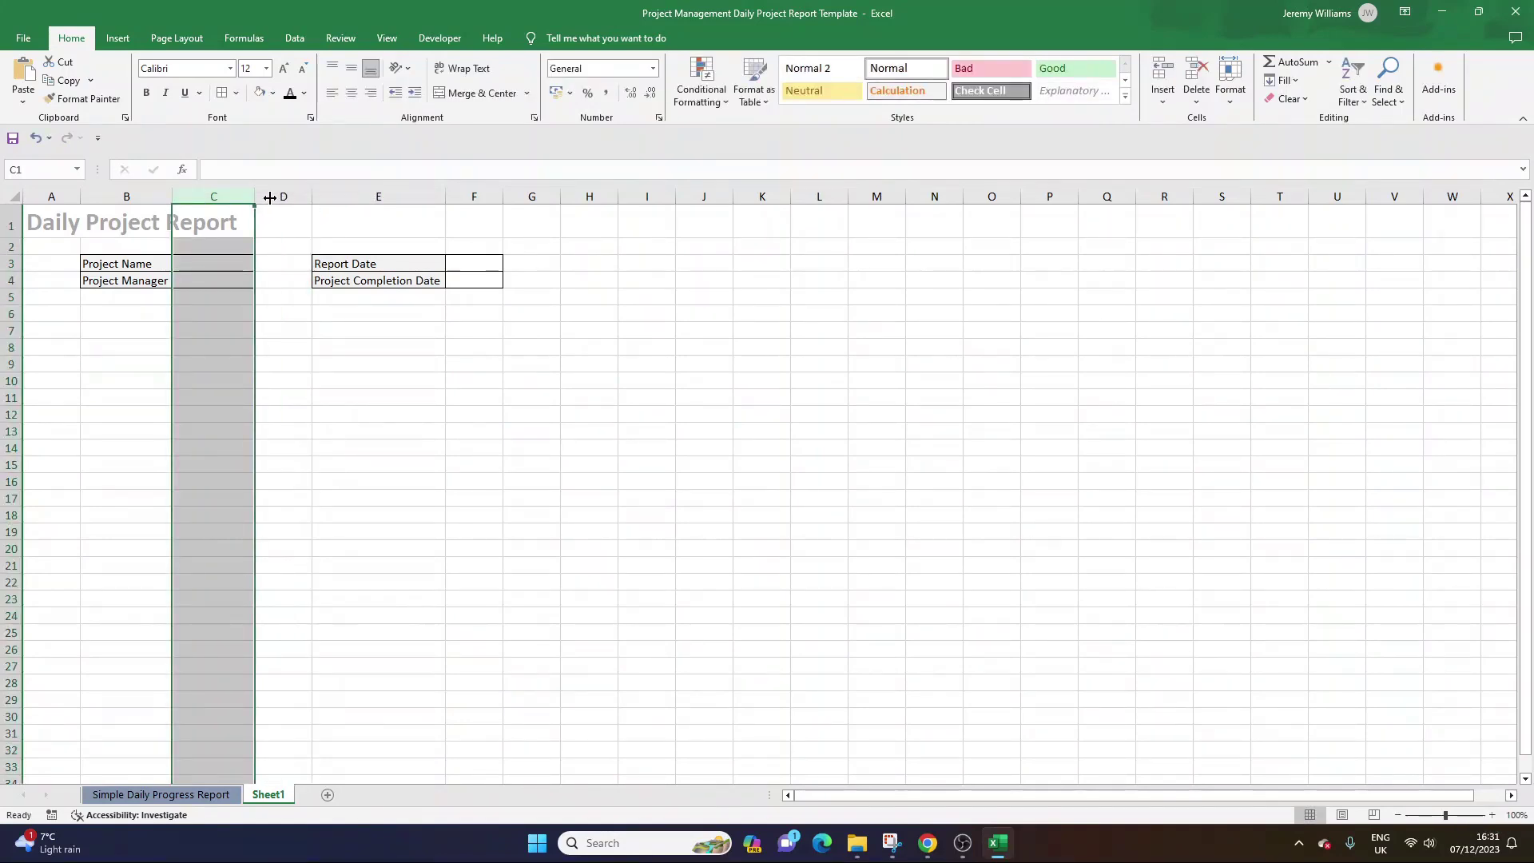
left_click(218, 329)
Make the labels in B3:B4 and E3:E4 bold.
left_click_drag(131, 263, 126, 281)
key("ctrl+b")
left_click_drag(395, 264, 394, 279)
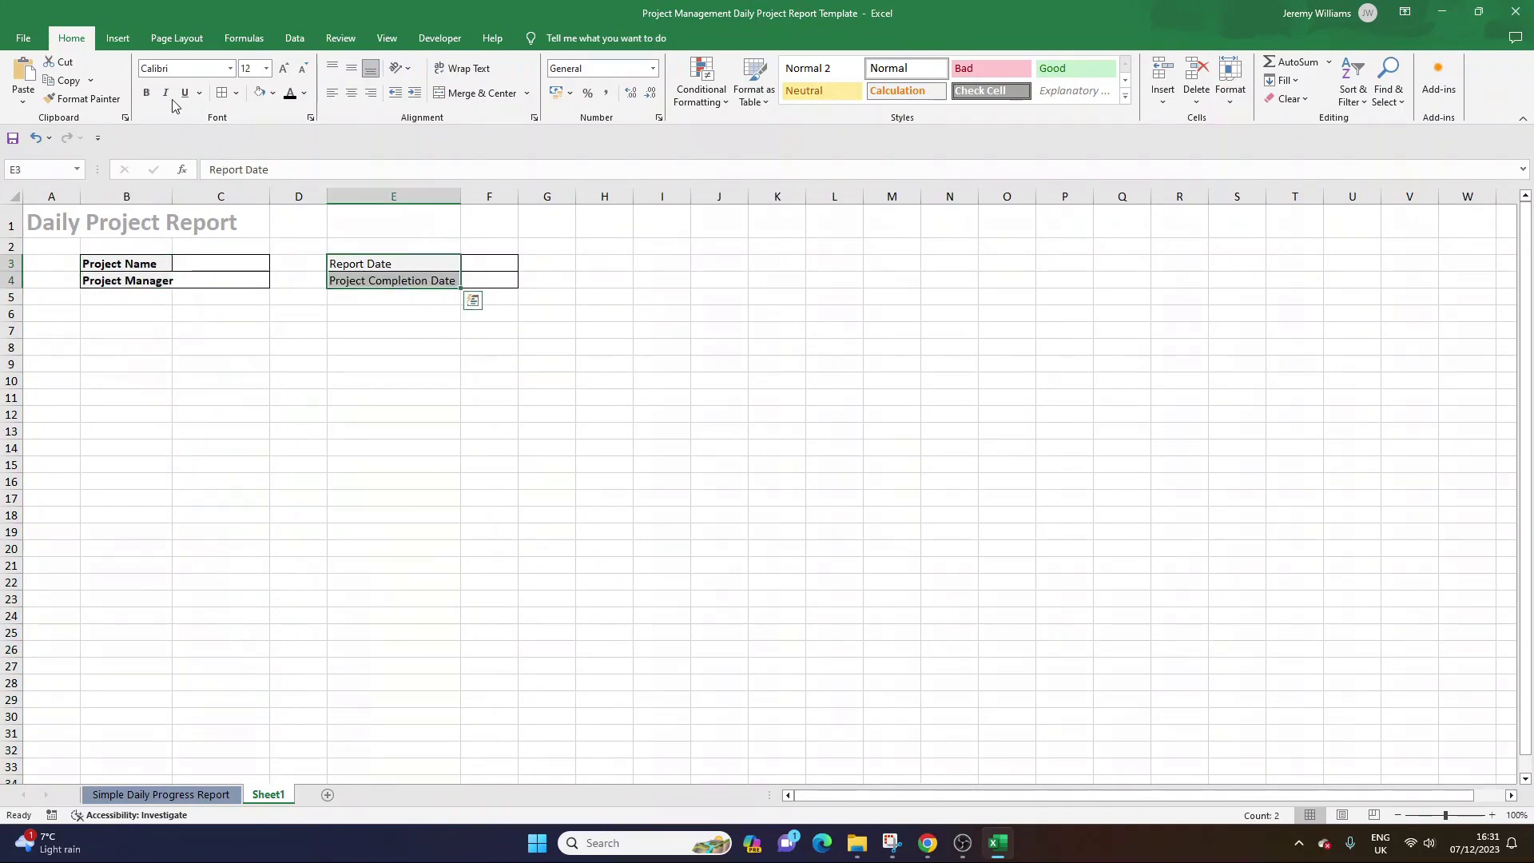
key("ctrl+b")
Widen column B slightly to fit its bold labels and narrow the spacer column D.
left_click(218, 314)
left_click_drag(173, 195, 177, 195)
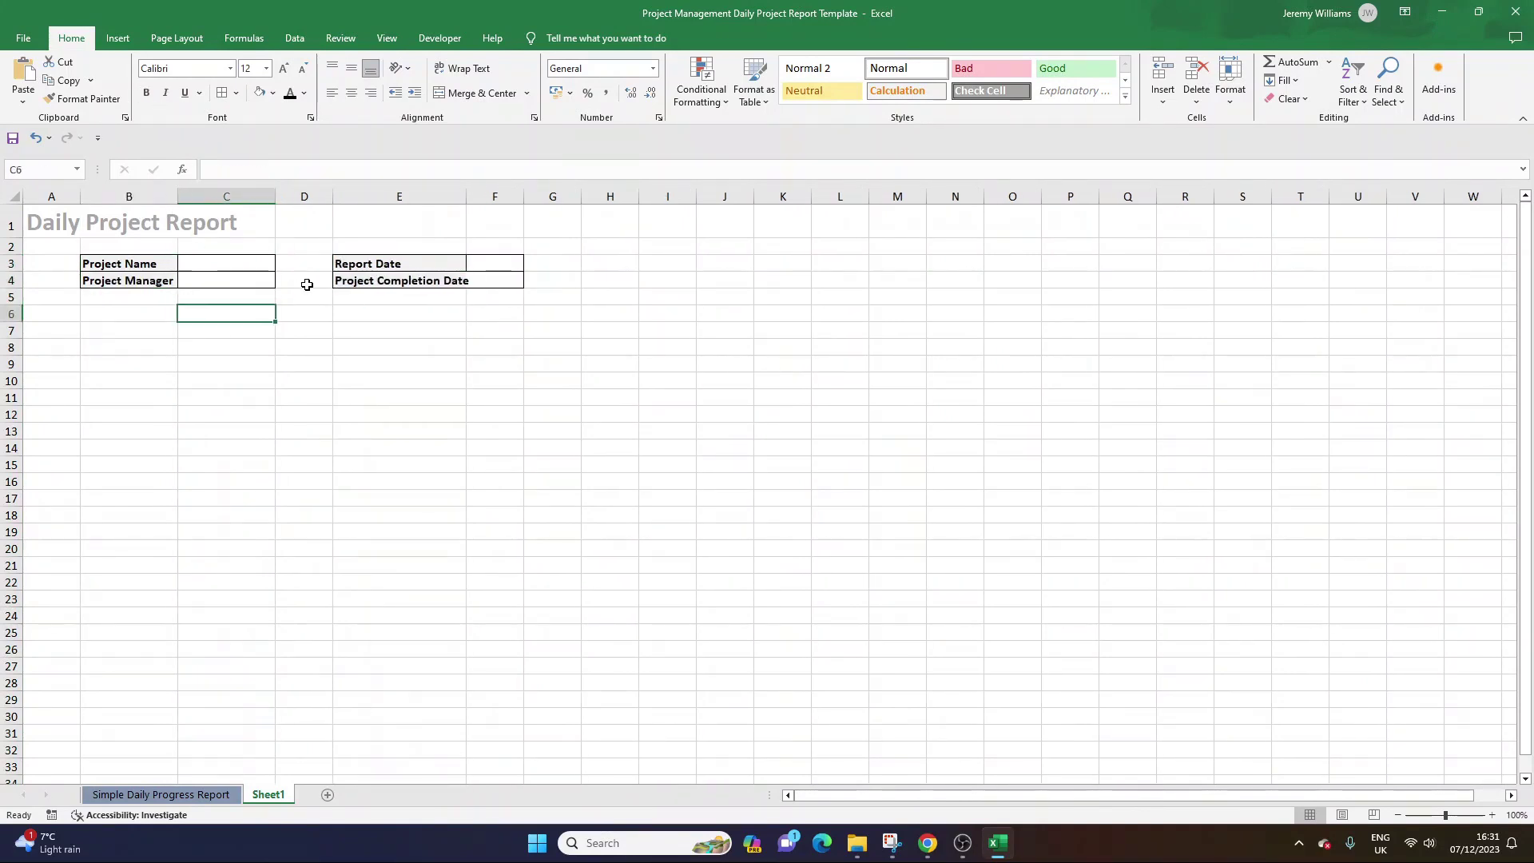
left_click(306, 285)
left_click_drag(332, 195, 312, 195)
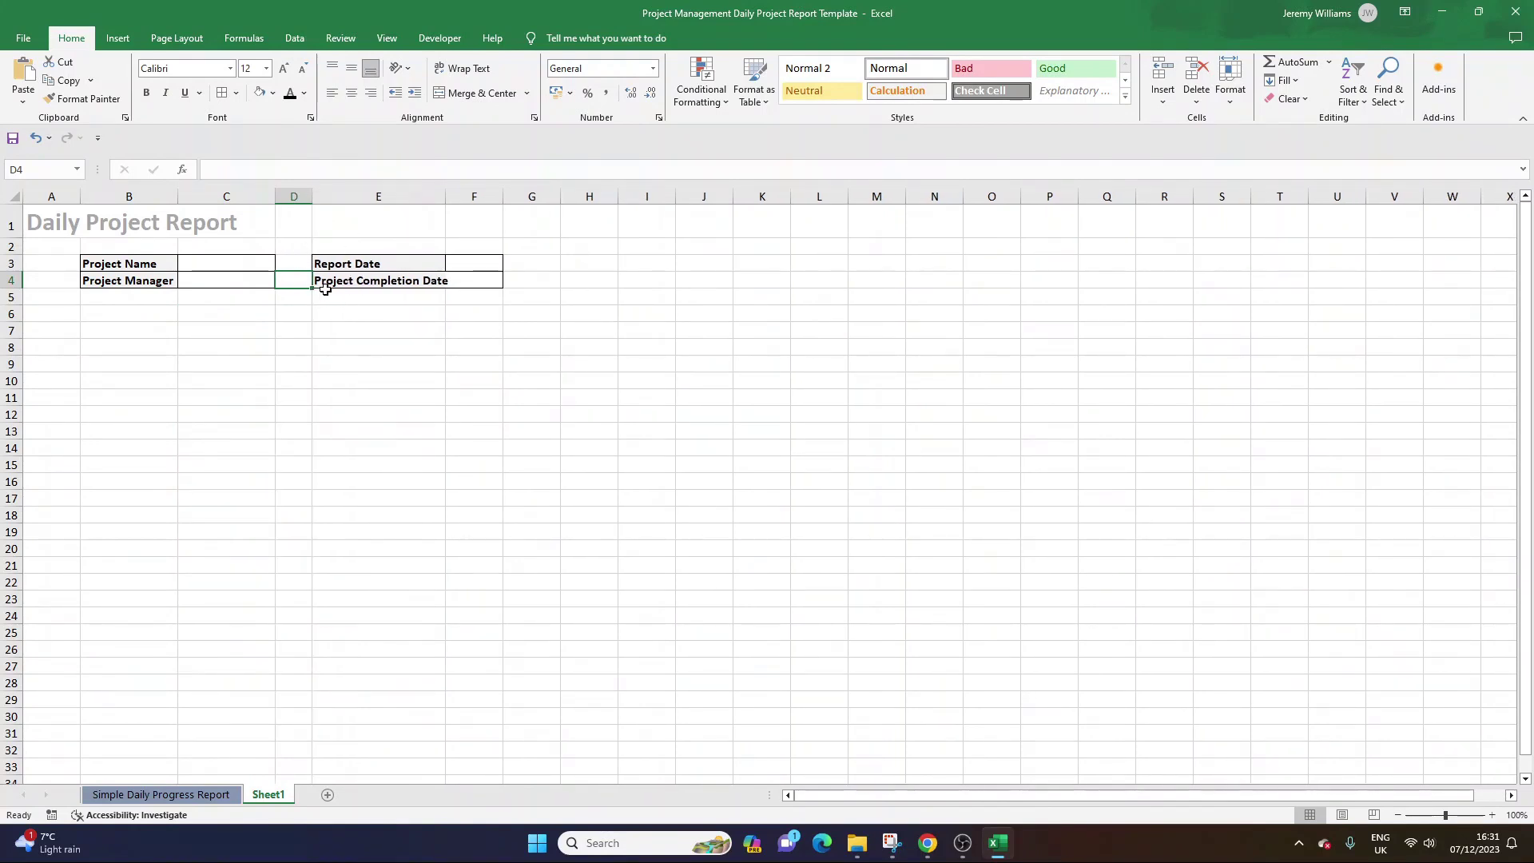
Change the font colour of the Daily Project Report title in A1 to black.
left_click(58, 214)
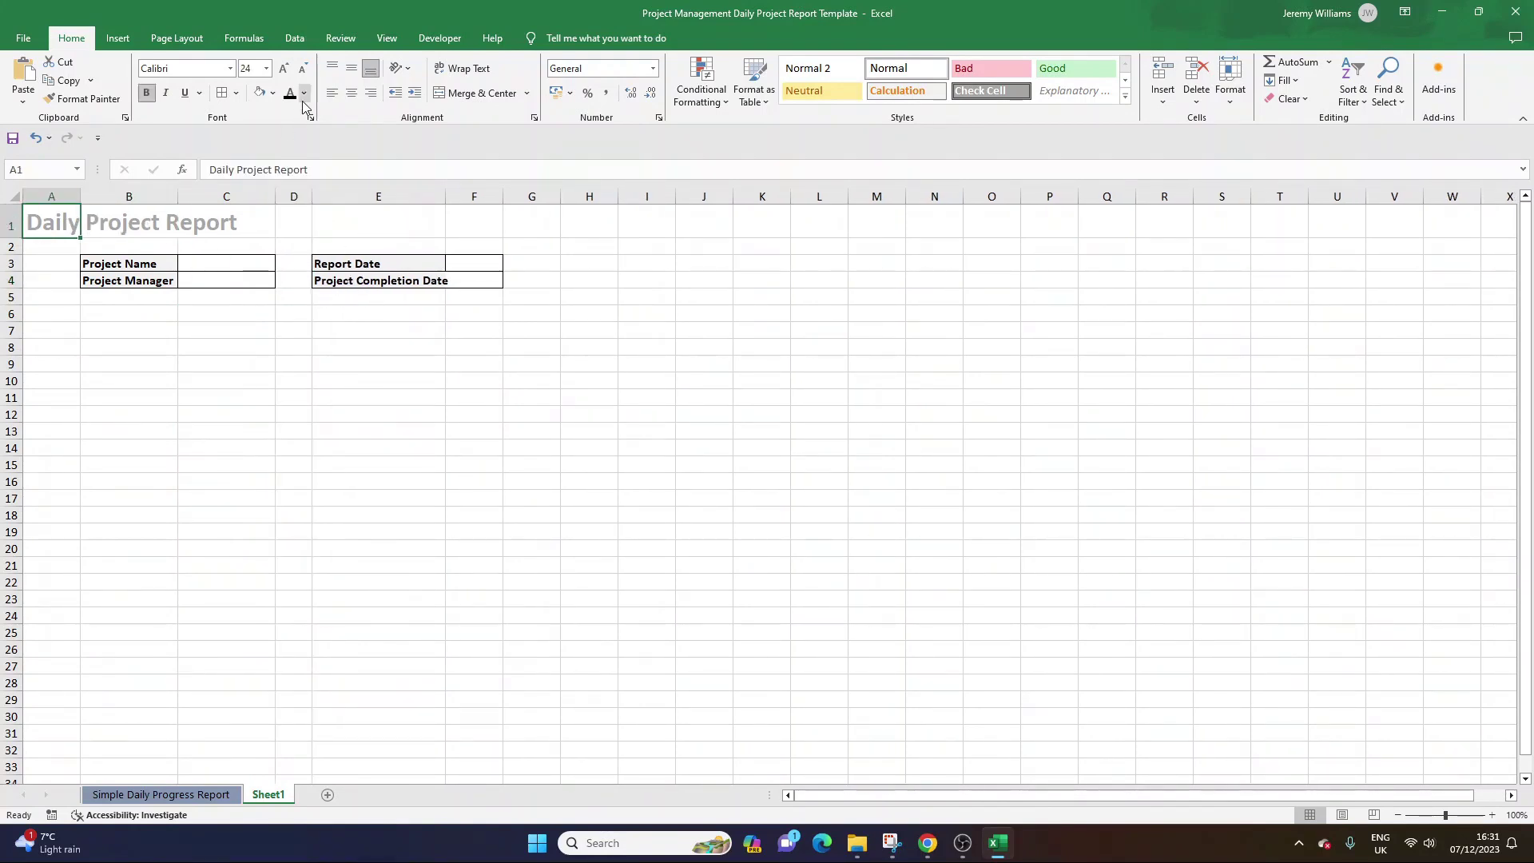
left_click(290, 92)
left_click(278, 342)
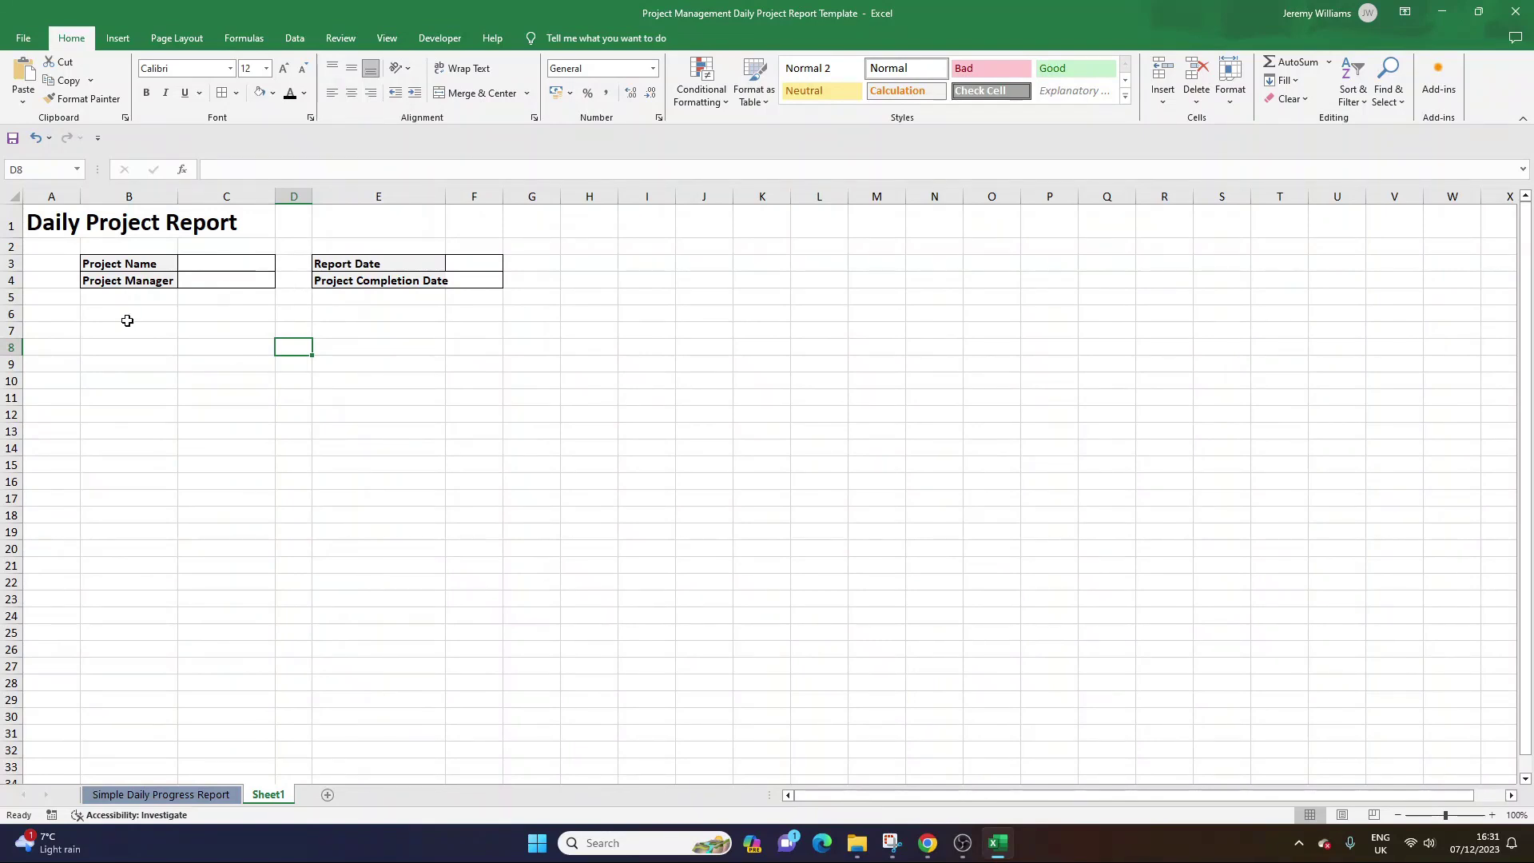
Enter the section heading "Completed Activities" in cell B8.
left_click(219, 328)
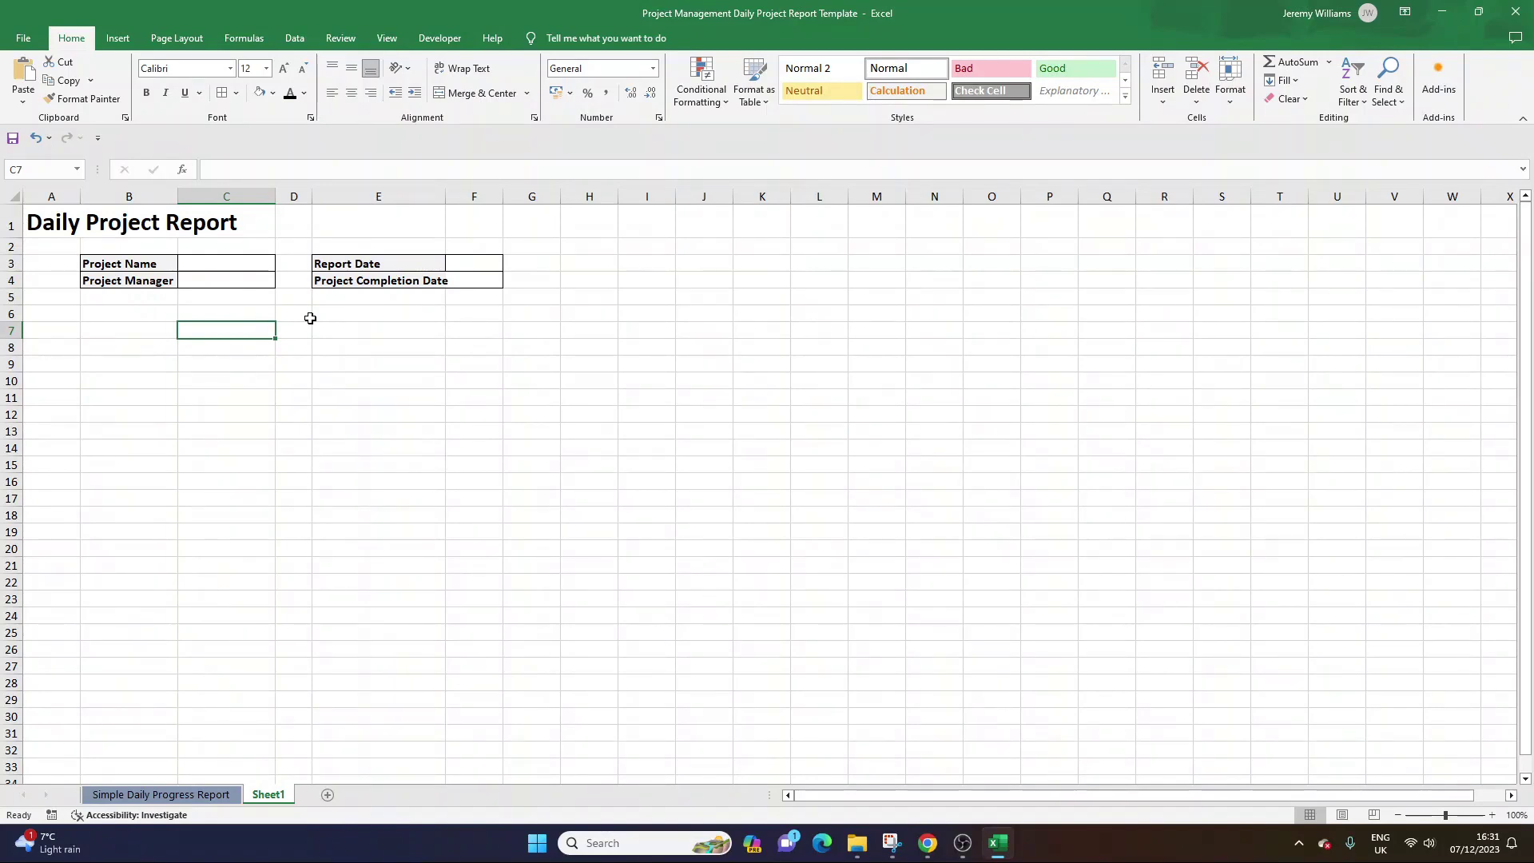
key("Home")
key("Right")
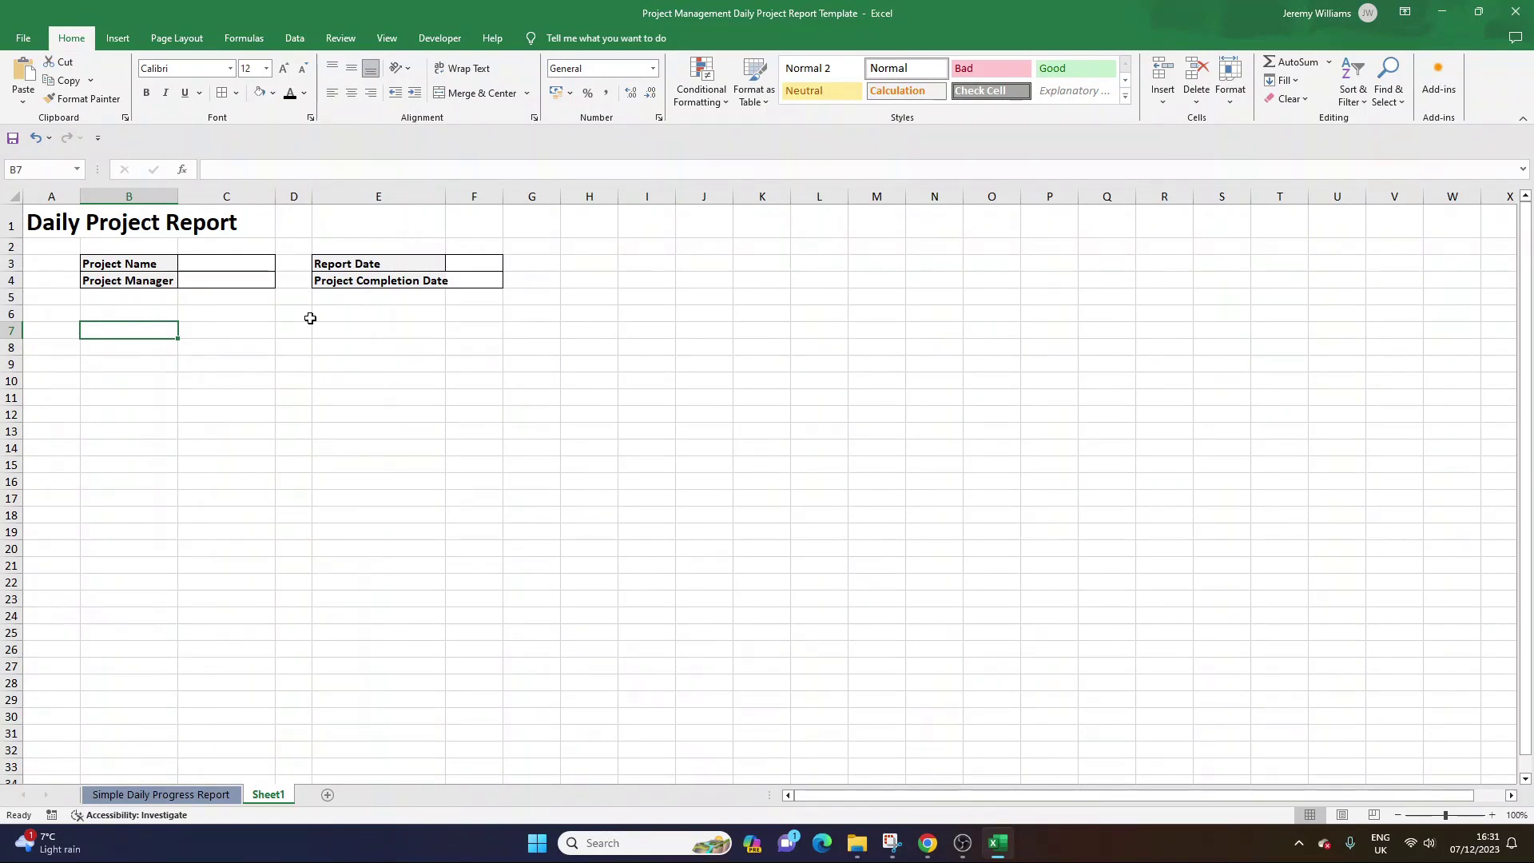
key("Down")
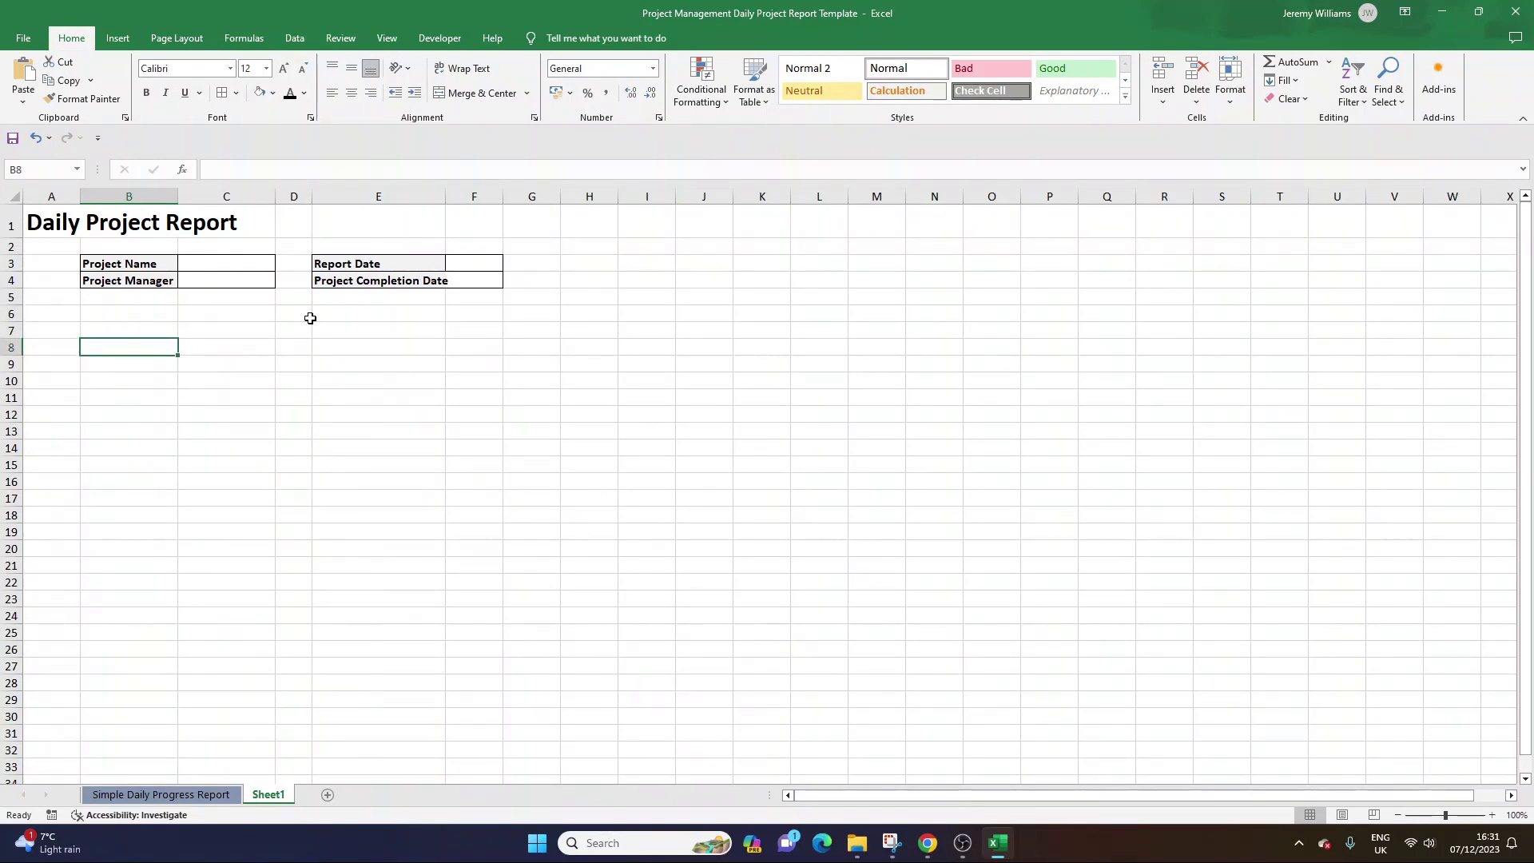
type("Completed")
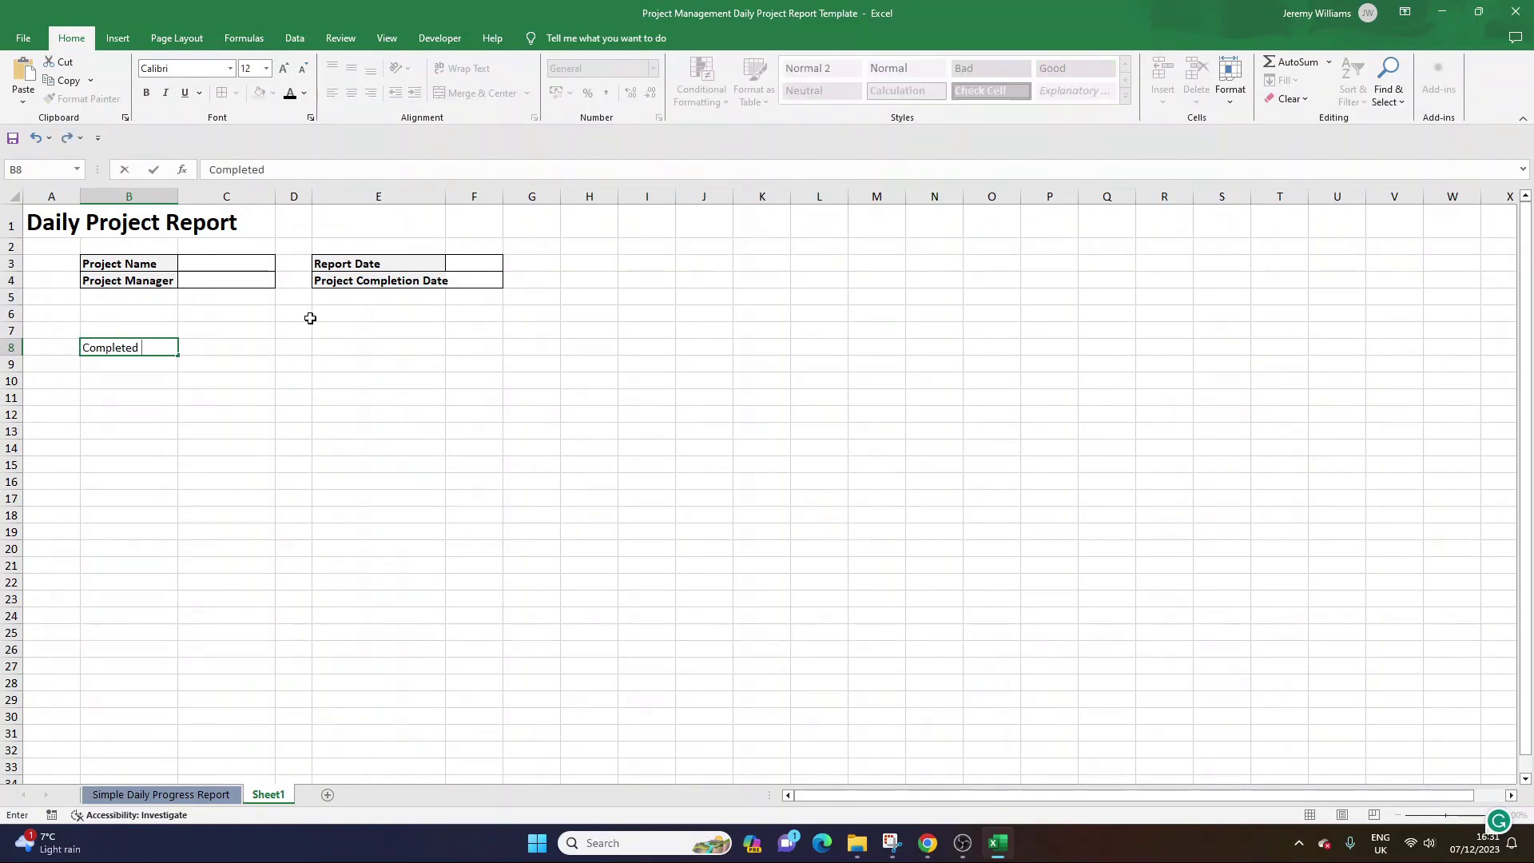
type(" Activities")
key("ctrl+Return")
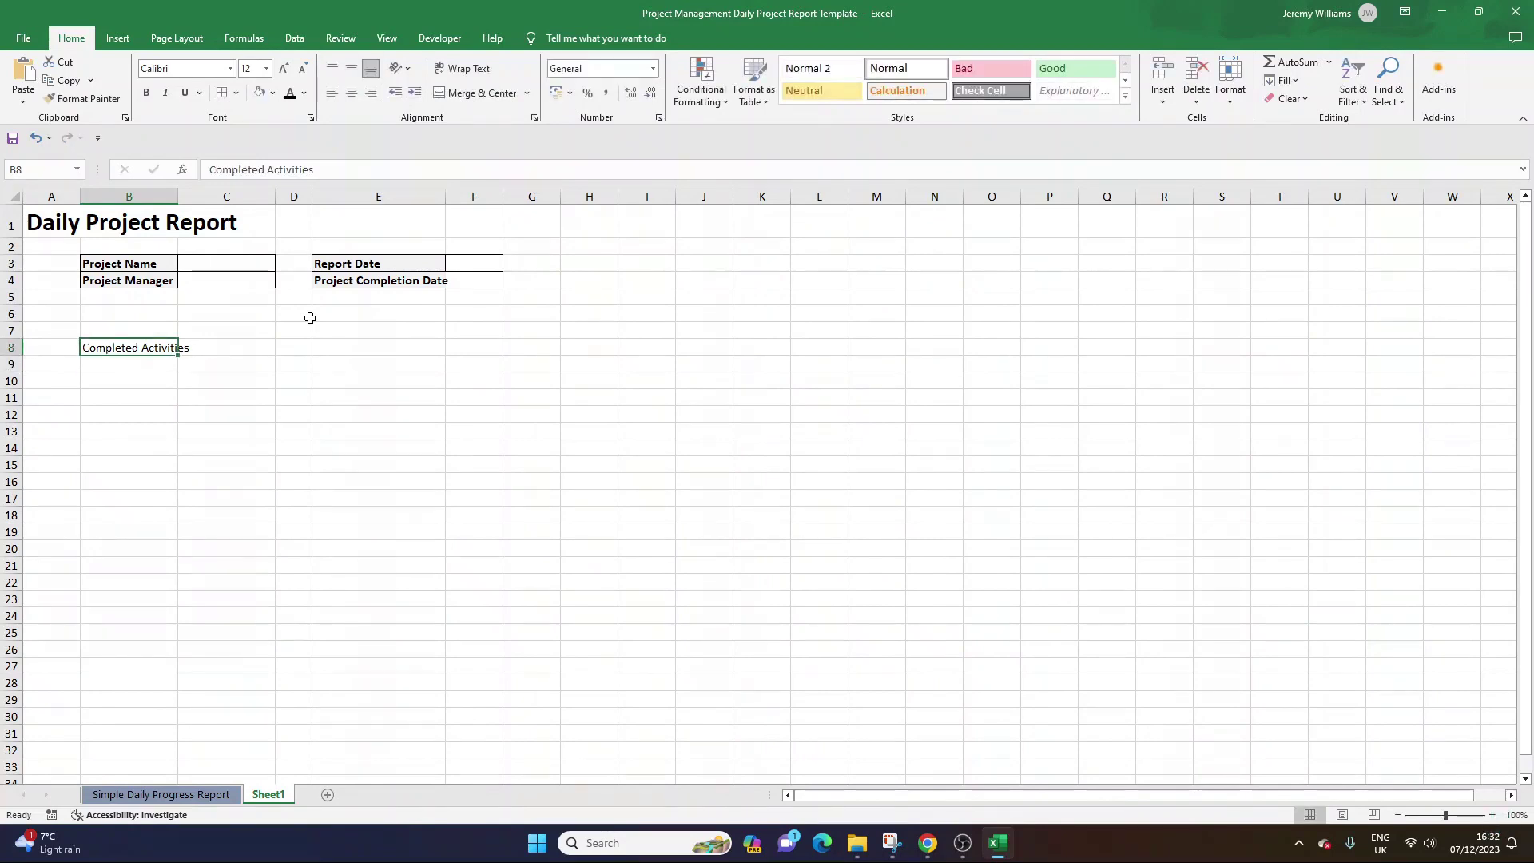
Make the Completed Activities heading in B8 bold and increase its font size to 14.
left_click(146, 93)
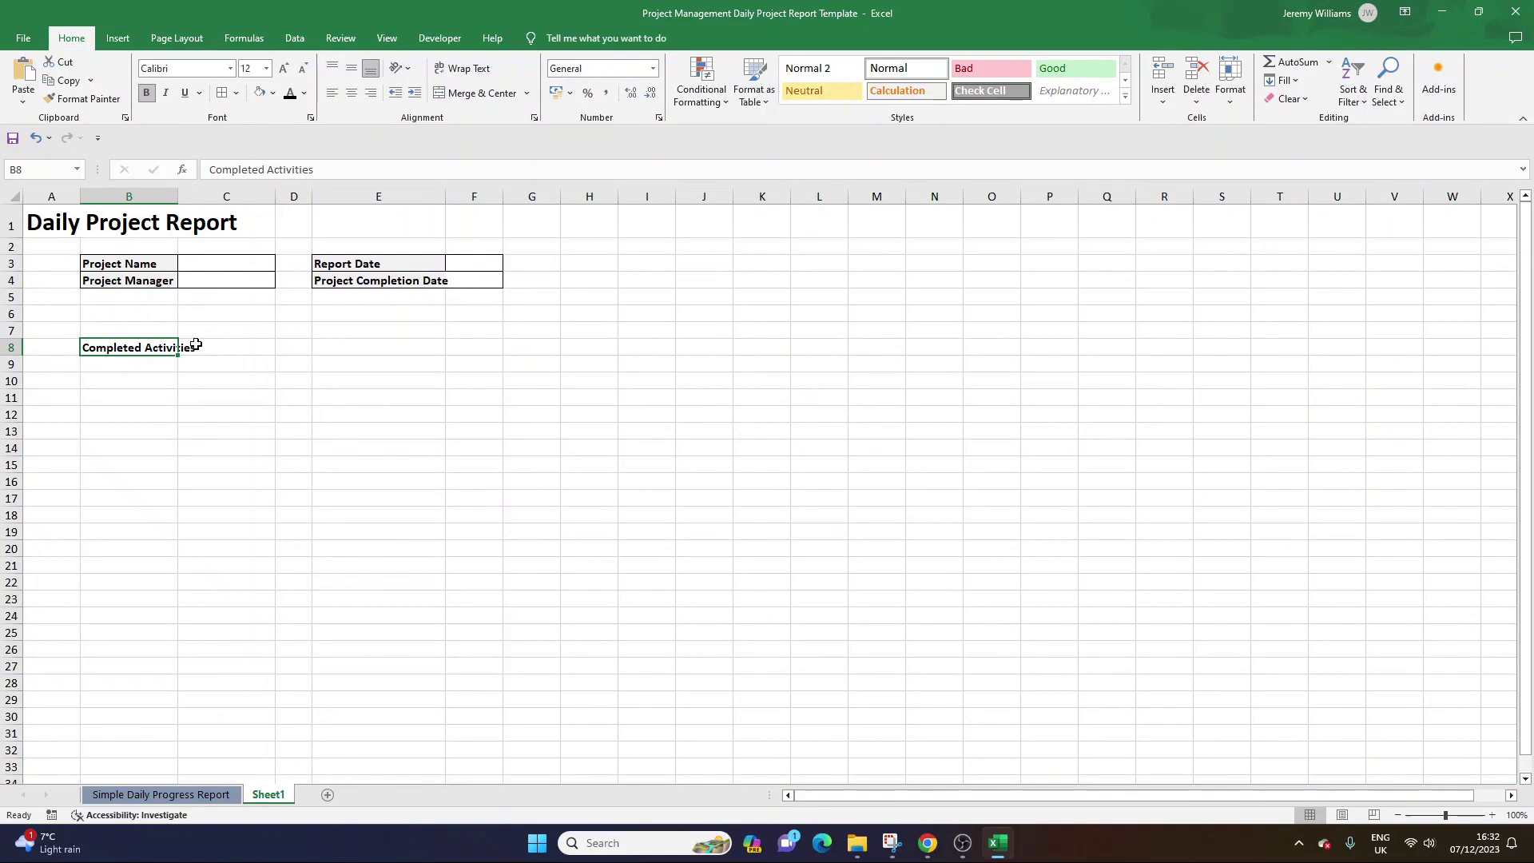
left_click(145, 363)
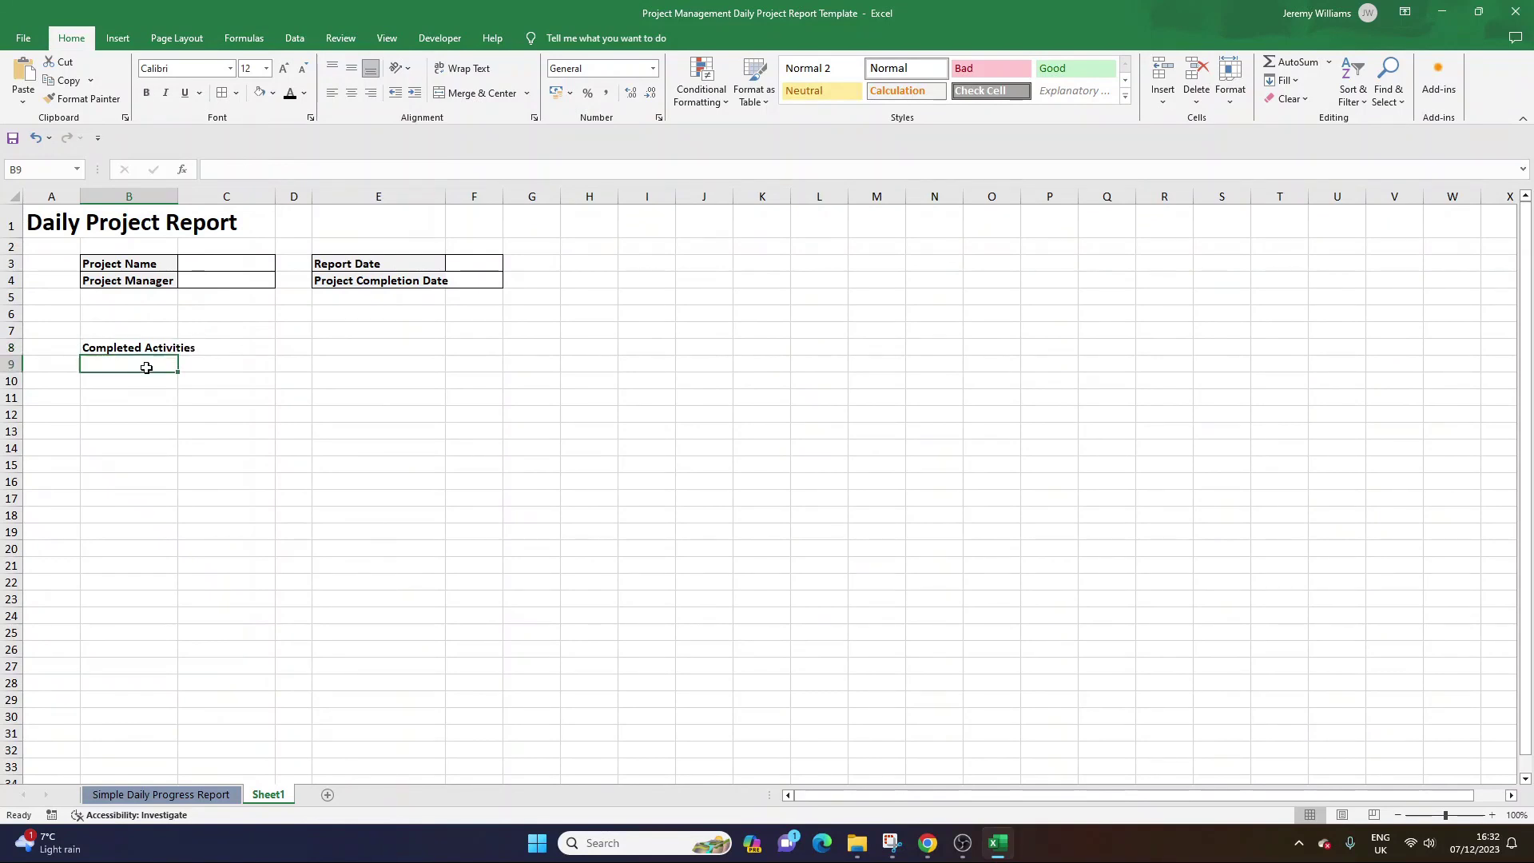
left_click(141, 349)
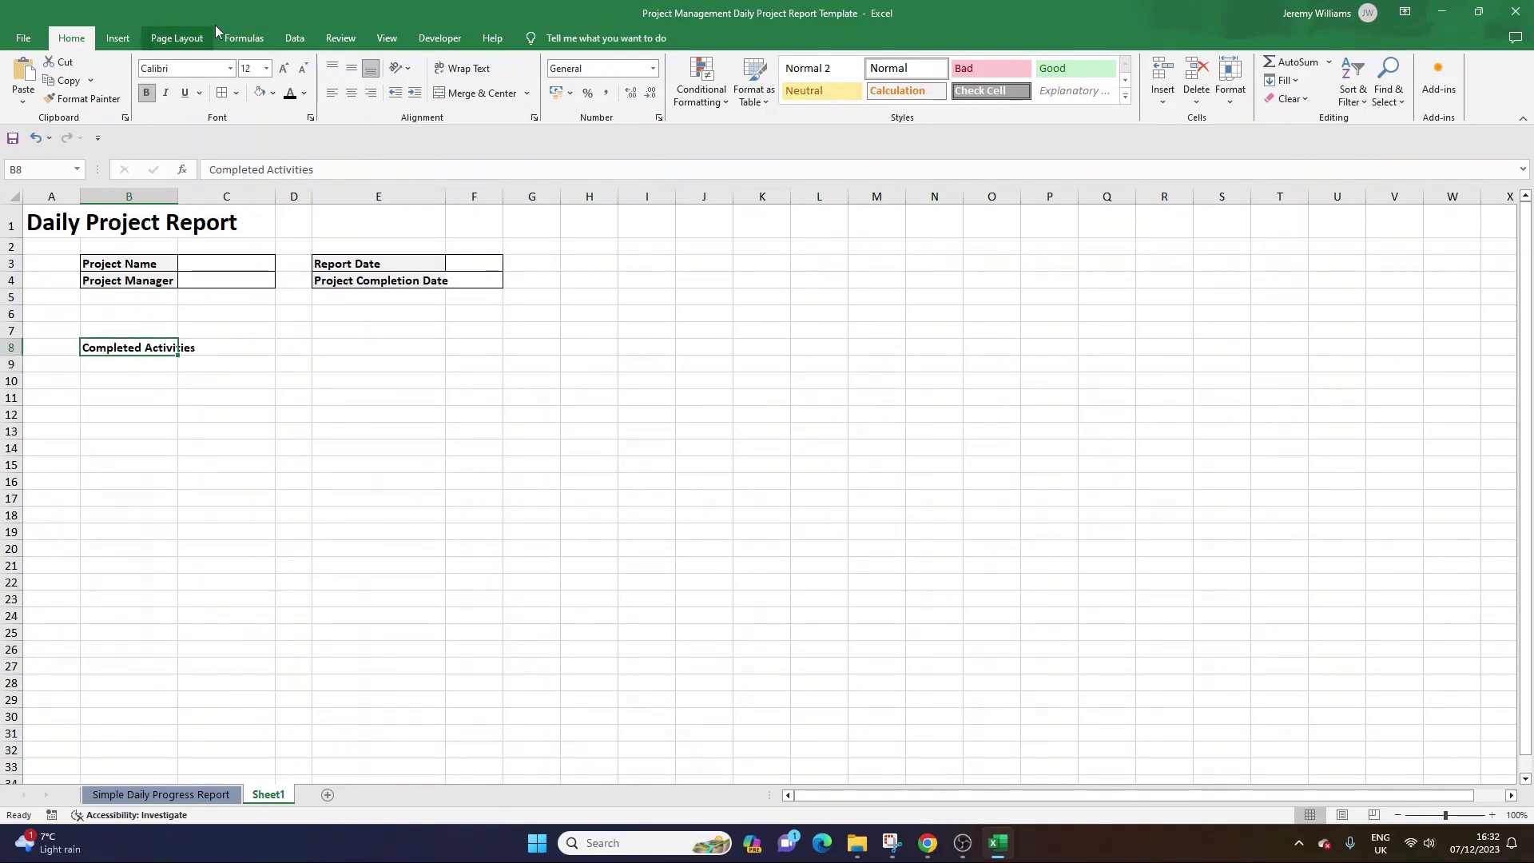
left_click(285, 69)
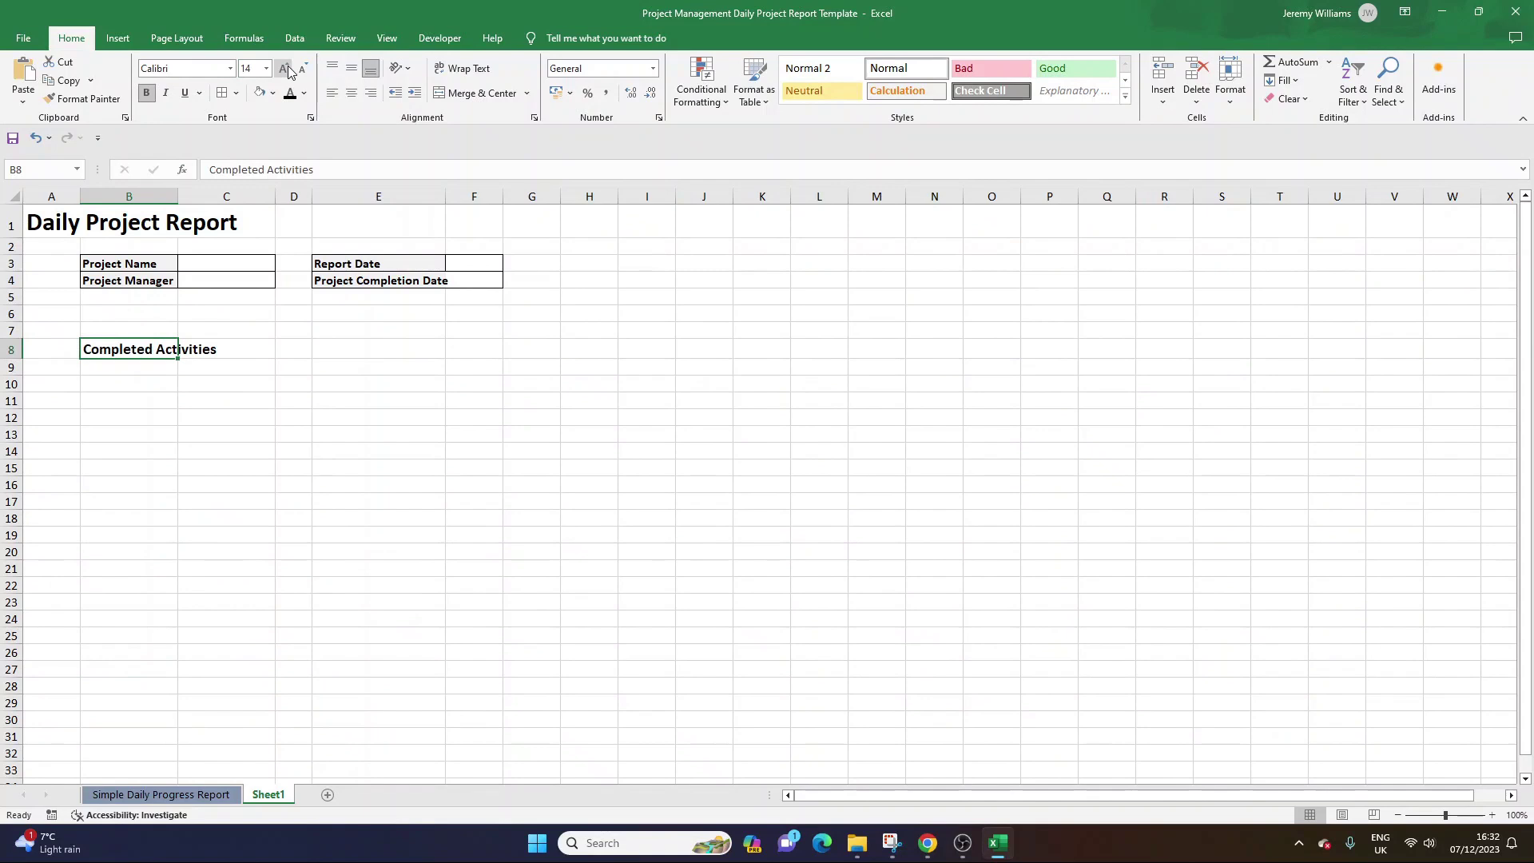
Enter the column headers "Activity" in B9 and "Description" in C9.
left_click(143, 365)
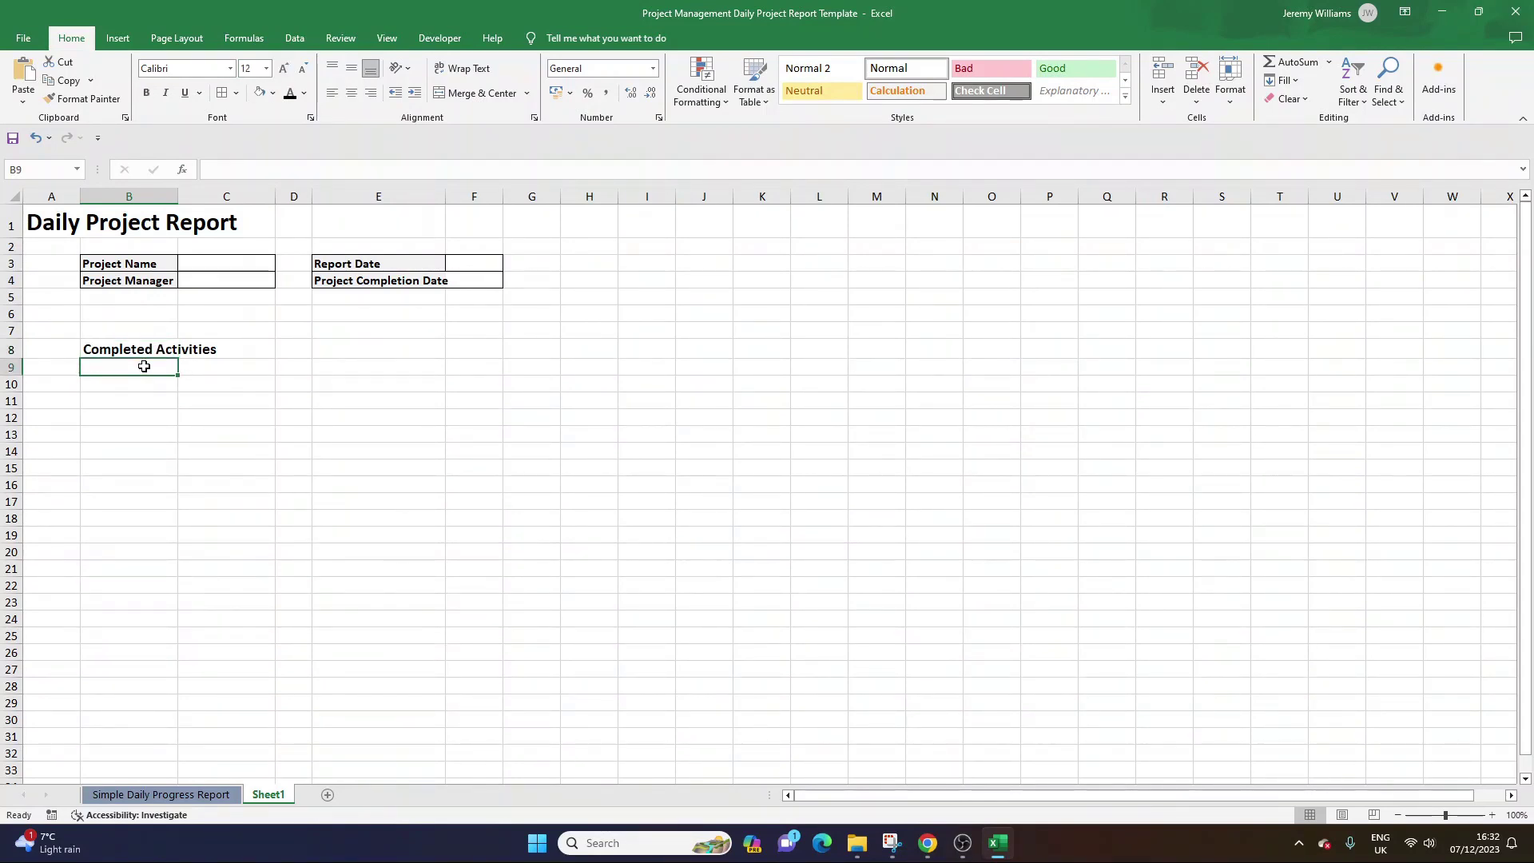
type("Activity")
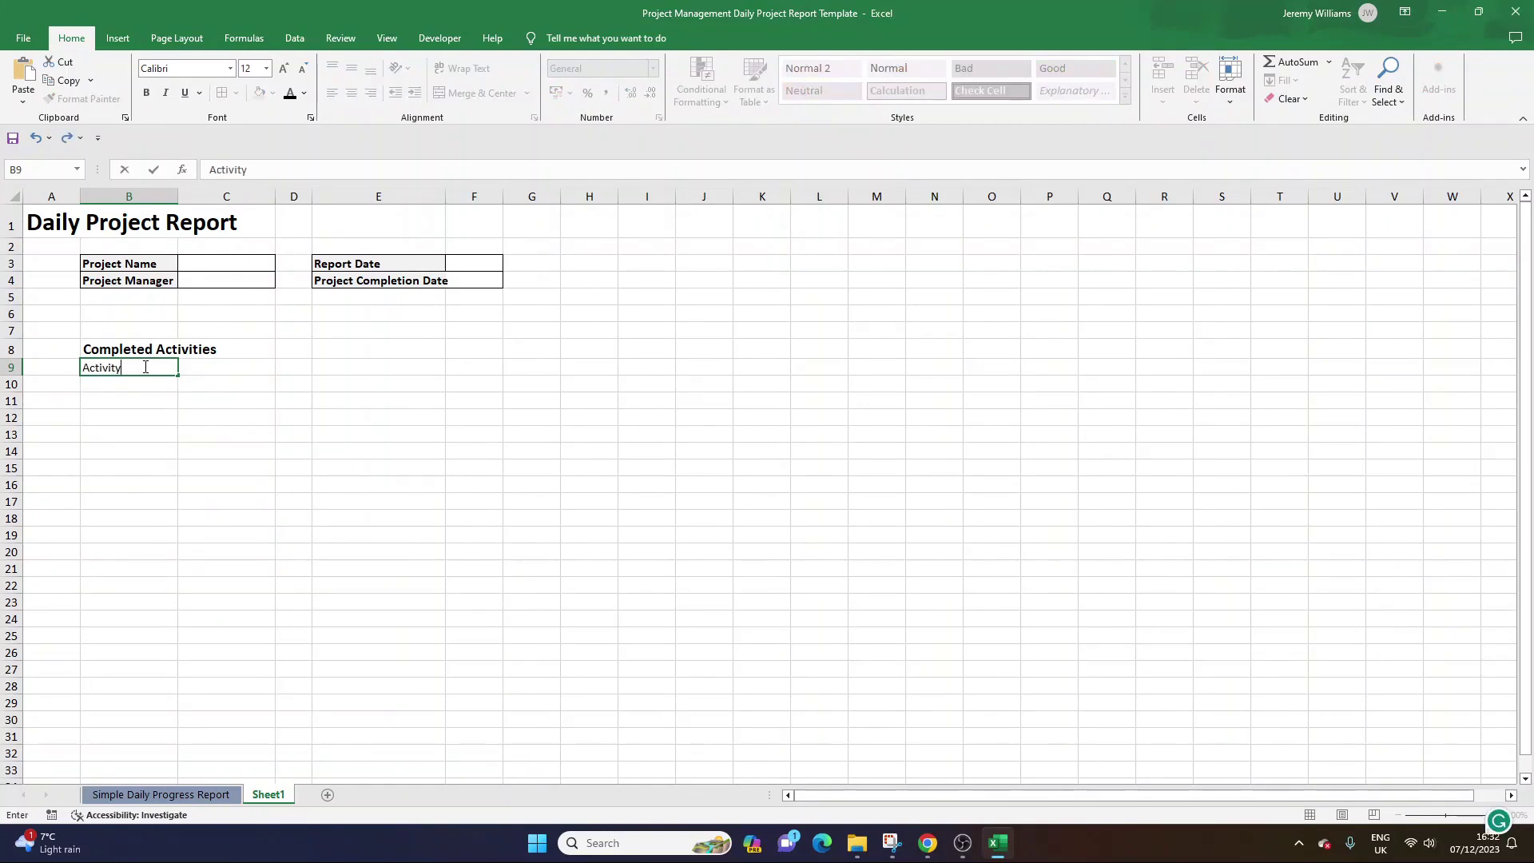
key("Return")
key("Up")
key("Right")
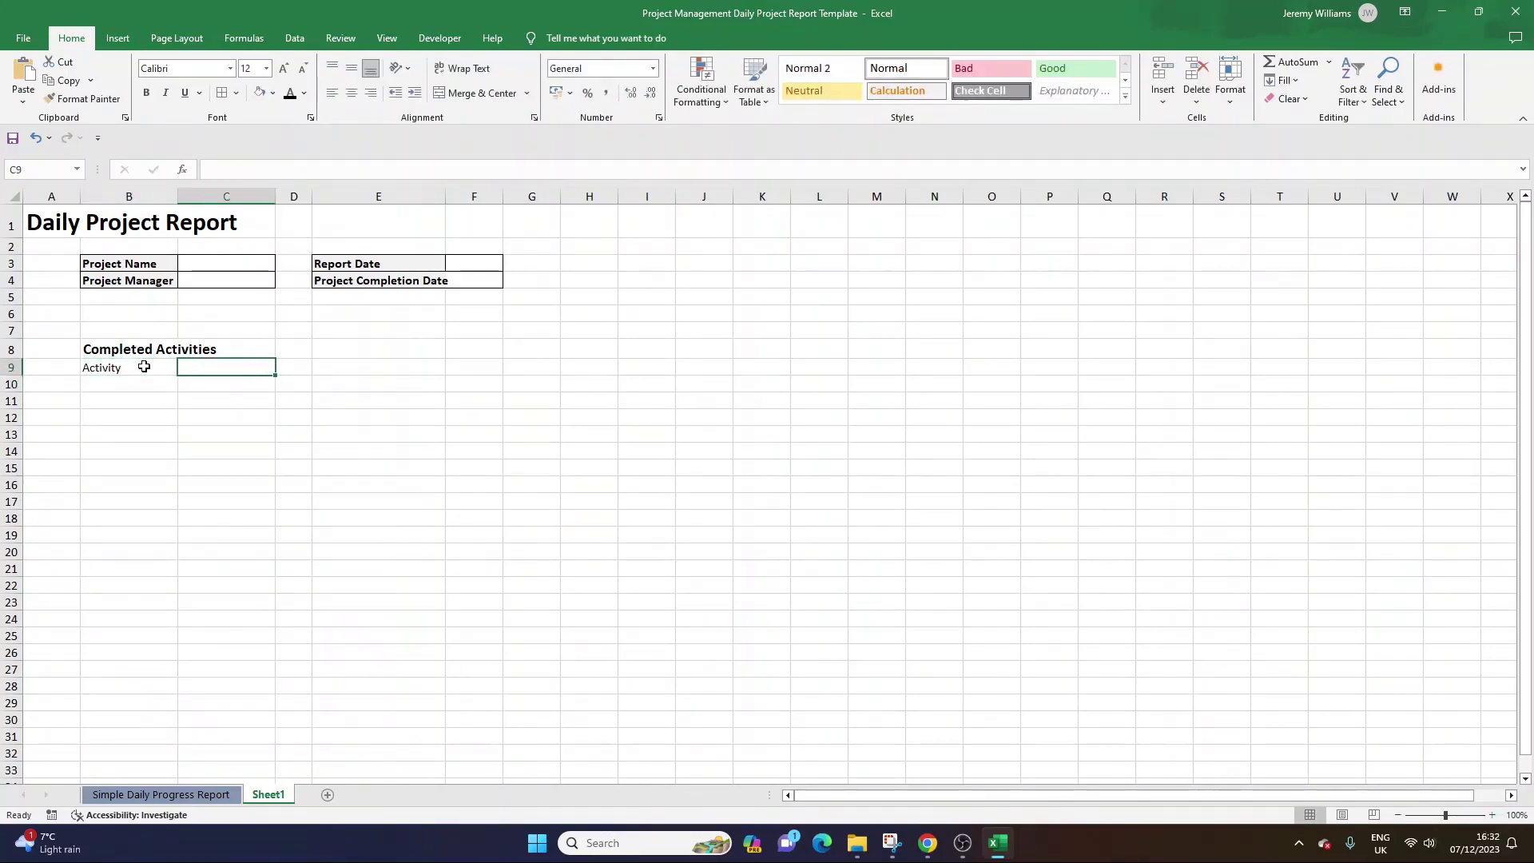
type("Description")
key("Return")
key("Up")
key("Right")
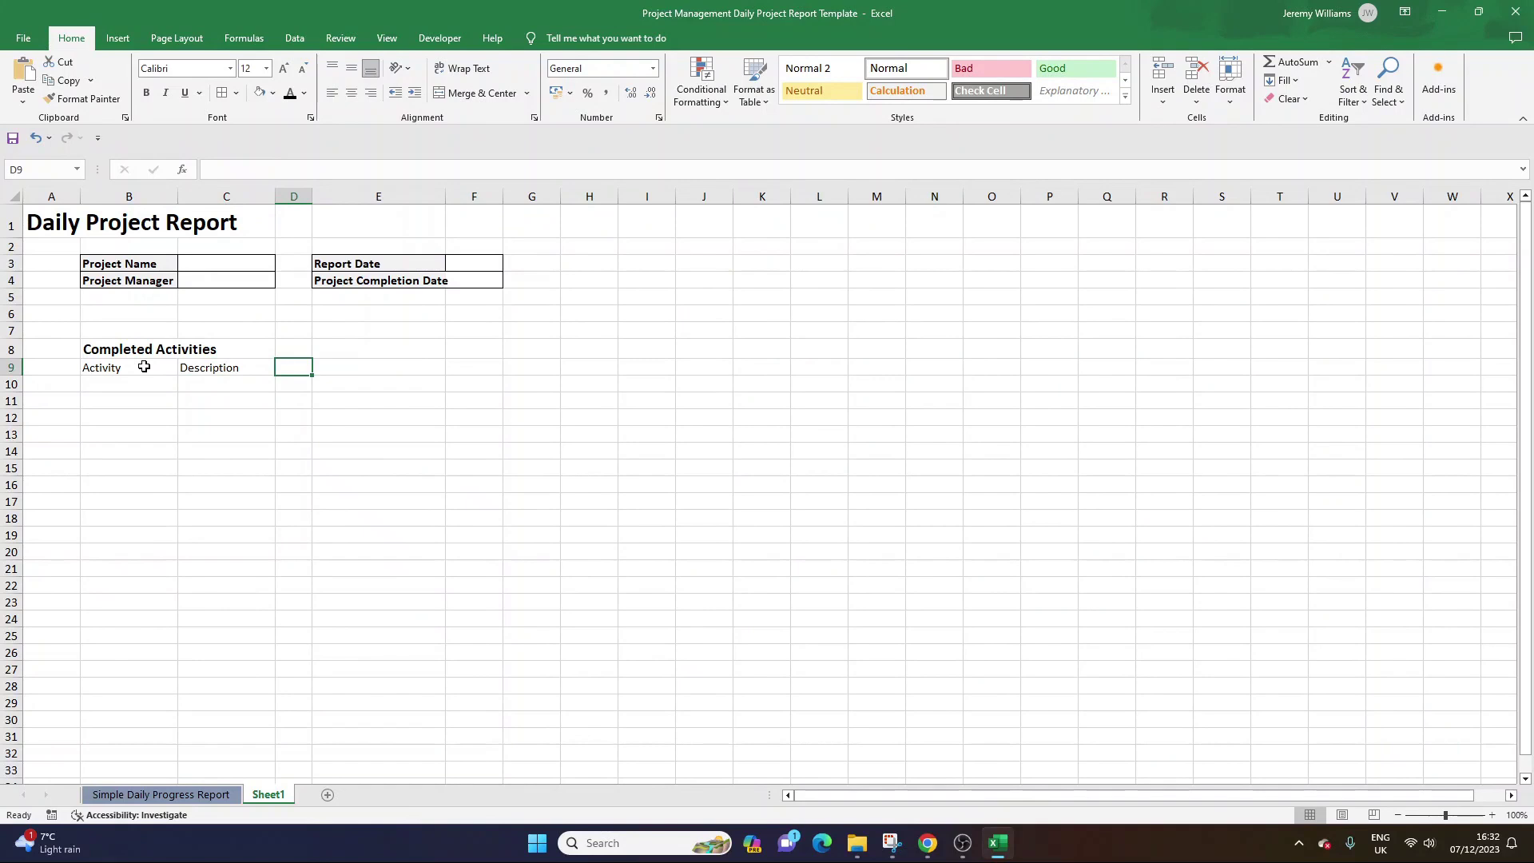
Widen column E slightly to fit the bold Project Completion Date label.
key("Left")
key("Down")
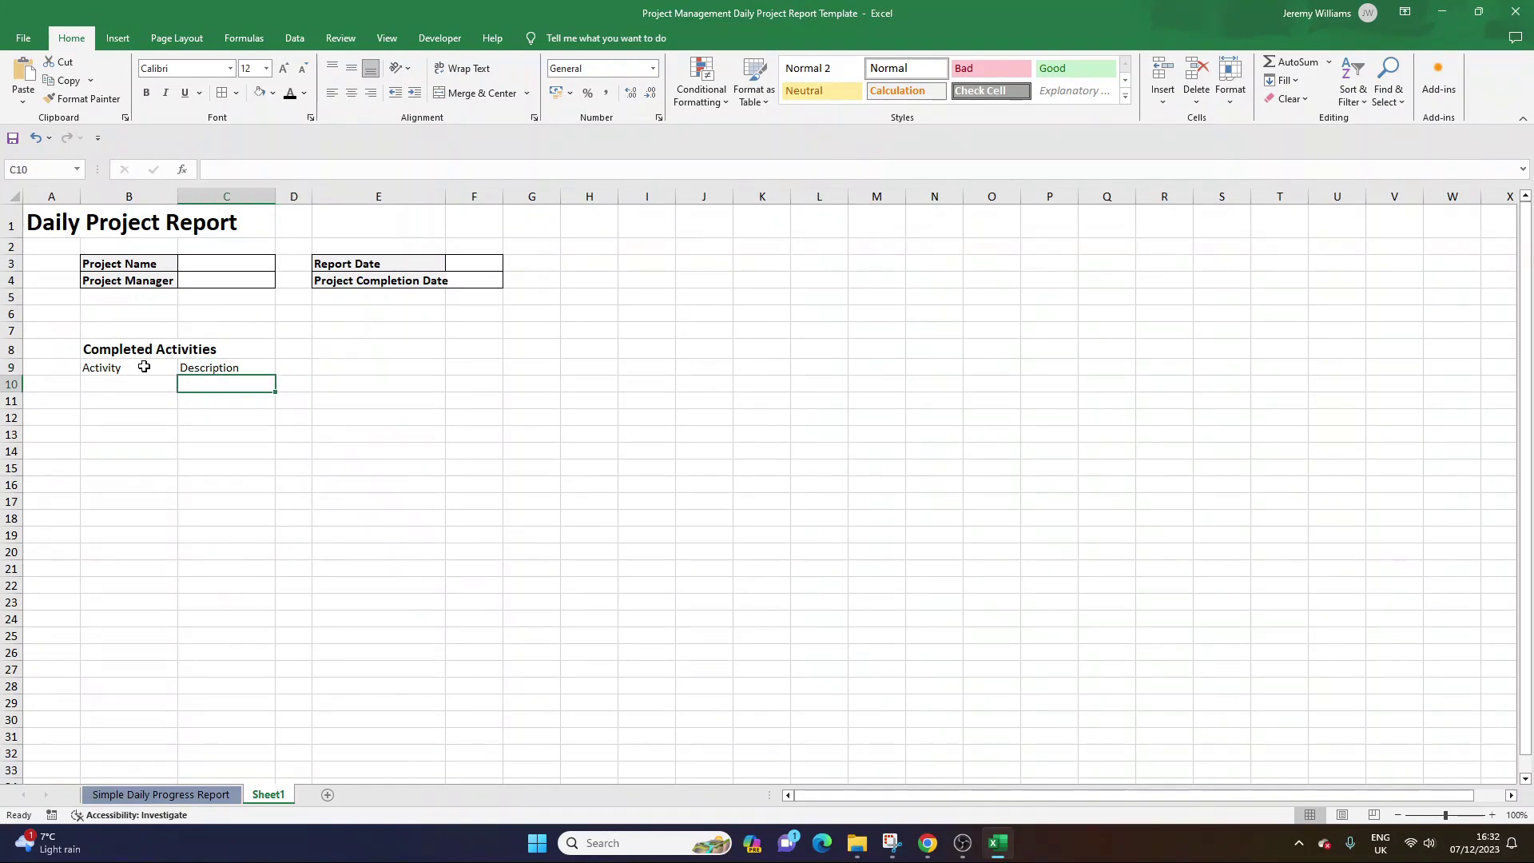
key("Up")
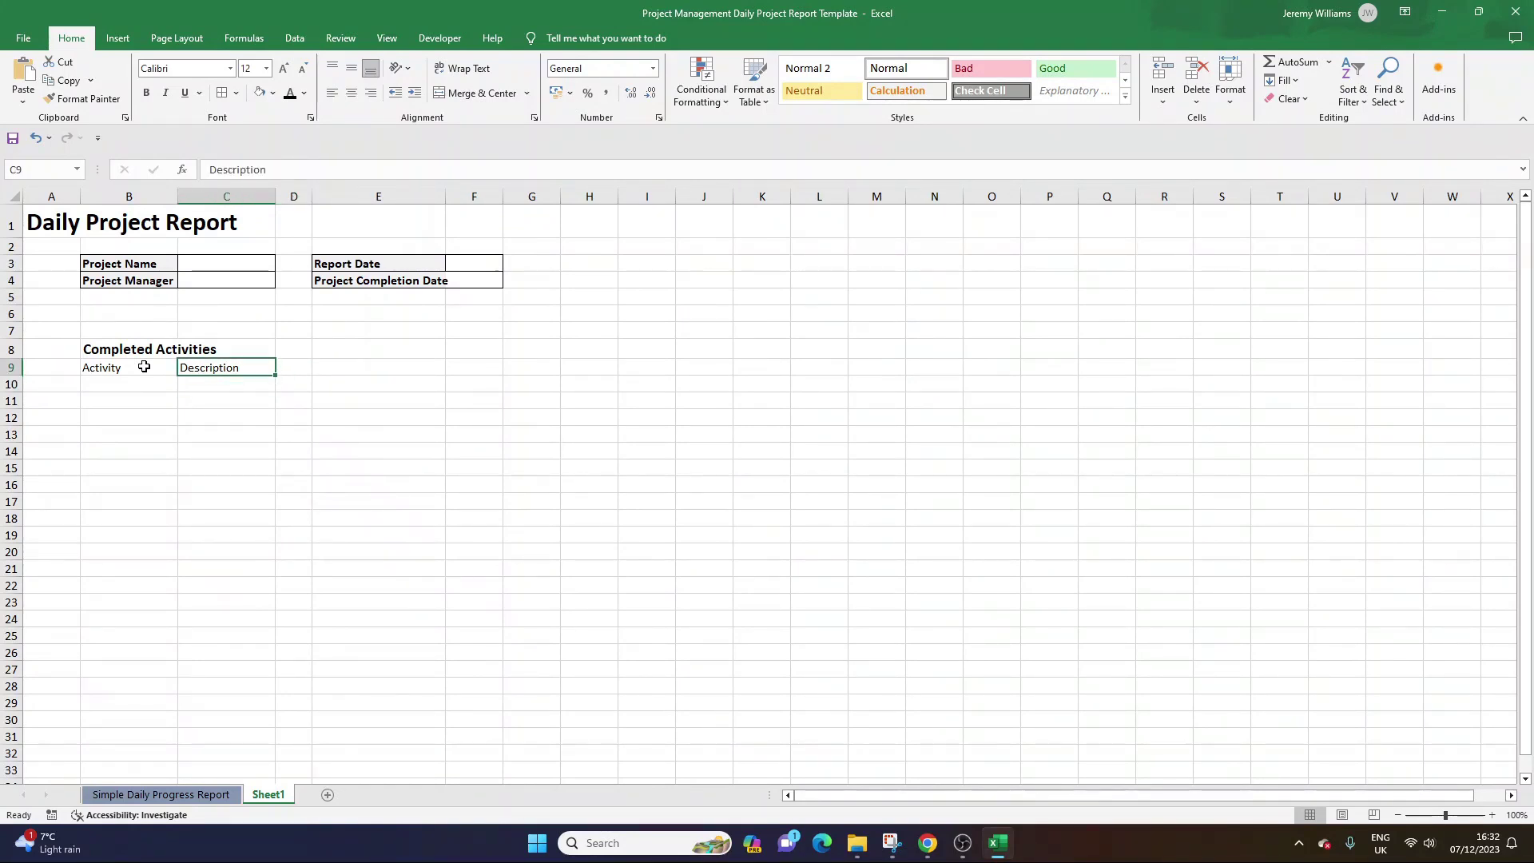
key("Right")
key("Right")
key("Right")
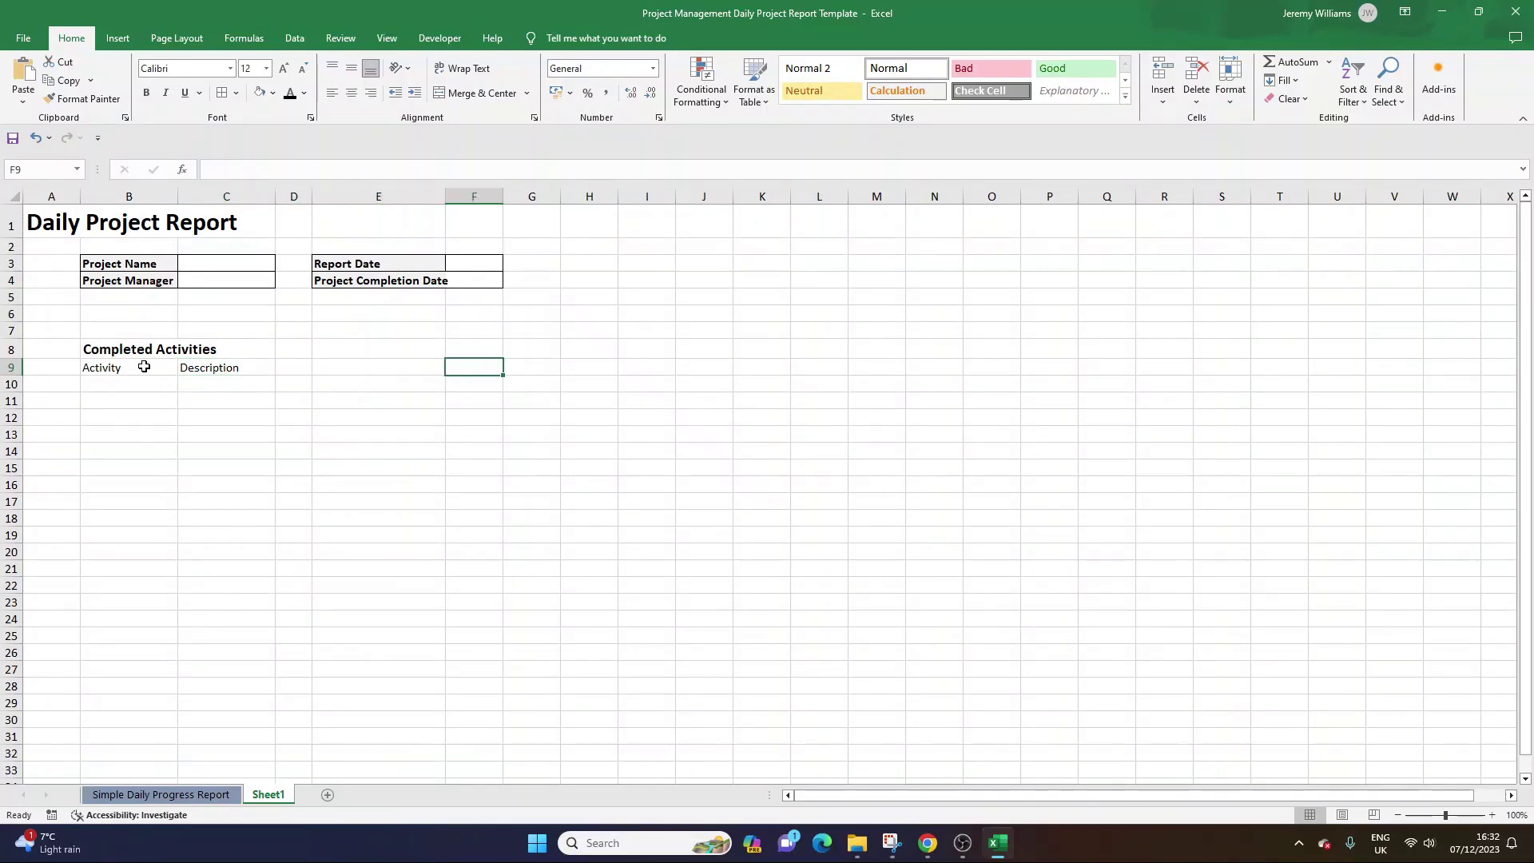
left_click_drag(445, 197, 454, 229)
Merge and centre the Description header across C9:E9.
left_click_drag(258, 366, 359, 366)
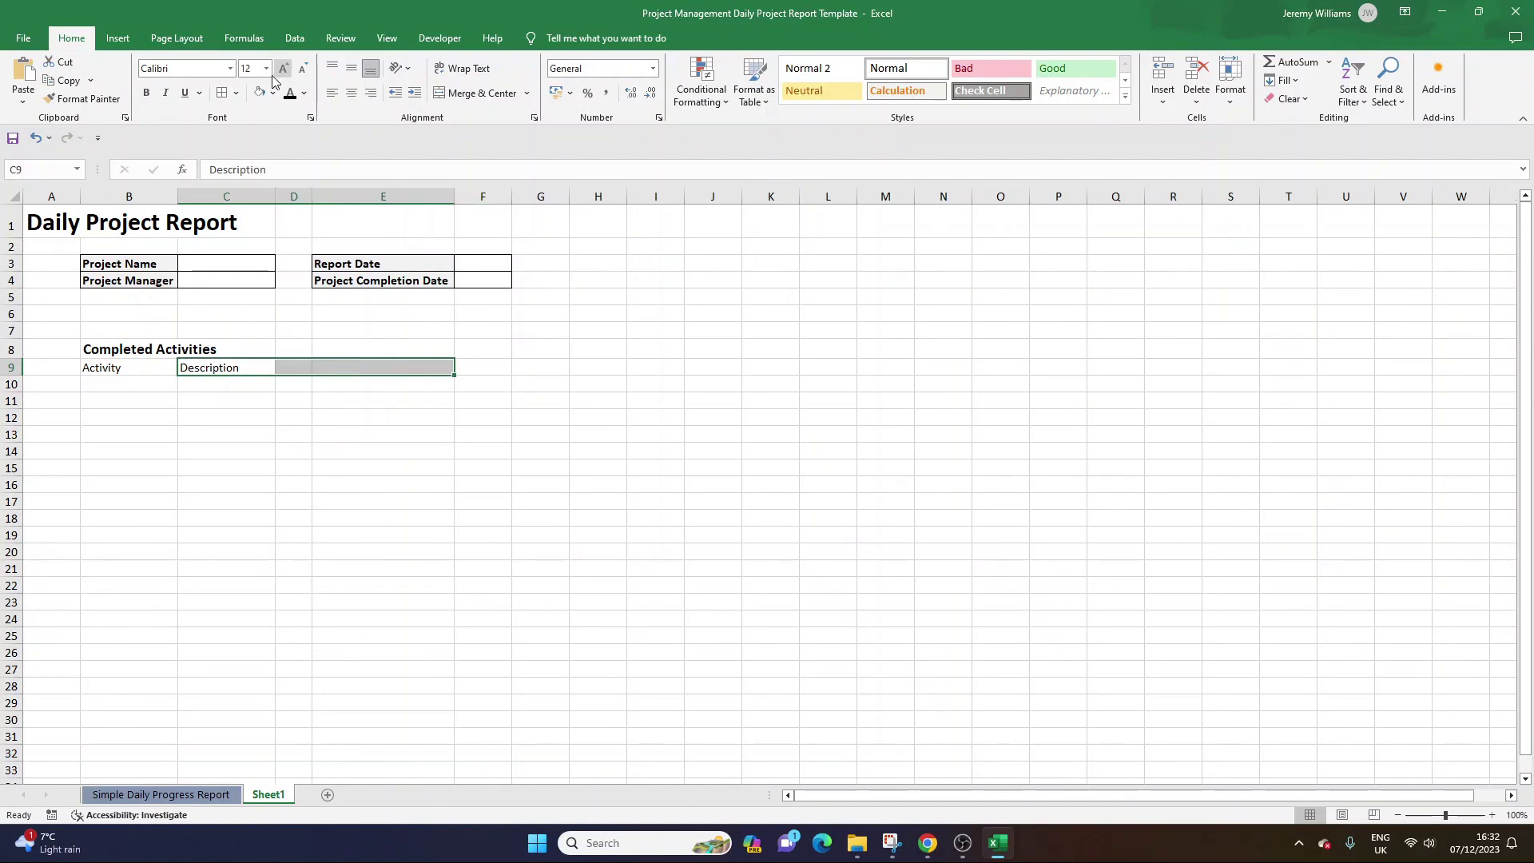
left_click(450, 96)
left_click_drag(248, 386, 322, 386)
Enter the column header "Date Due" in cell F9.
left_click(467, 364)
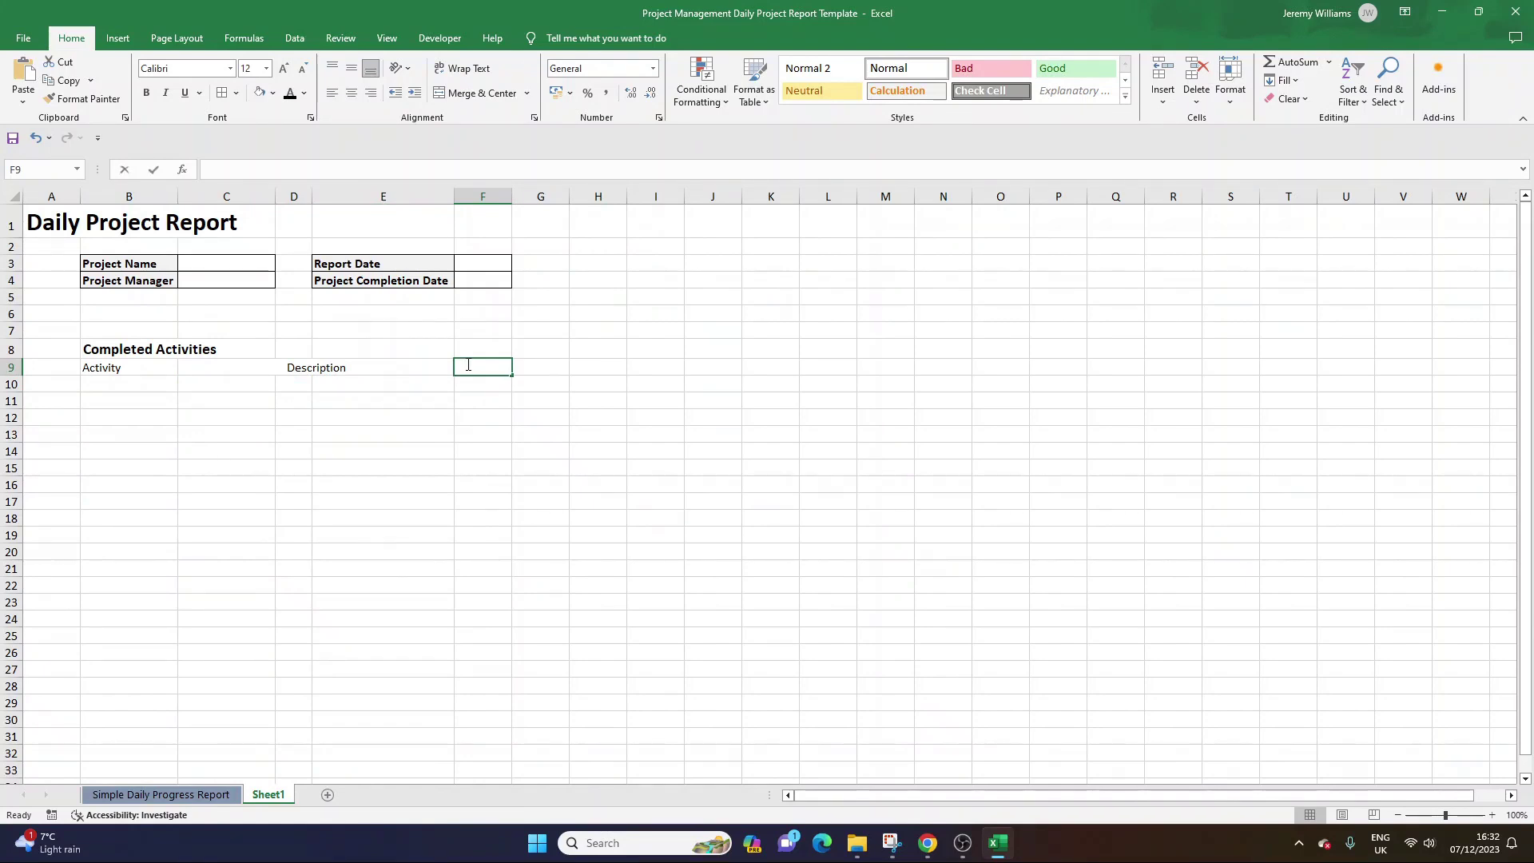
type("Date Due")
key("Return")
left_click(466, 364)
left_click_drag(395, 263, 387, 278)
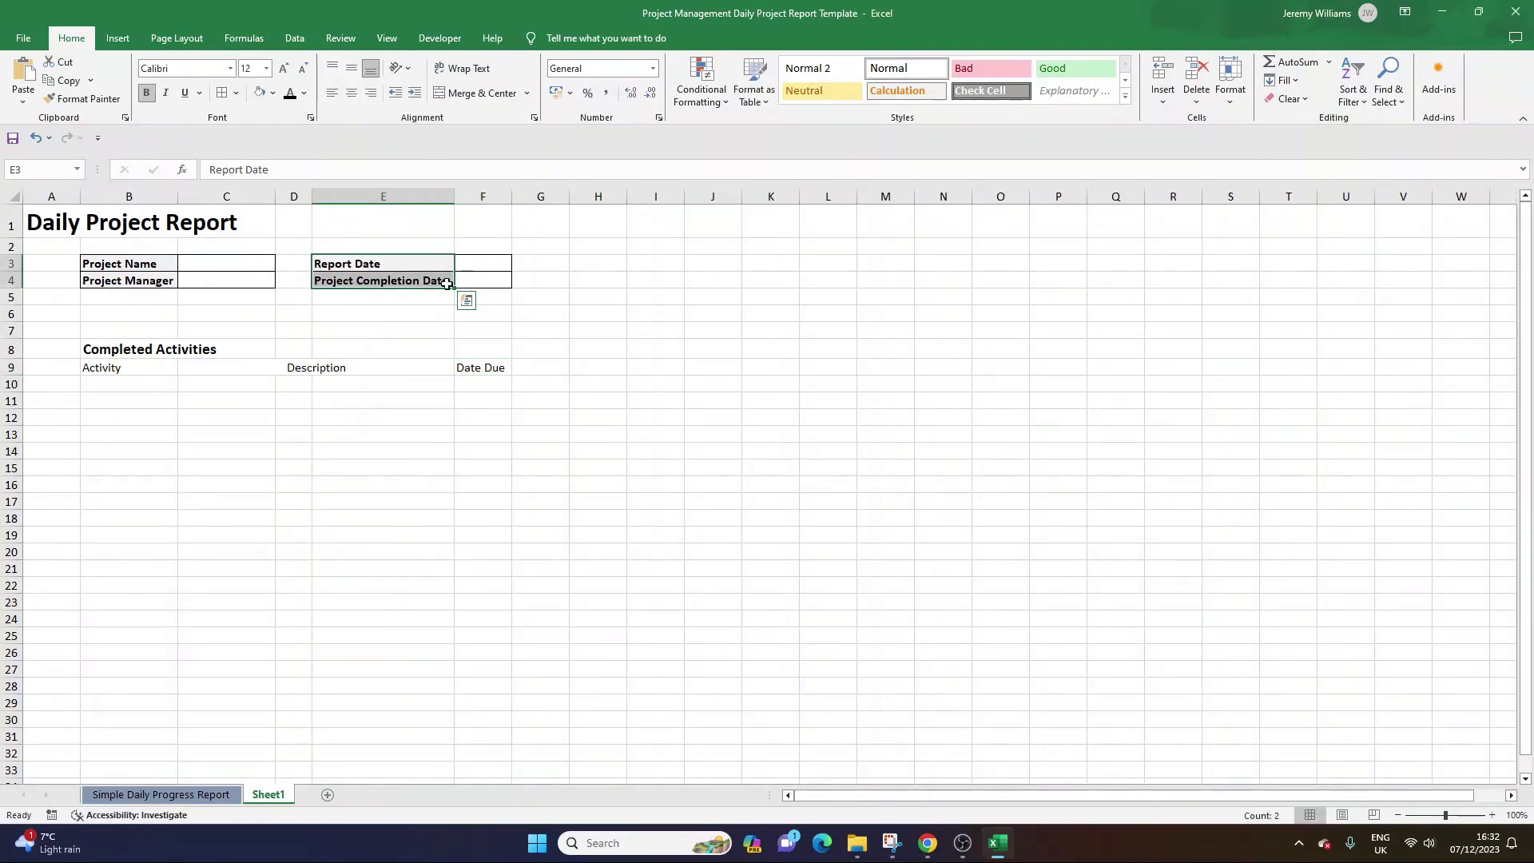
left_click(463, 280)
left_click(431, 281)
left_click(467, 280)
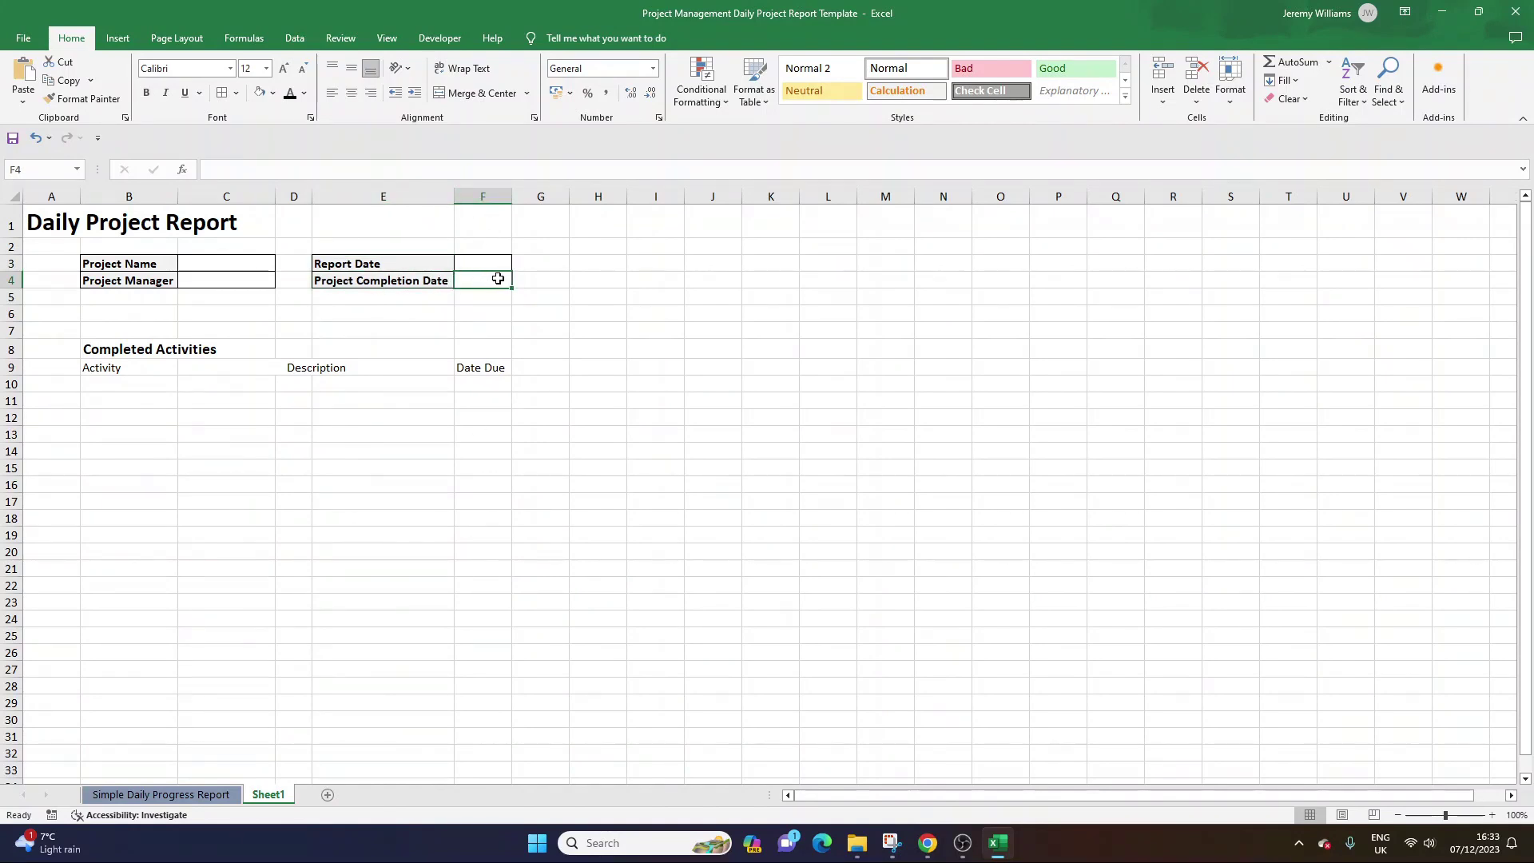
left_click(496, 366)
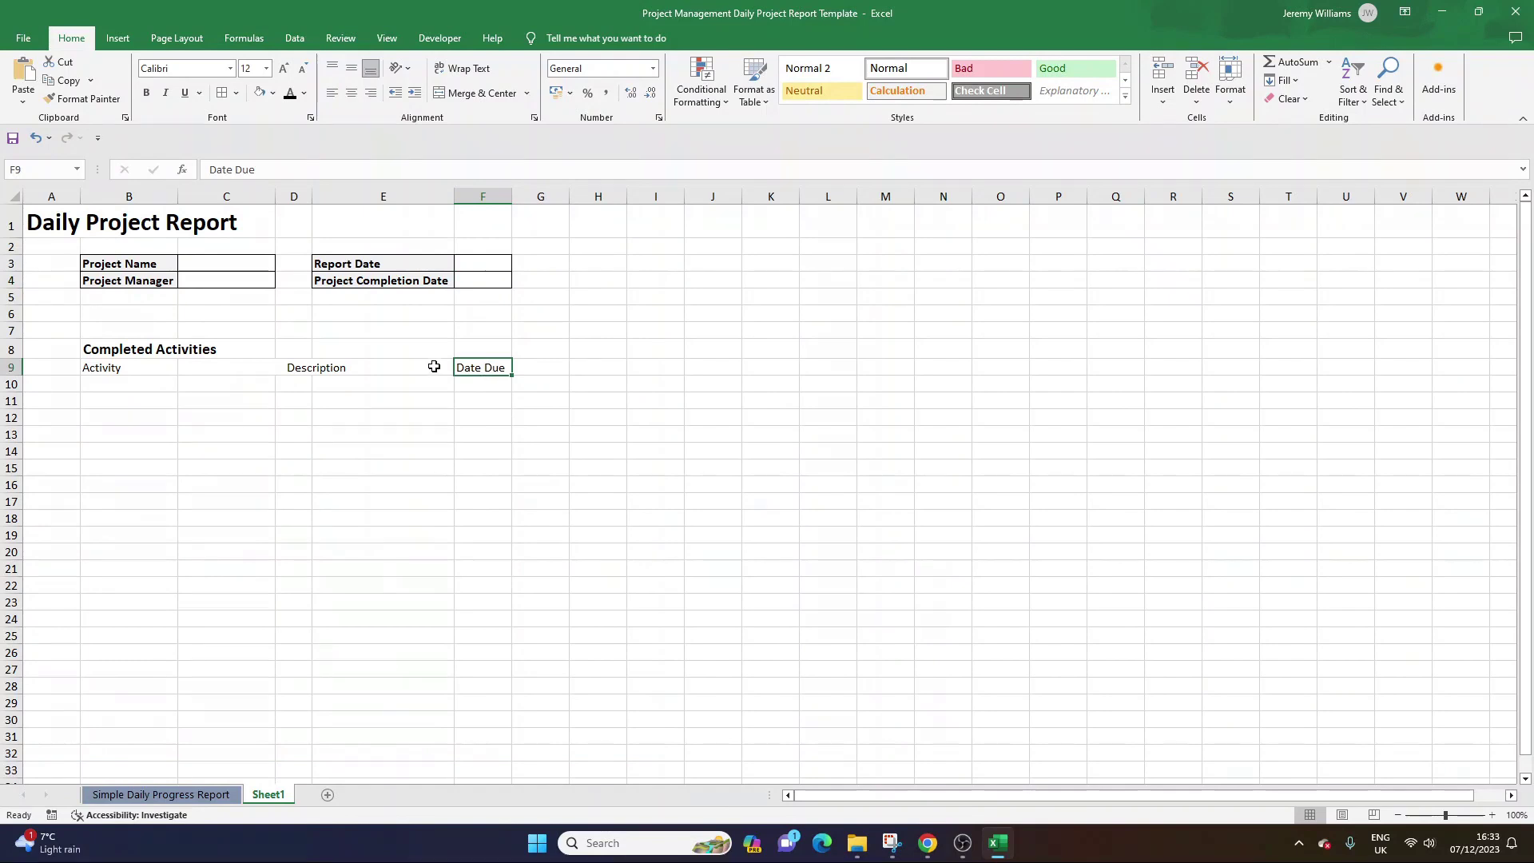
left_click(429, 366)
right_click(478, 196)
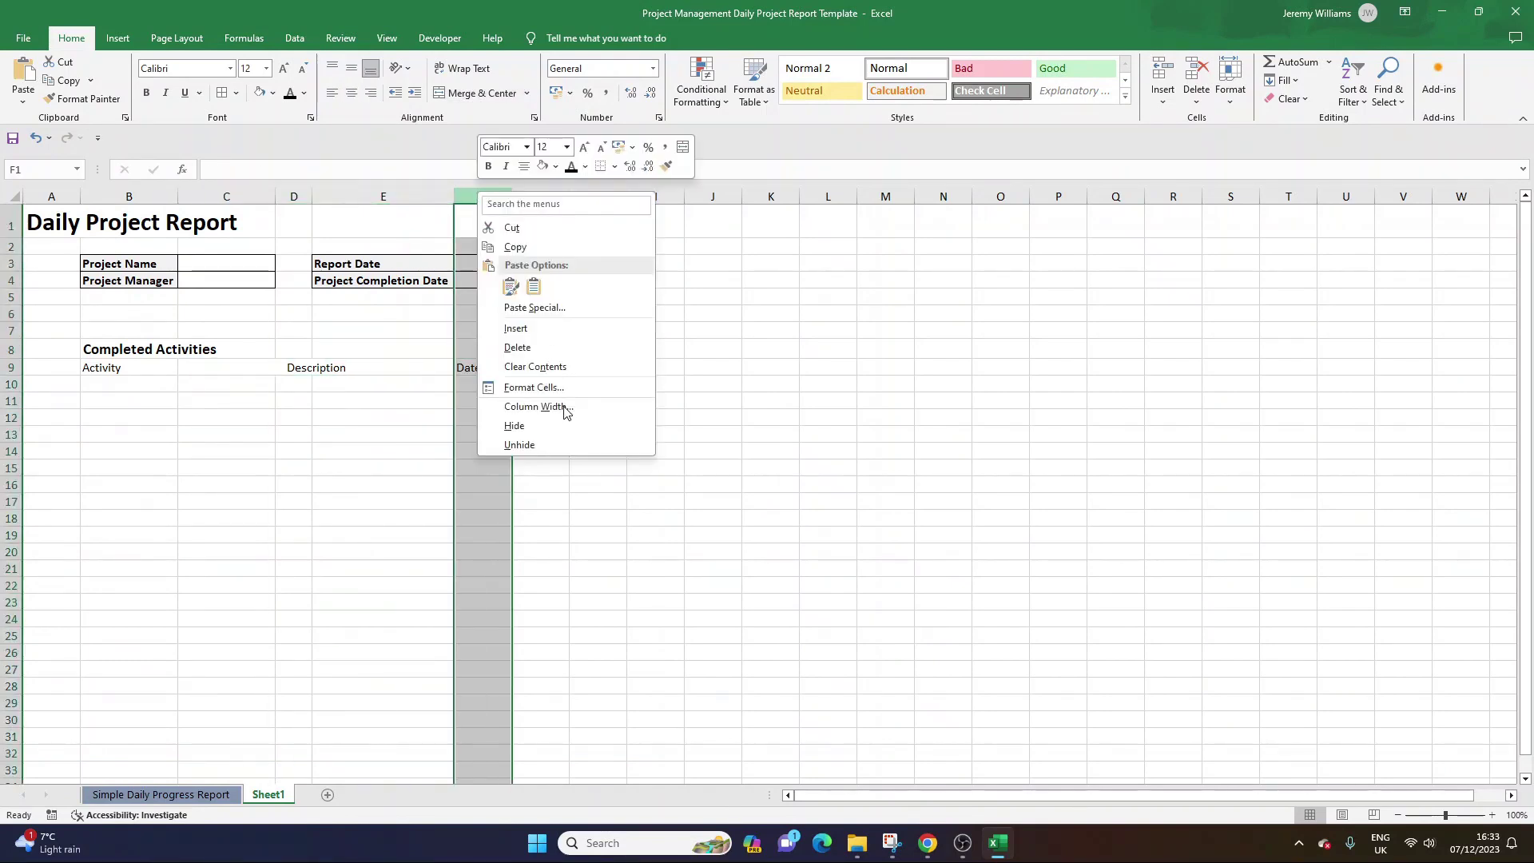
left_click(557, 389)
left_click(379, 298)
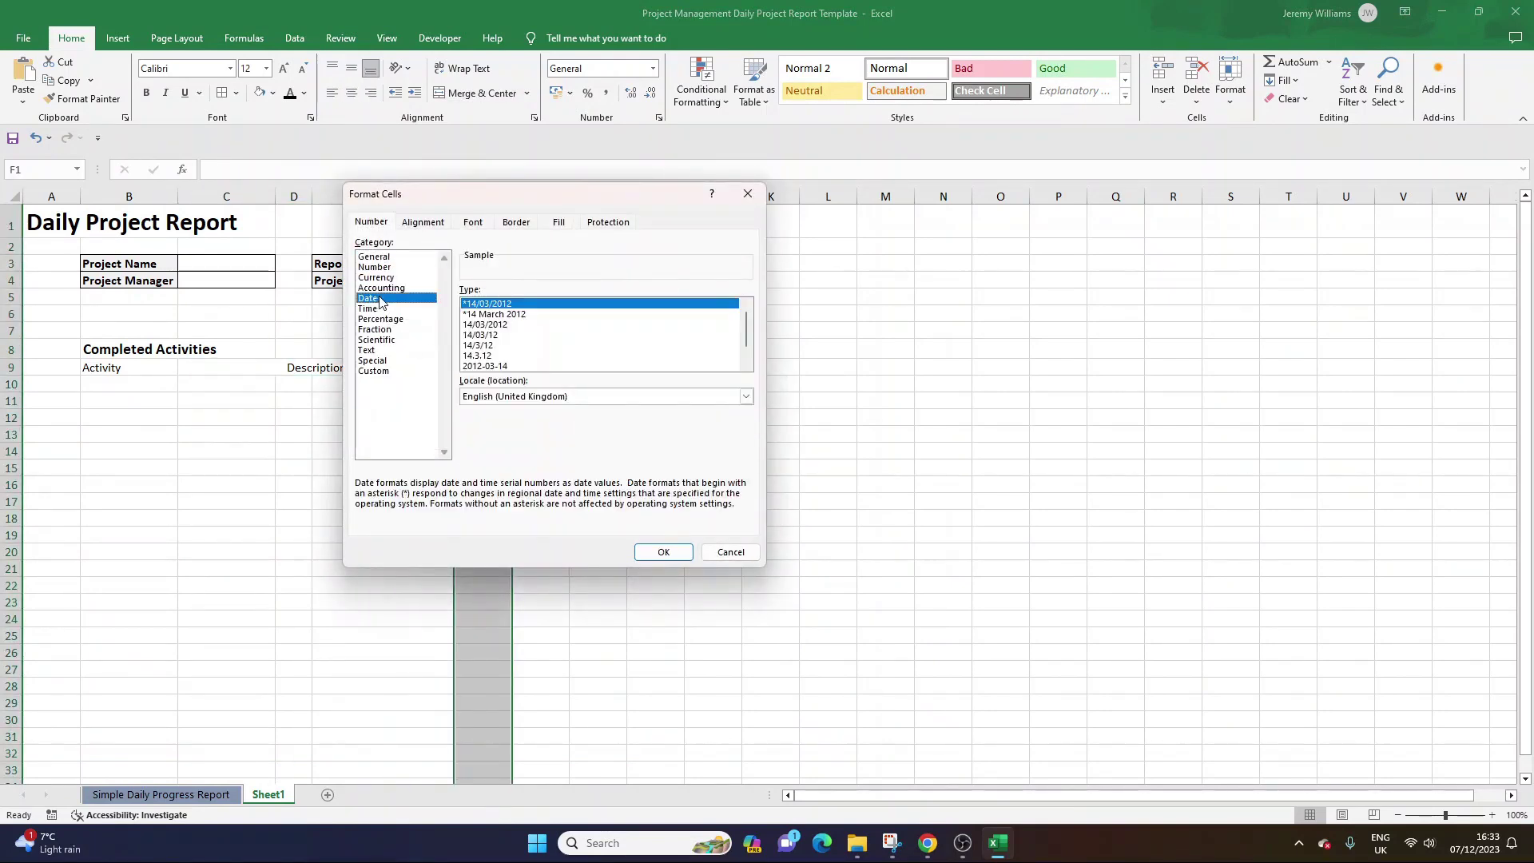
left_click(730, 551)
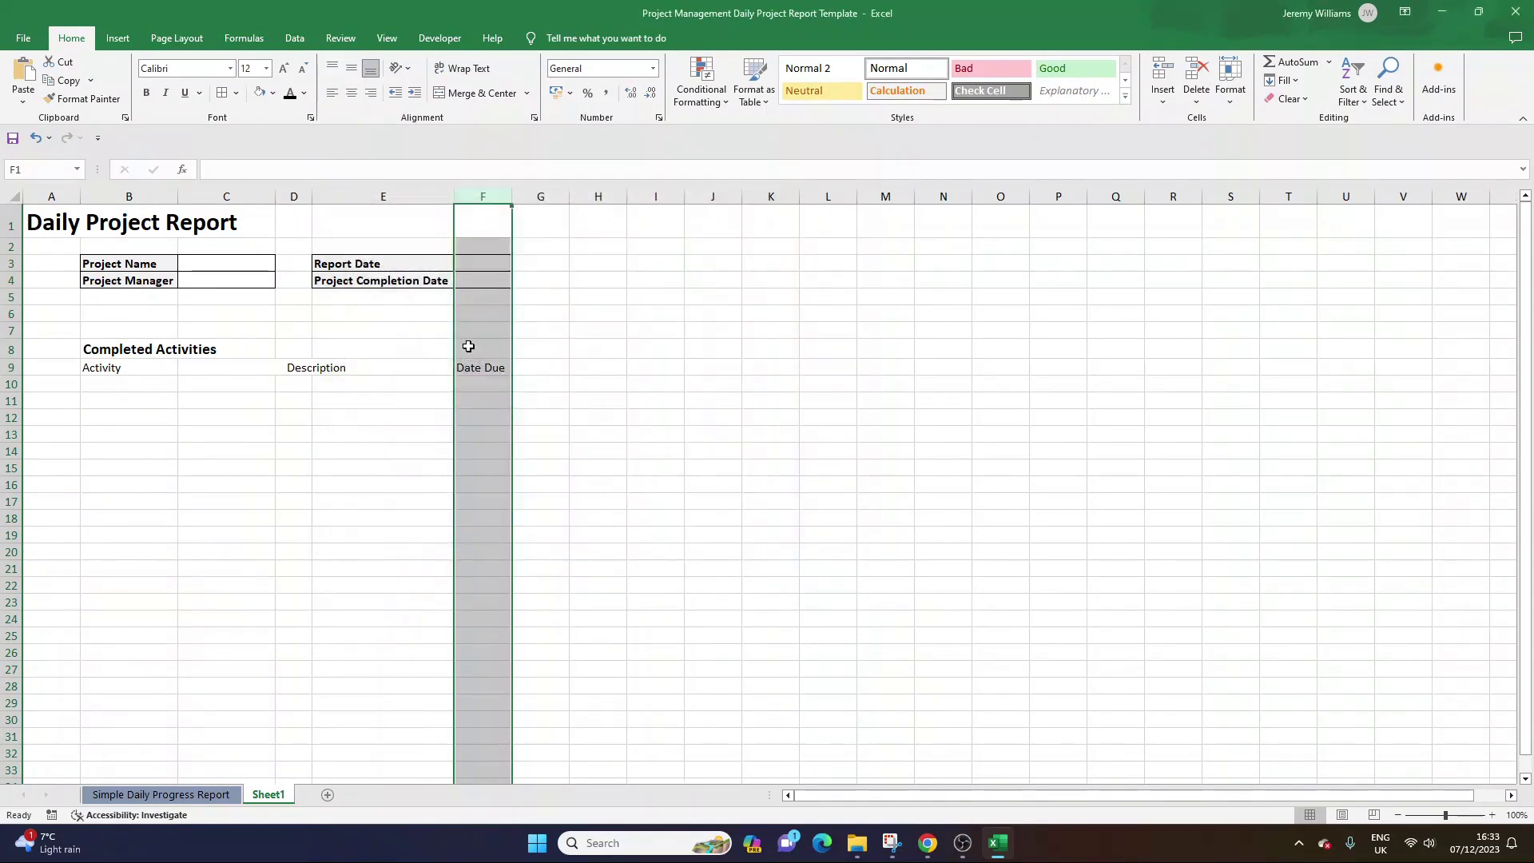
Enter the column header "Date Completed" in G9 and widen column G to fit it.
left_click(534, 370)
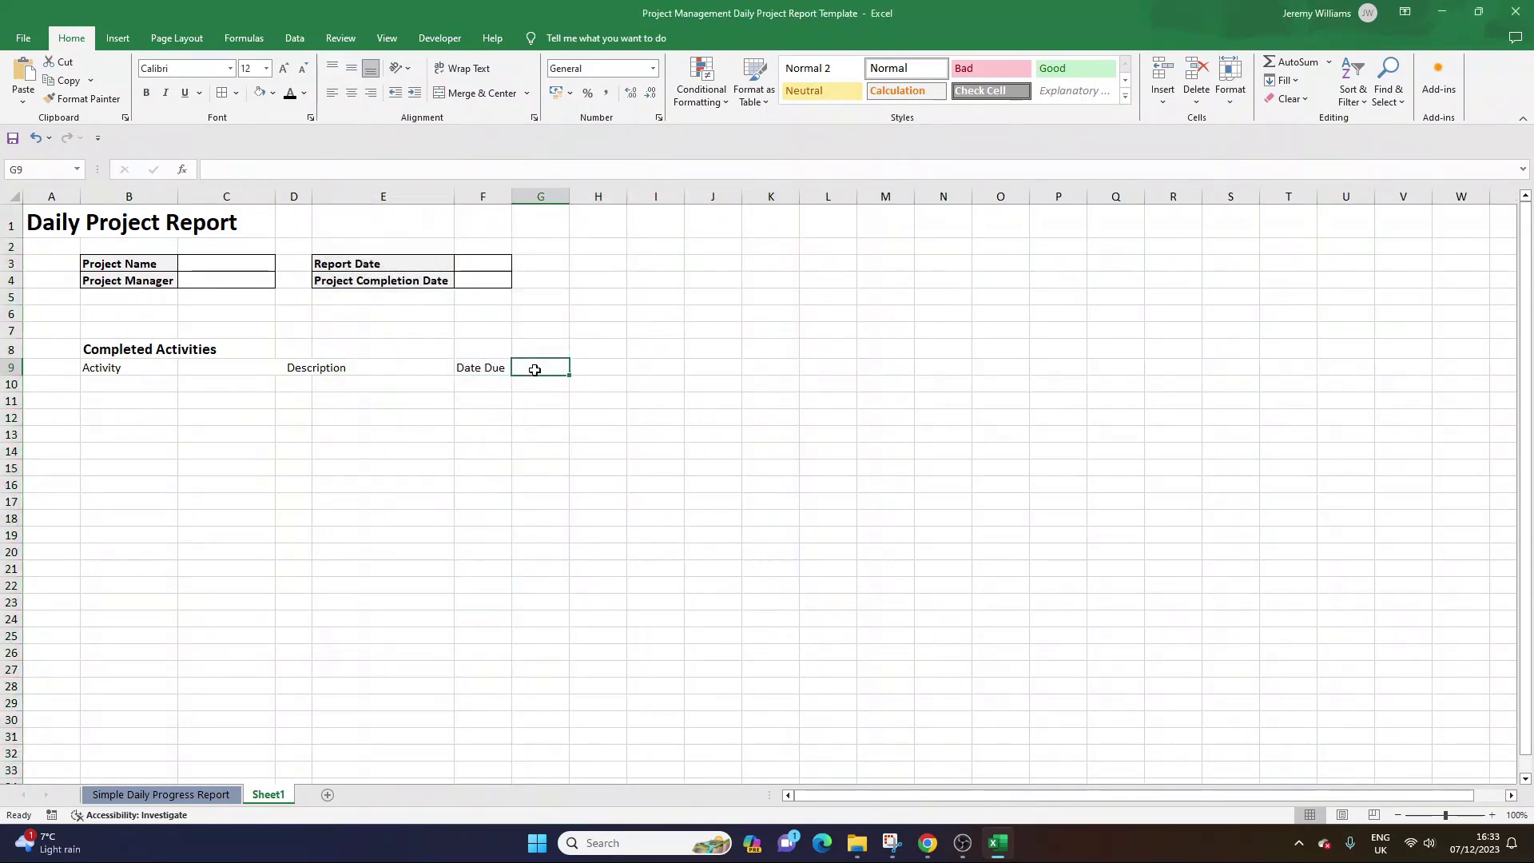
type("Date Complete")
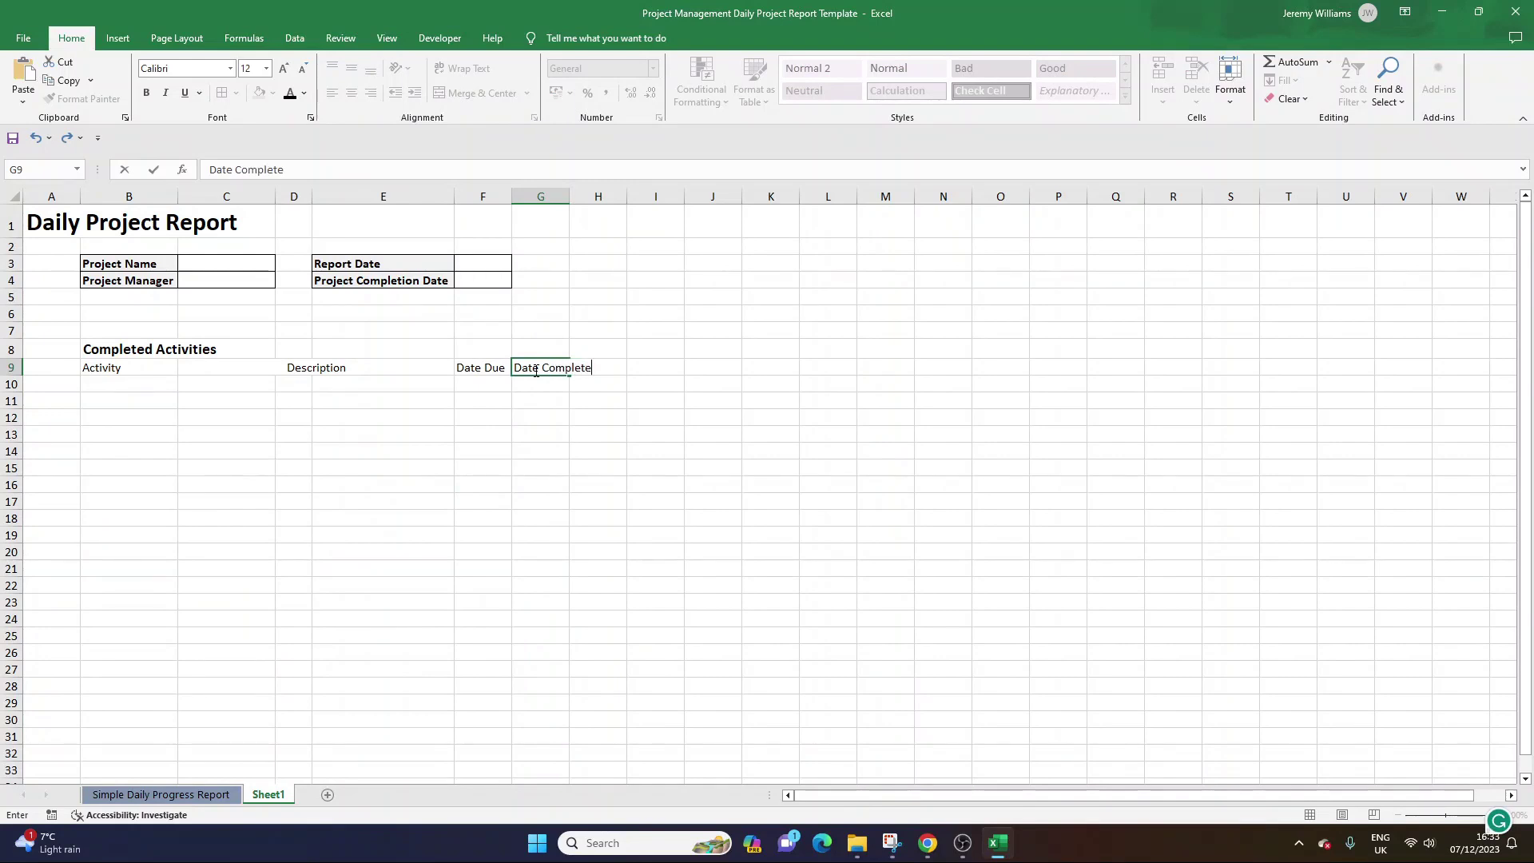
type("d")
key("Return")
left_click_drag(570, 198, 612, 202)
Format the header row B9:G9 as bold, centred horizontally and vertically, with a light grey fill.
left_click_drag(109, 370, 560, 369)
left_click(145, 92)
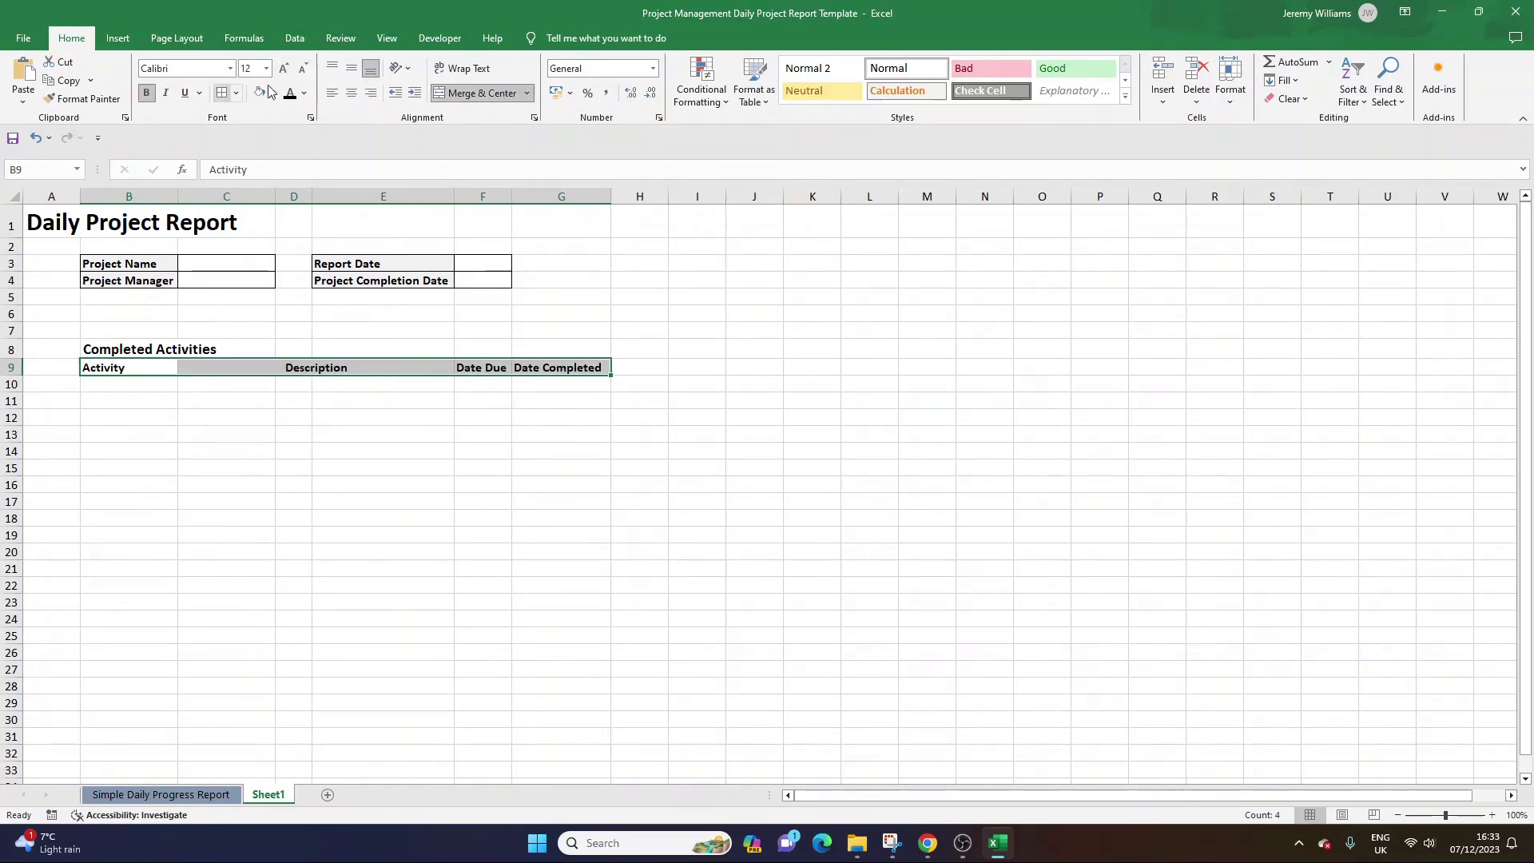
left_click(351, 95)
left_click(354, 74)
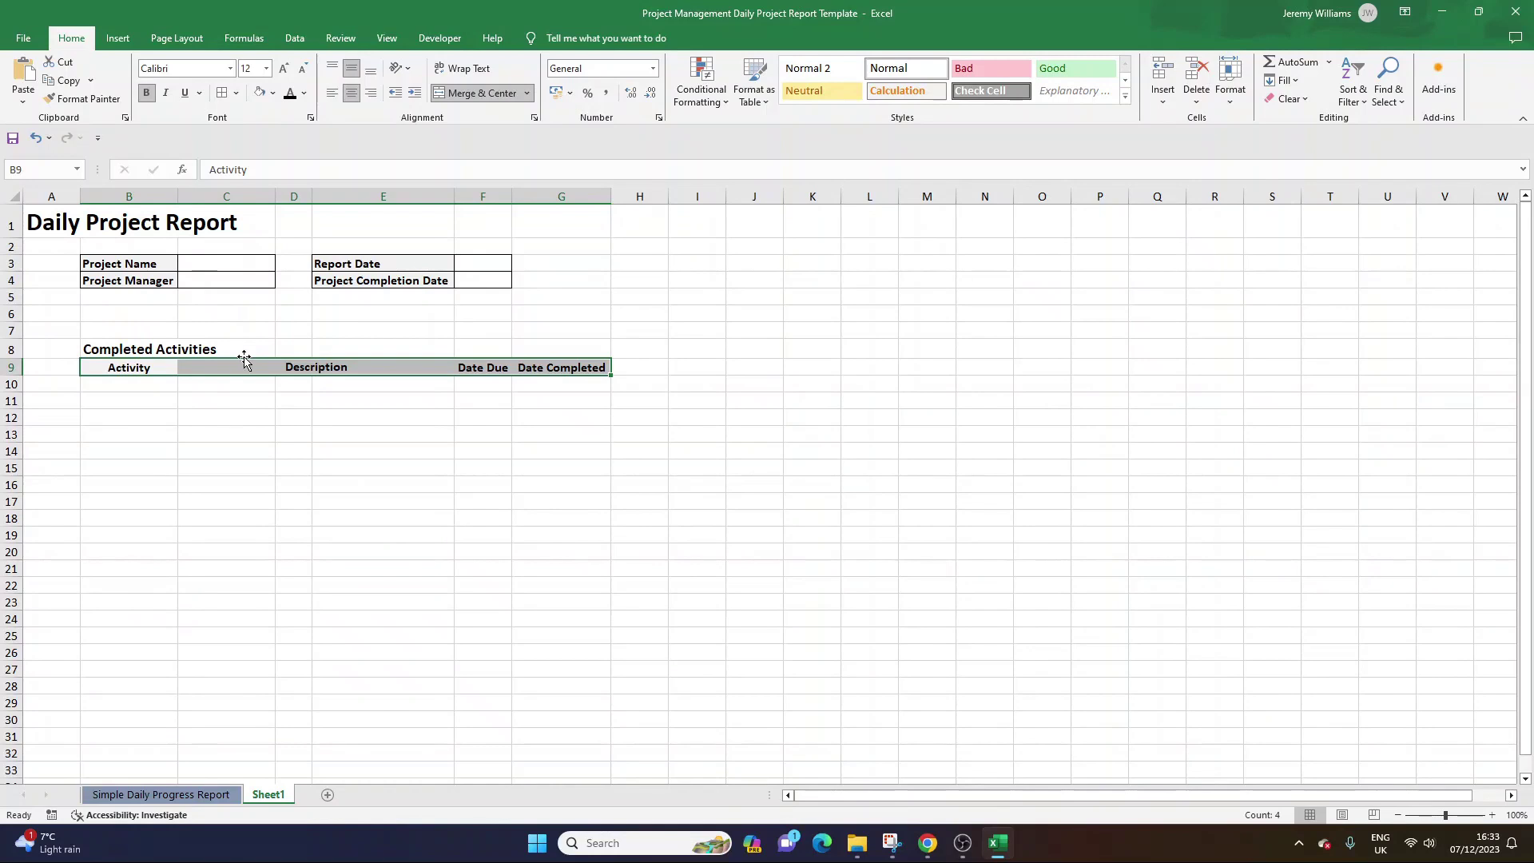
Merge and centre the Description cells across columns C to E separately for each of rows 10 to 14.
left_click(409, 434)
mouse_move(155, 368)
left_mouse_down()
mouse_move(397, 439)
mouse_move(365, 444)
left_mouse_up()
left_click_drag(237, 384, 416, 384)
left_click(475, 93)
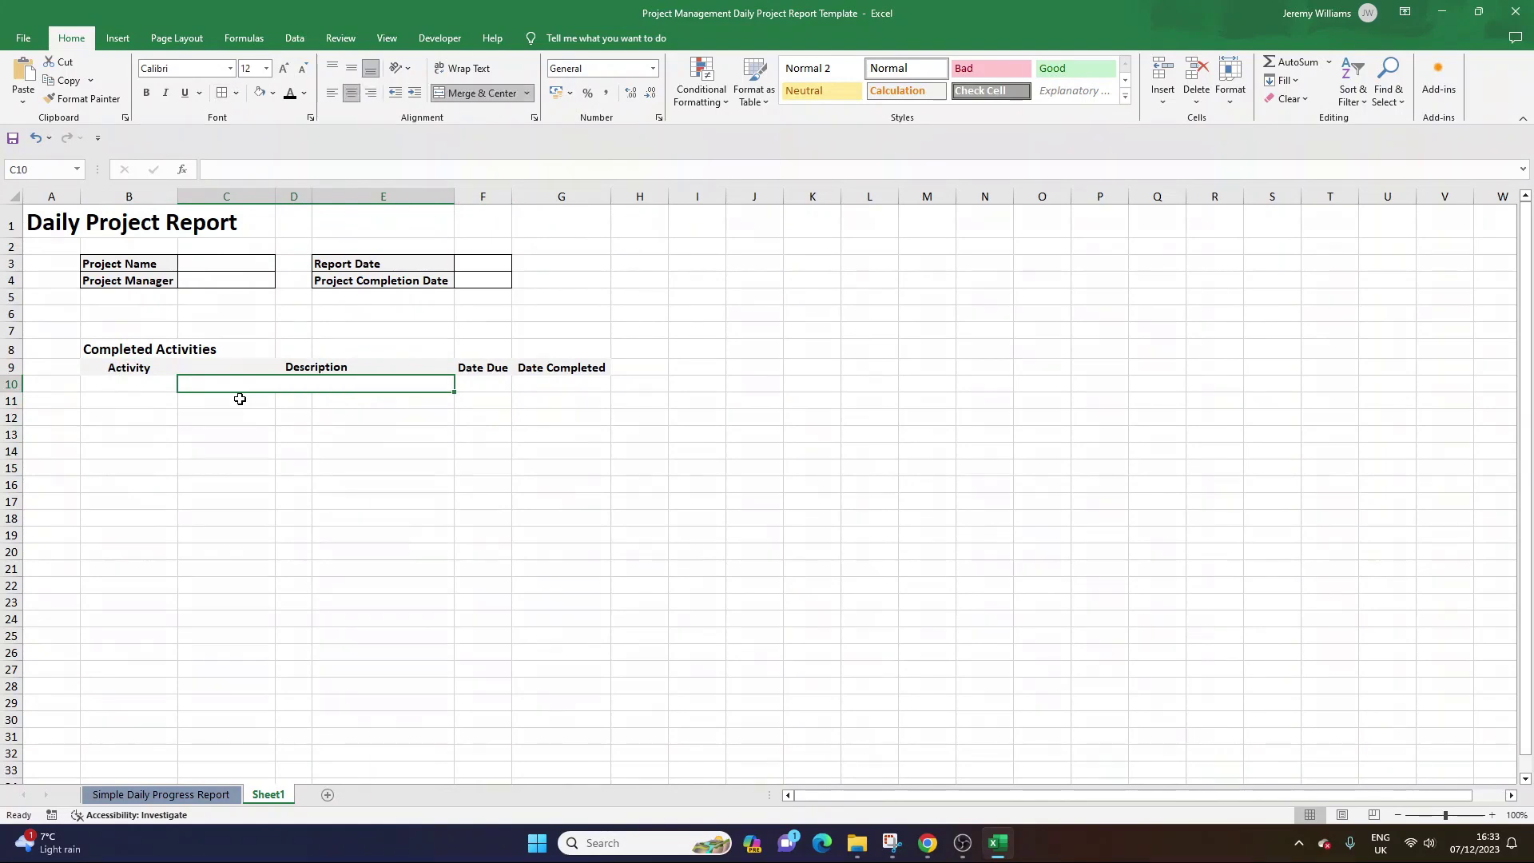
left_click_drag(236, 397, 435, 399)
left_click(448, 90)
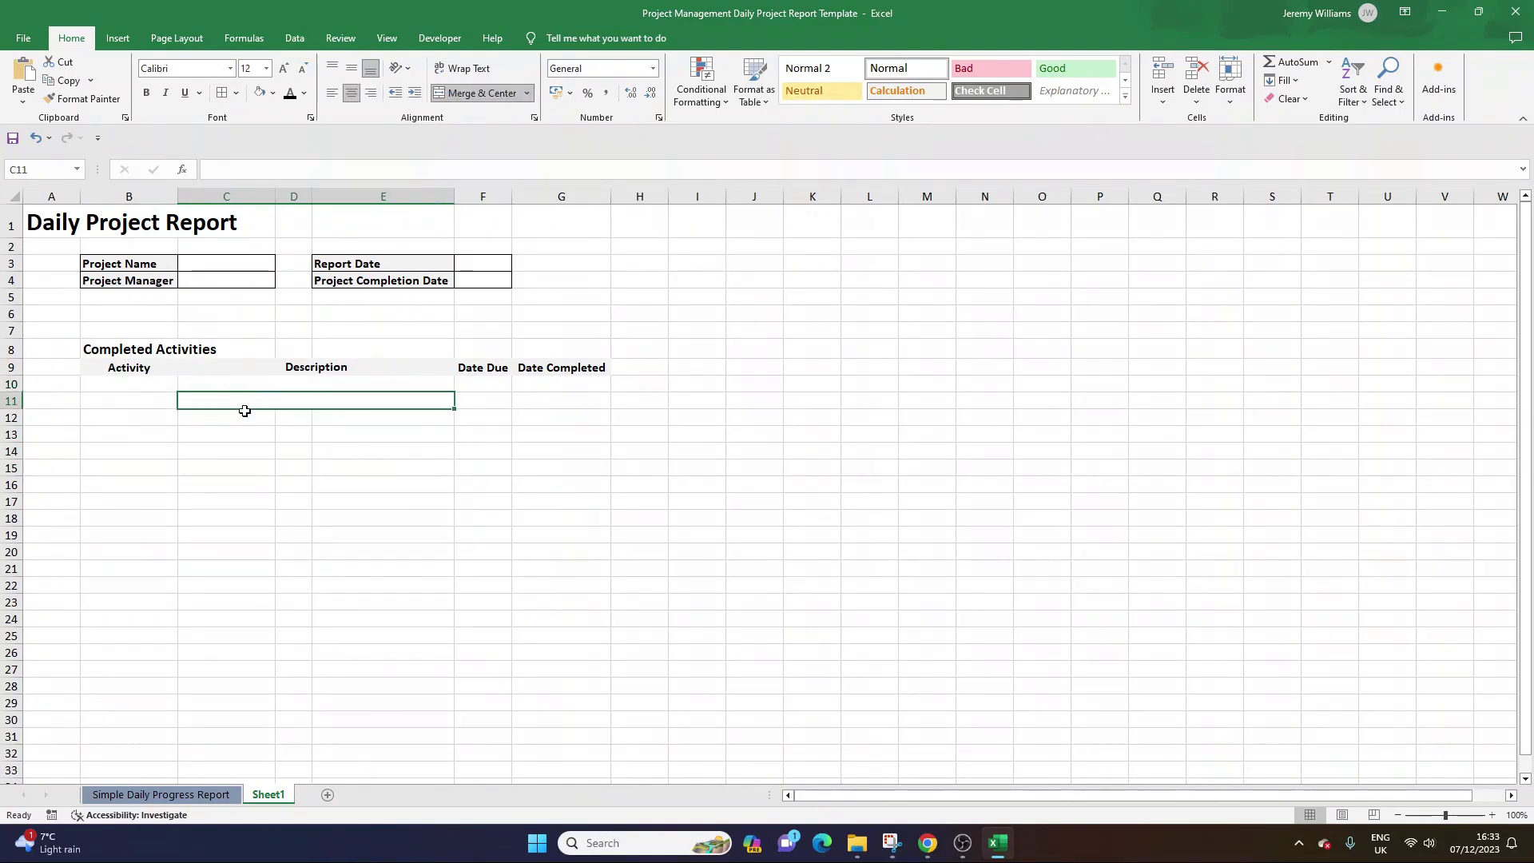
left_click_drag(244, 413, 342, 414)
left_click(475, 93)
left_click_drag(234, 434, 368, 434)
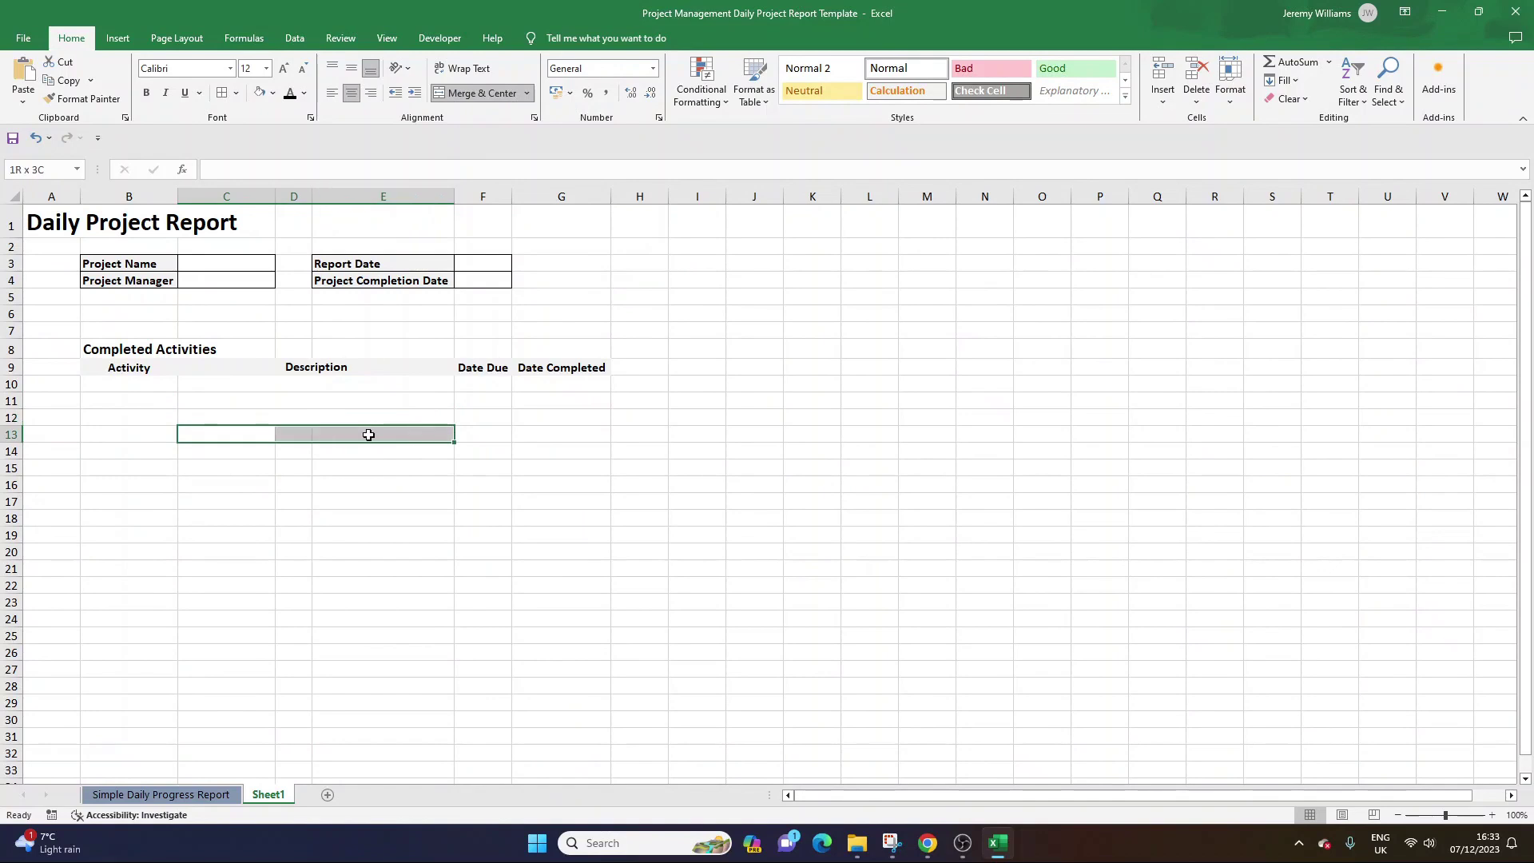
left_click(473, 93)
left_click_drag(243, 449, 334, 449)
left_click(319, 387)
left_click(318, 402)
left_click(287, 418)
left_click(256, 436)
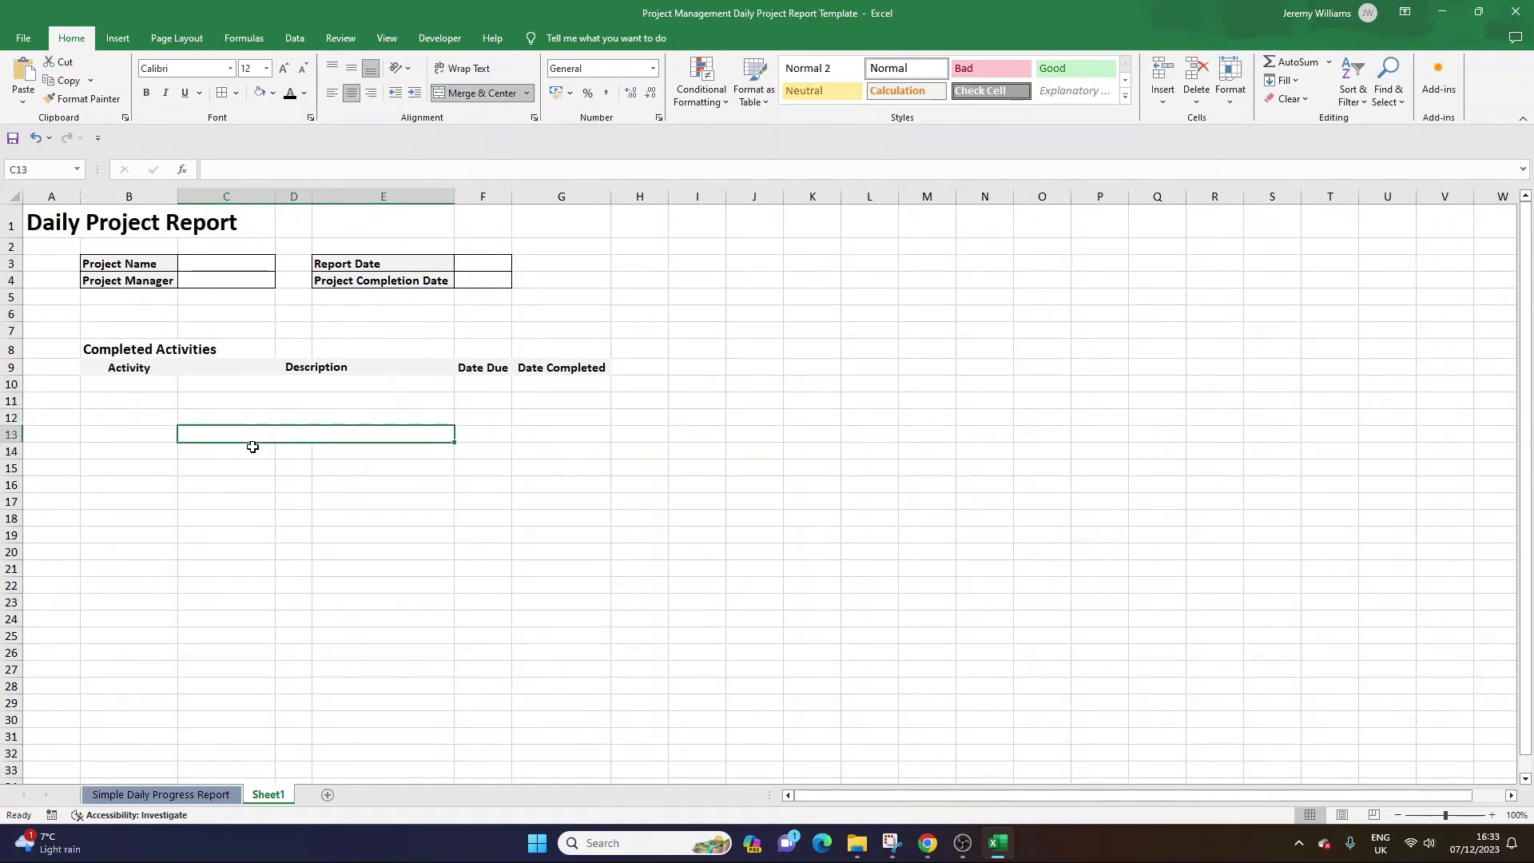
left_click(476, 93)
left_click(475, 93)
Apply all borders to the Completed Activities table range B9:G14.
left_click_drag(128, 368, 530, 445)
left_click(221, 97)
left_click(295, 416)
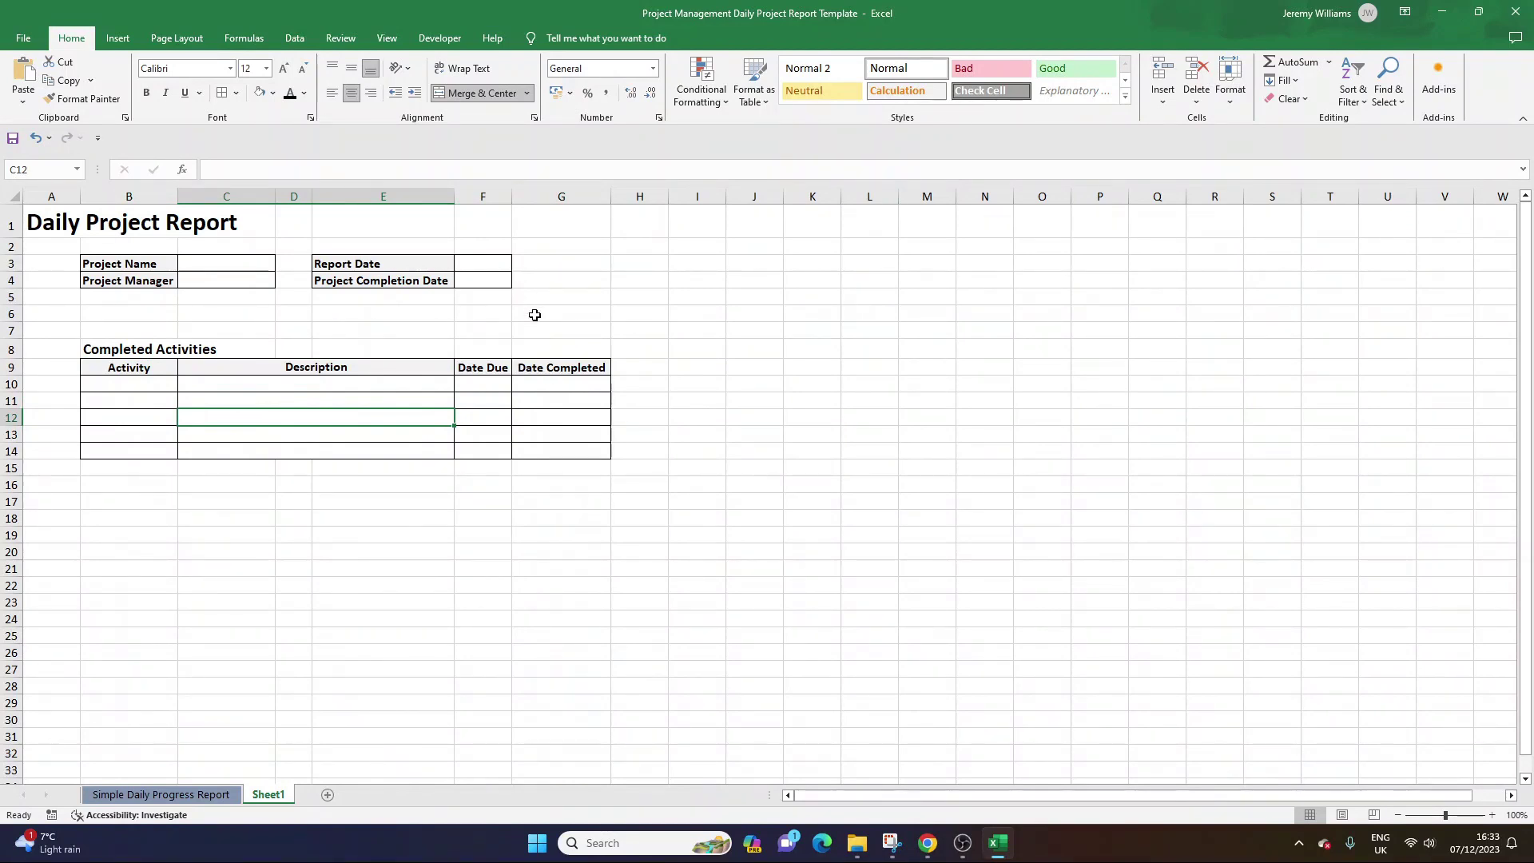
Delete the empty row 7 above the Completed Activities heading.
left_click(127, 383)
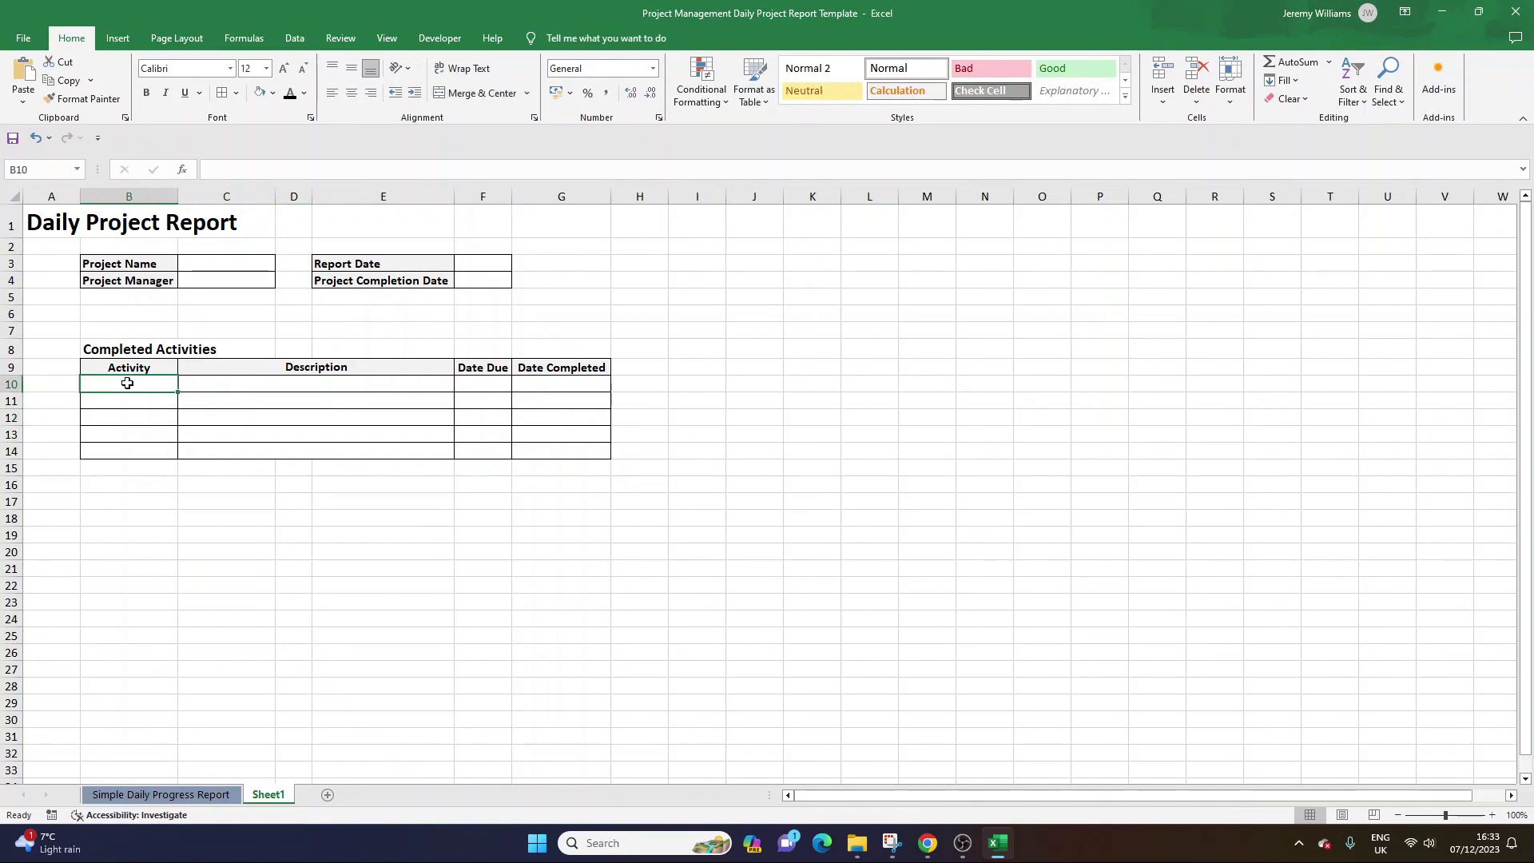
left_click(228, 384)
left_click(128, 389)
left_click(149, 351)
right_click(11, 331)
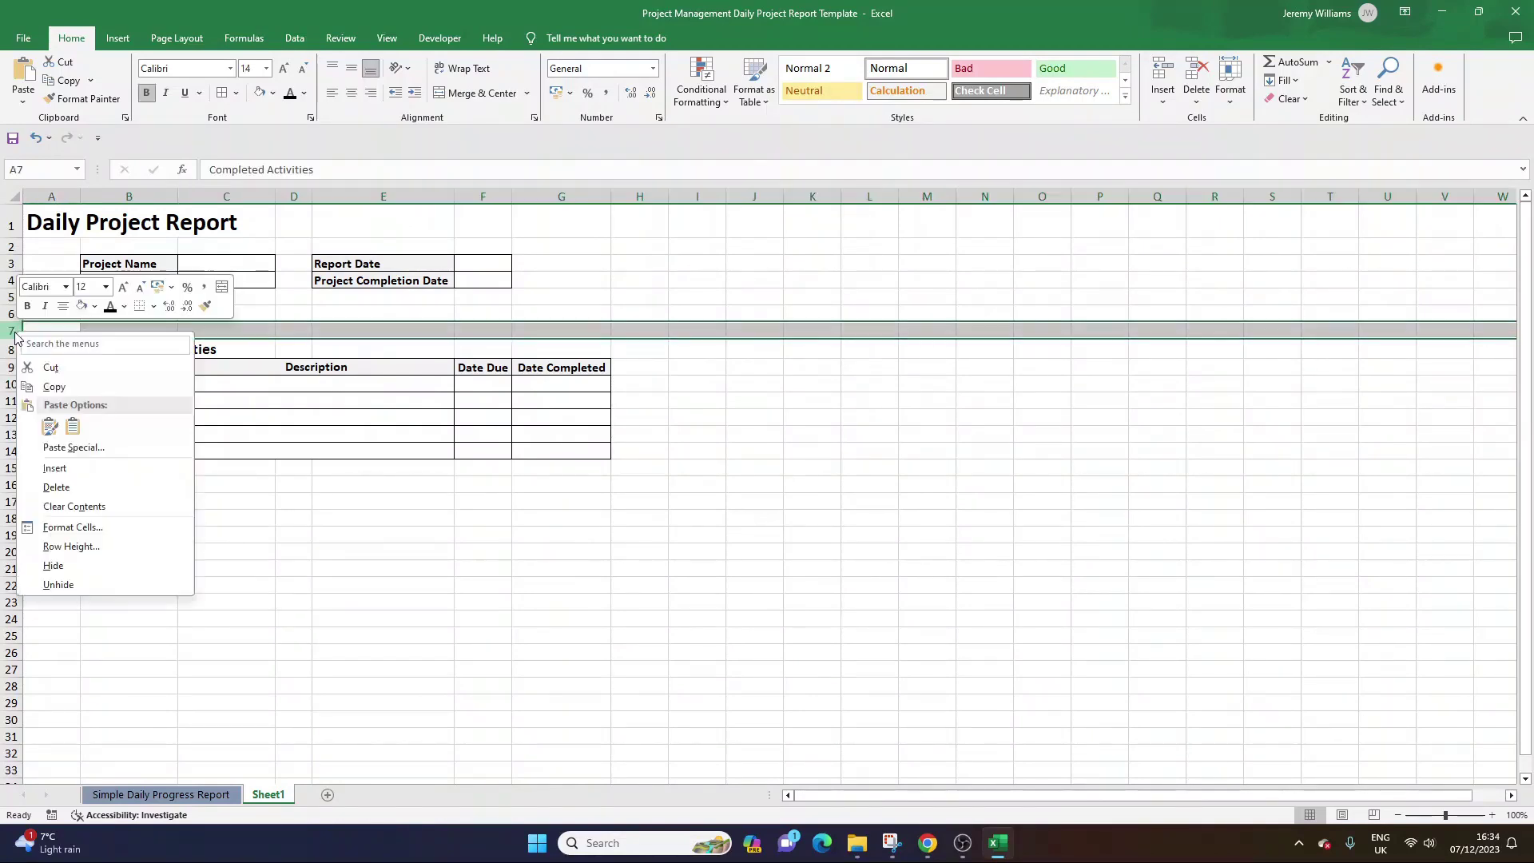
left_click(77, 487)
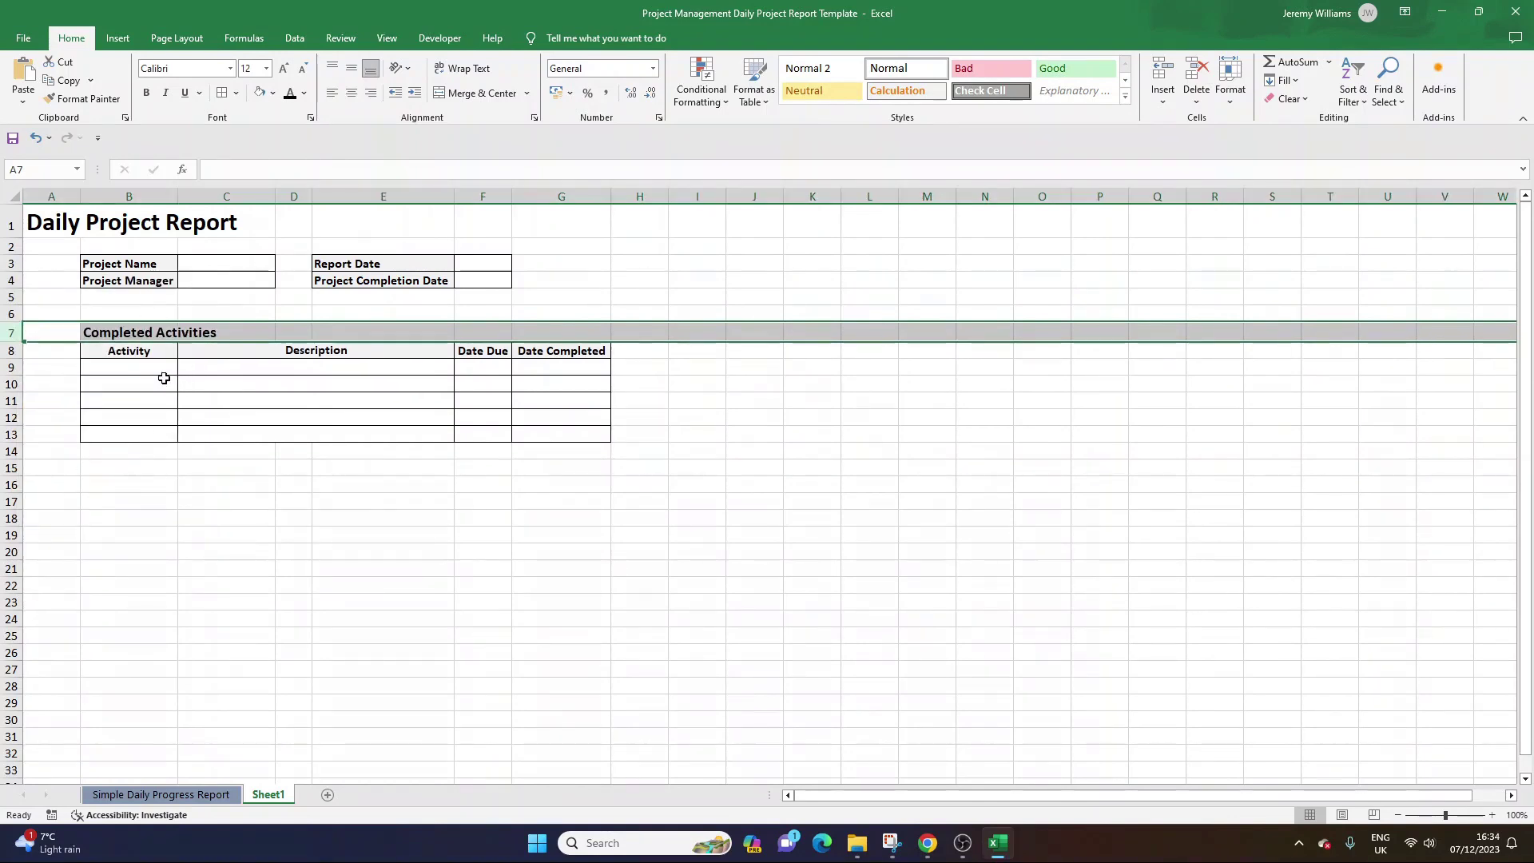
Copy the Completed Activities heading and table B7:G13 and paste the duplicate at B16.
left_click_drag(120, 336, 547, 429)
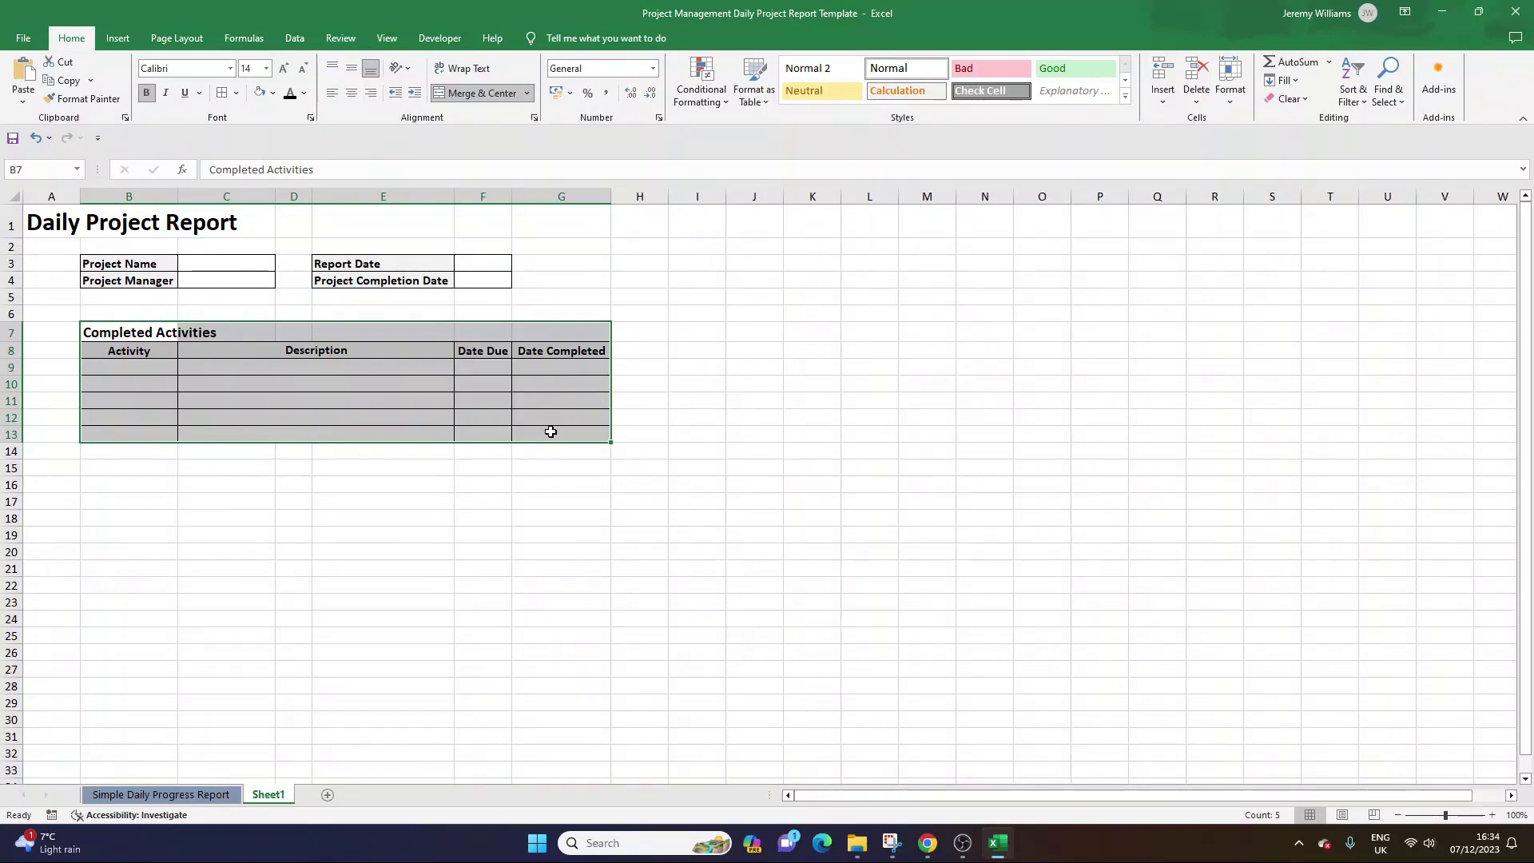
key("ctrl+c")
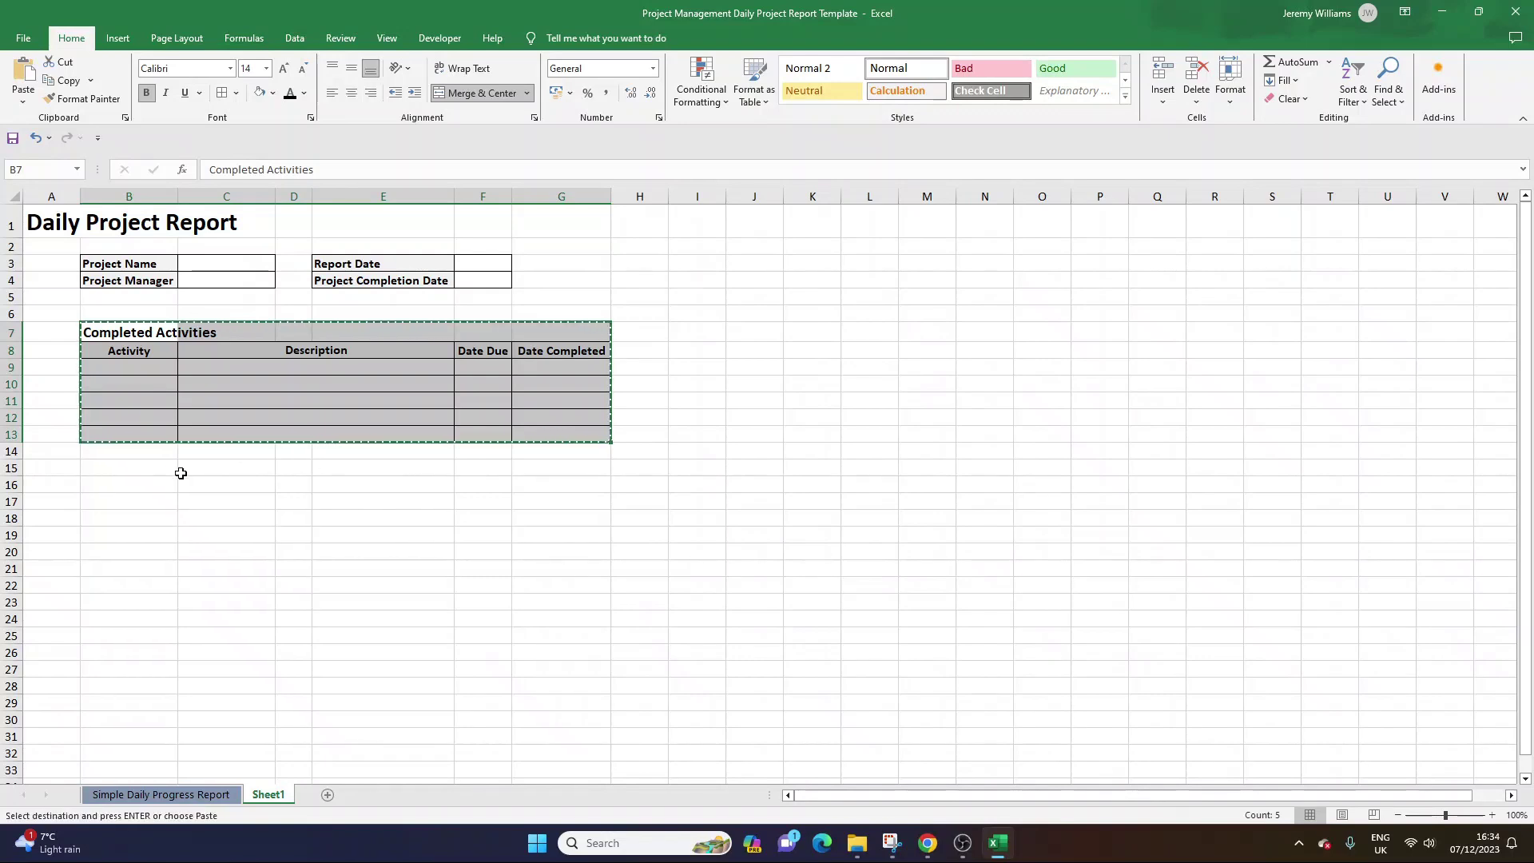
left_click(150, 469)
left_click(146, 484)
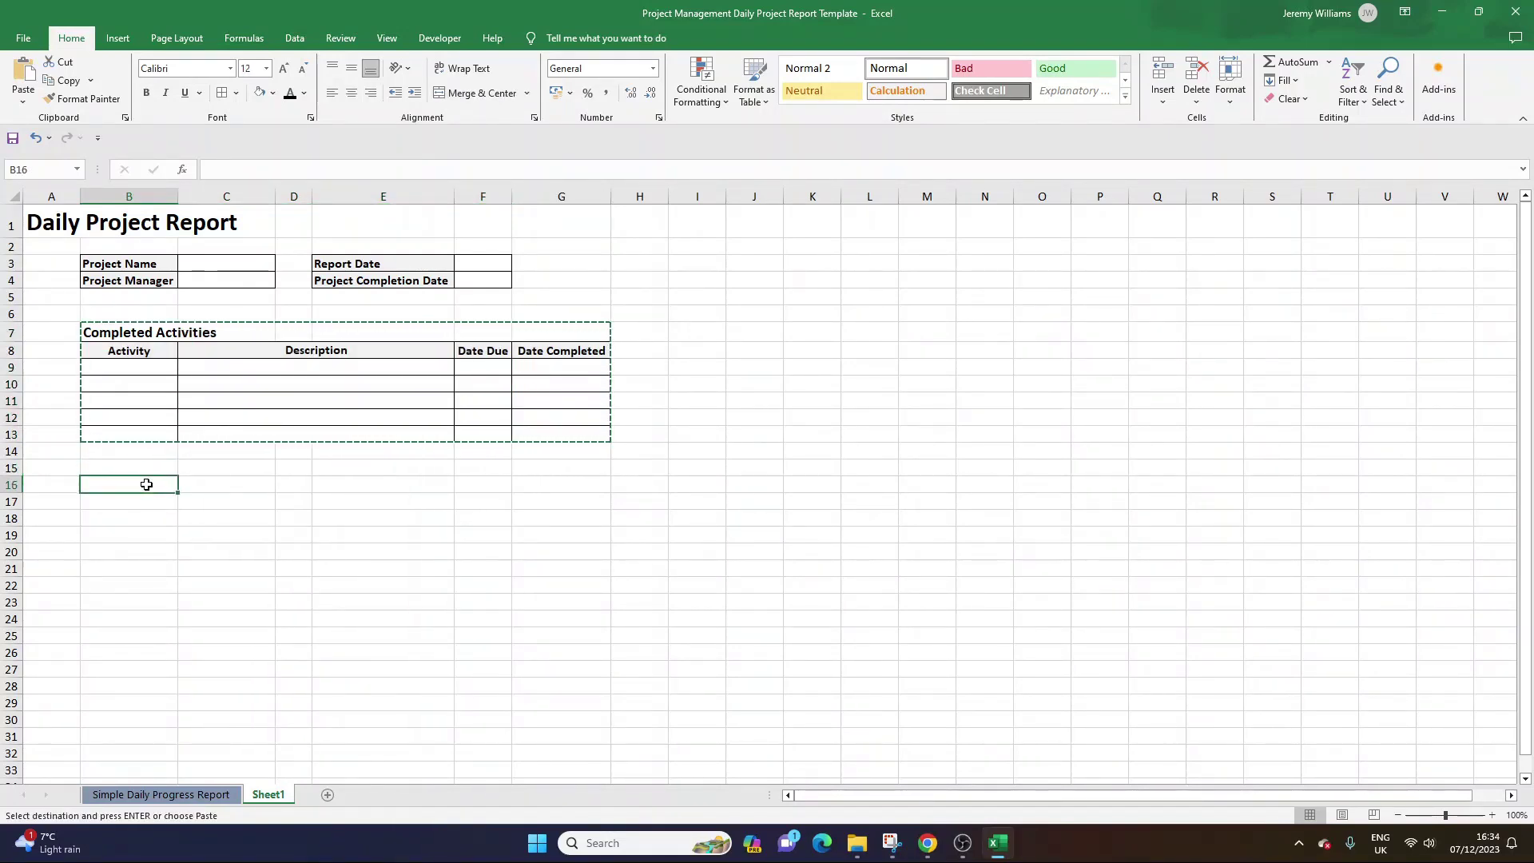
key("ctrl+v")
left_click(149, 485)
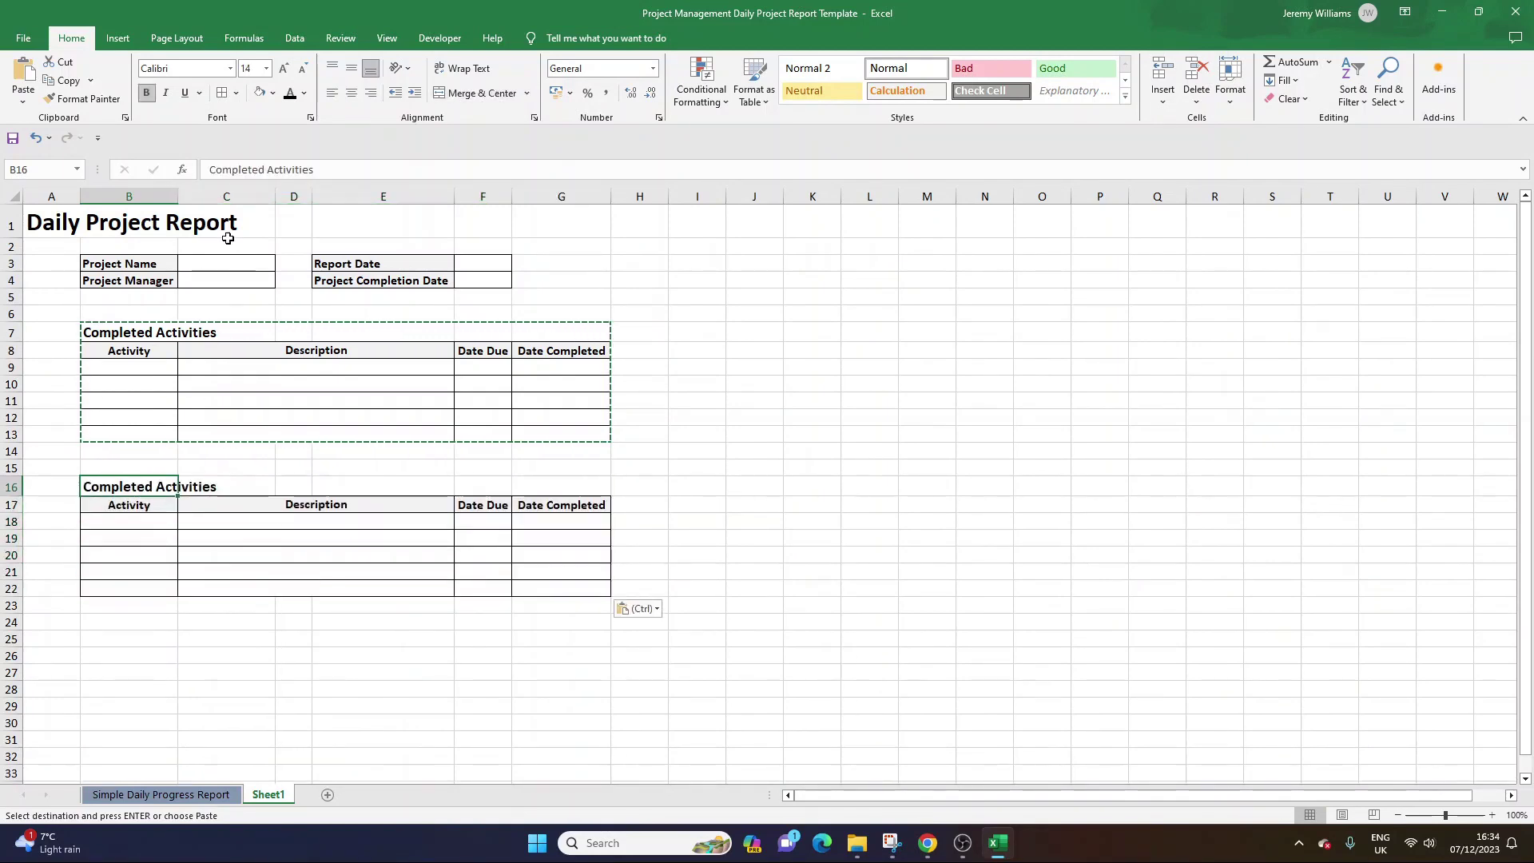
Change the copied table's heading in B16 to "Tomorrows Activities".
left_click(234, 169)
double_click(234, 169)
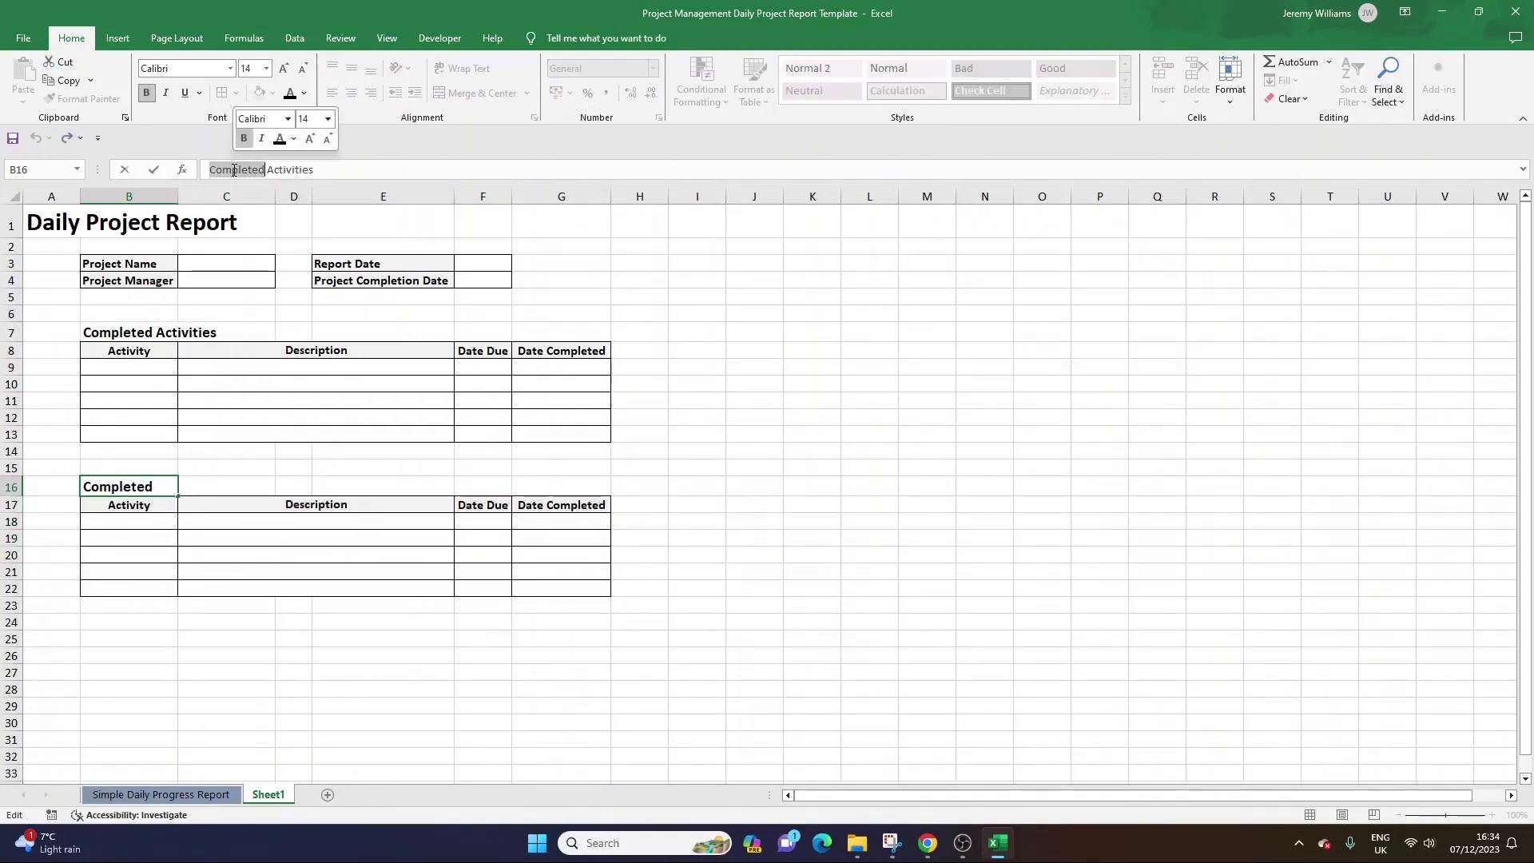
type("Tom")
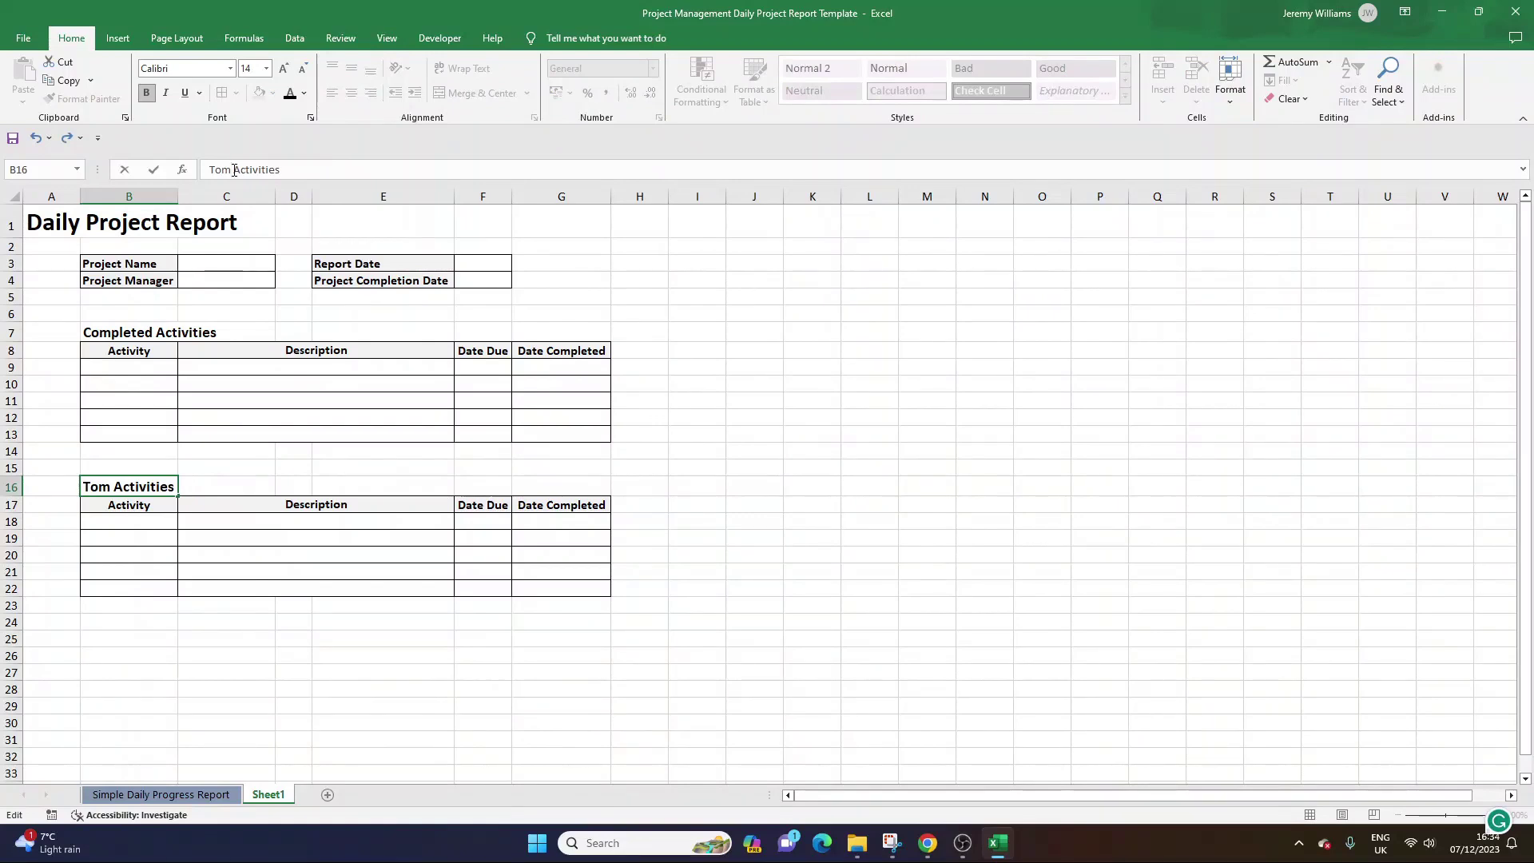
type("orrows")
key("Return")
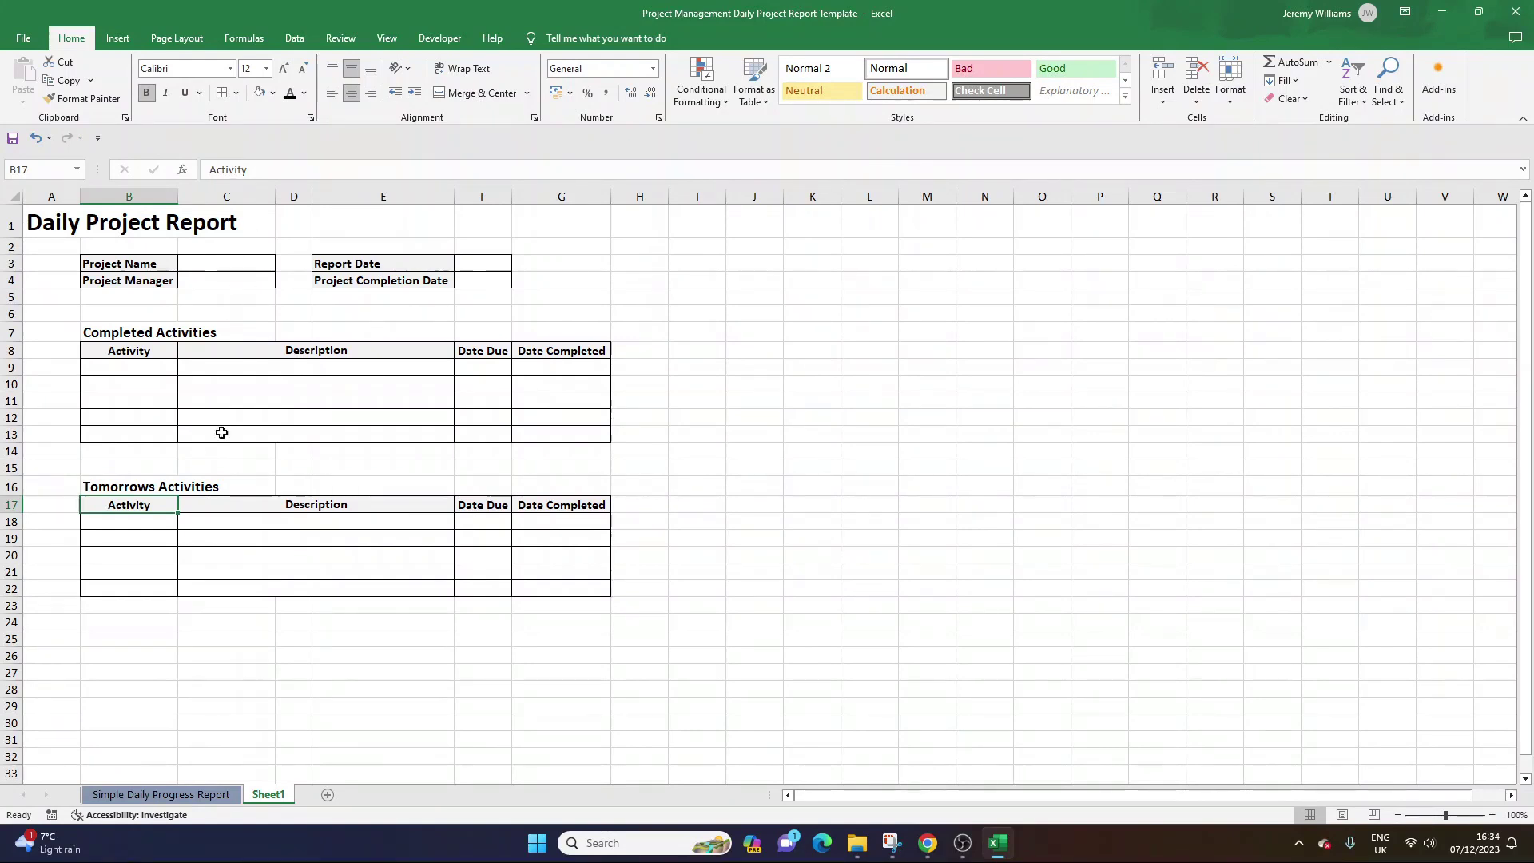
Replace the last column header of the Tomorrows Activities table, in G17, with "Status".
left_click(344, 512)
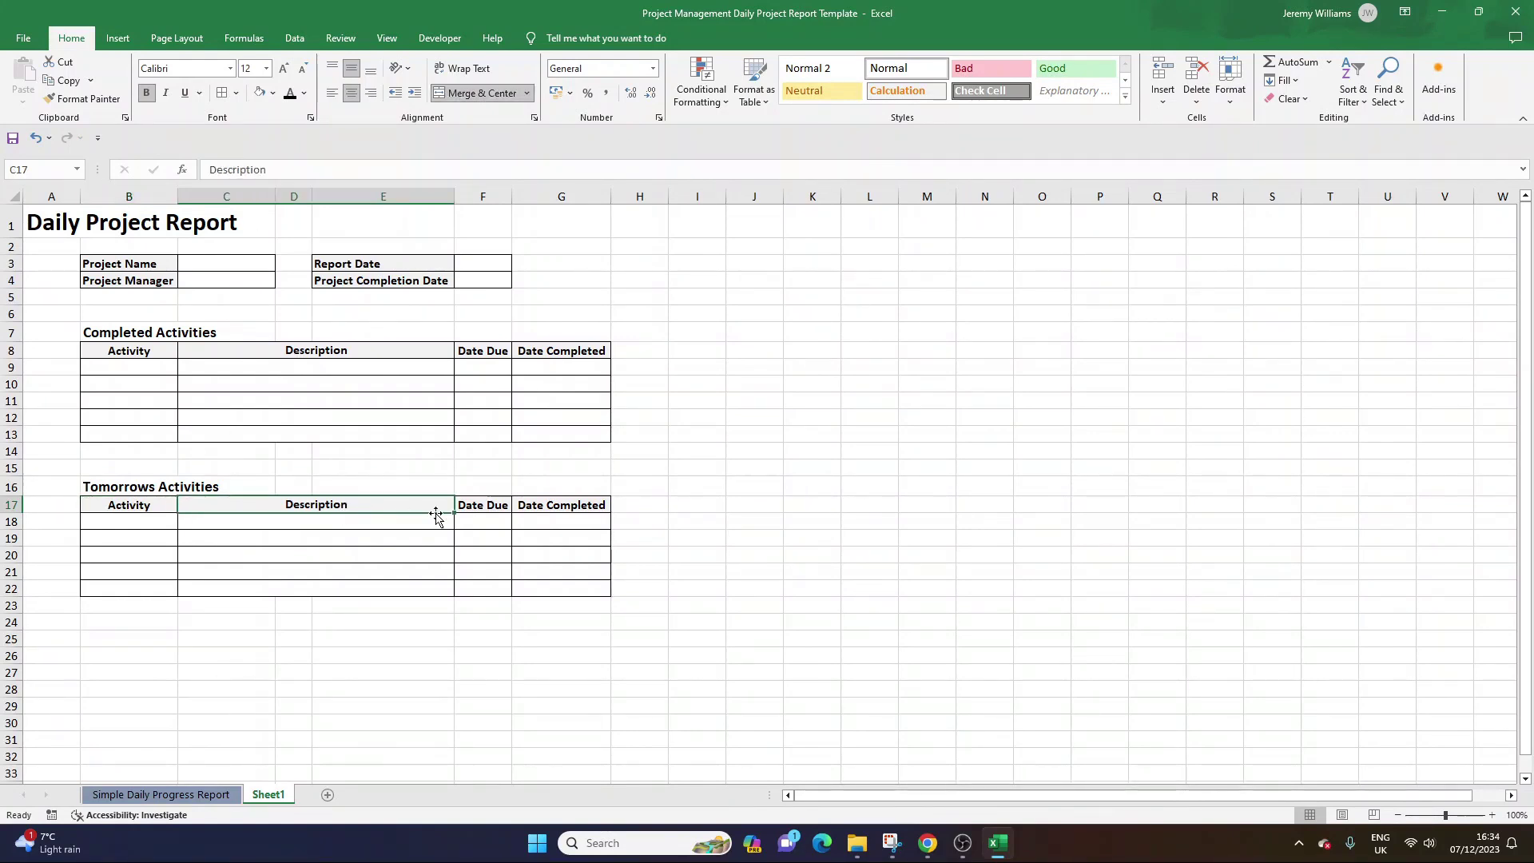
left_click(491, 507)
left_click(551, 506)
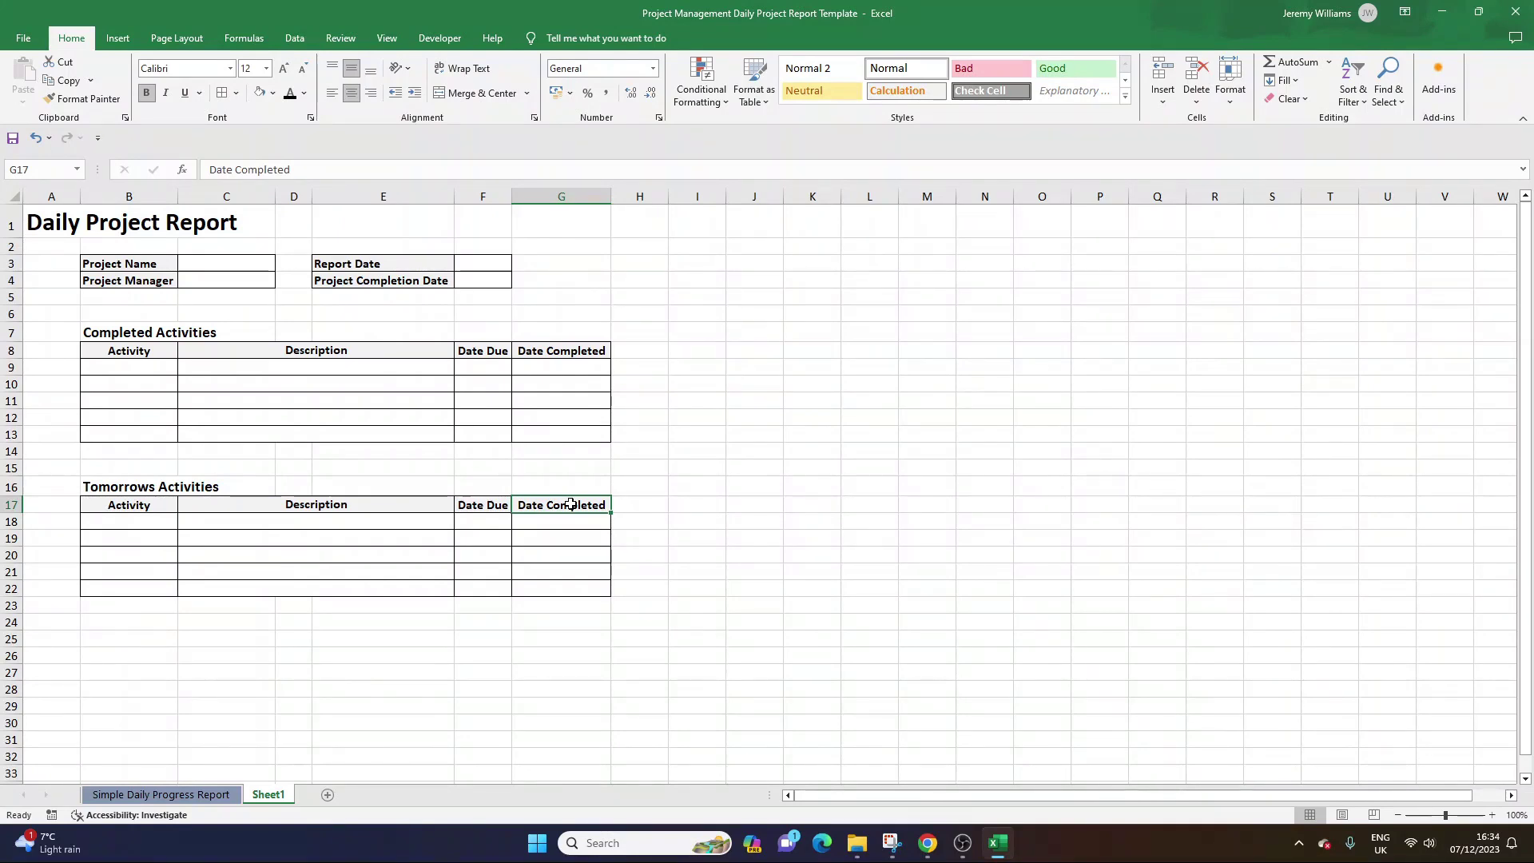
type("Status")
key("Return")
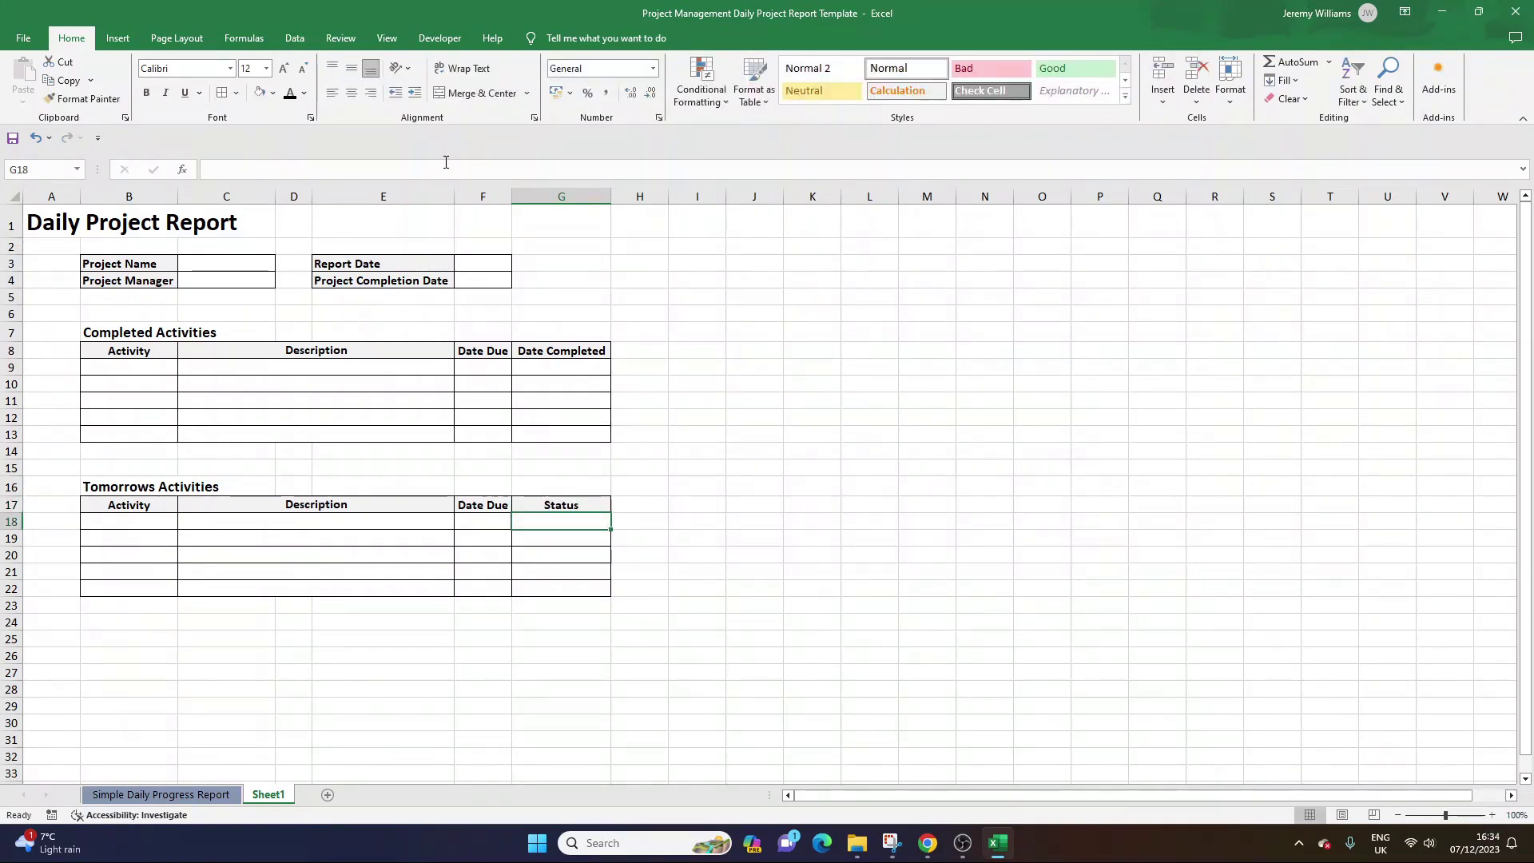
left_click(491, 197)
right_click(494, 198)
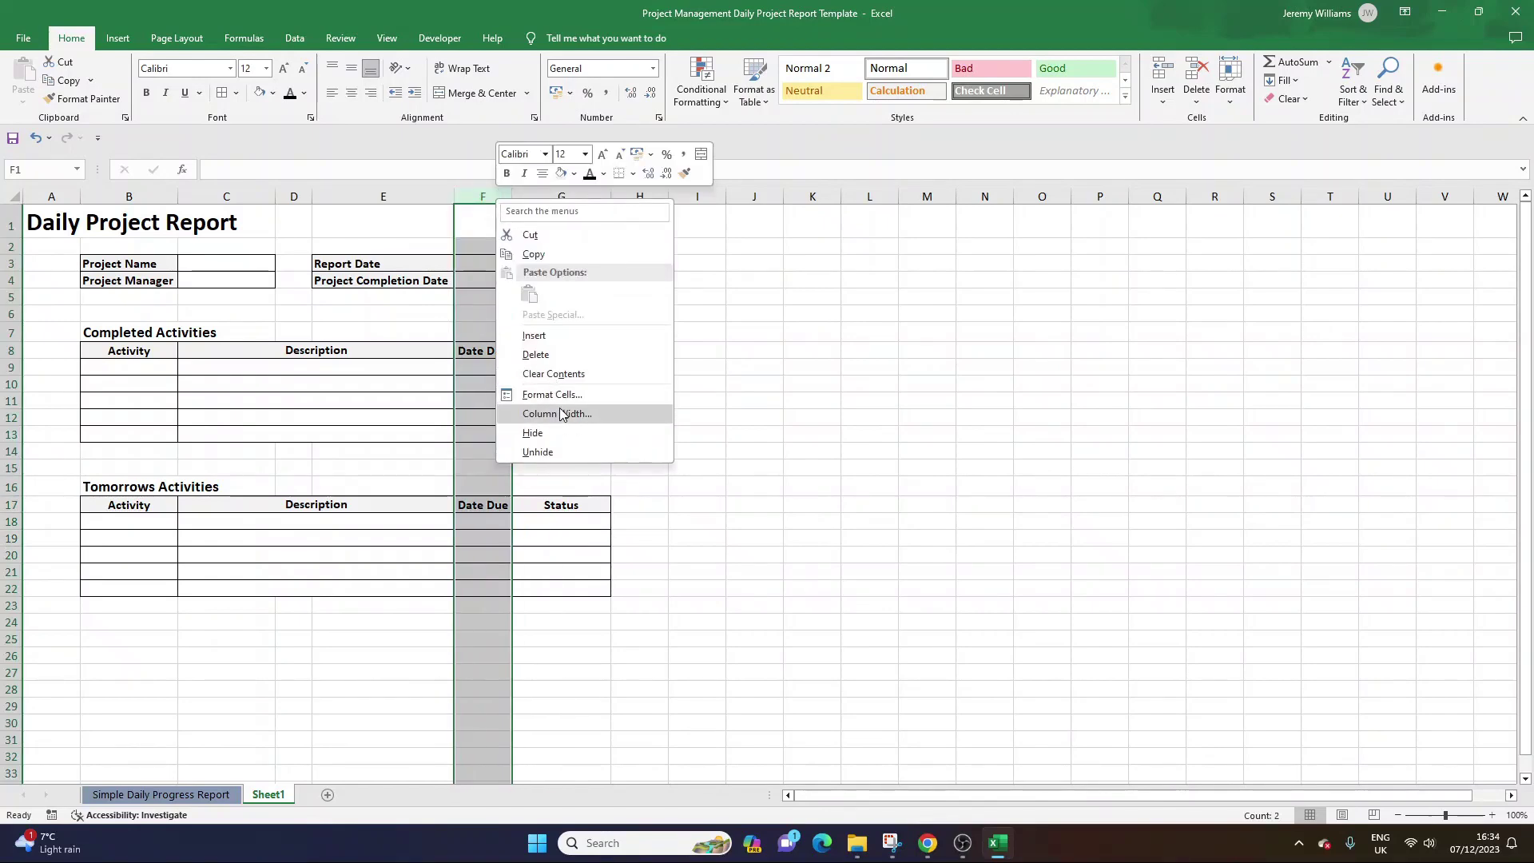
left_click(569, 395)
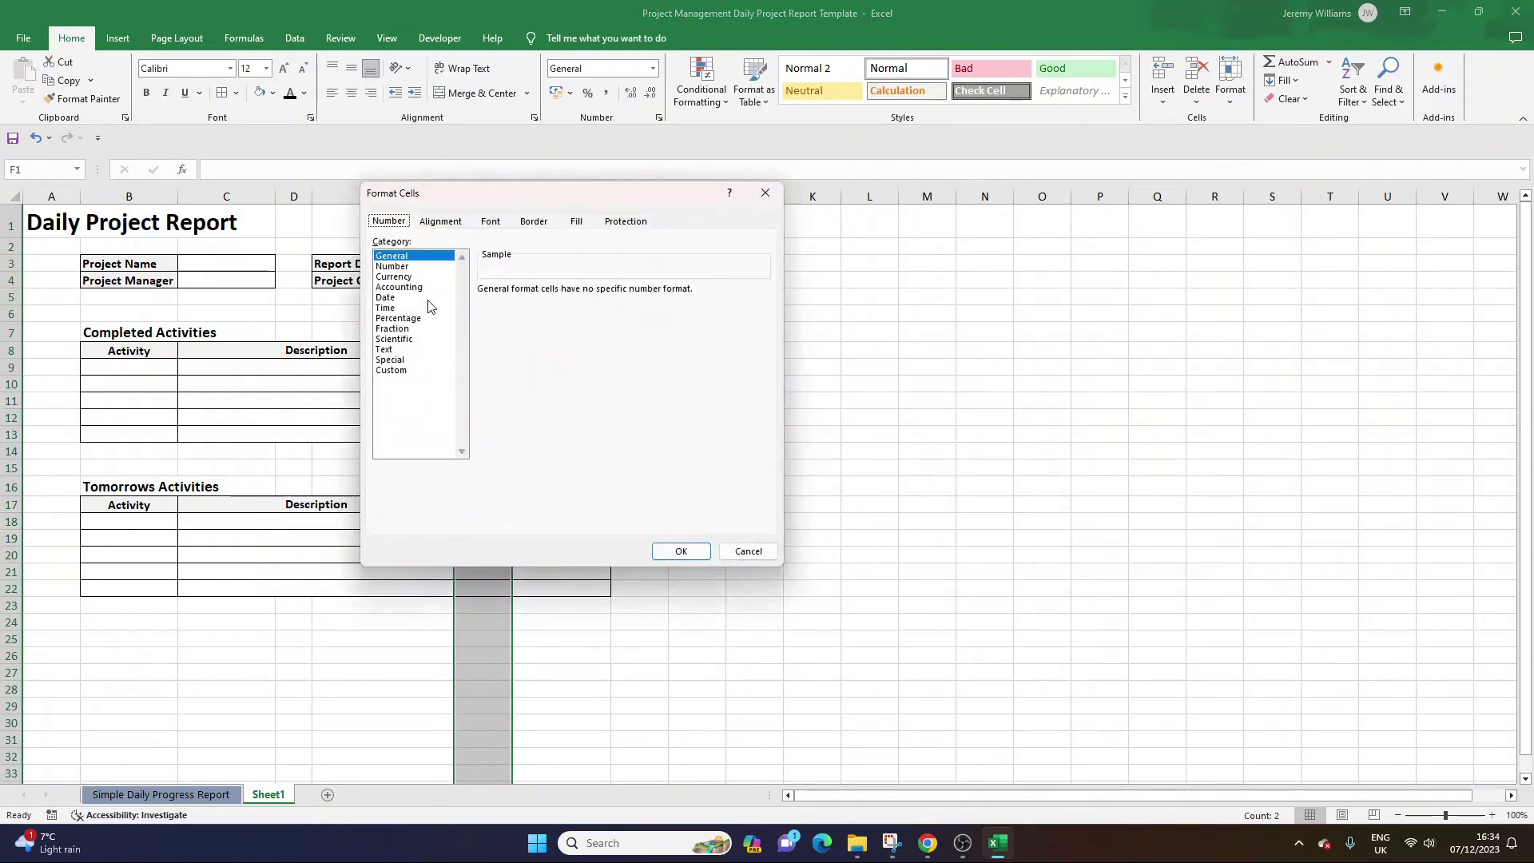
left_click(730, 550)
left_click(597, 450)
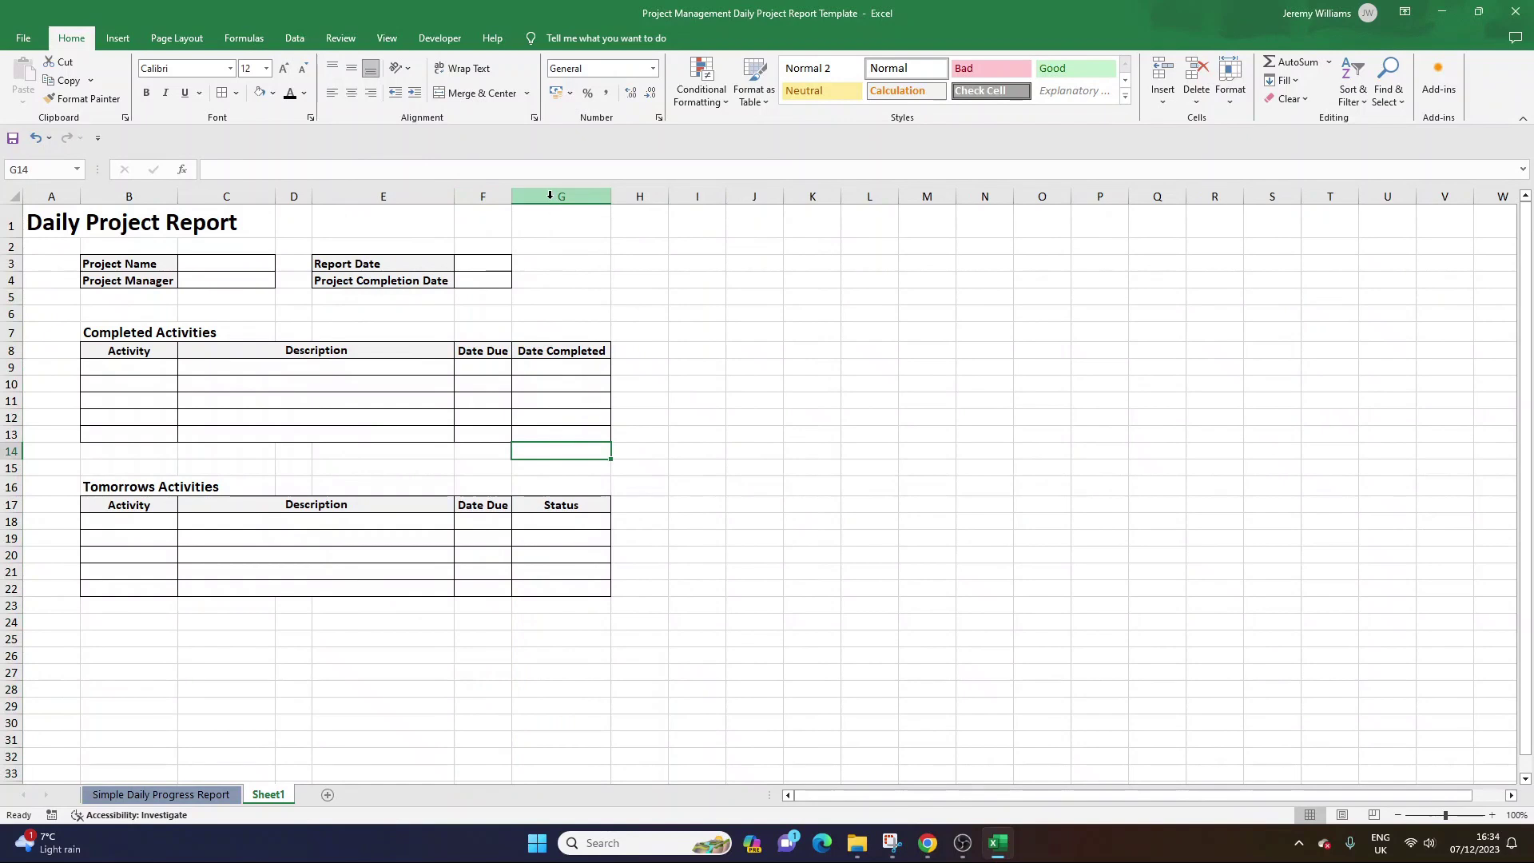
left_click(563, 348)
left_click(565, 371)
left_click(571, 350)
left_click(574, 367)
left_click(583, 399)
left_click(582, 504)
left_click(582, 534)
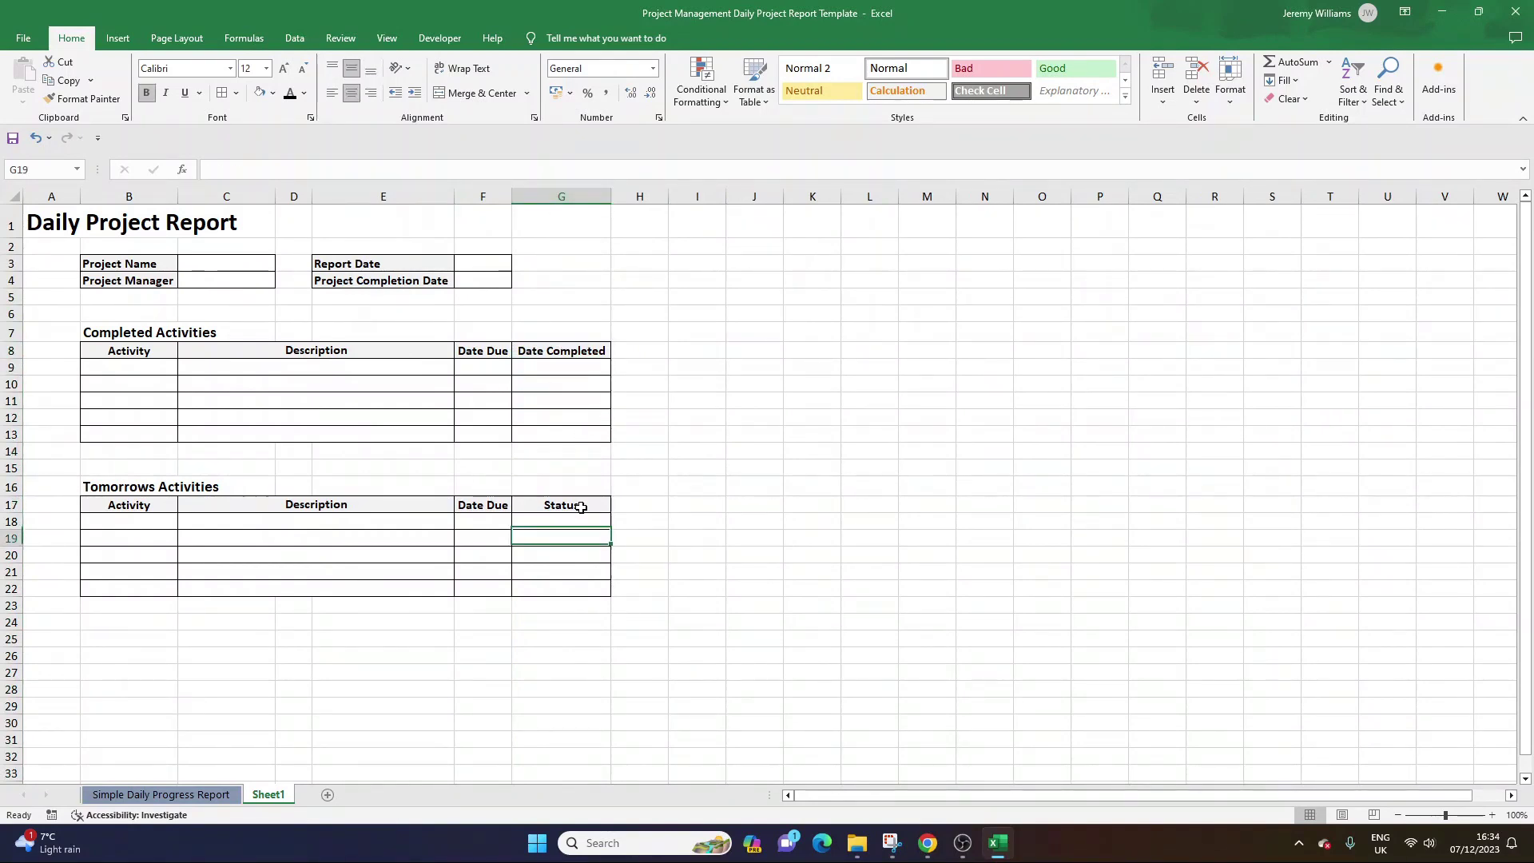
right_click(563, 201)
left_click(530, 410)
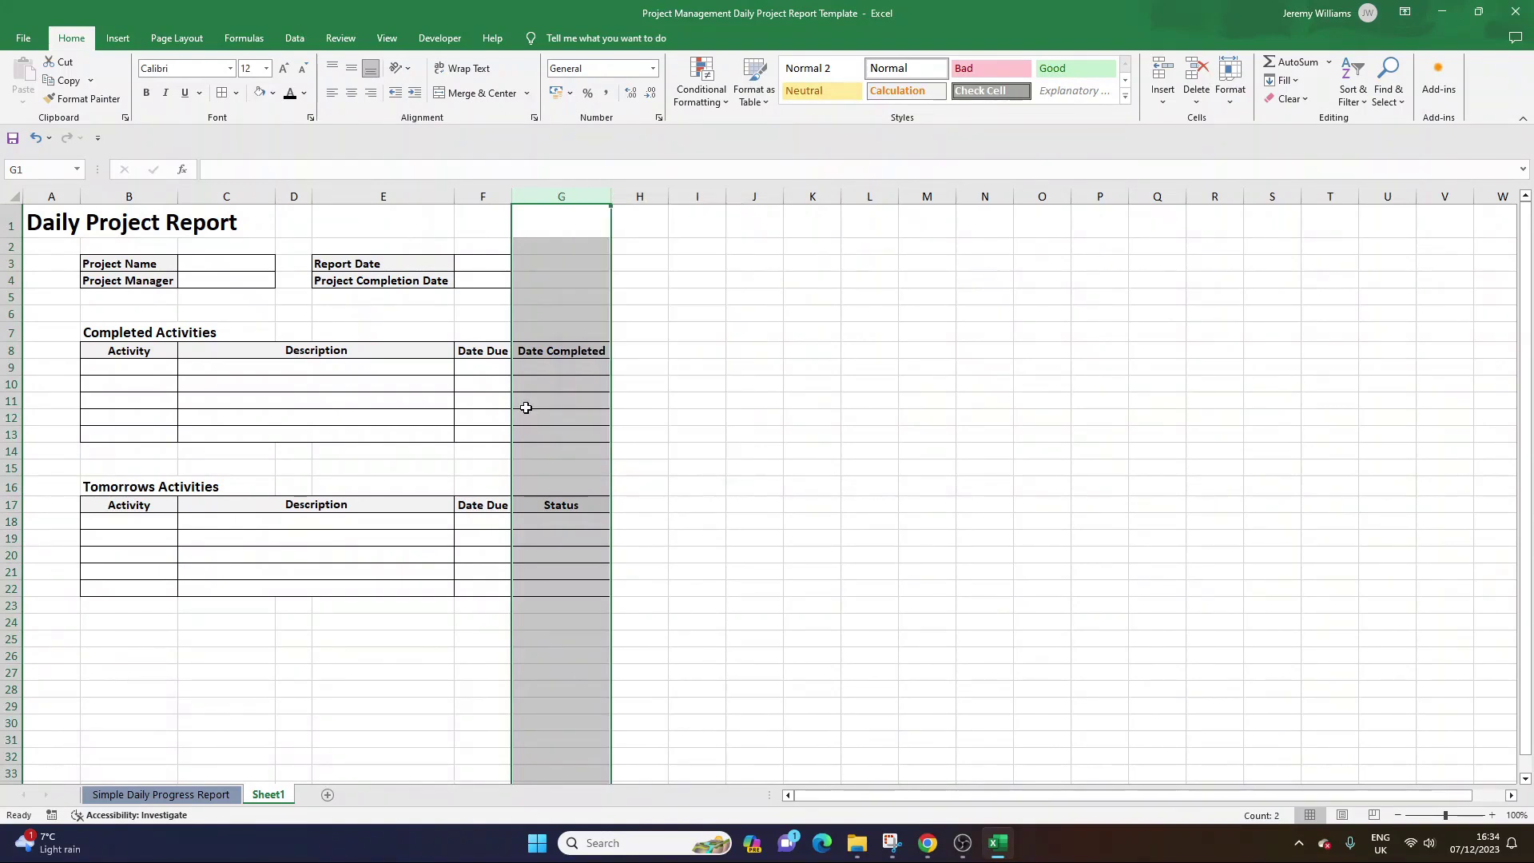
left_click(552, 465)
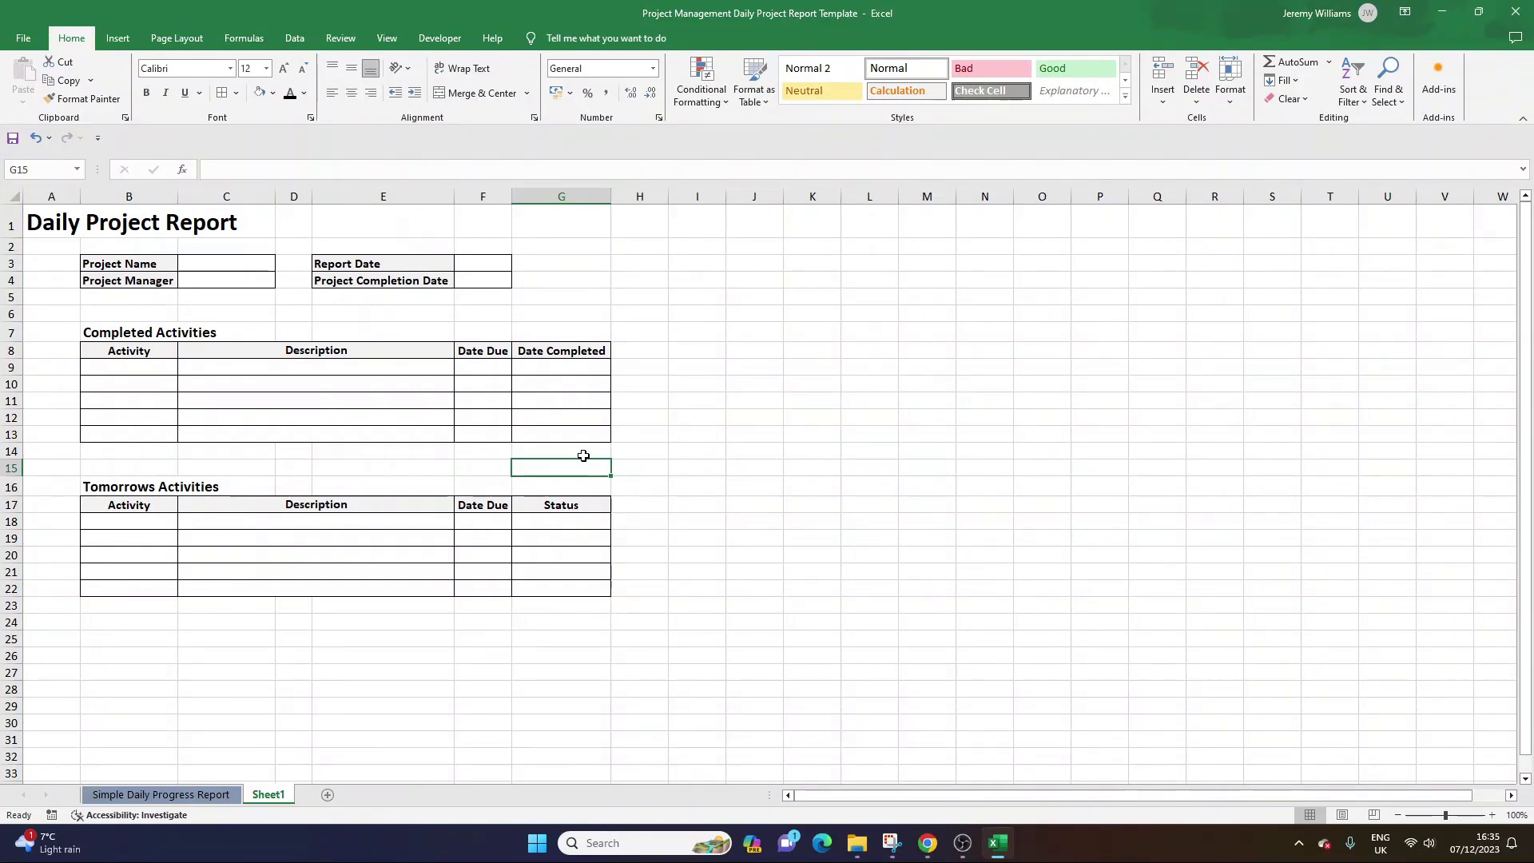
left_click(564, 520)
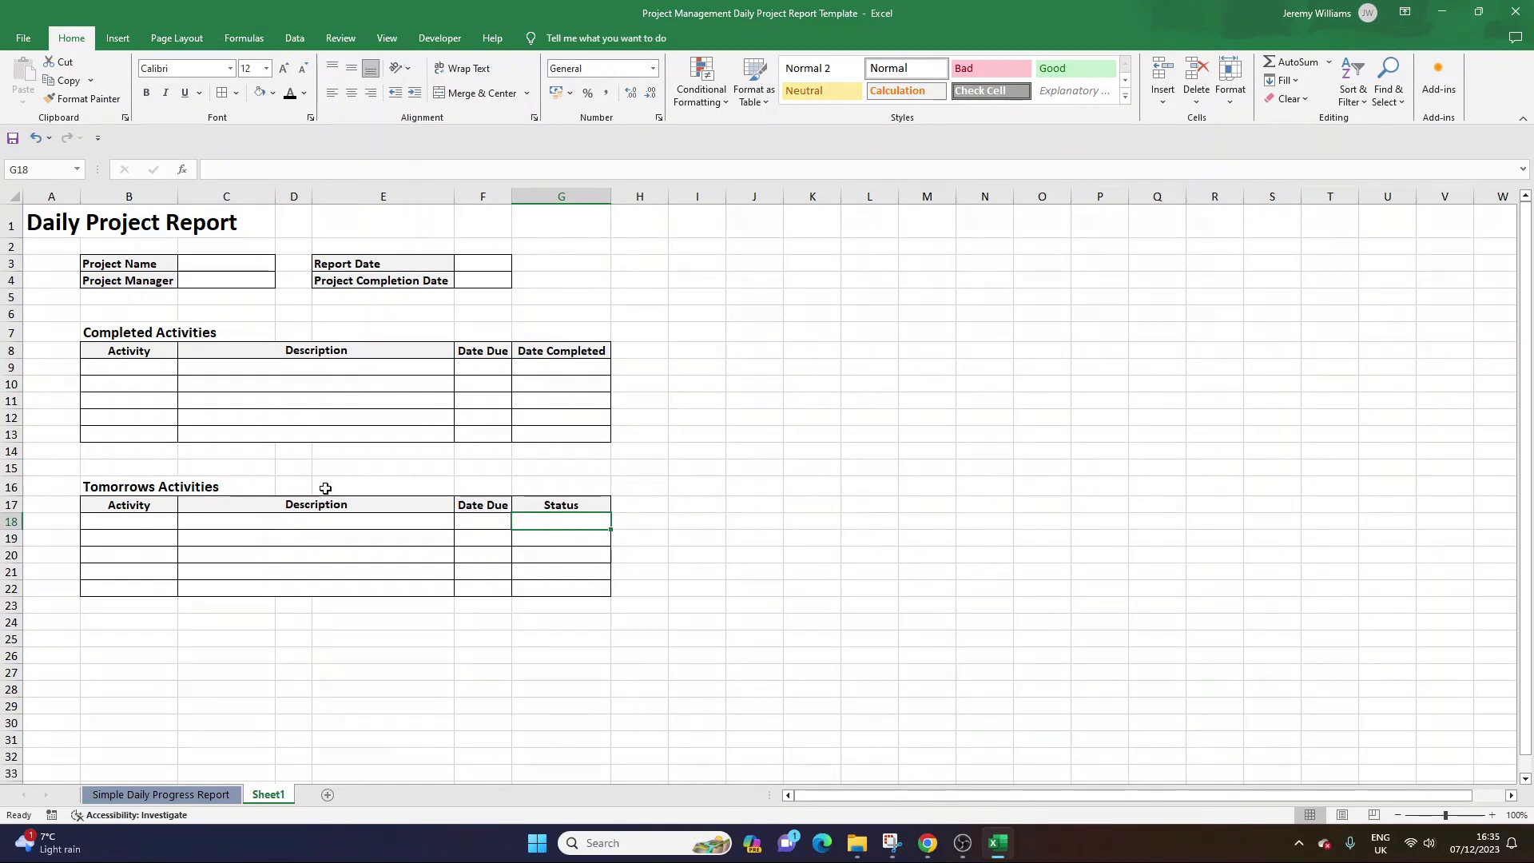
Copy the Tomorrows Activities heading and table B16:G22 and paste the duplicate at B25.
left_click_drag(109, 476, 587, 586)
key("ctrl+c")
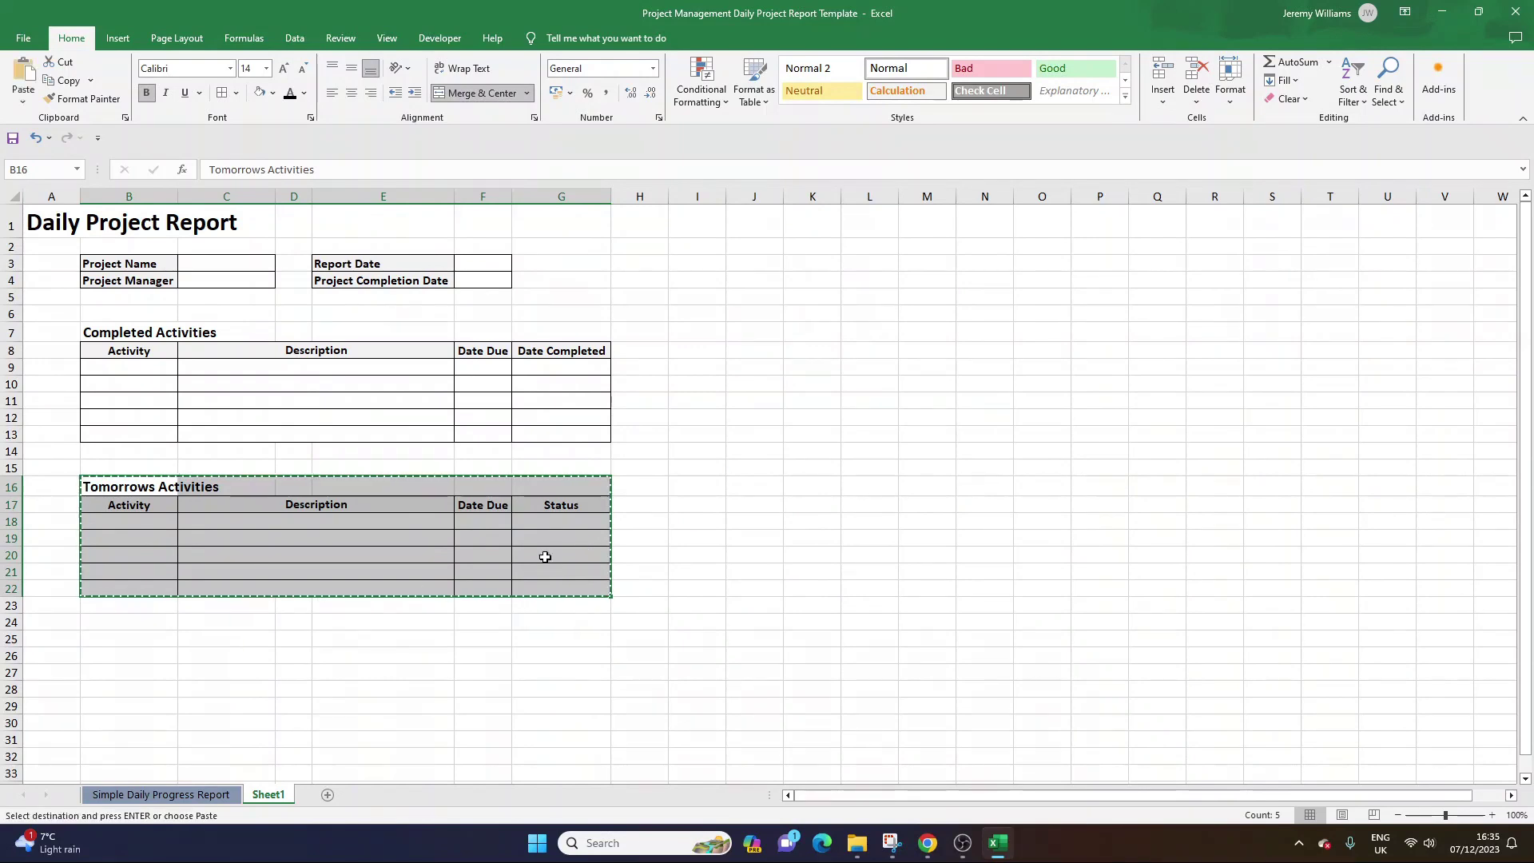
left_click(119, 637)
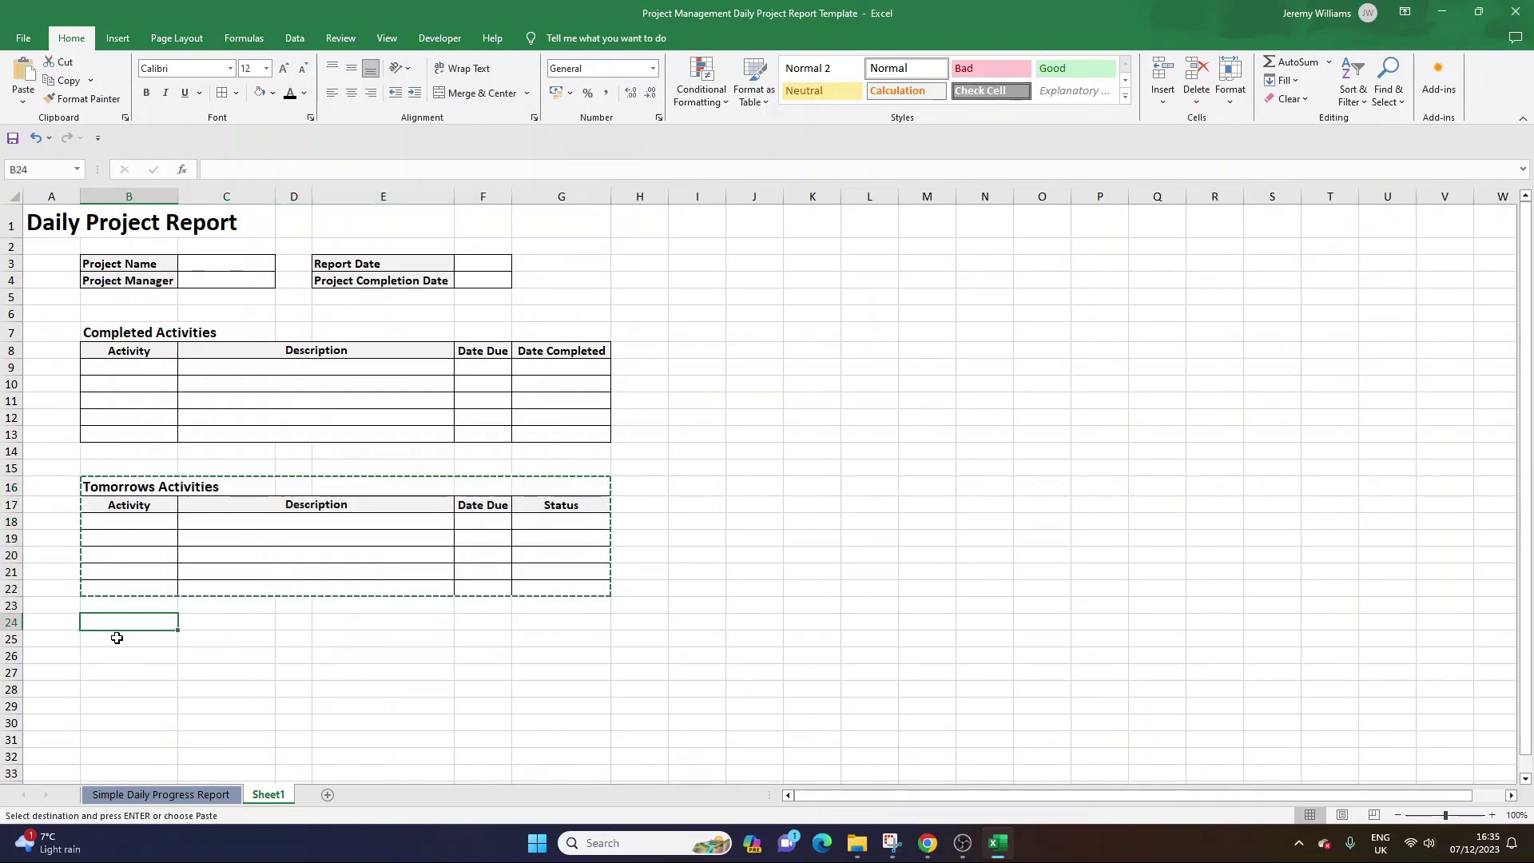
key("ctrl+v")
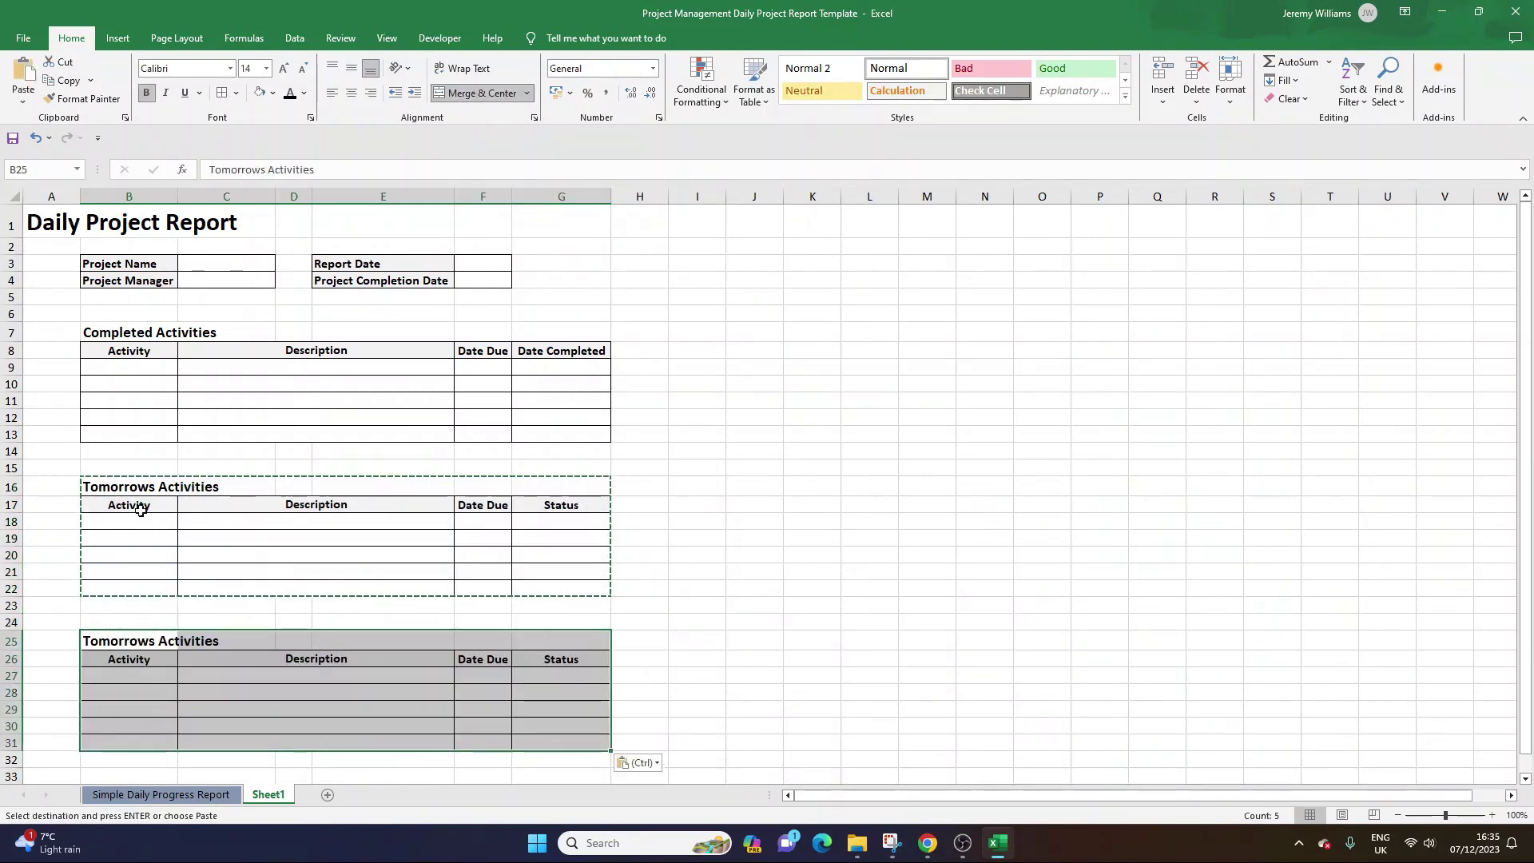
Change the heading of the third table, in B25, to "Ongoing Activities".
left_click(110, 329)
left_click(109, 314)
left_click(109, 471)
left_click(123, 623)
left_click(124, 639)
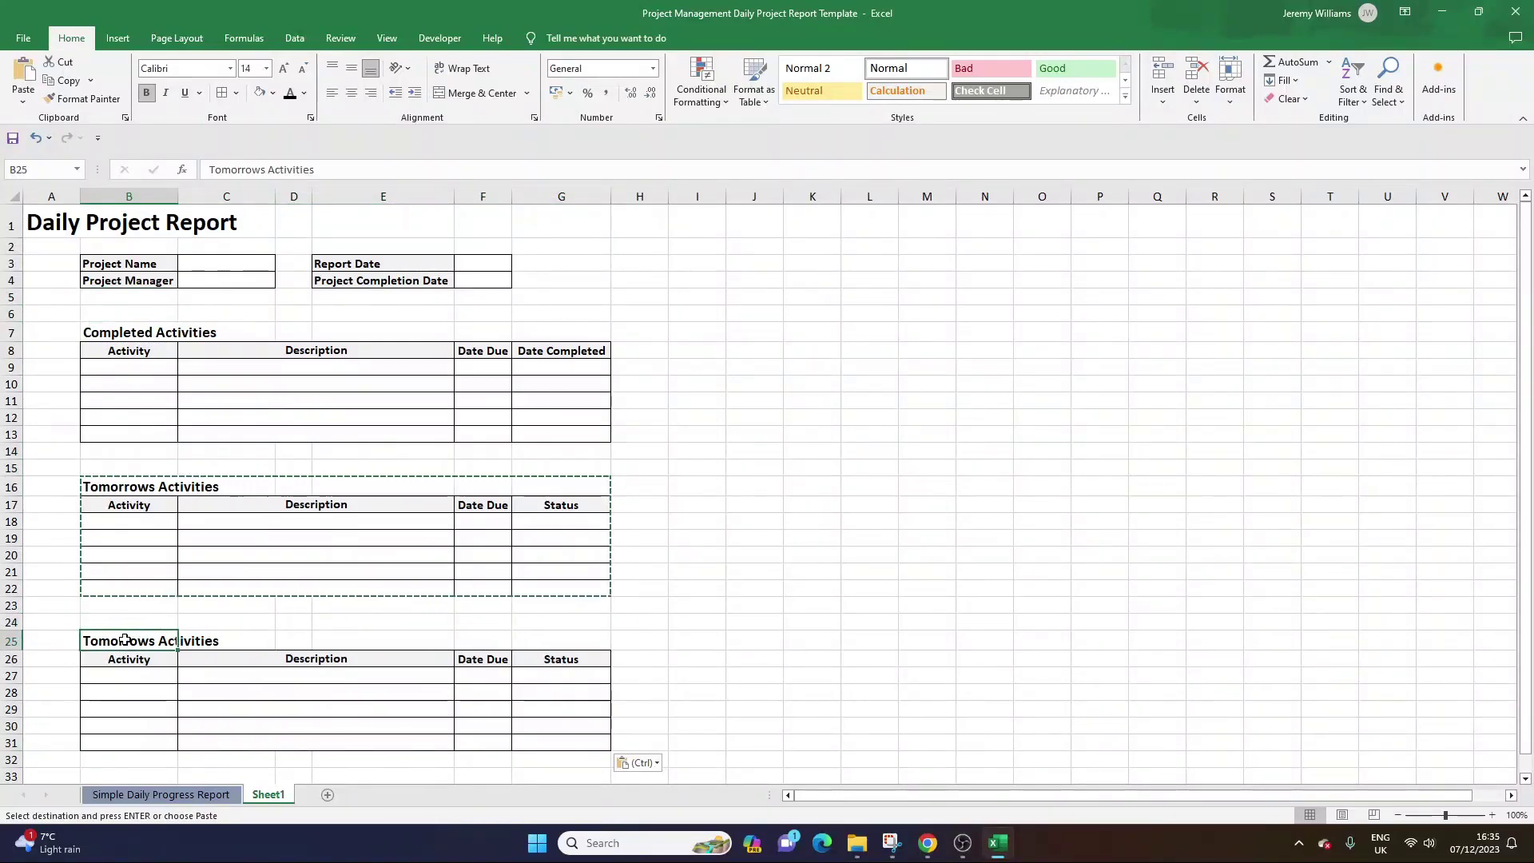
double_click(125, 639)
double_click(126, 639)
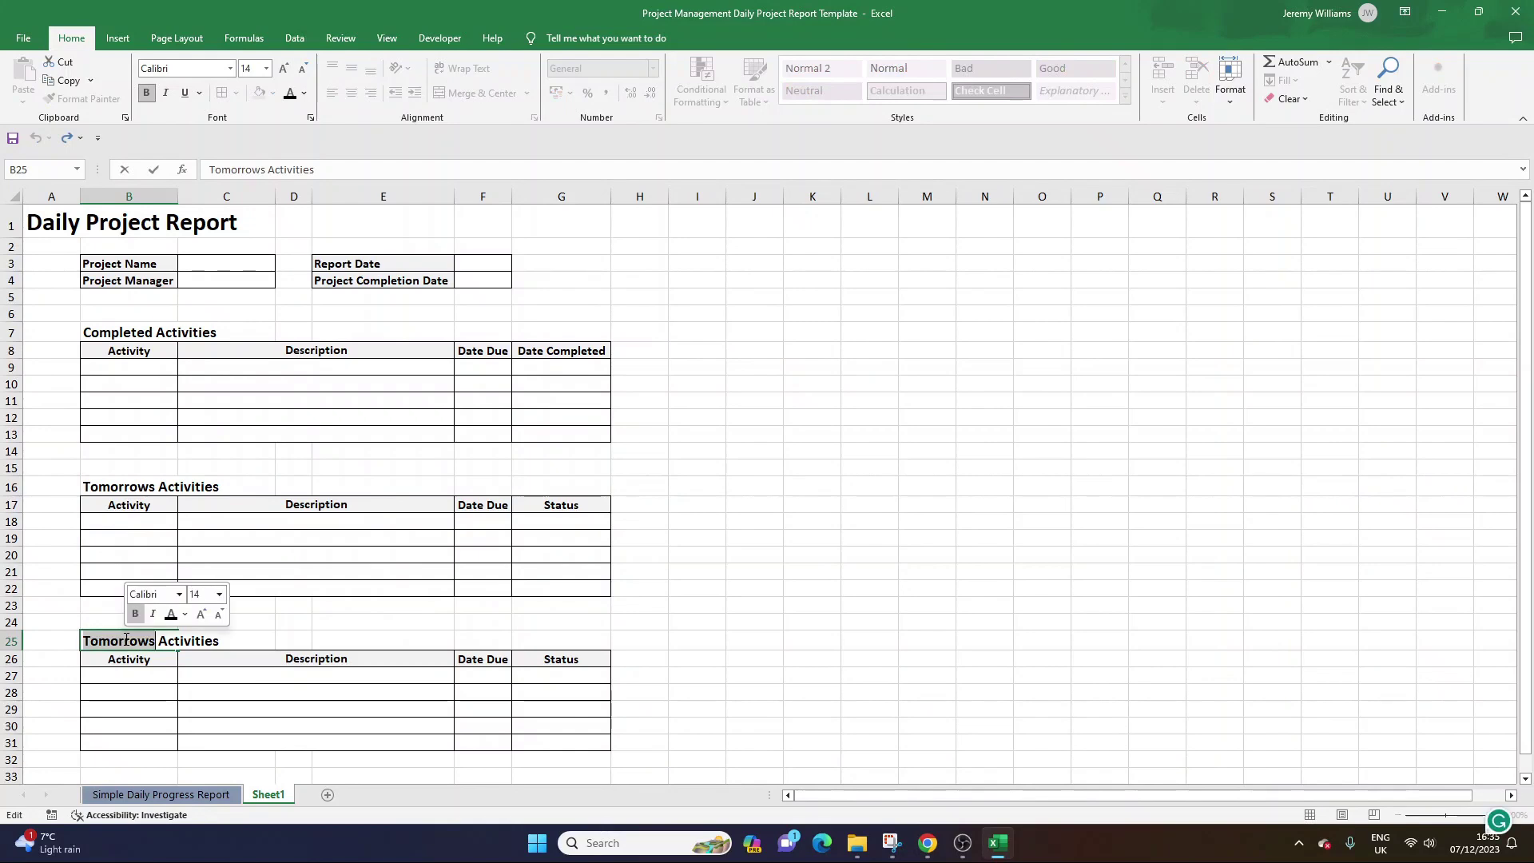
type("Ongoing")
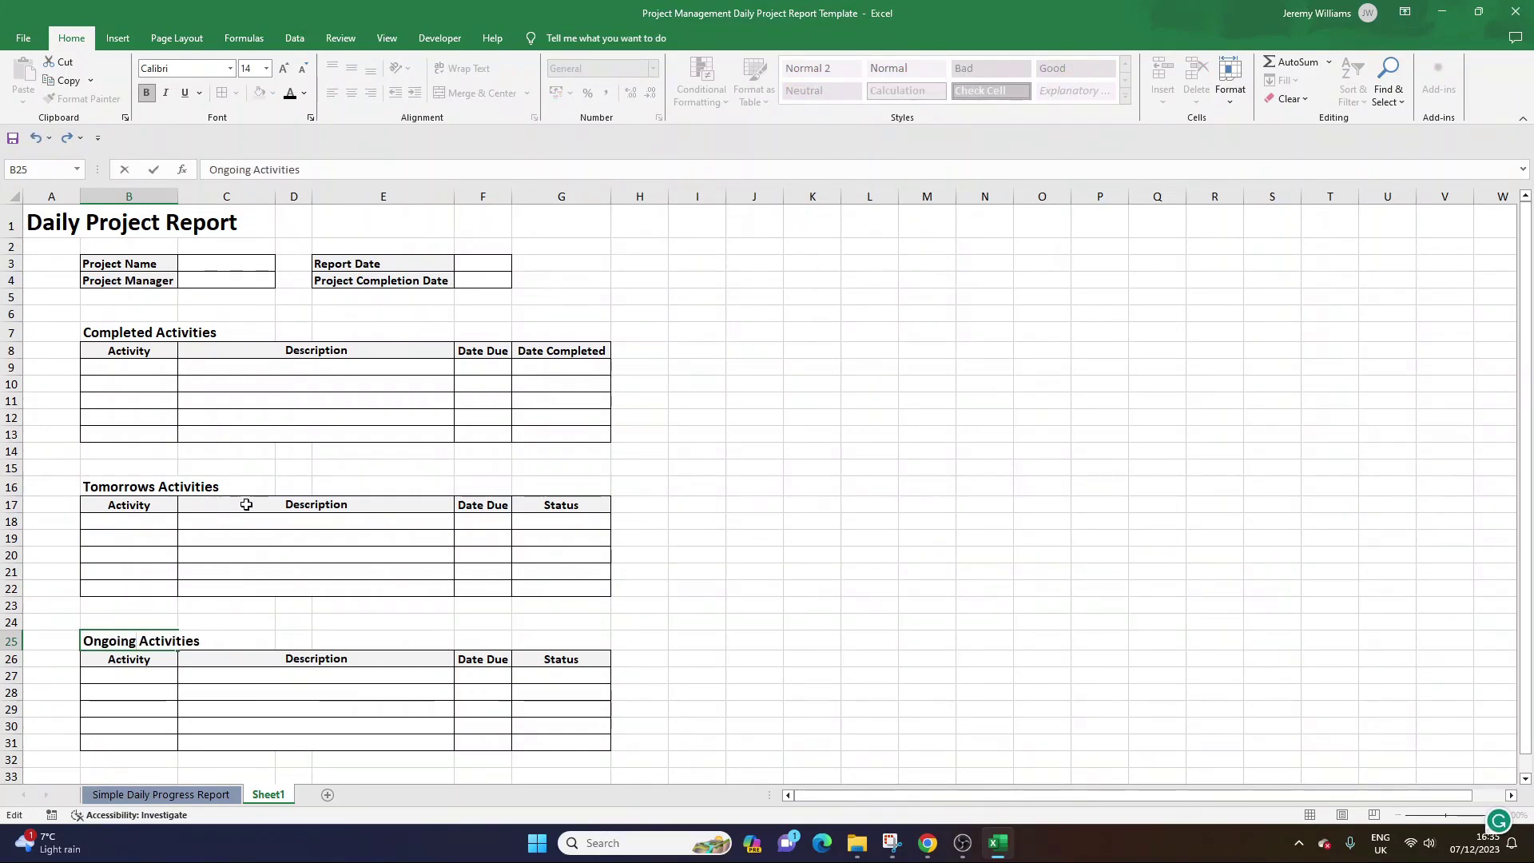
key("Return")
left_click_drag(146, 488, 540, 592)
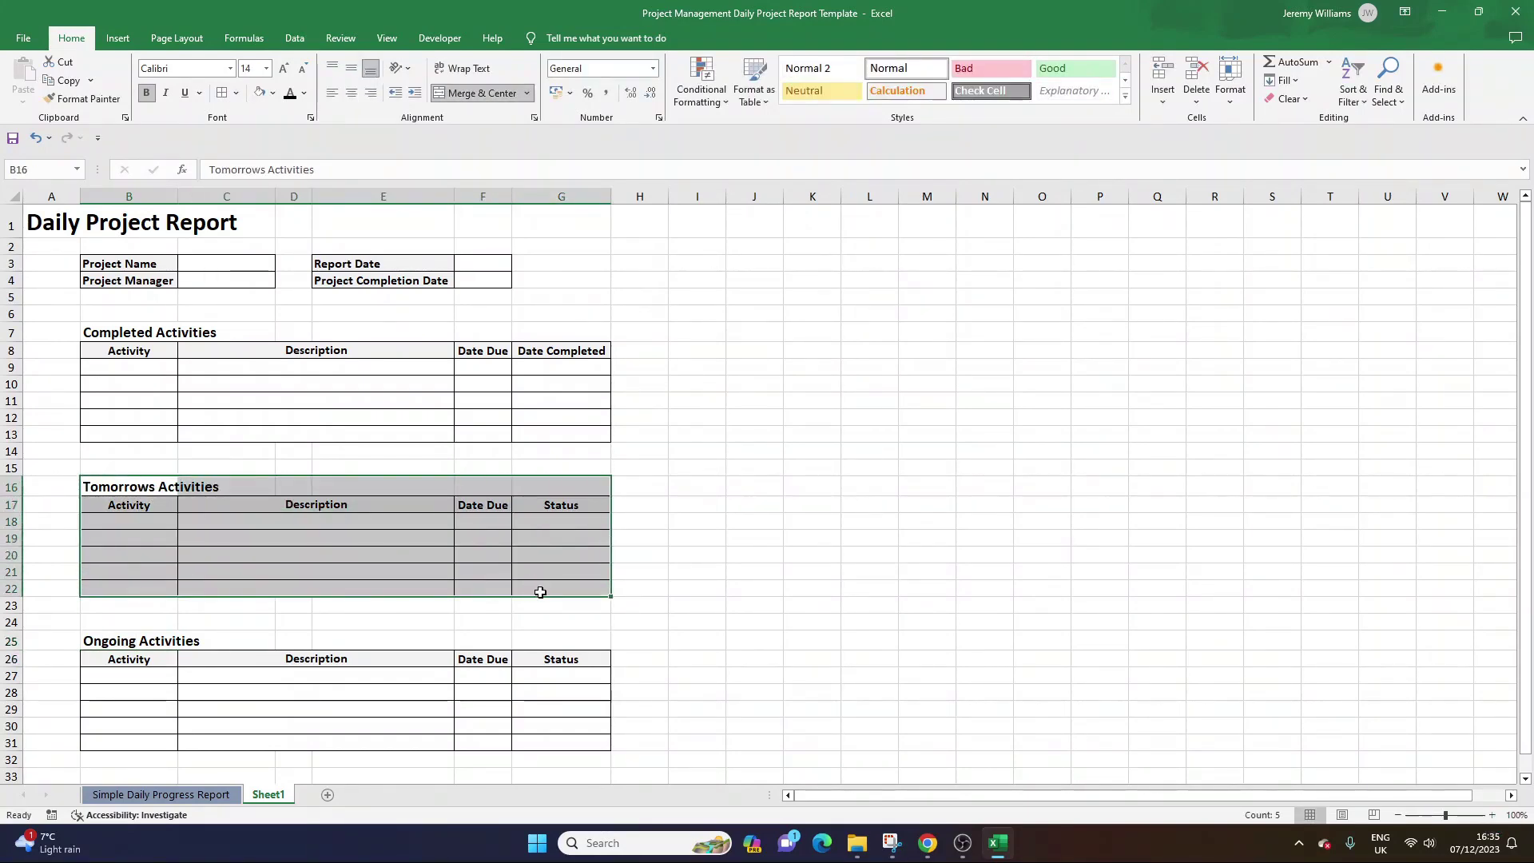
left_click(551, 659)
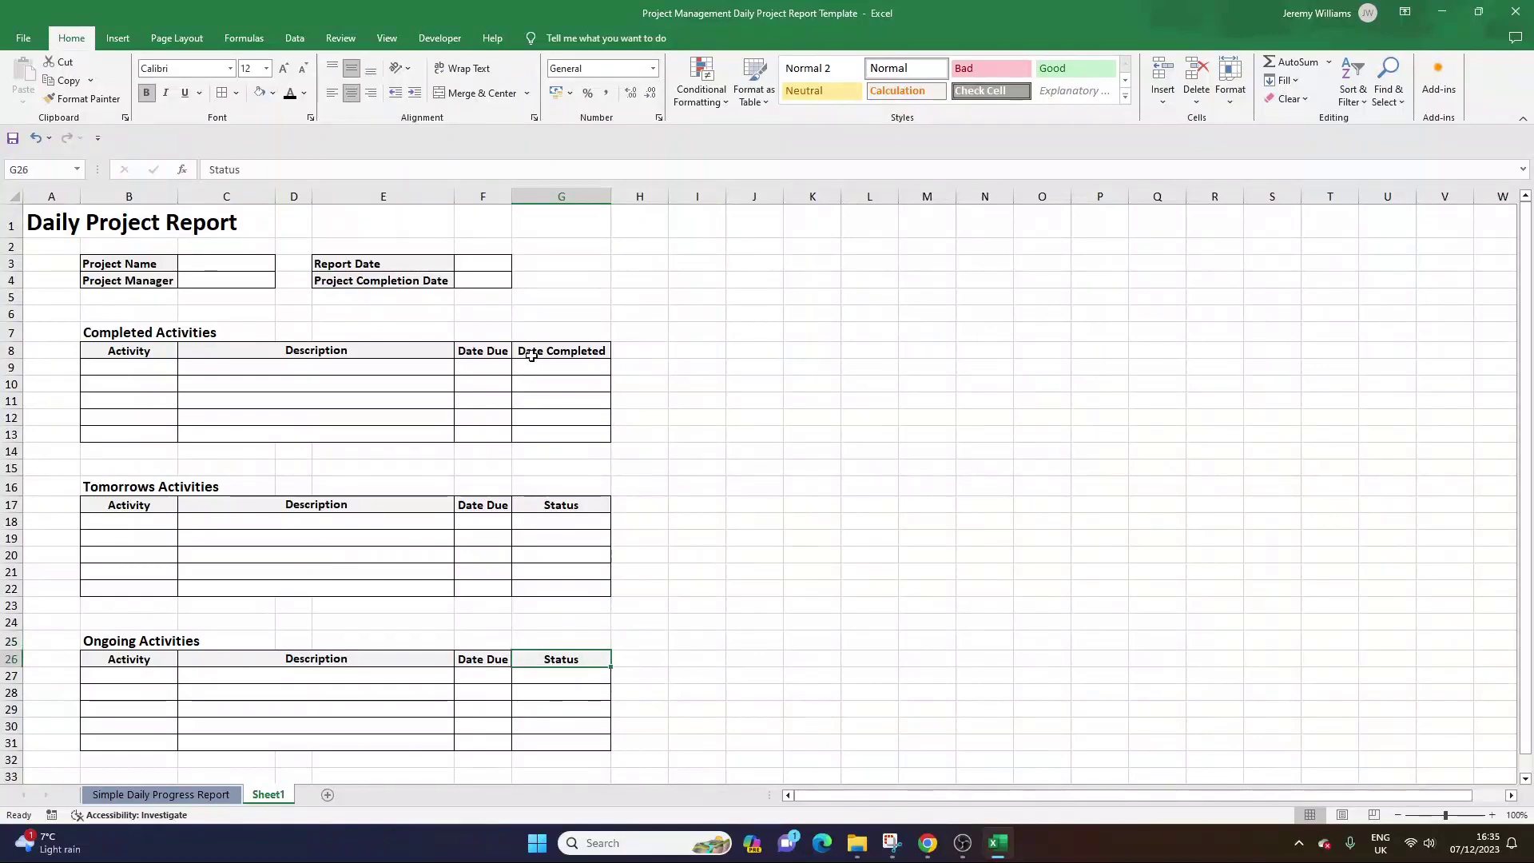
left_click(127, 341)
left_click(560, 351)
left_click_drag(559, 367, 559, 436)
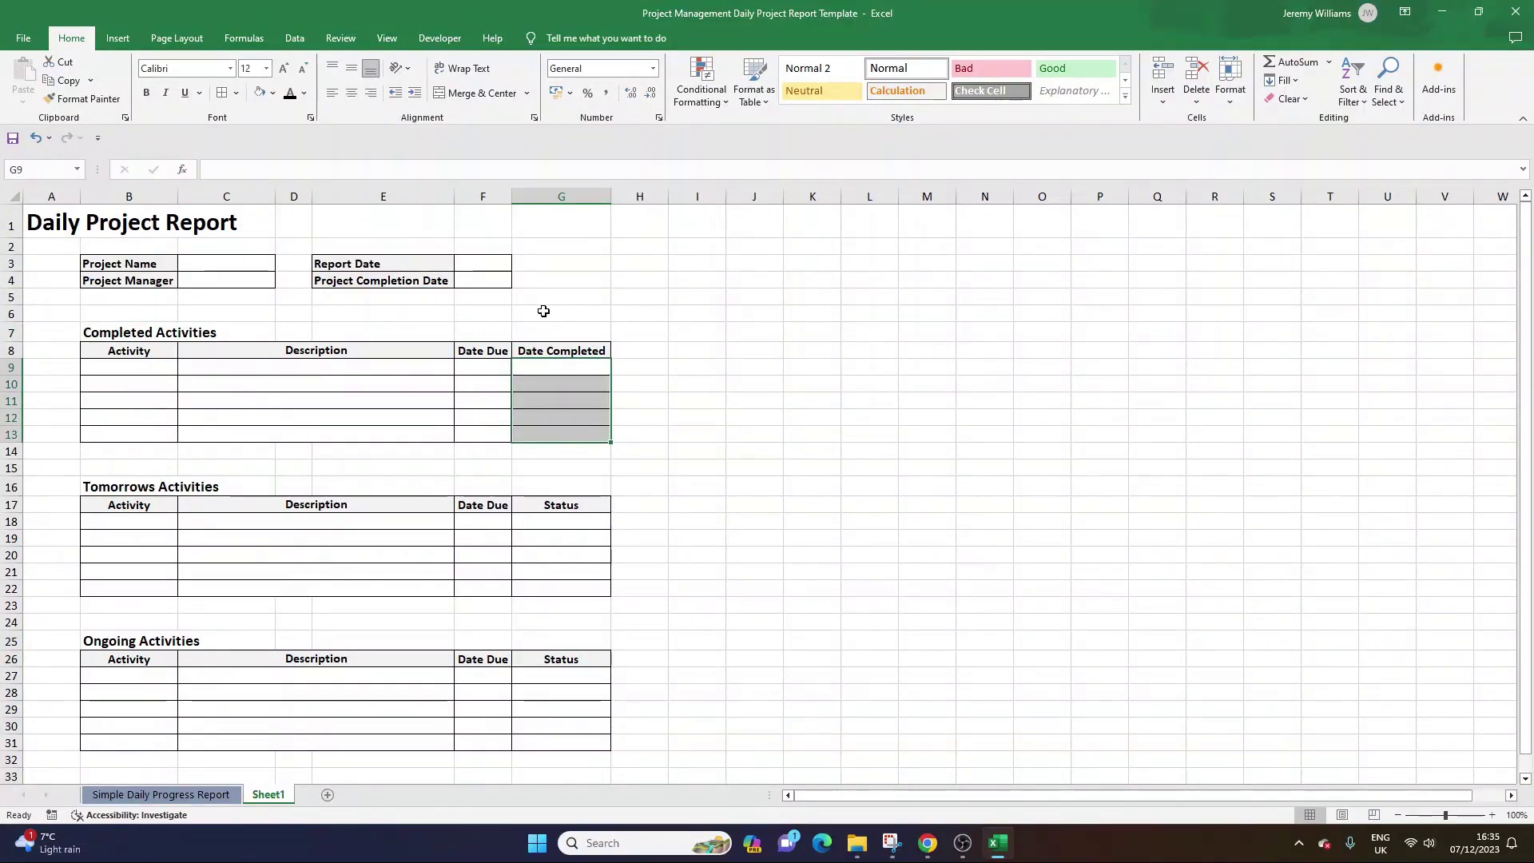
left_click(557, 661)
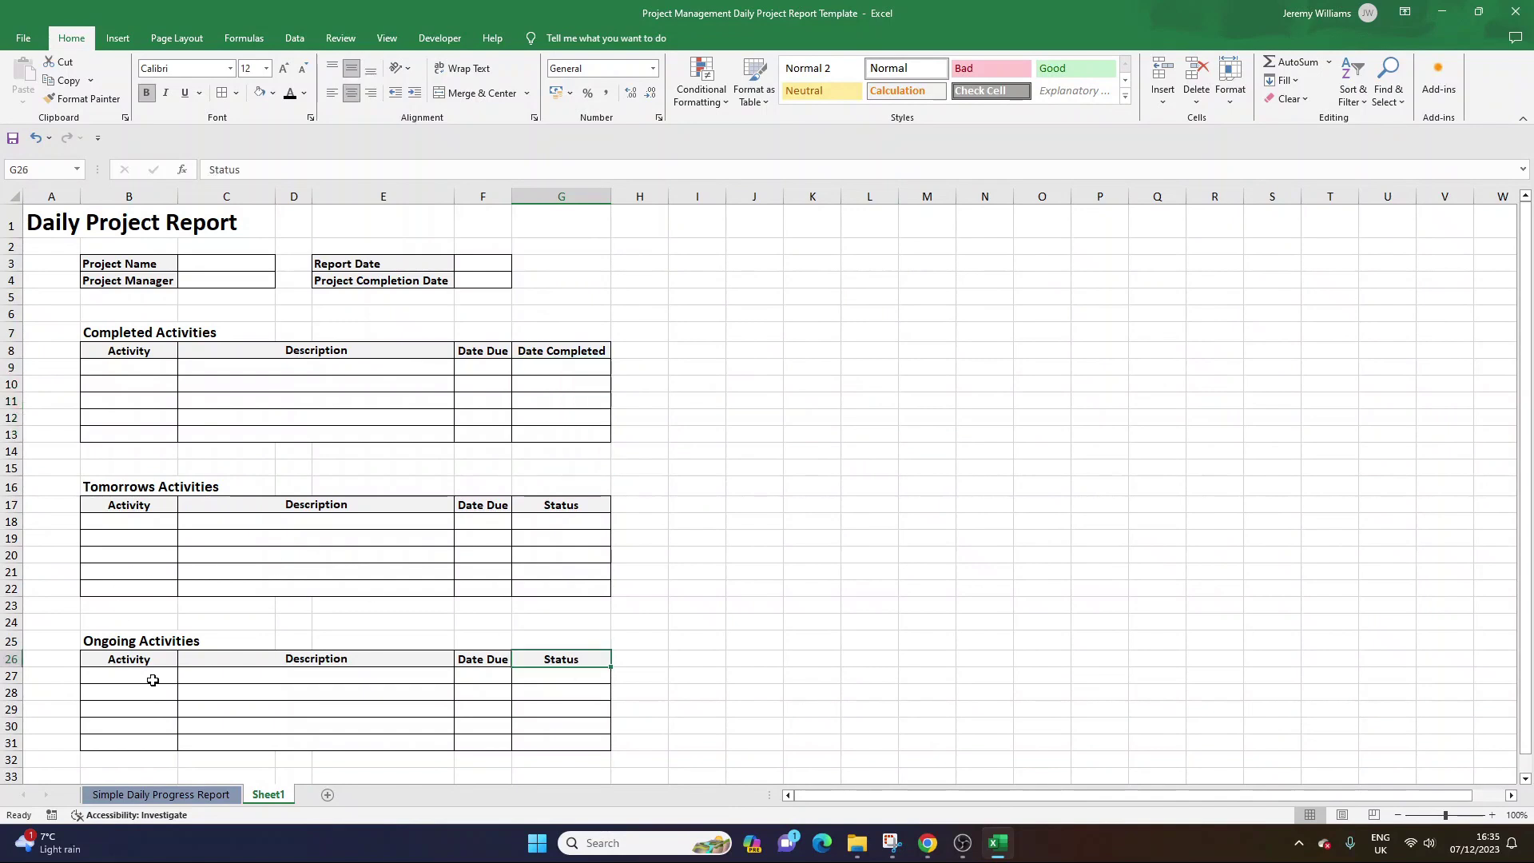
left_click(534, 675)
left_click(137, 487)
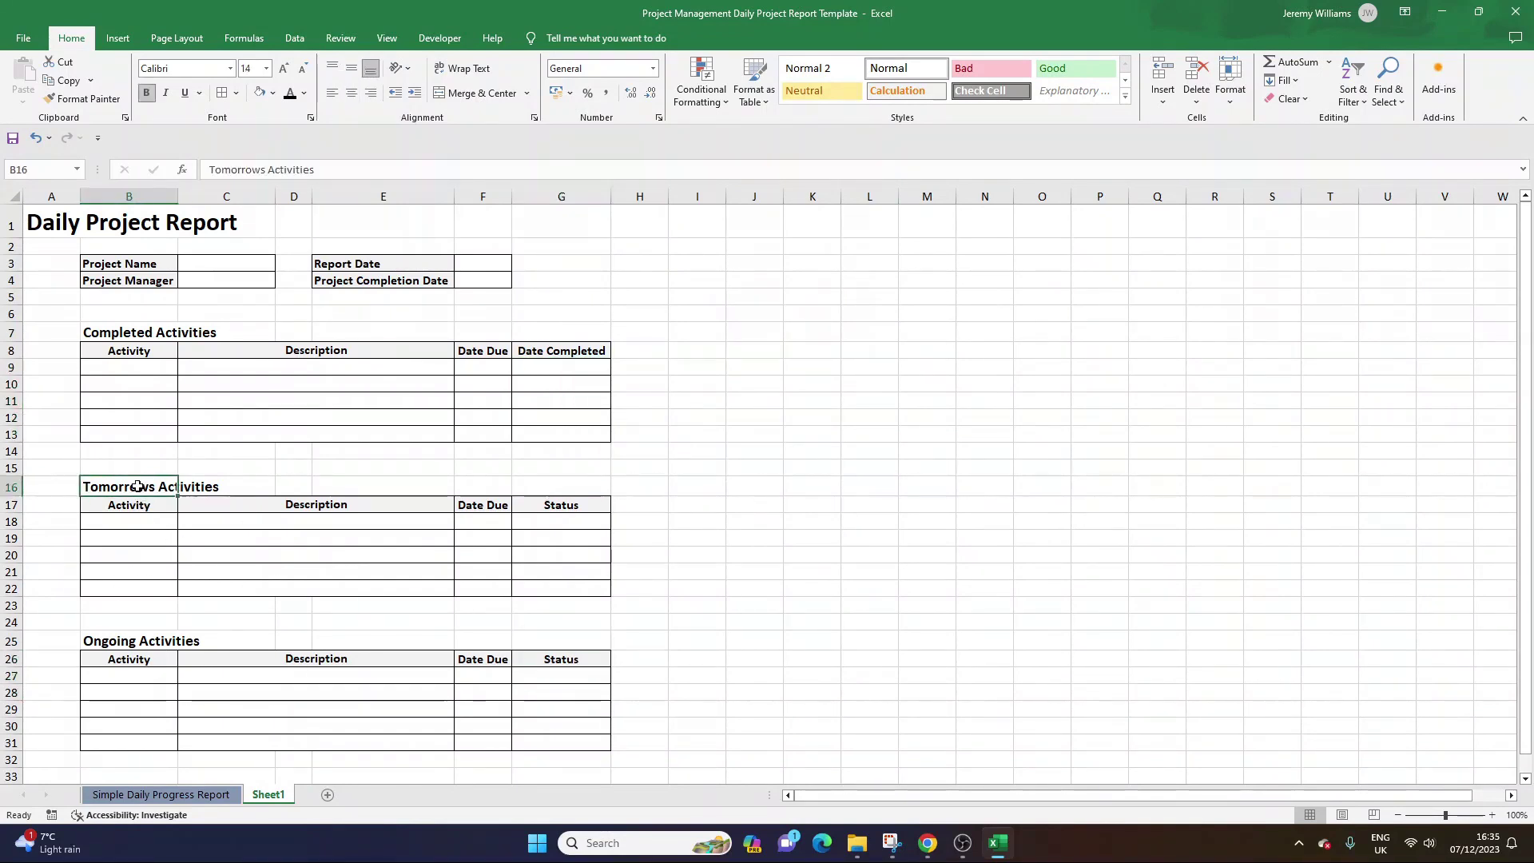
left_click_drag(152, 521, 569, 556)
left_click_drag(160, 641, 521, 721)
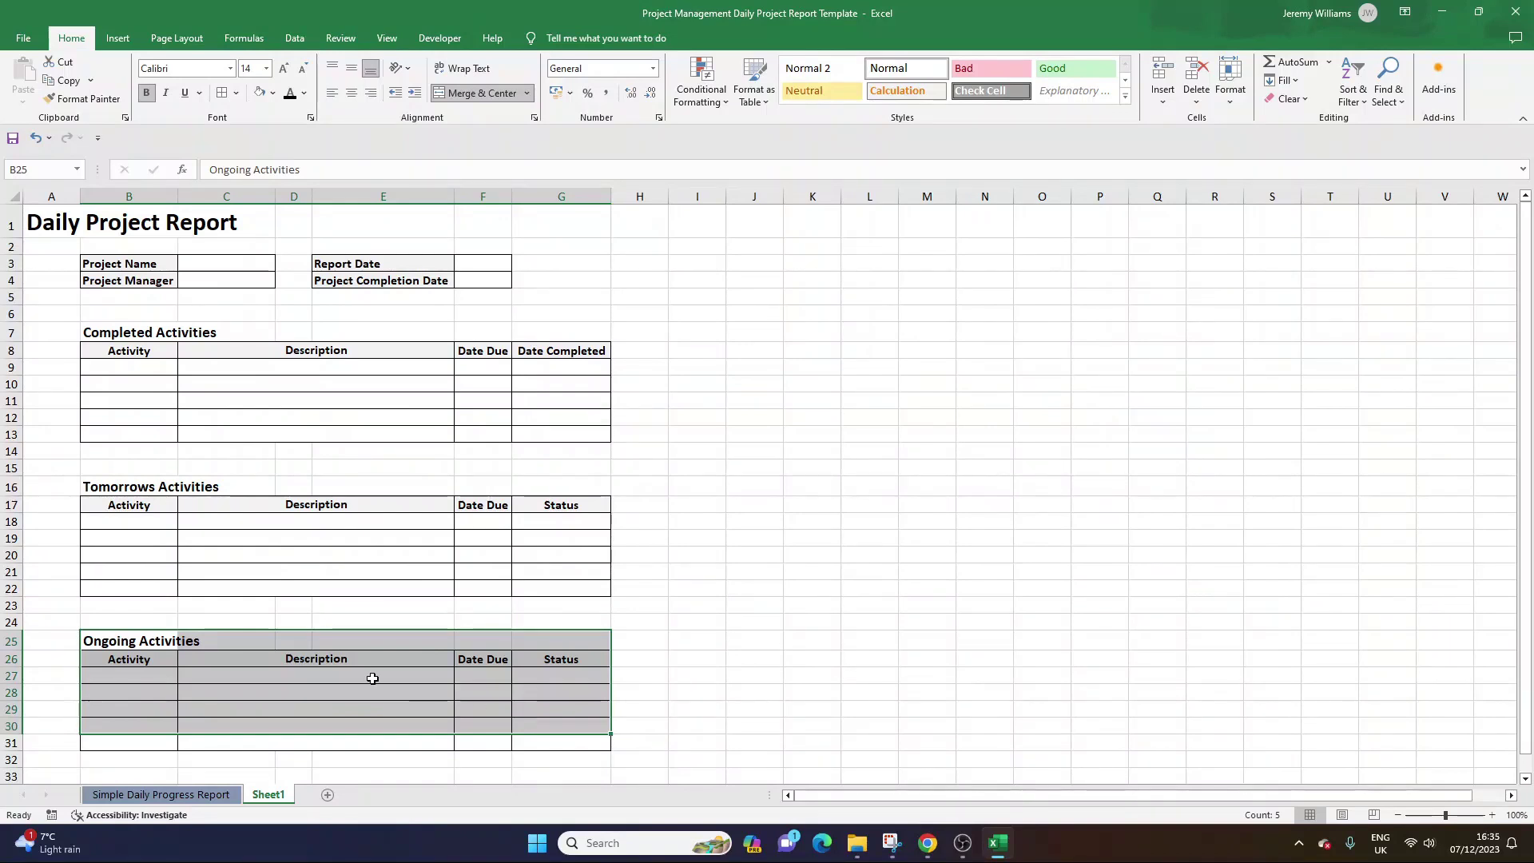
left_click(246, 639)
left_click(171, 489)
left_click(163, 658)
key("Down")
key("Up")
key("Up")
key("Up")
key("Up")
key("Up")
key("Up")
key("Up")
key("Up")
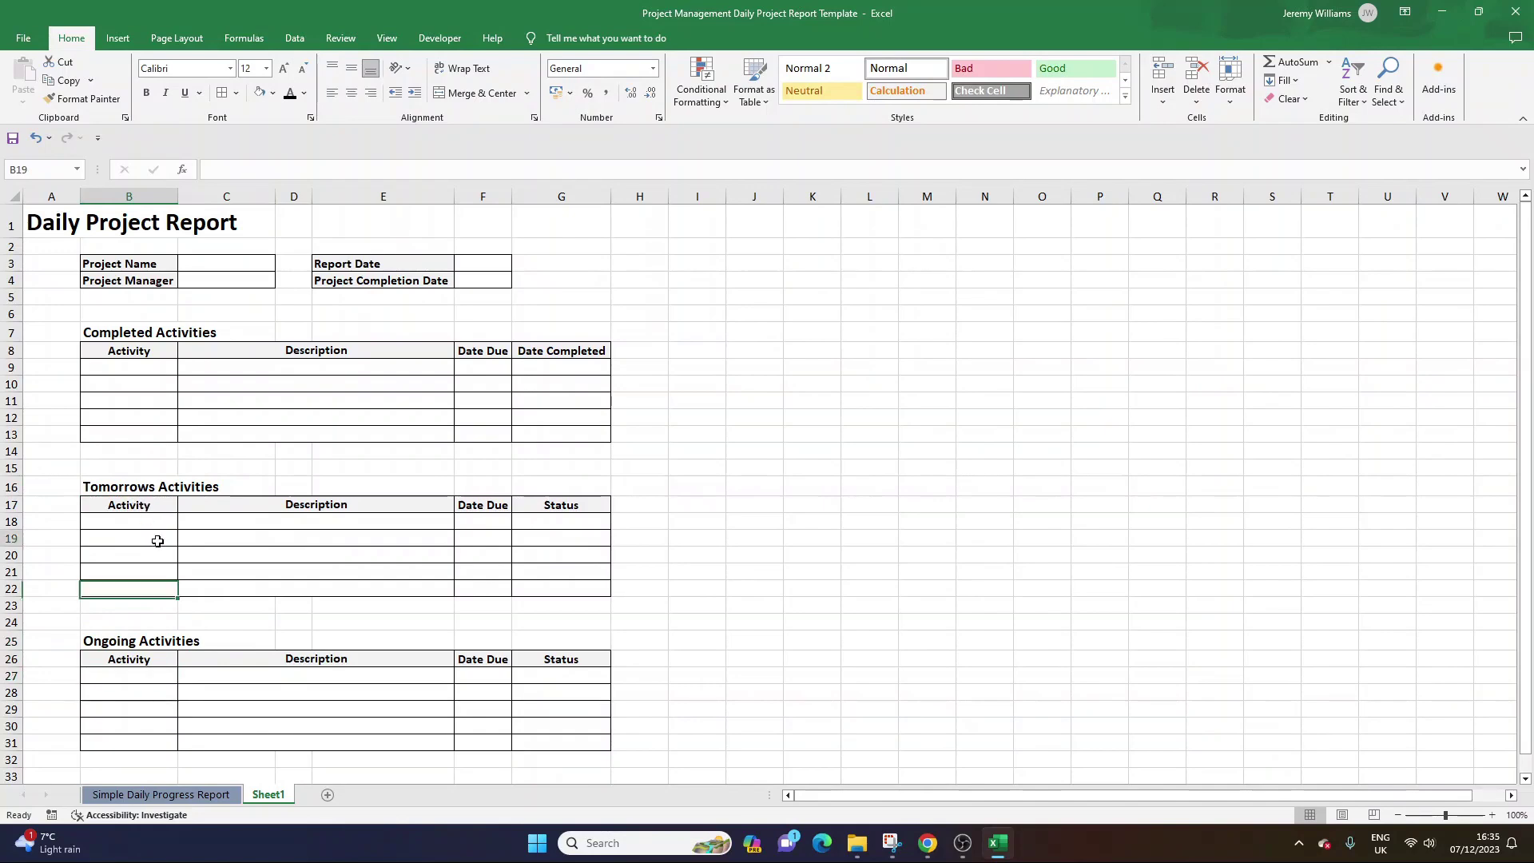
Copy the Ongoing Activities heading and table B25:G31 and paste the duplicate at B34.
scroll(204, 557, "down", 2)
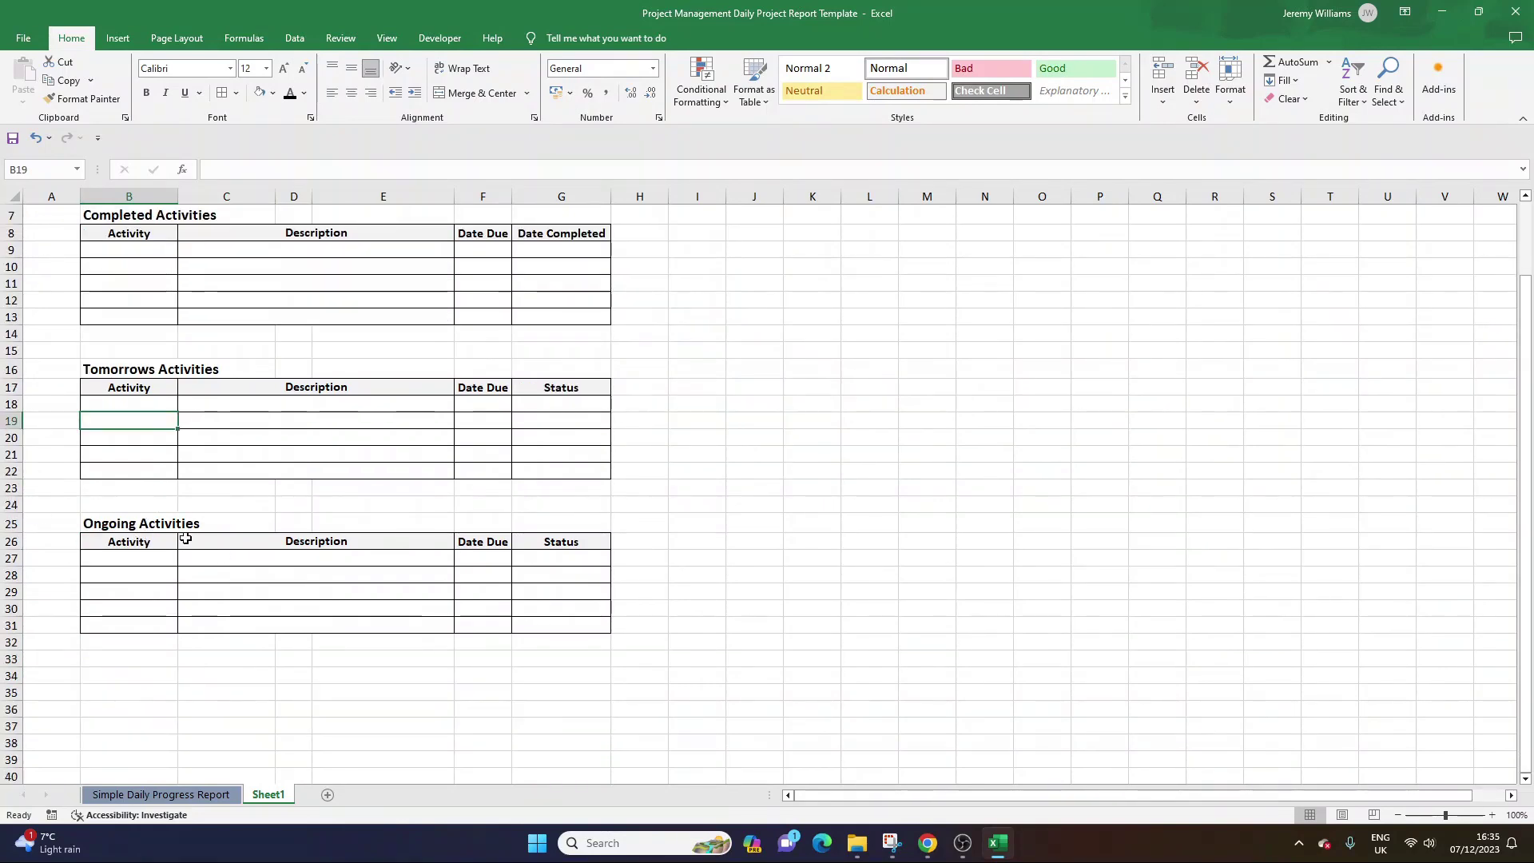
left_click(133, 528)
left_click(151, 555)
left_click(148, 543)
left_click(124, 524)
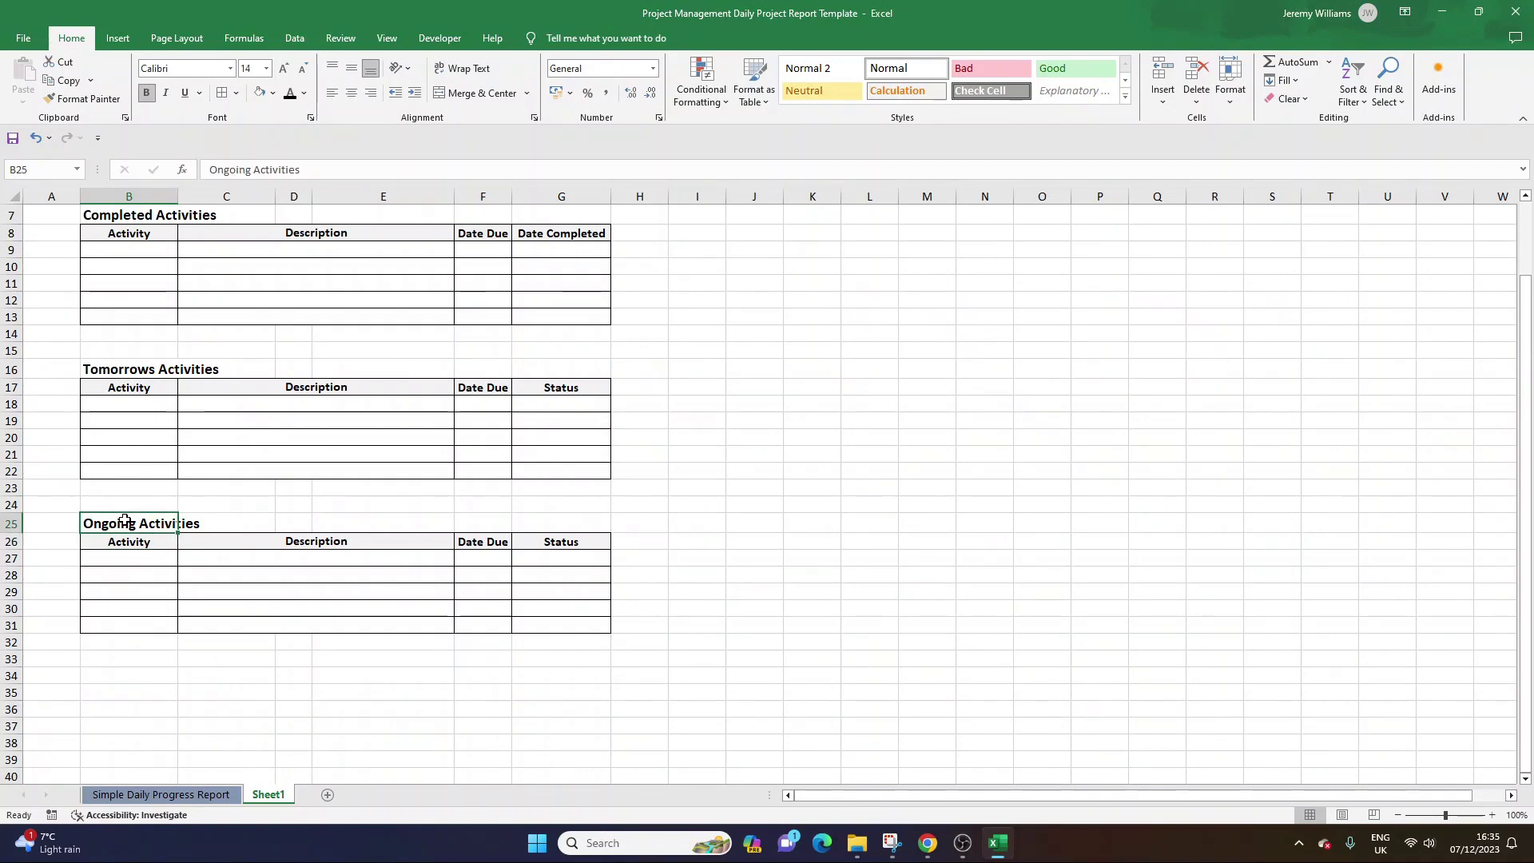
left_click_drag(124, 521, 514, 624)
key("ctrl+c")
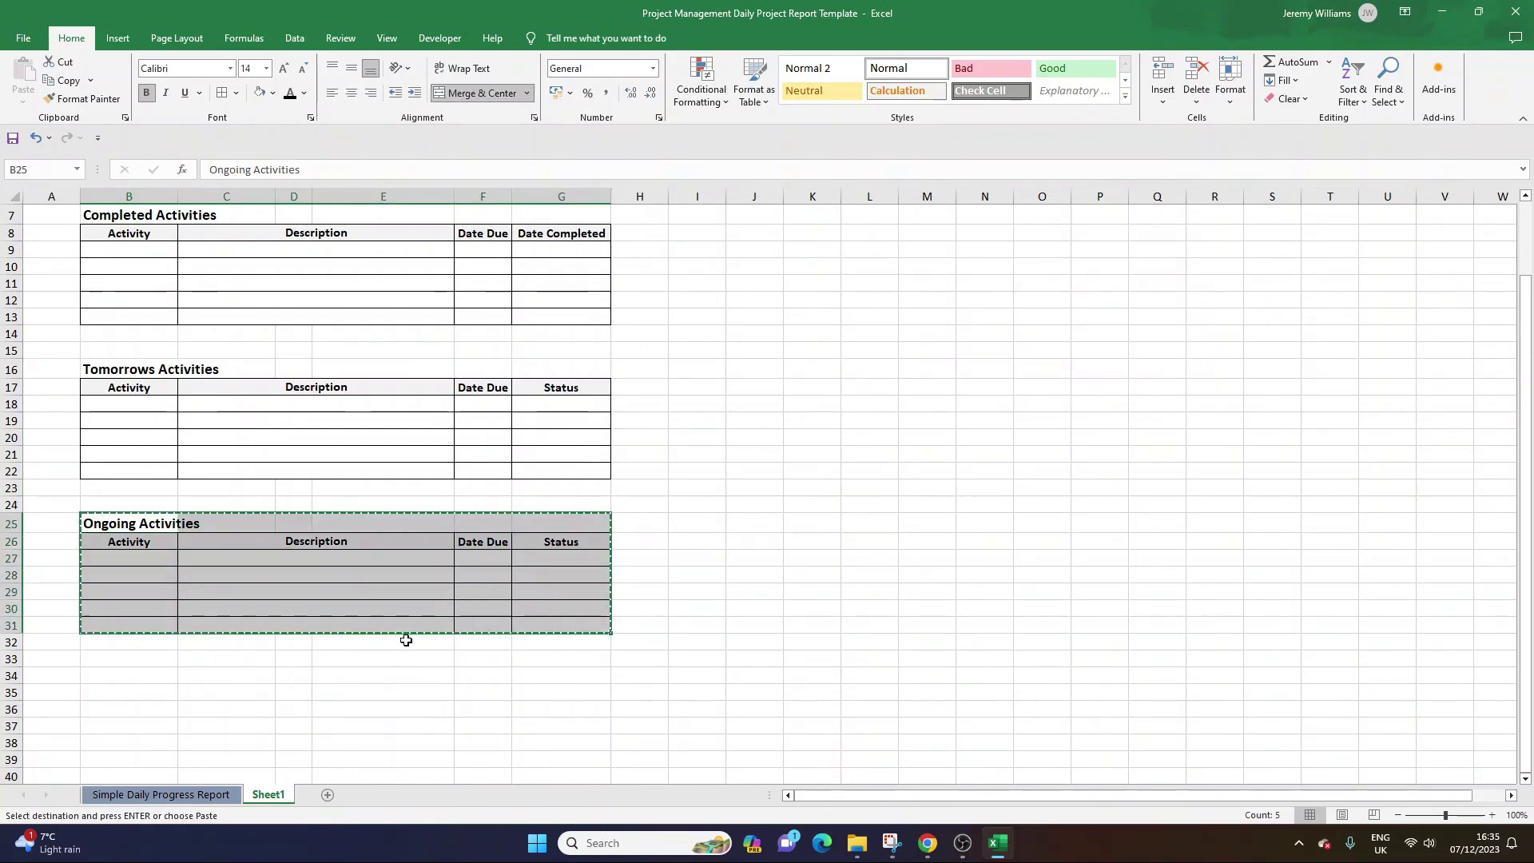
left_click(137, 675)
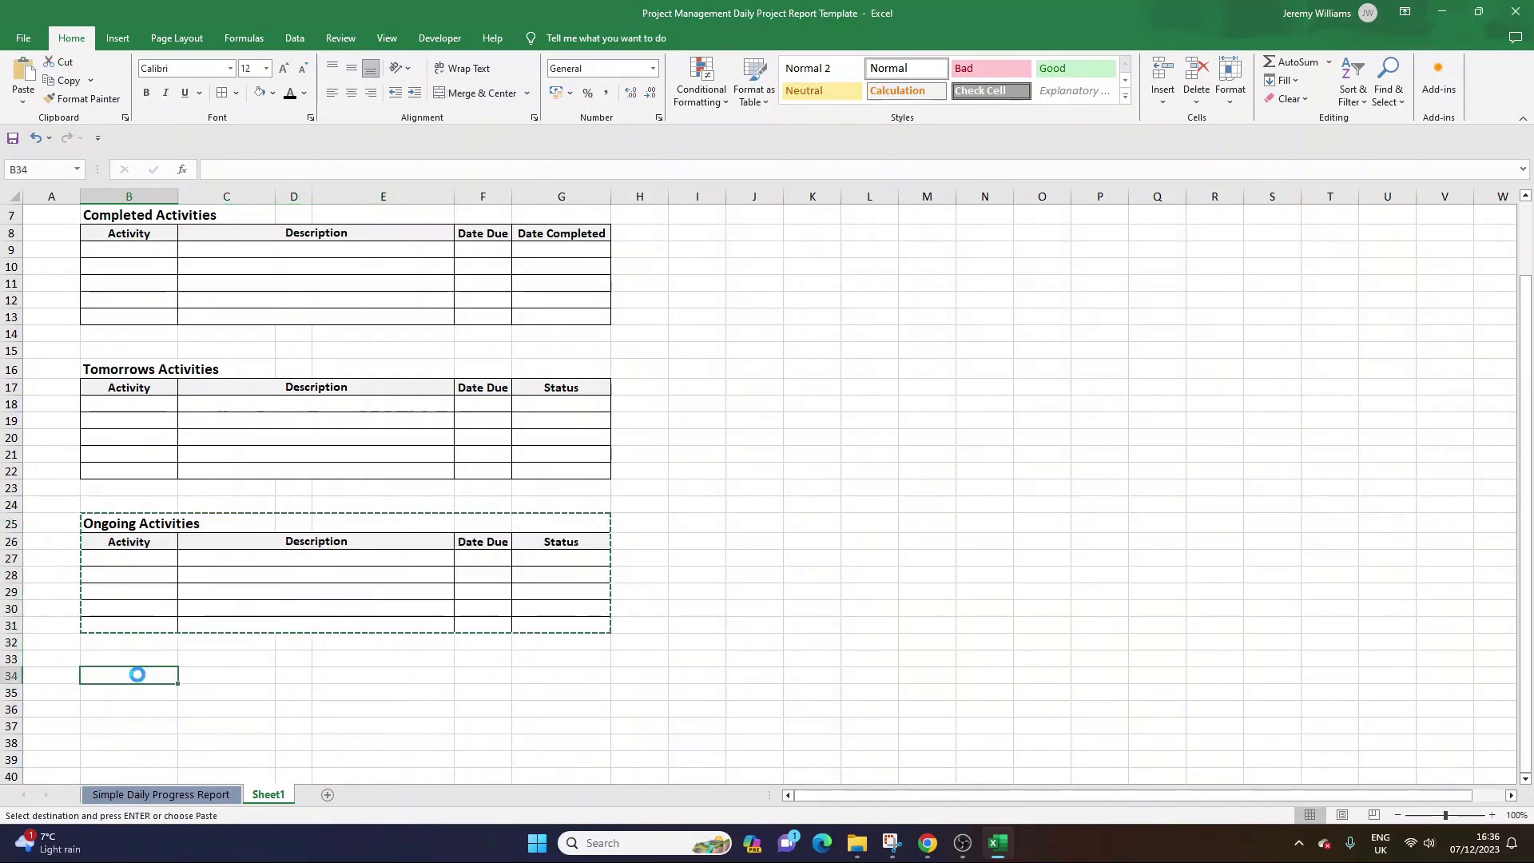
key("ctrl+v")
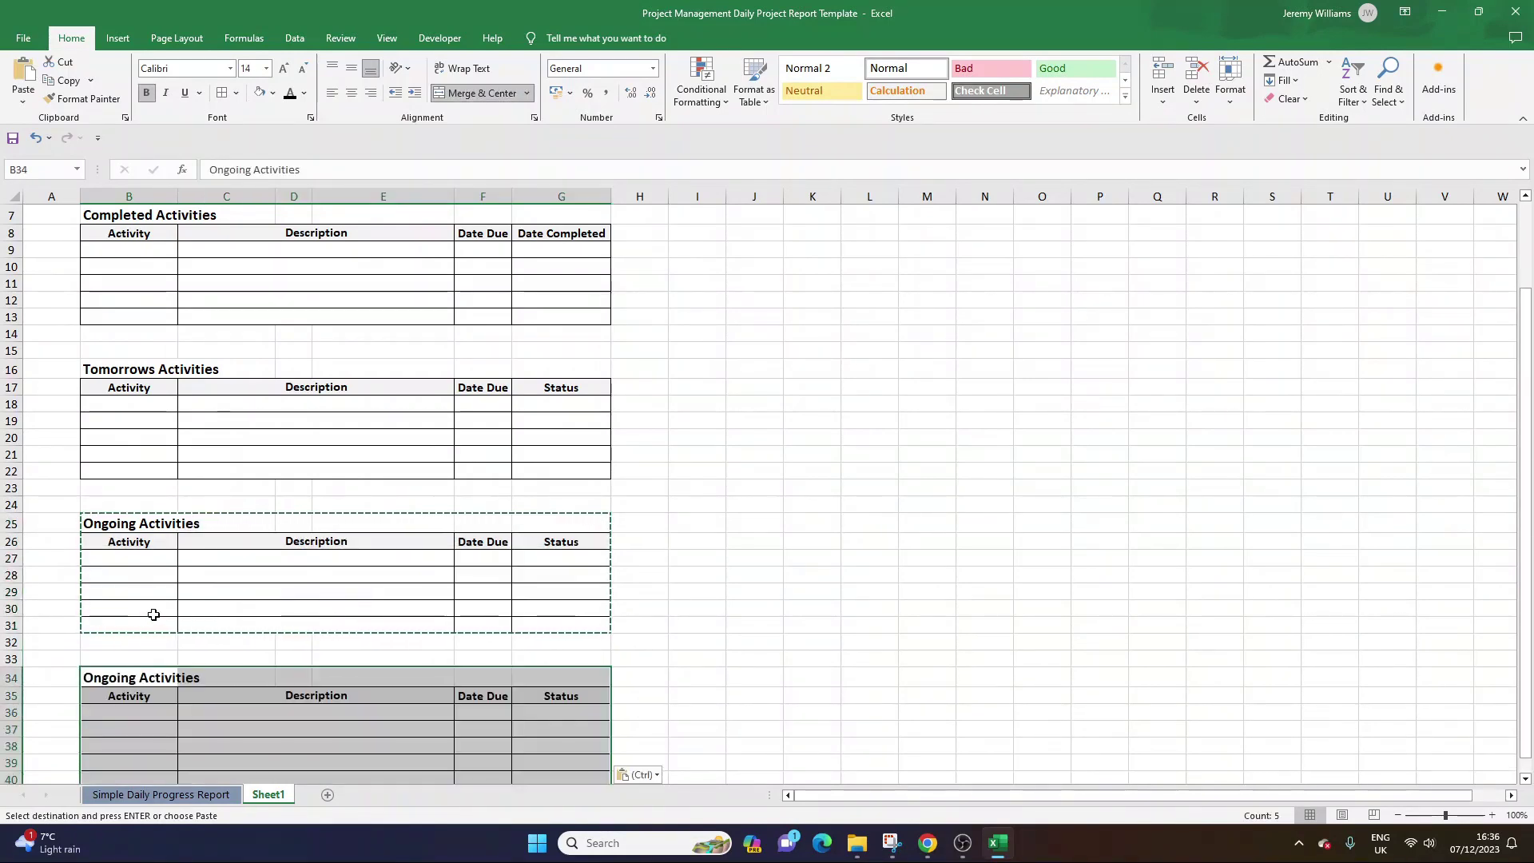
Change the fourth table's heading in B34 to "Key Project Successes To Date".
double_click(123, 674)
triple_click(123, 673)
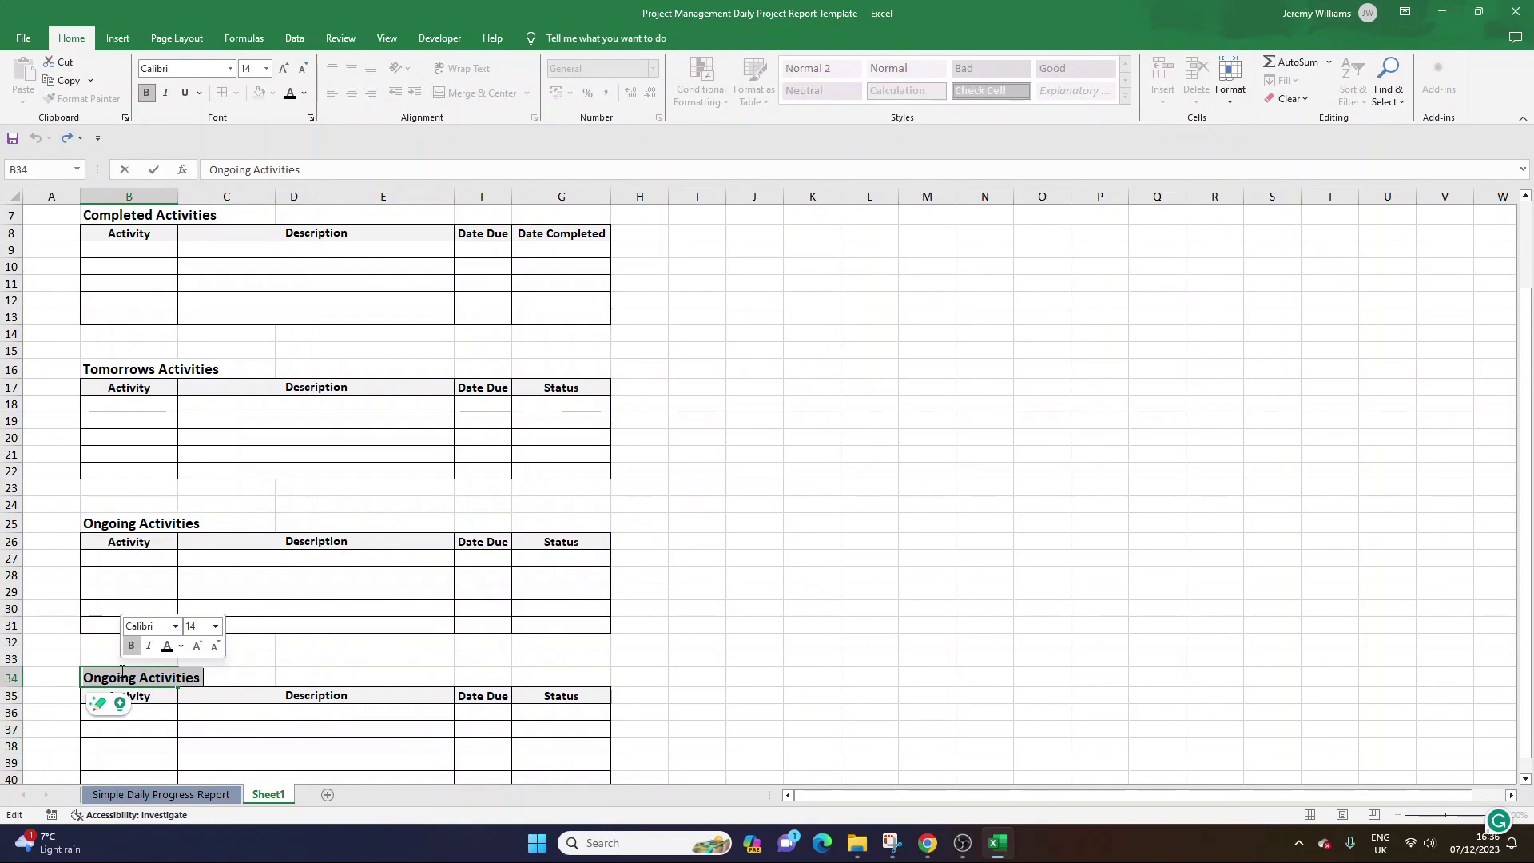
type("Key Project Successes Ti D")
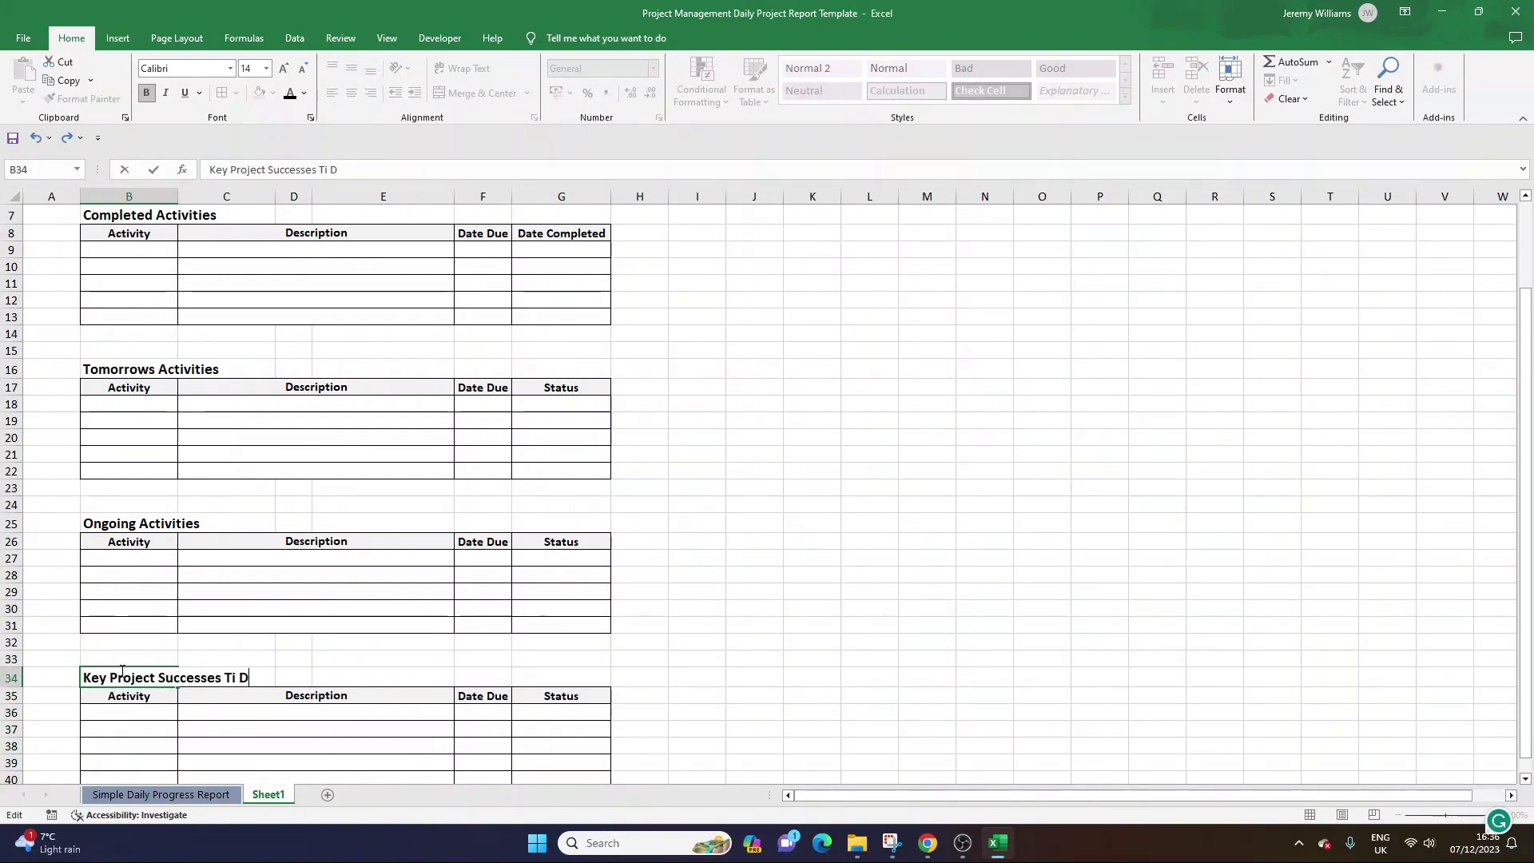
key("BackSpace")
key("BackSpace")
type("Successes To Date")
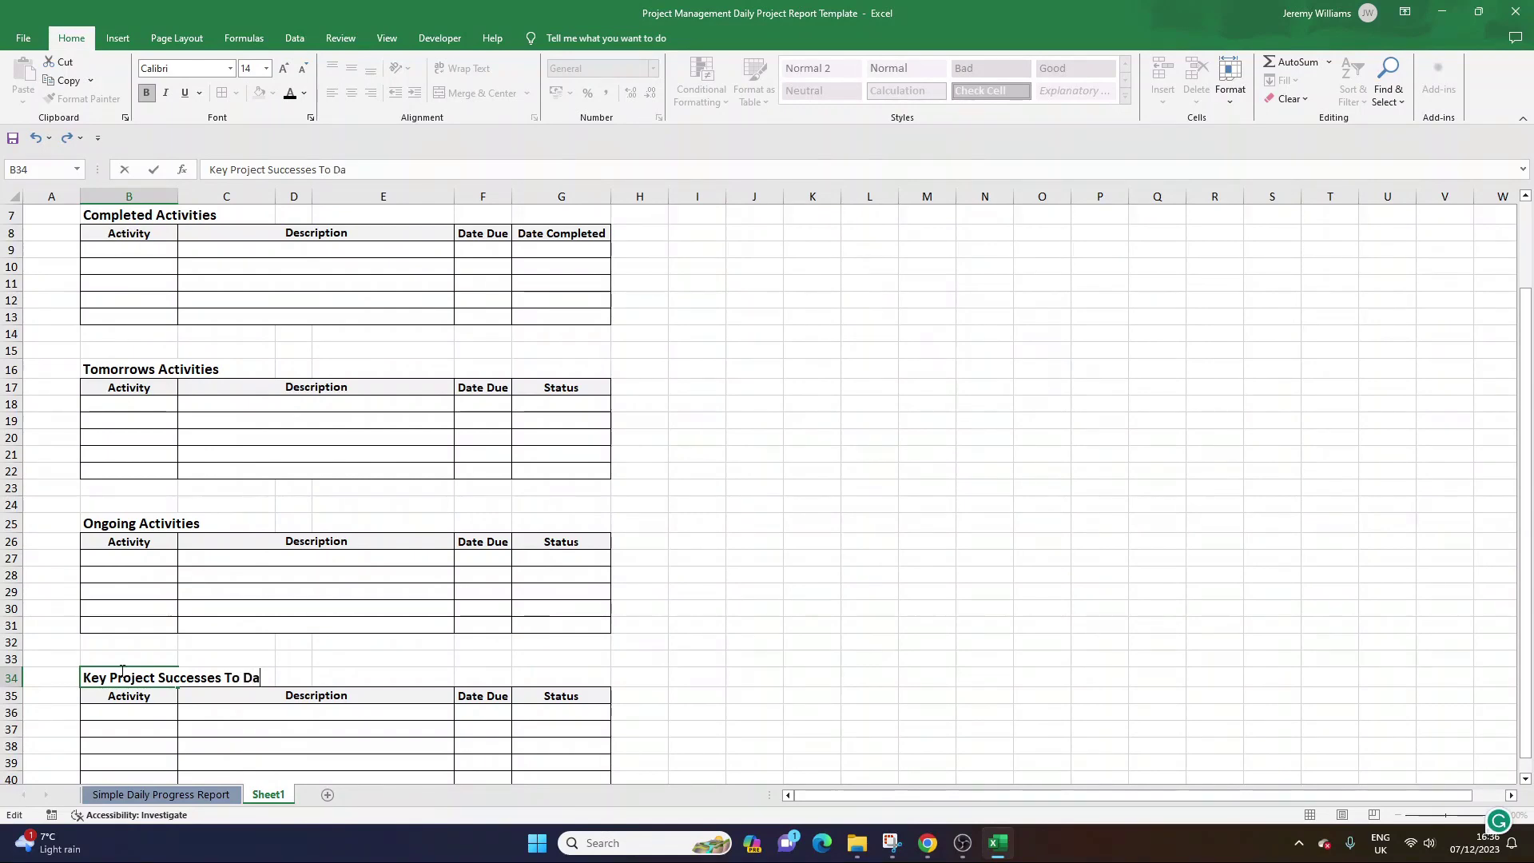
key("Return")
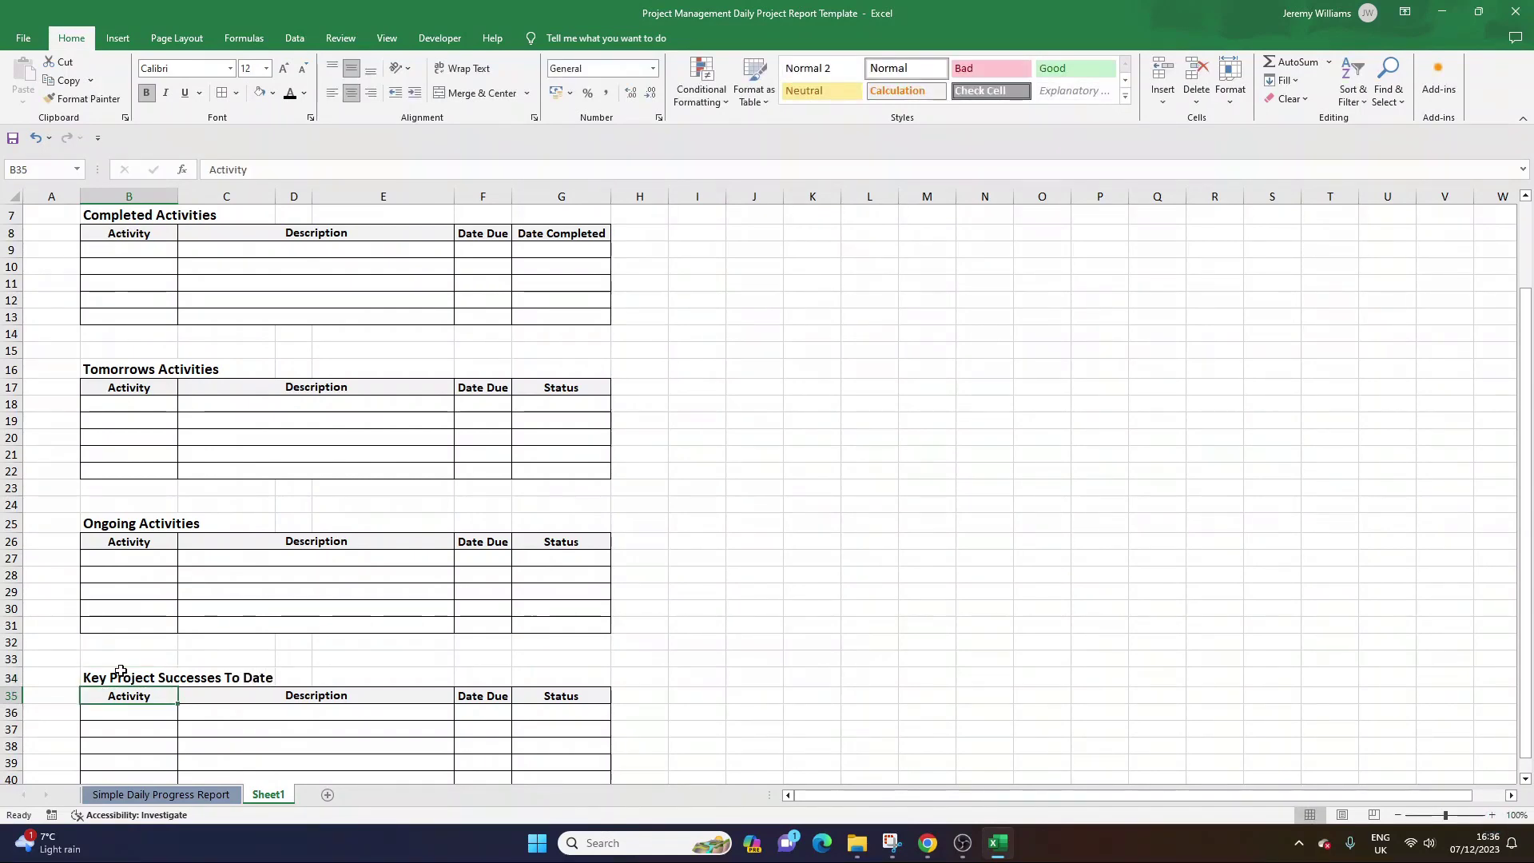
Replace the fourth table's first two column headers with "Success" in B35 and "Overview" in C35.
type("Success")
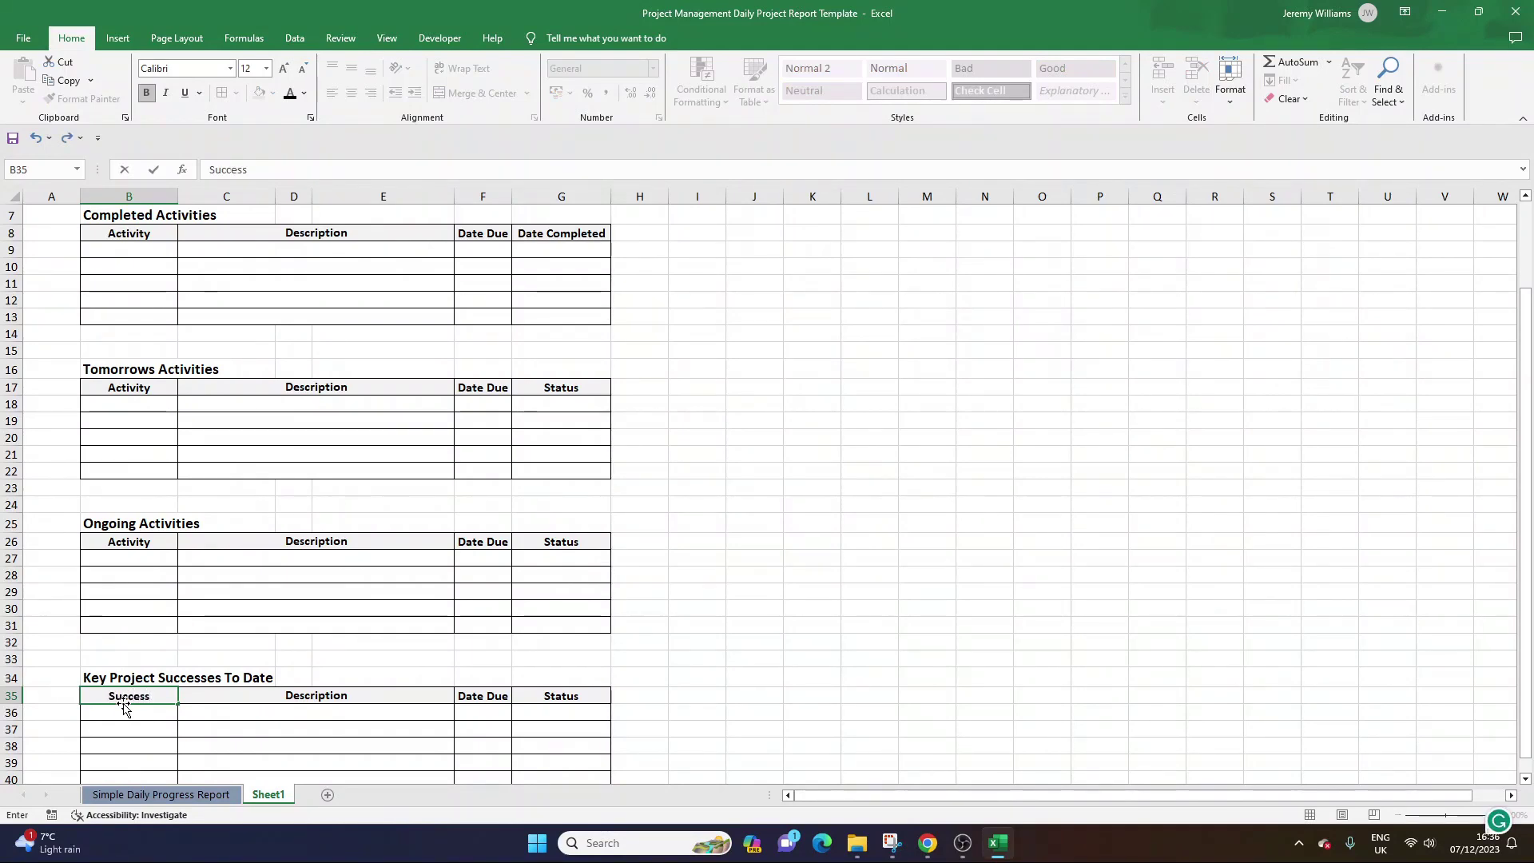
key("Return")
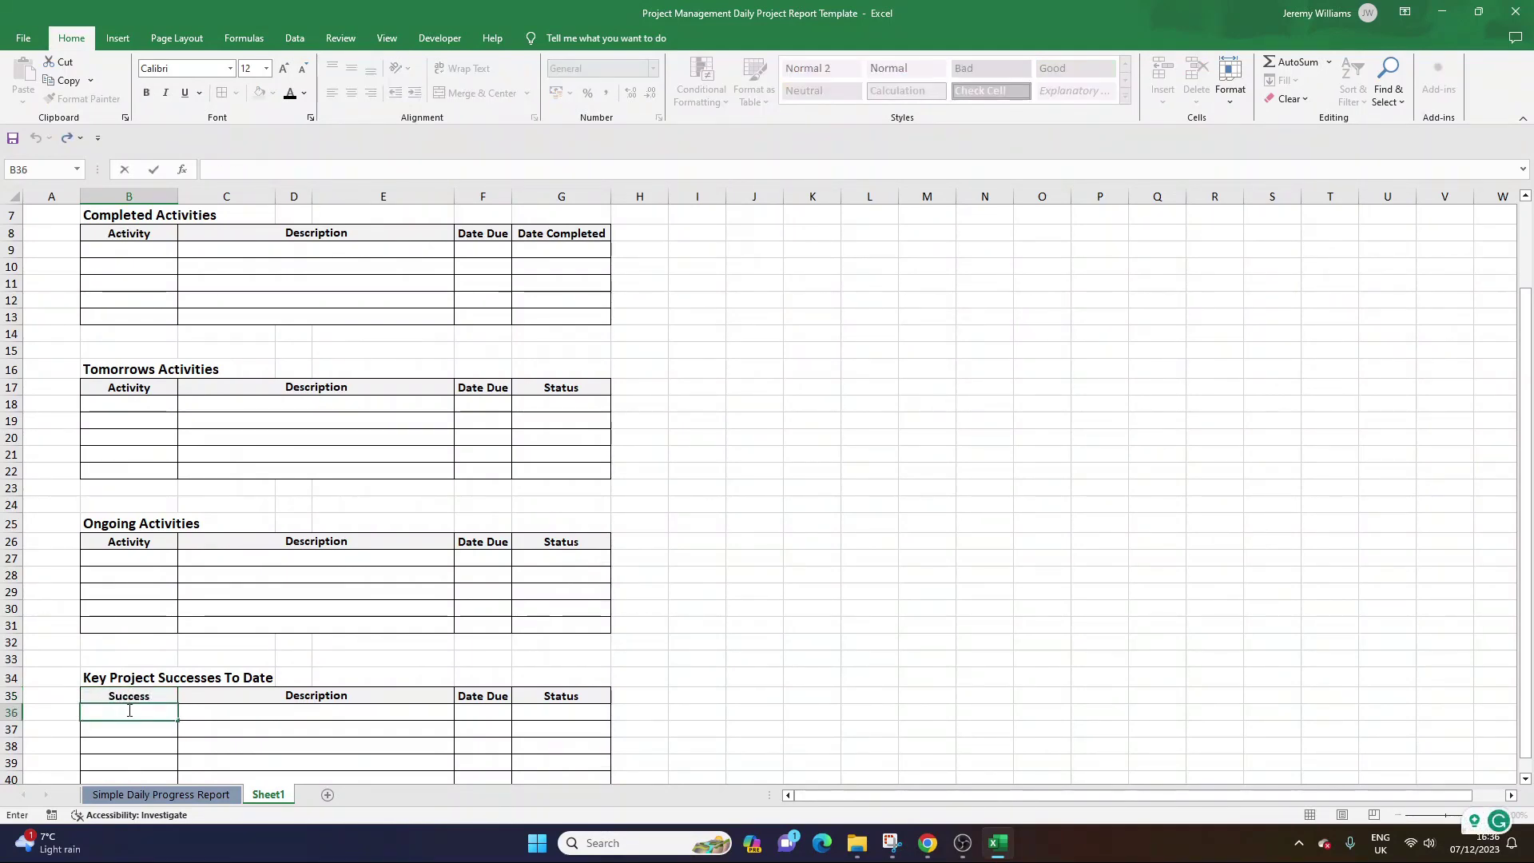
left_click(273, 696)
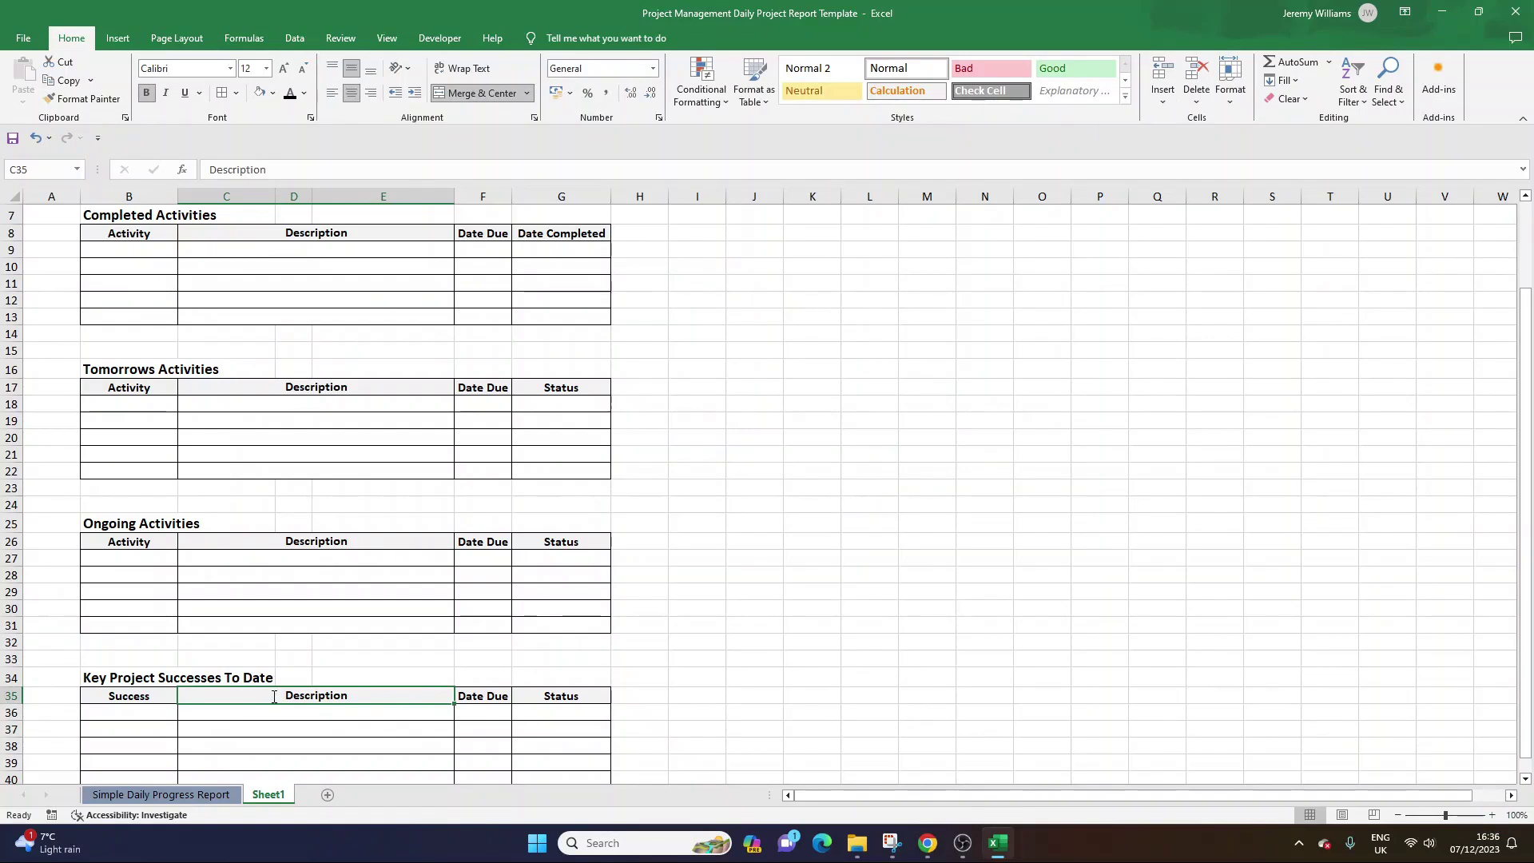
double_click(274, 697)
double_click(274, 697)
type("Overview")
key("Return")
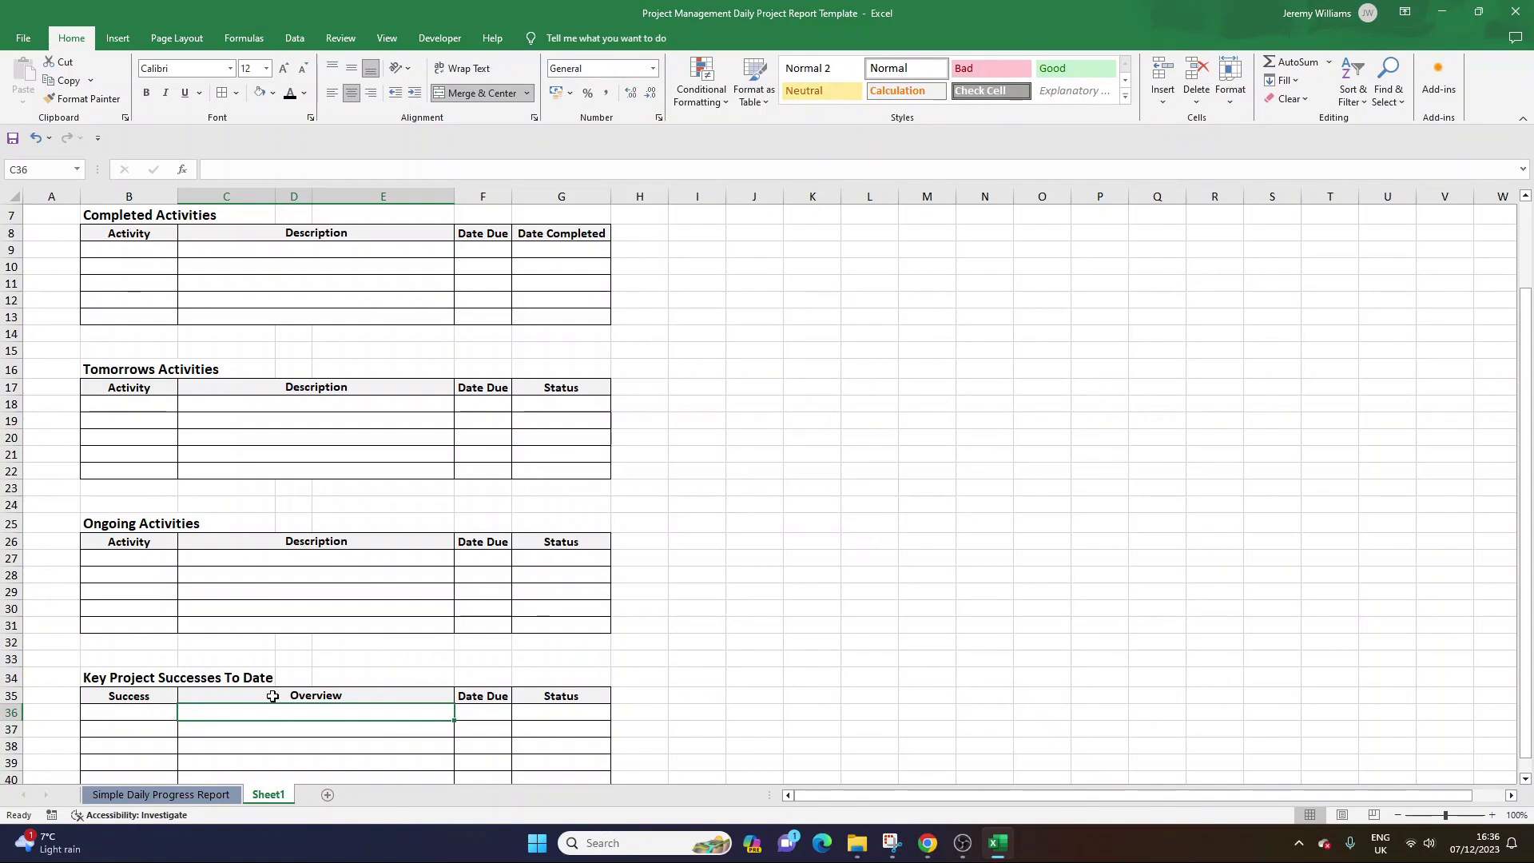
Replace the third column header of the Key Project Successes table, in F35, with "Additional Comments".
left_click(485, 698)
type("Additio")
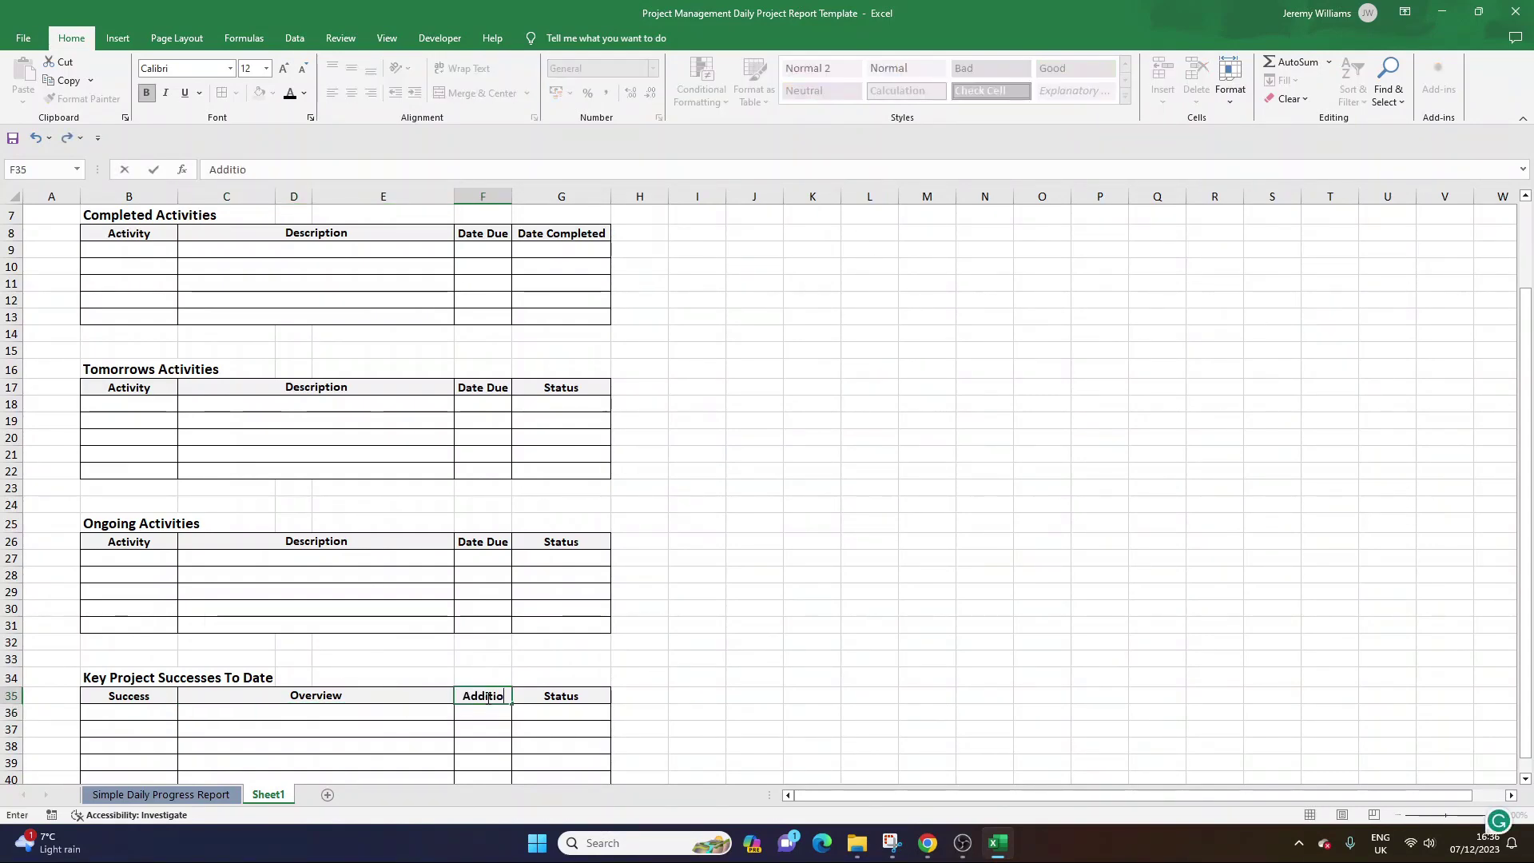
type("nal Comments")
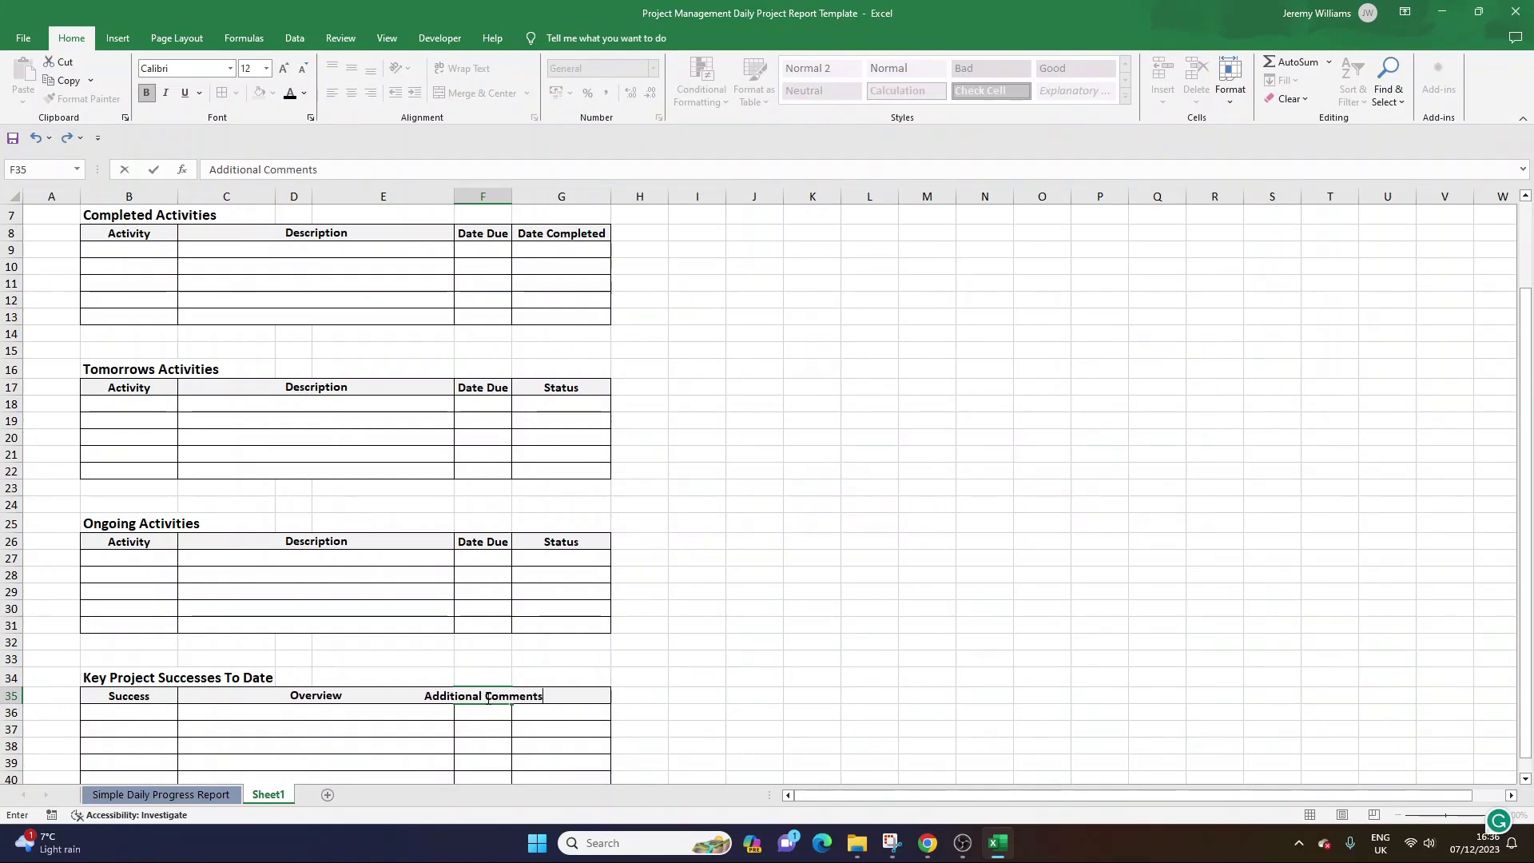
key("Return")
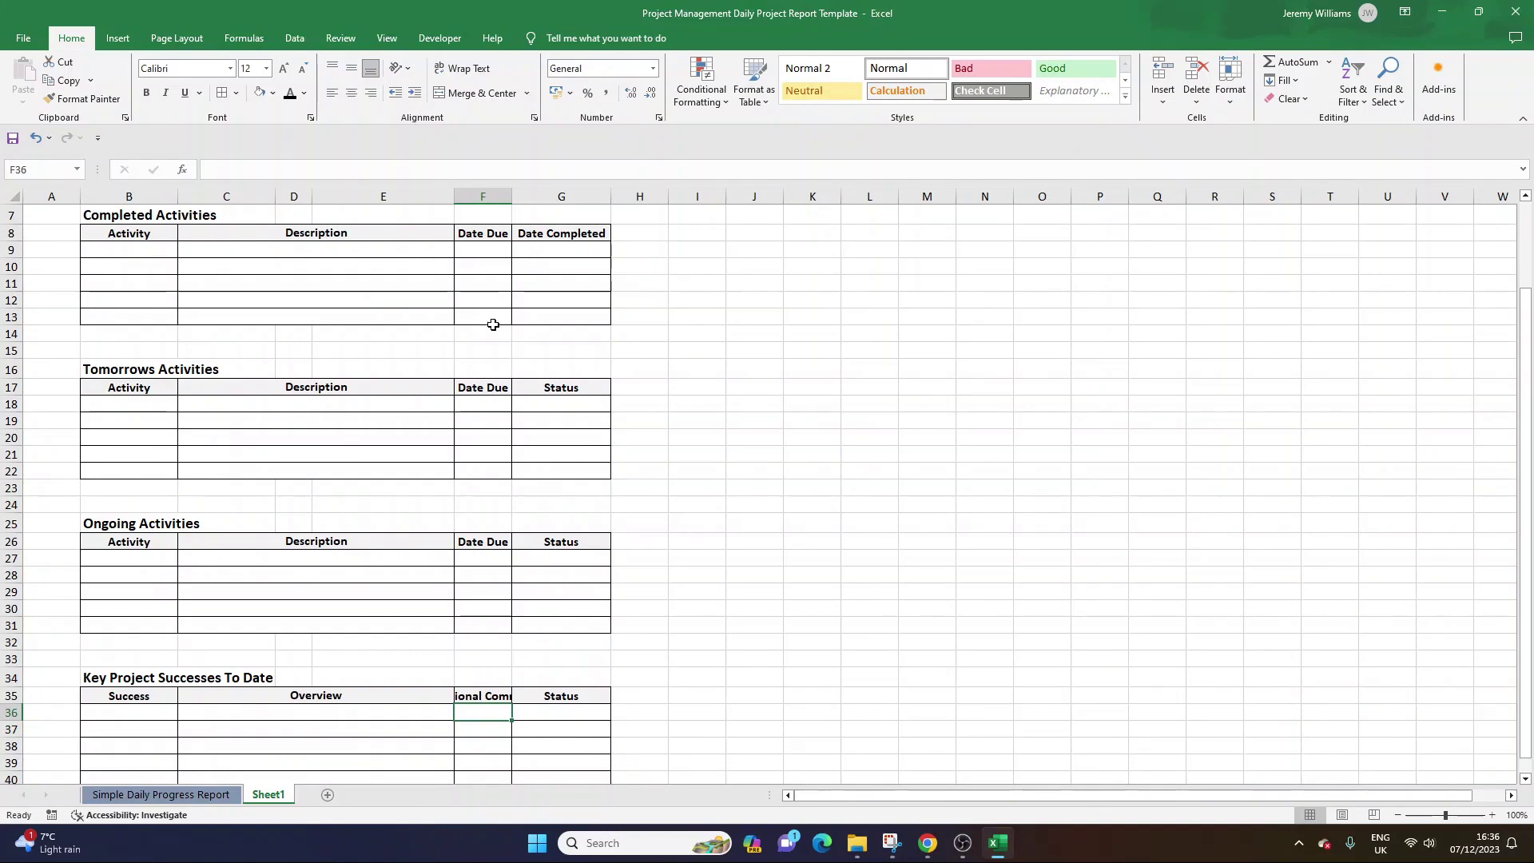
Widen column F and wrap the Additional Comments header text in F35 onto two lines.
left_click_drag(512, 191, 550, 191)
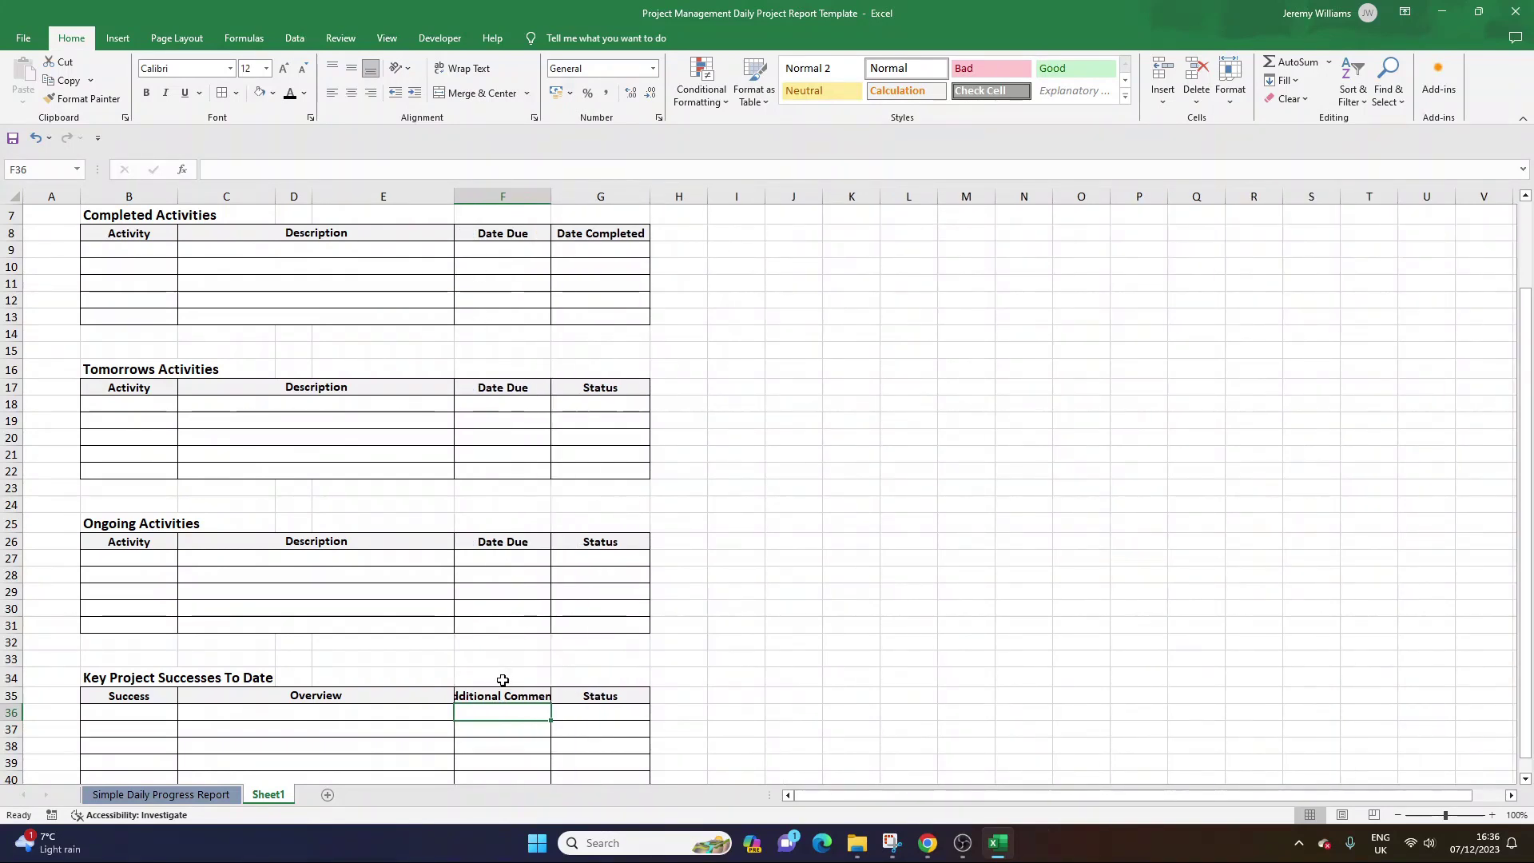
key("Up")
left_click(469, 68)
left_click_drag(551, 192, 542, 192)
Remove the Status column G35:G40 from the Key Project Successes table.
scroll(620, 479, "down", 2)
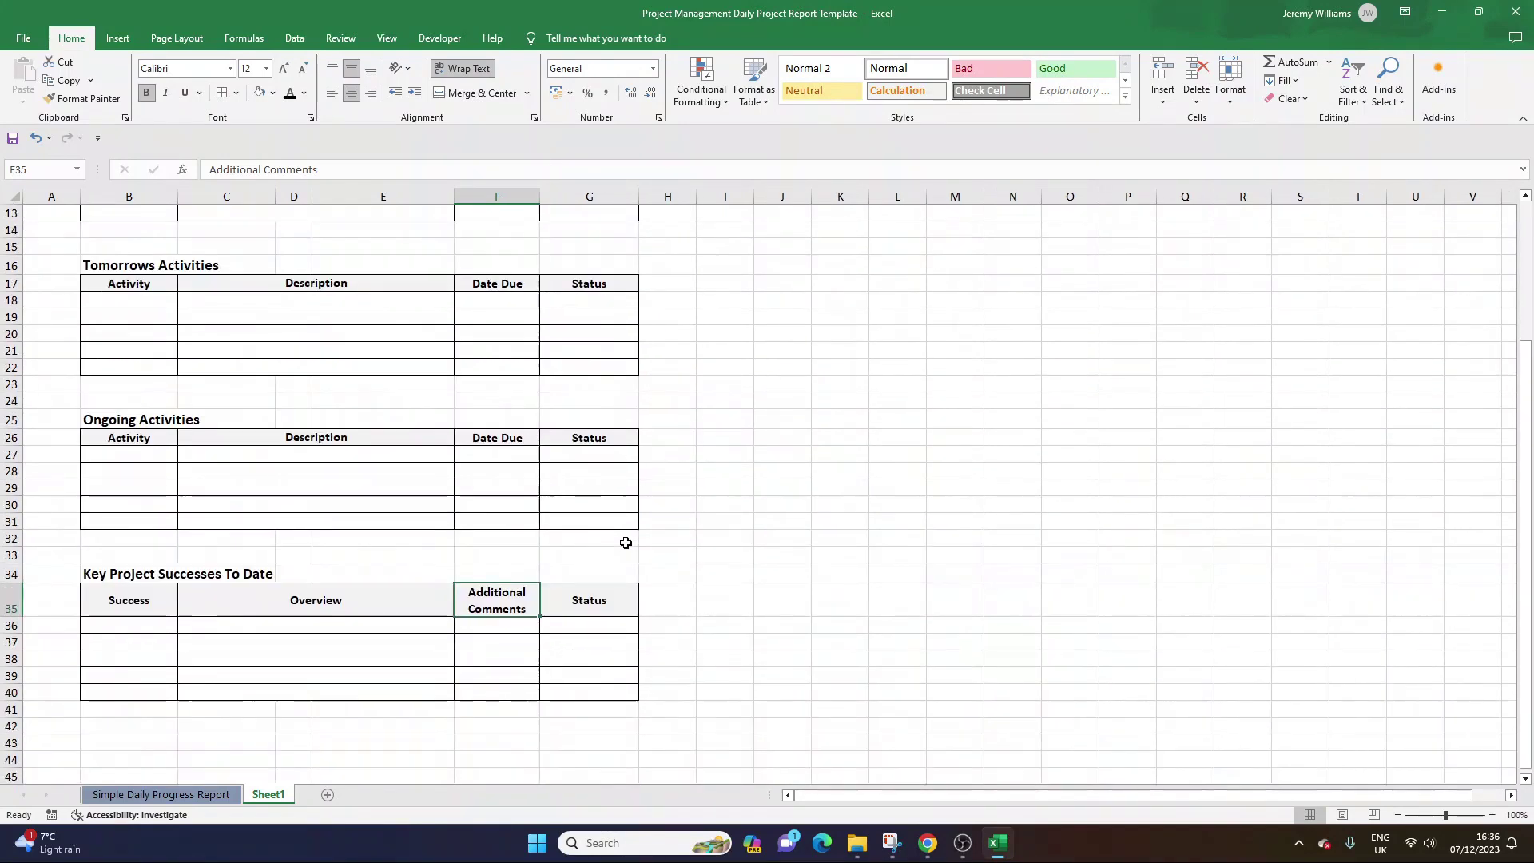
left_click(603, 726)
left_click_drag(639, 733, 712, 591)
Copy the Additional Comments column F35:F40 to H8 beside the Completed Activities table, then widen column H and reduce row 8's height.
left_click_drag(496, 601, 520, 688)
key("ctrl+c")
scroll(637, 481, "up", 4)
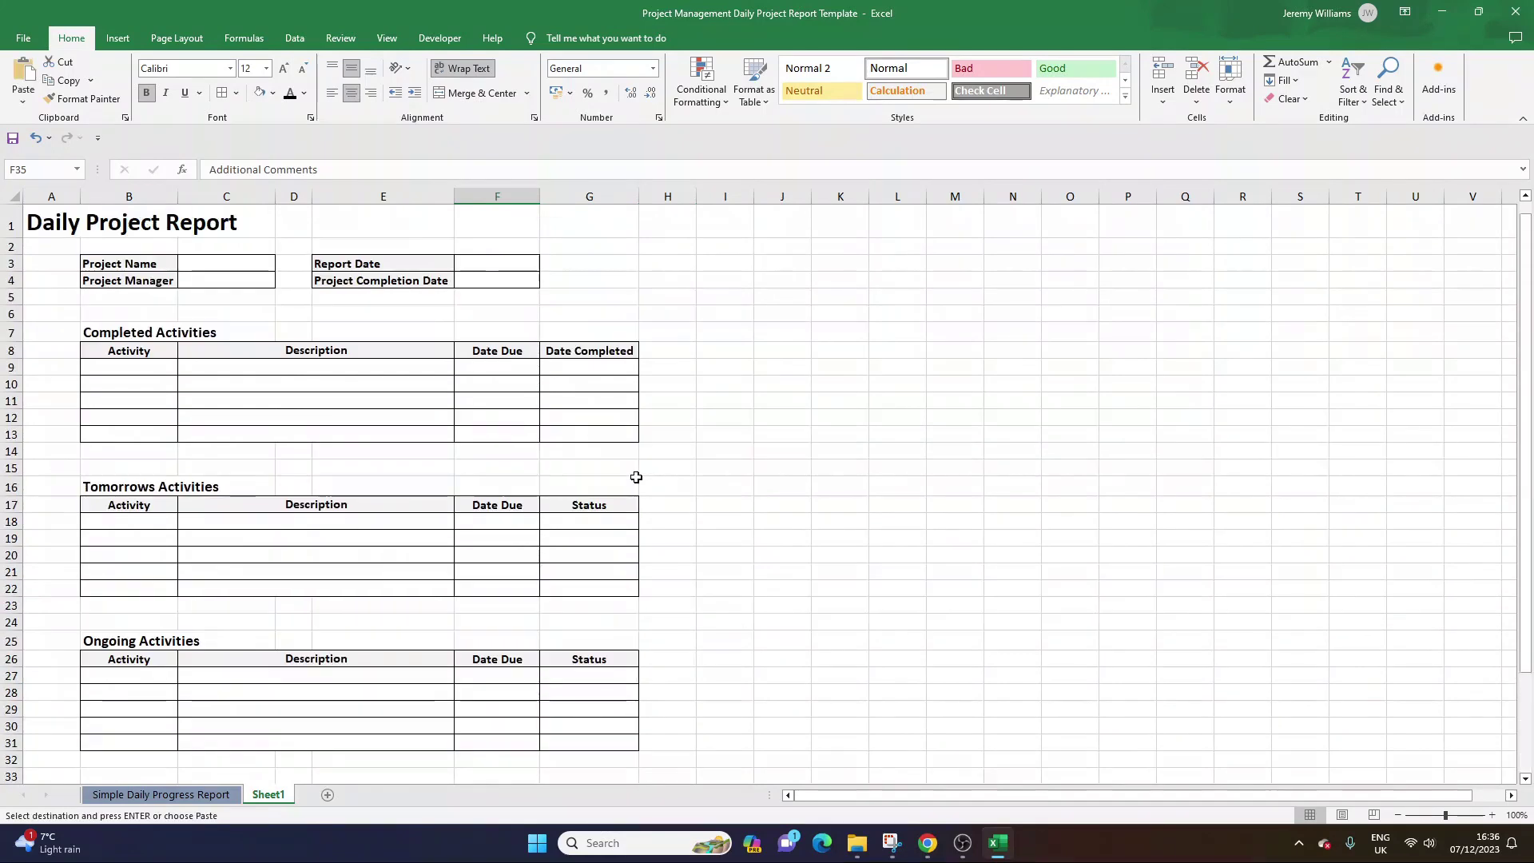
left_click(652, 347)
key("ctrl+v")
left_click_drag(696, 196, 732, 196)
left_click_drag(13, 401, 13, 374)
Paste the copied Additional Comments column beside the Tomorrows Activities table at H17 and the Ongoing Activities table at H26.
left_click(668, 519)
key("ctrl+v")
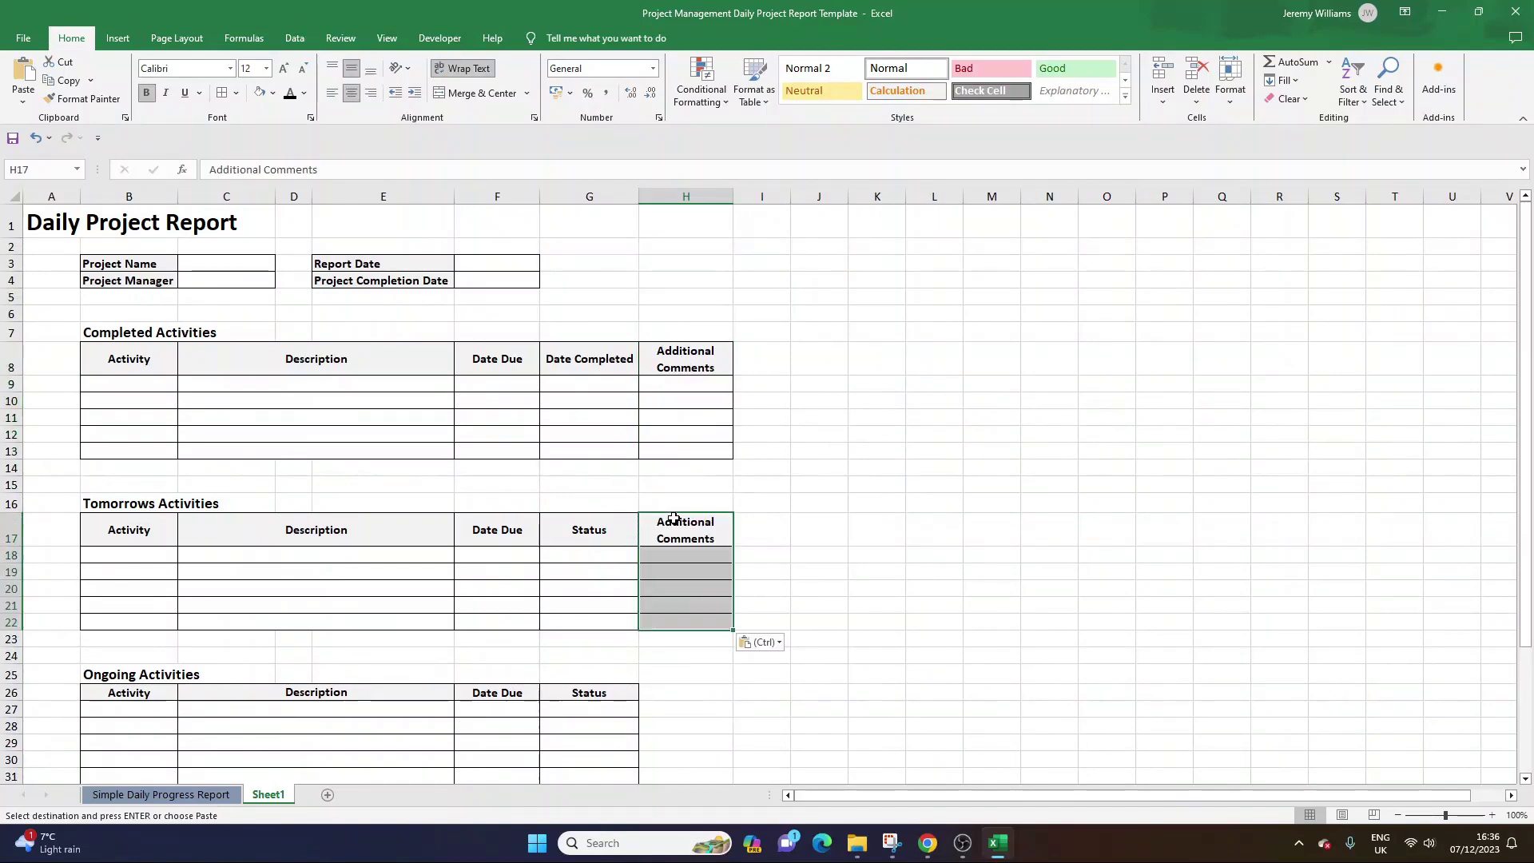
scroll(672, 601, "down", 1)
left_click(683, 620)
key("ctrl+v")
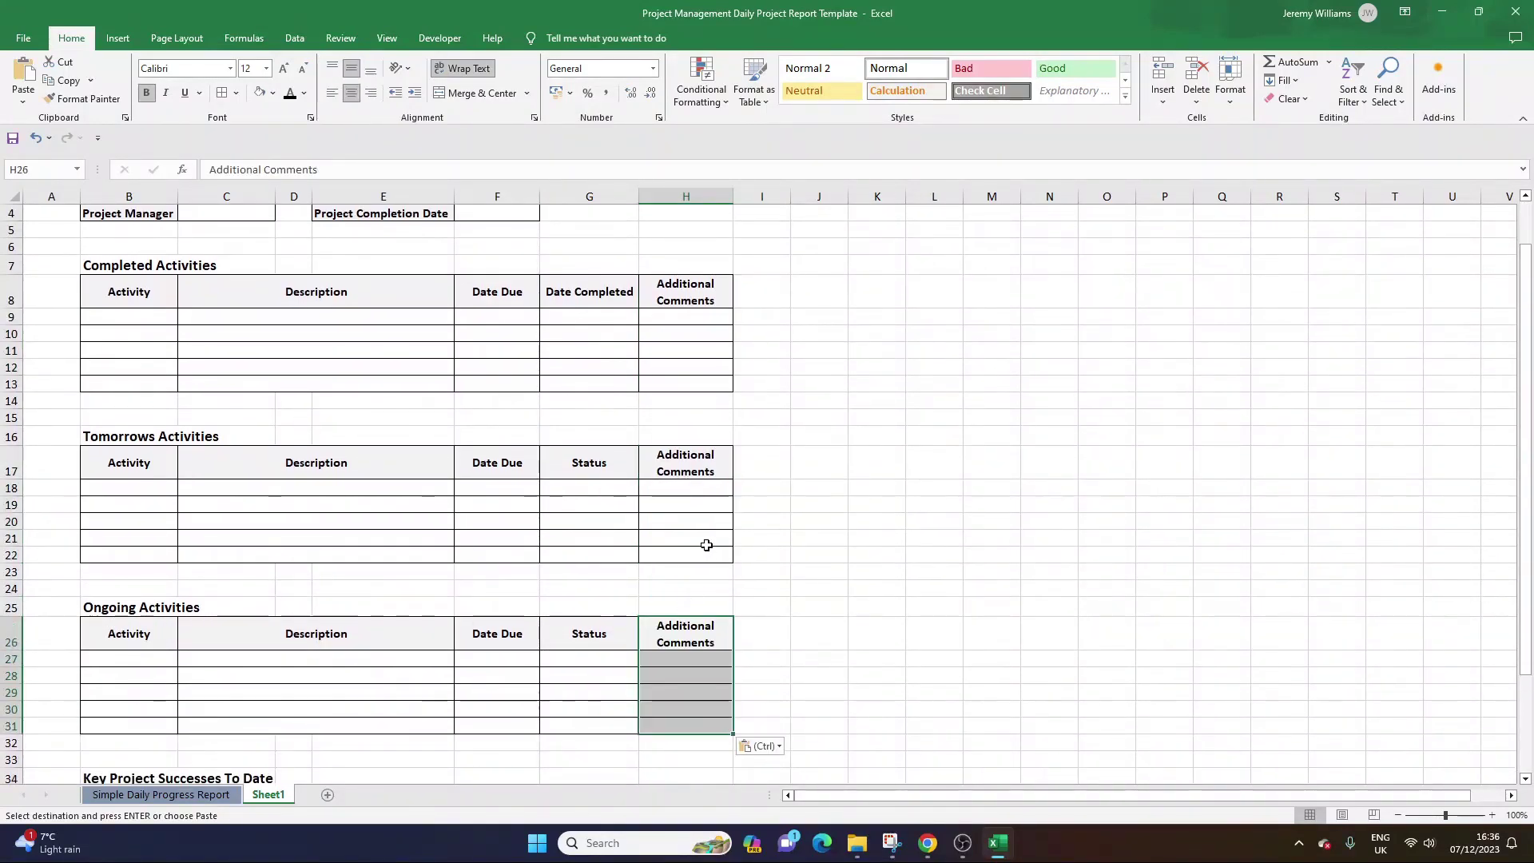
Widen column H until the Additional Comments headers fit on a single line.
scroll(703, 544, "down", 3)
left_click(689, 473)
left_click(691, 491)
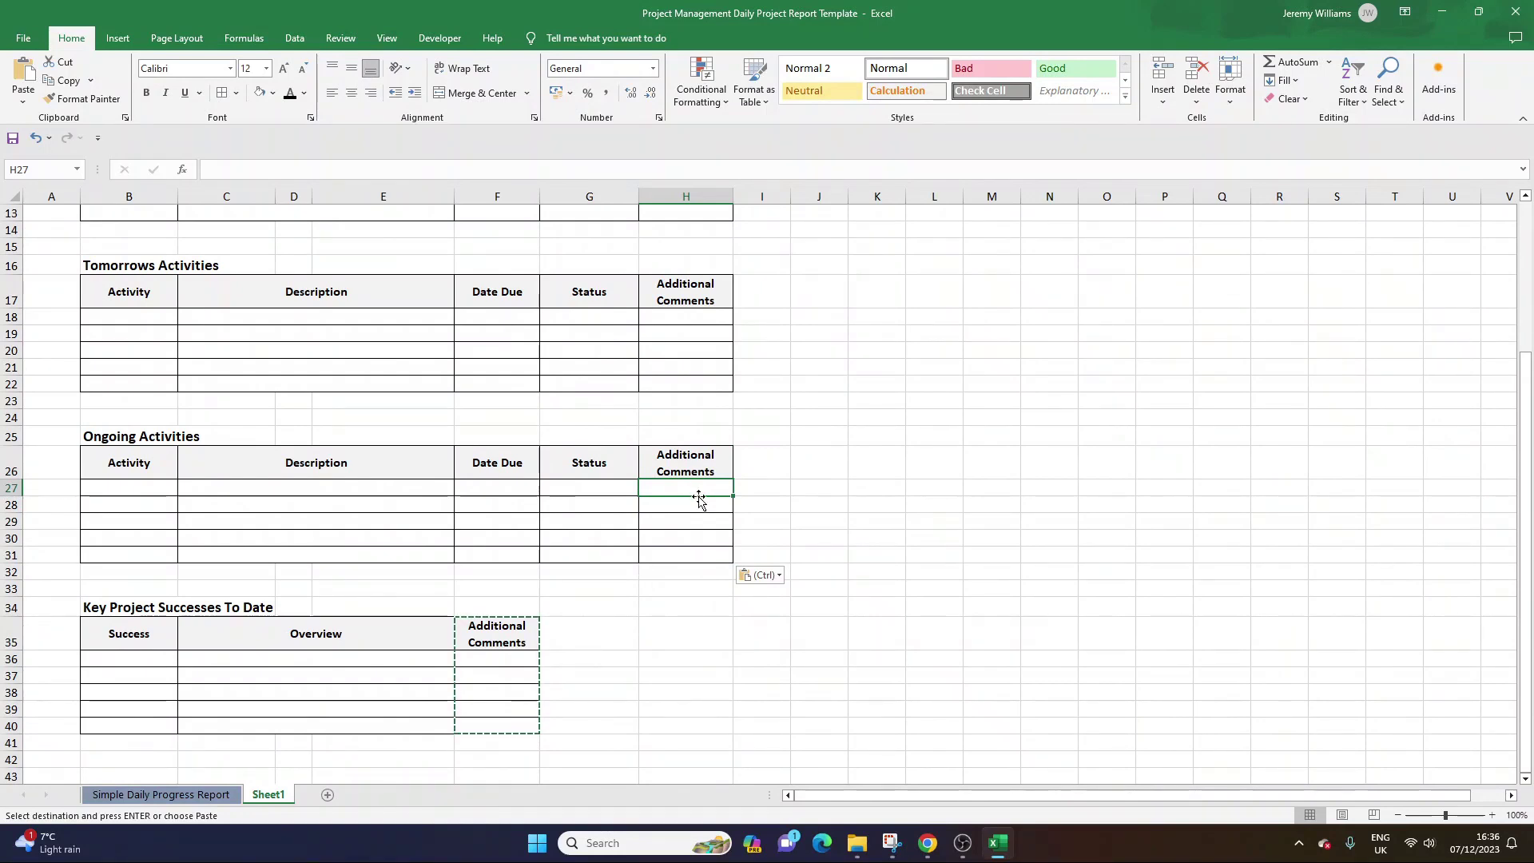
left_click_drag(733, 196, 793, 198)
scroll(724, 367, "up", 4)
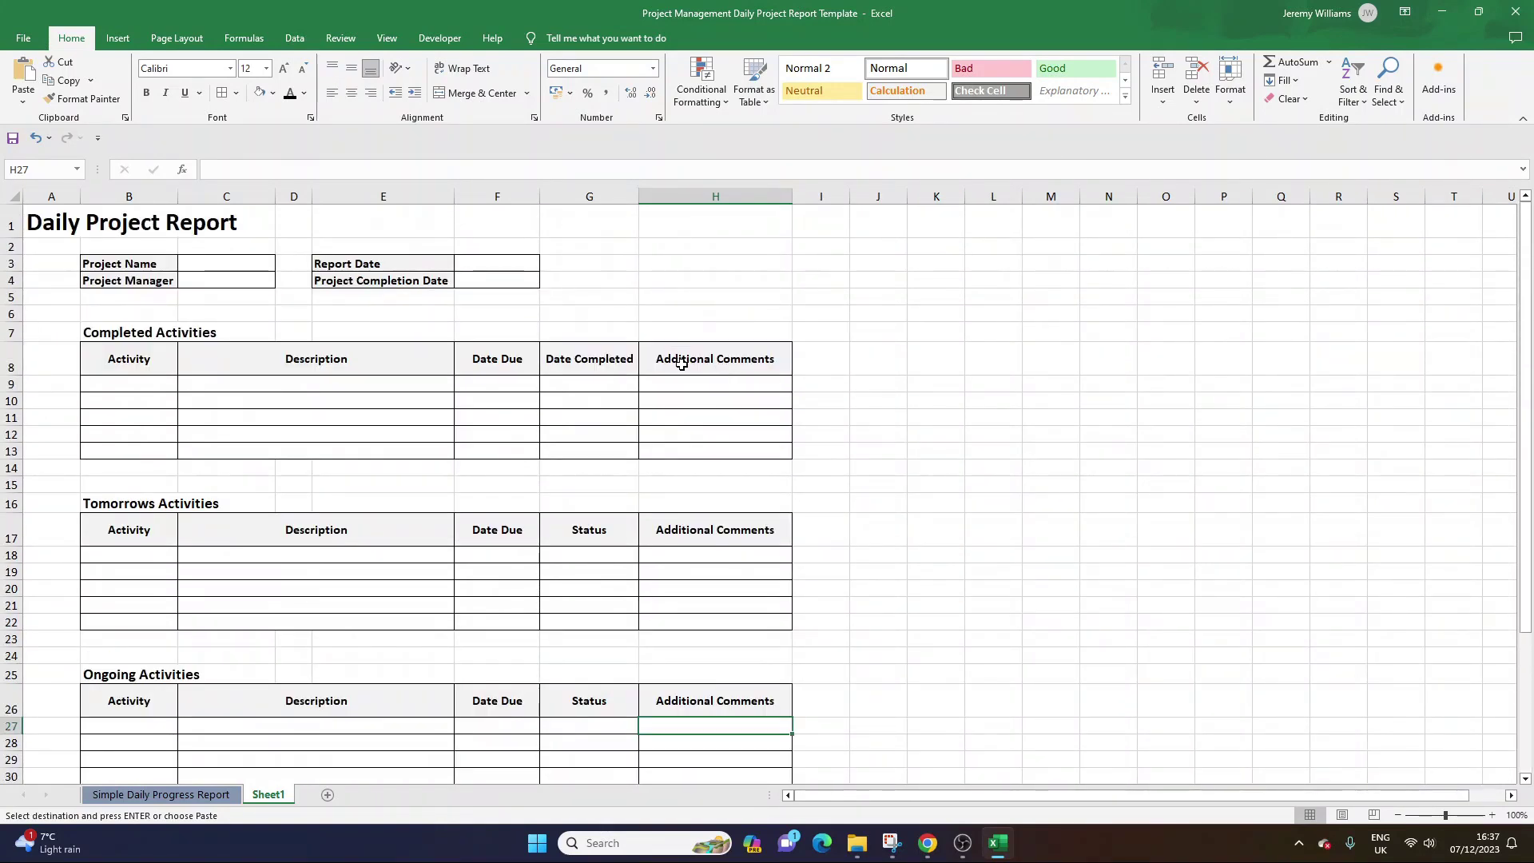
left_click(795, 325)
left_click(872, 329)
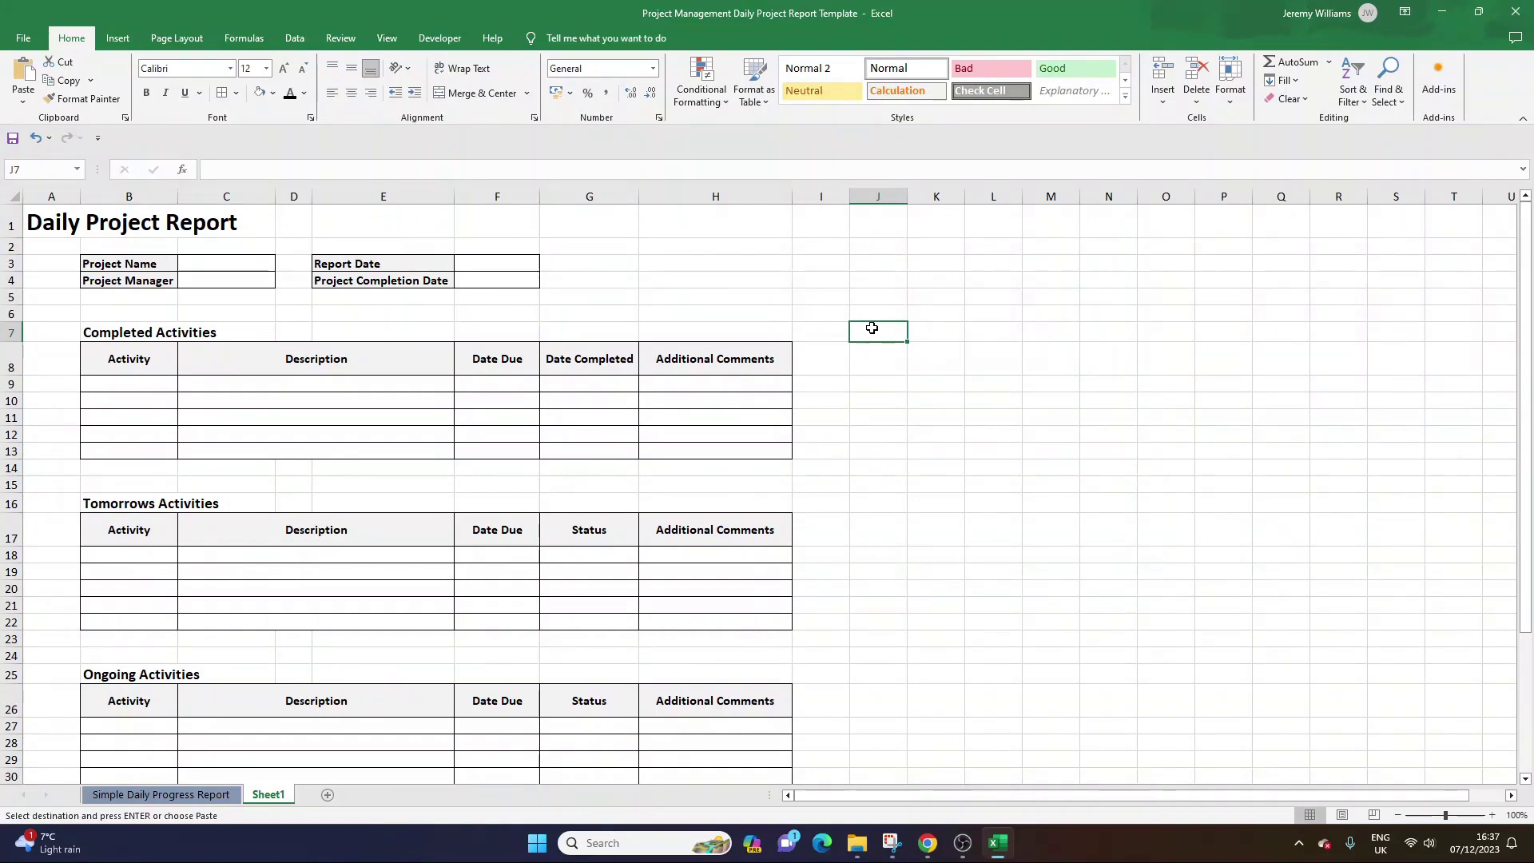
left_click(587, 553)
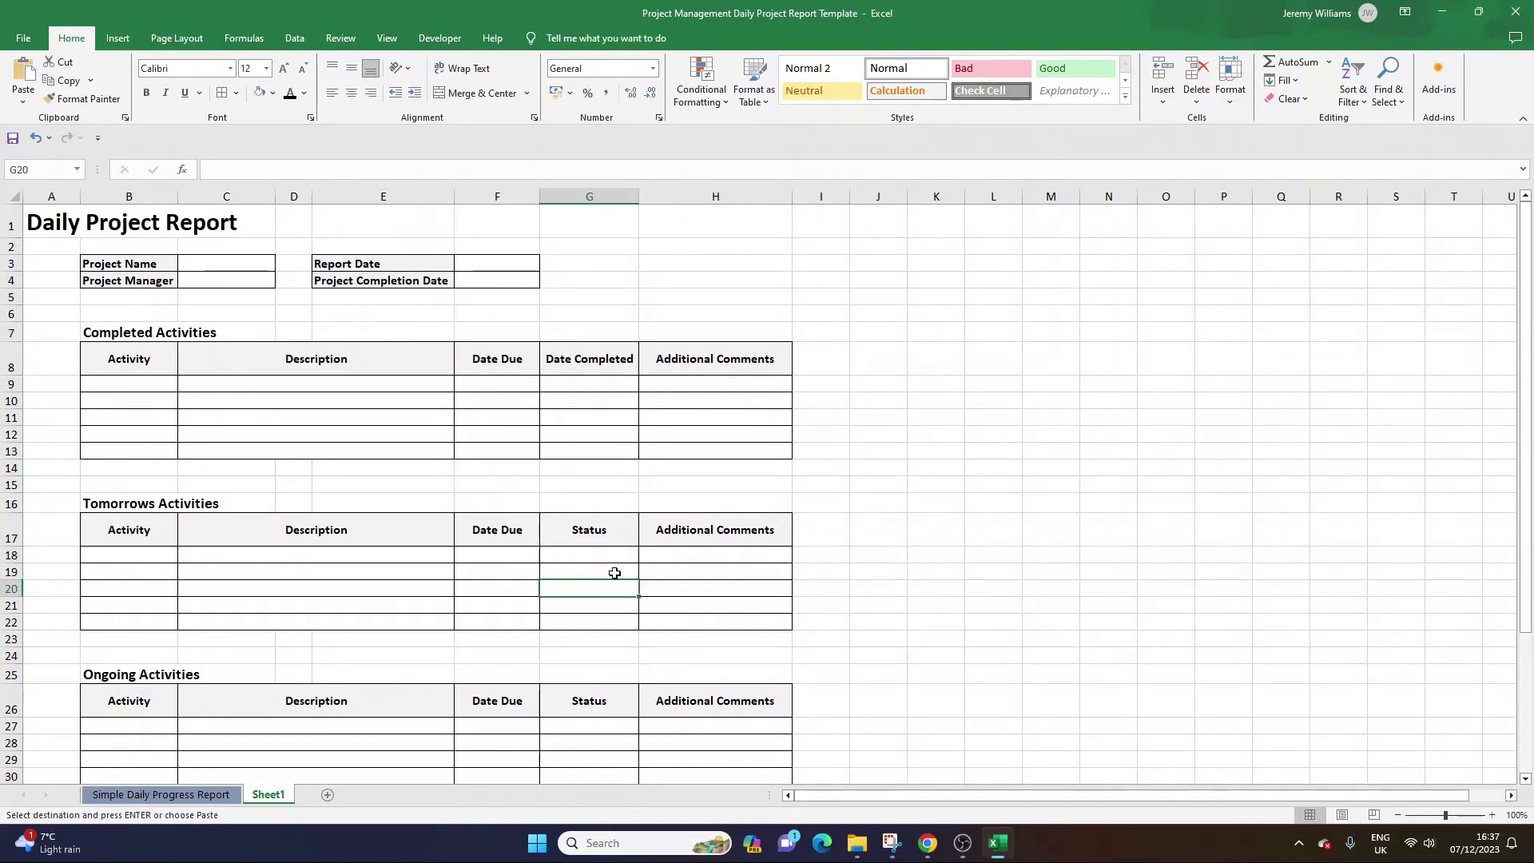
key("Return")
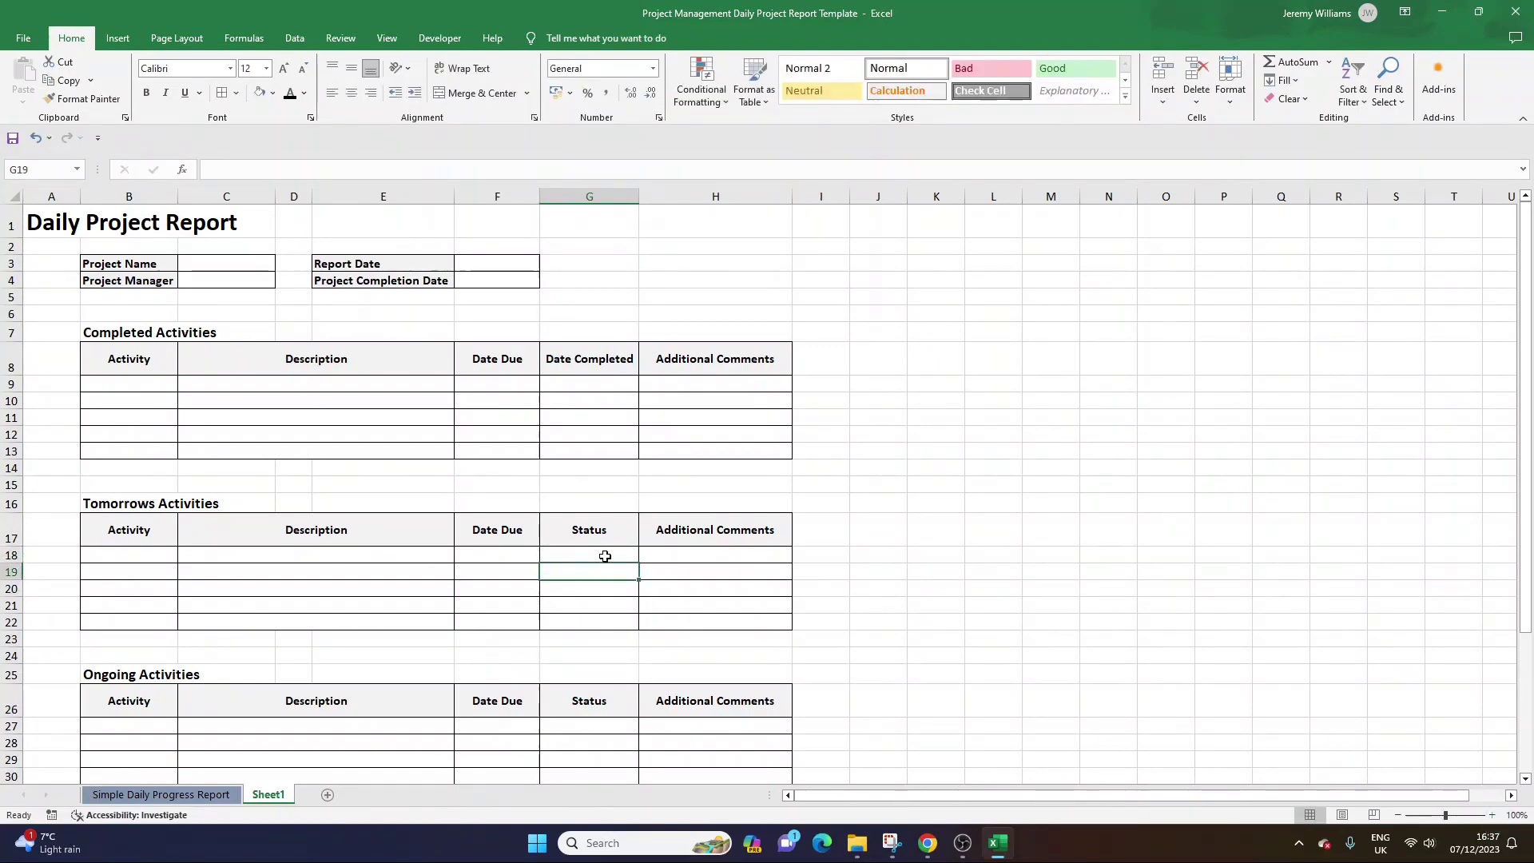
left_click(604, 556)
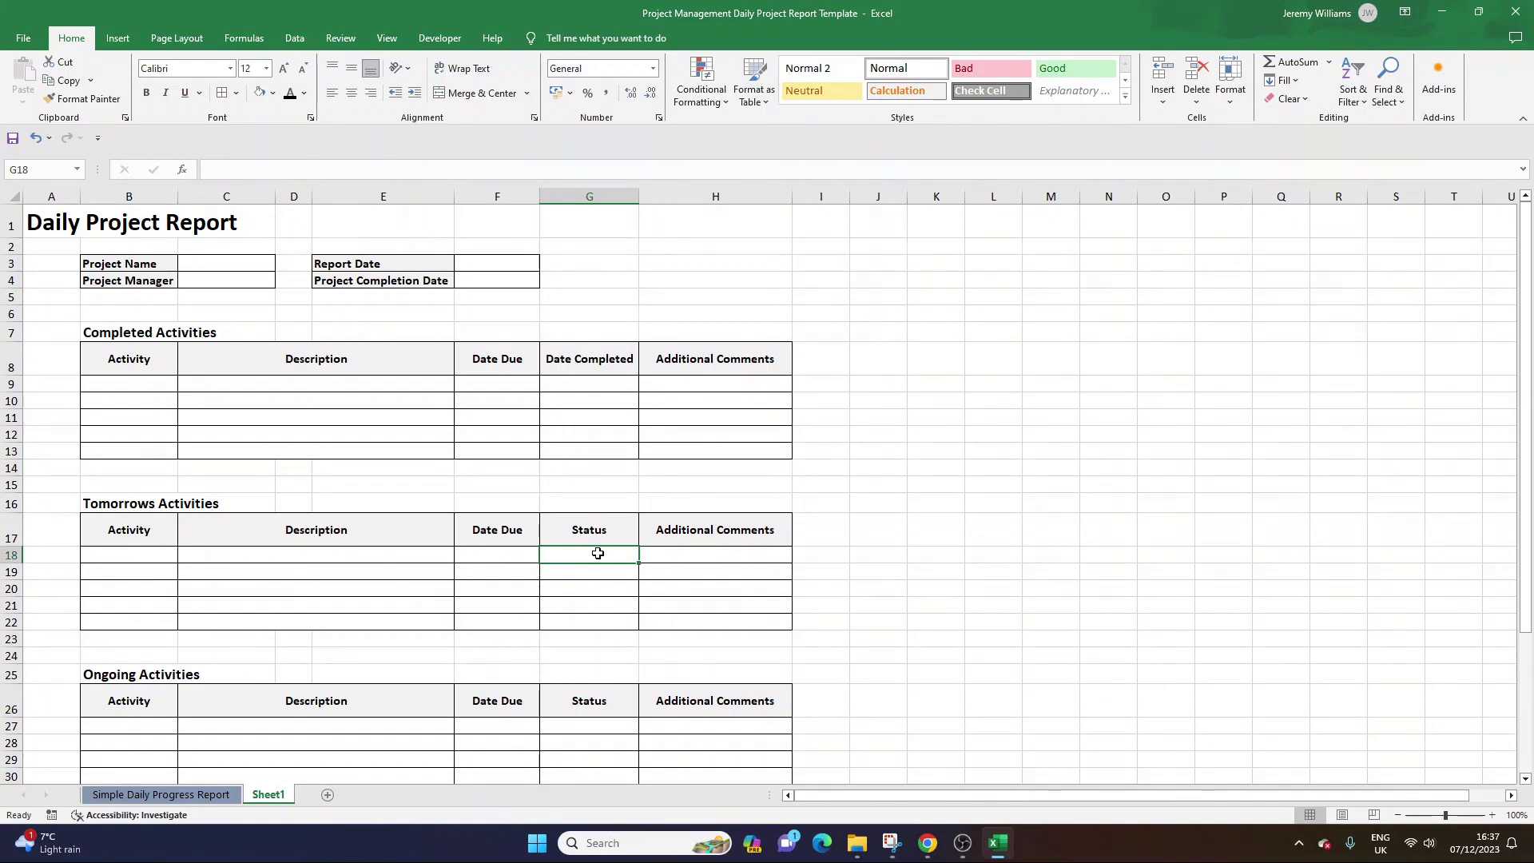
Enter the bold heading "Status Key" in J7 and fit the width of column J to it.
left_click(893, 330)
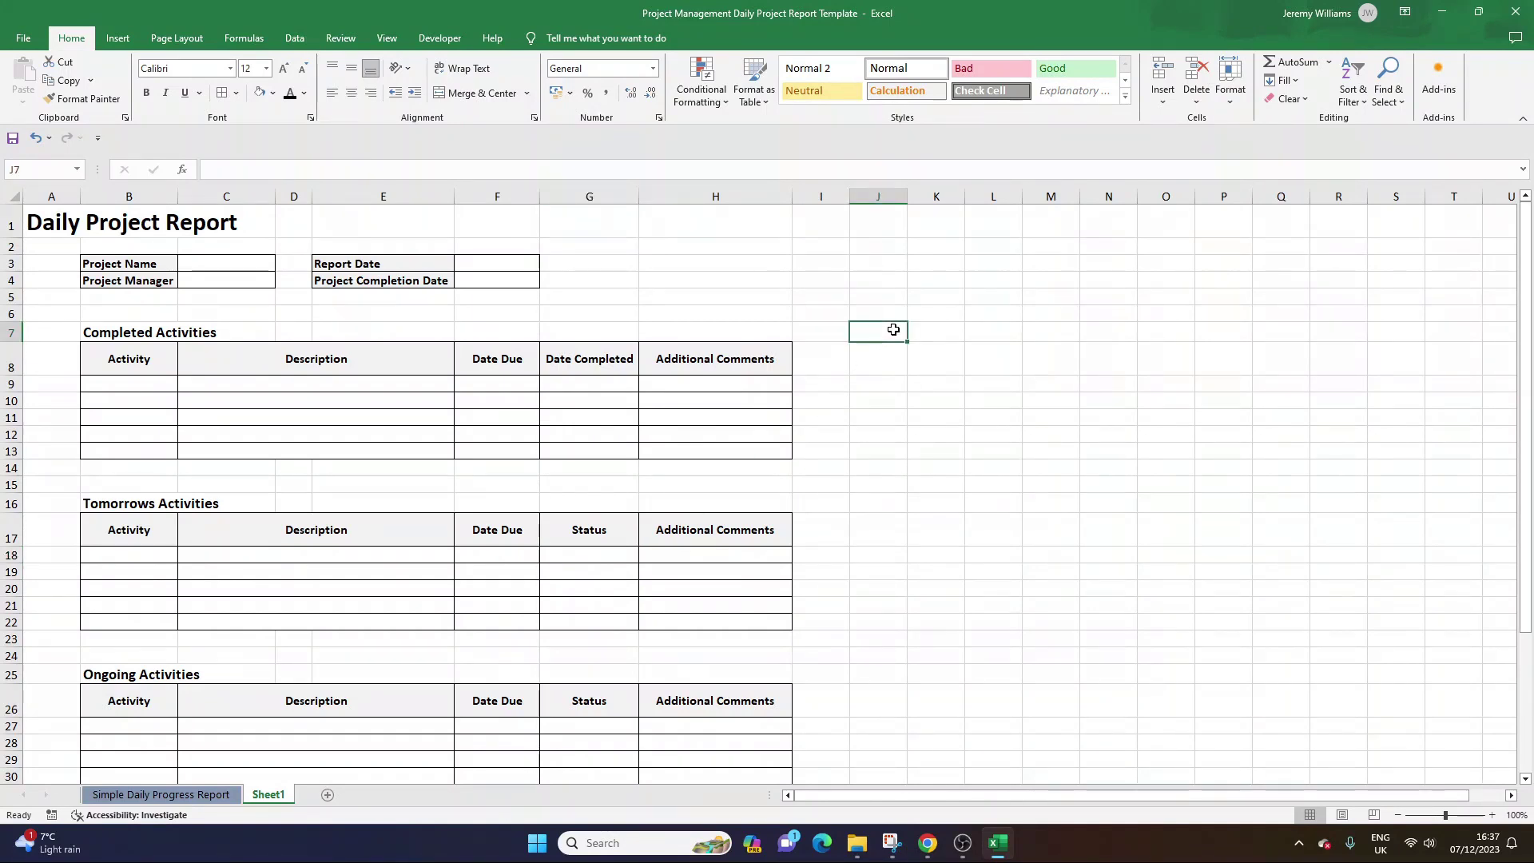
type("Stat")
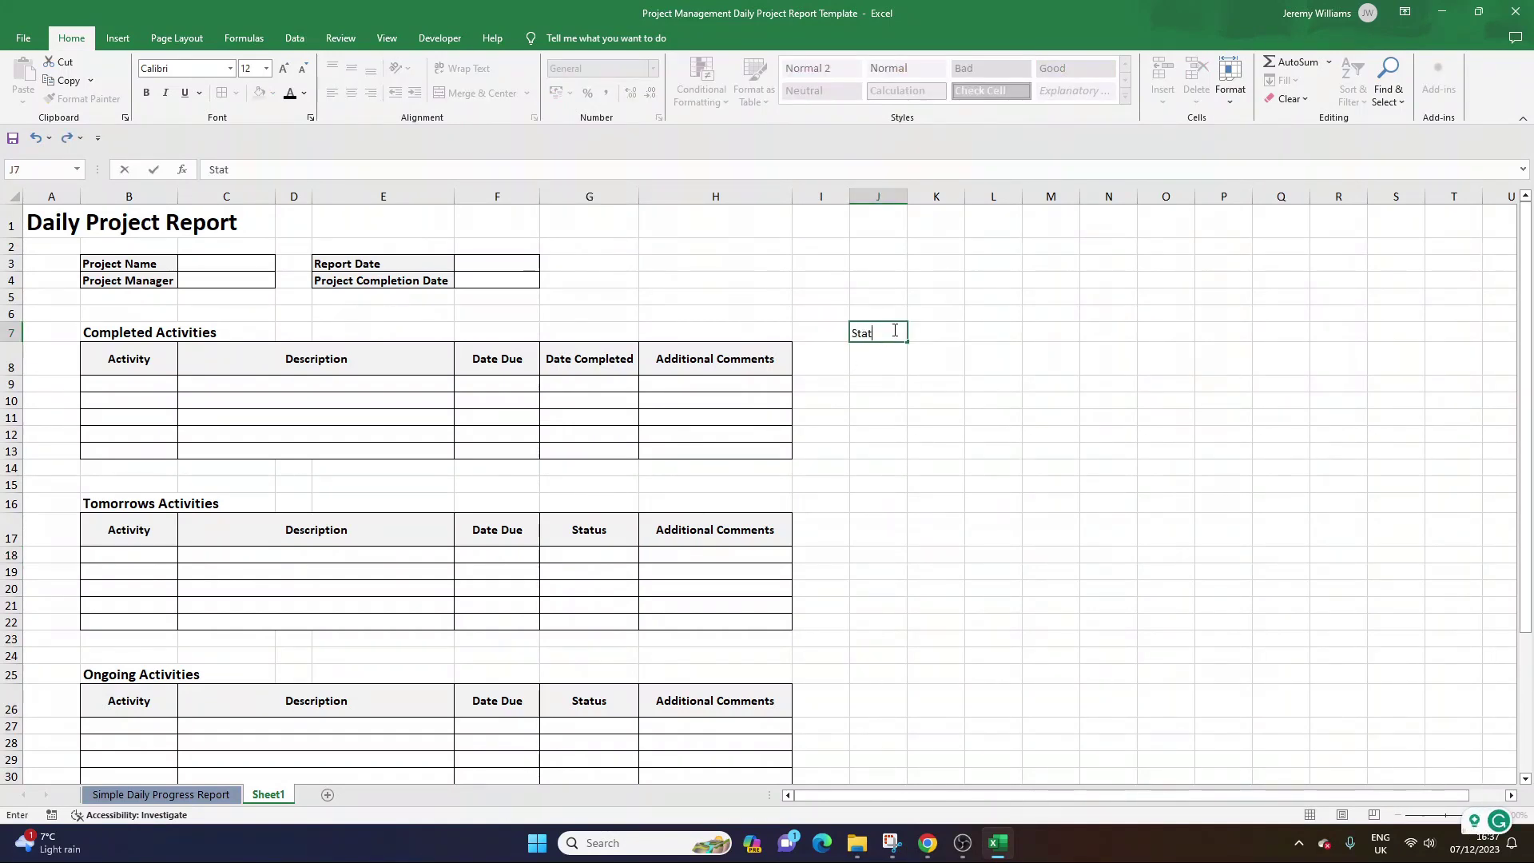
type("us Key")
key("Return")
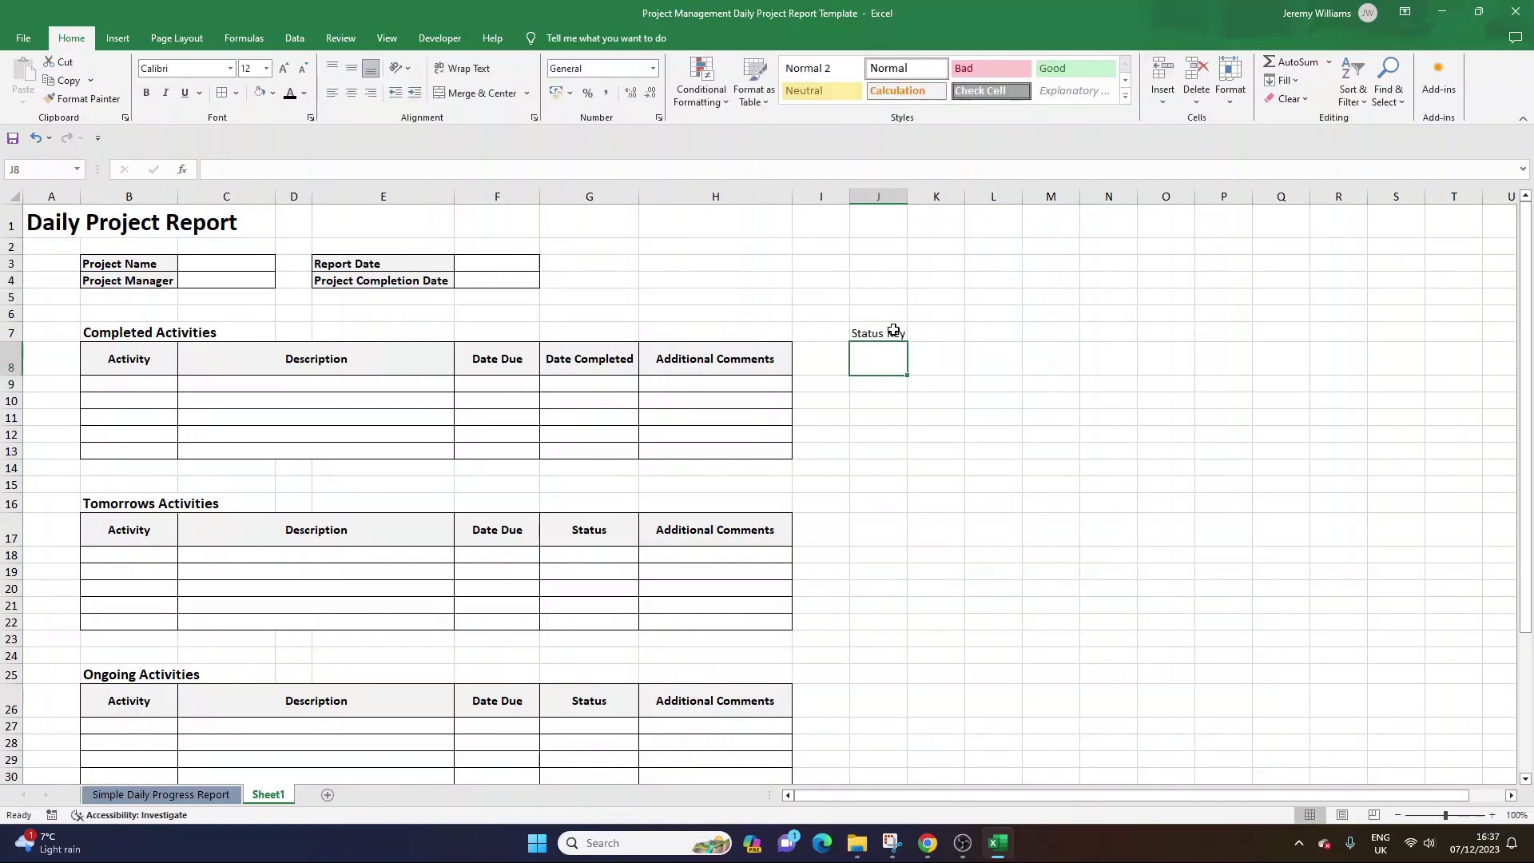
left_click(893, 329)
key("ctrl+b")
key("Return")
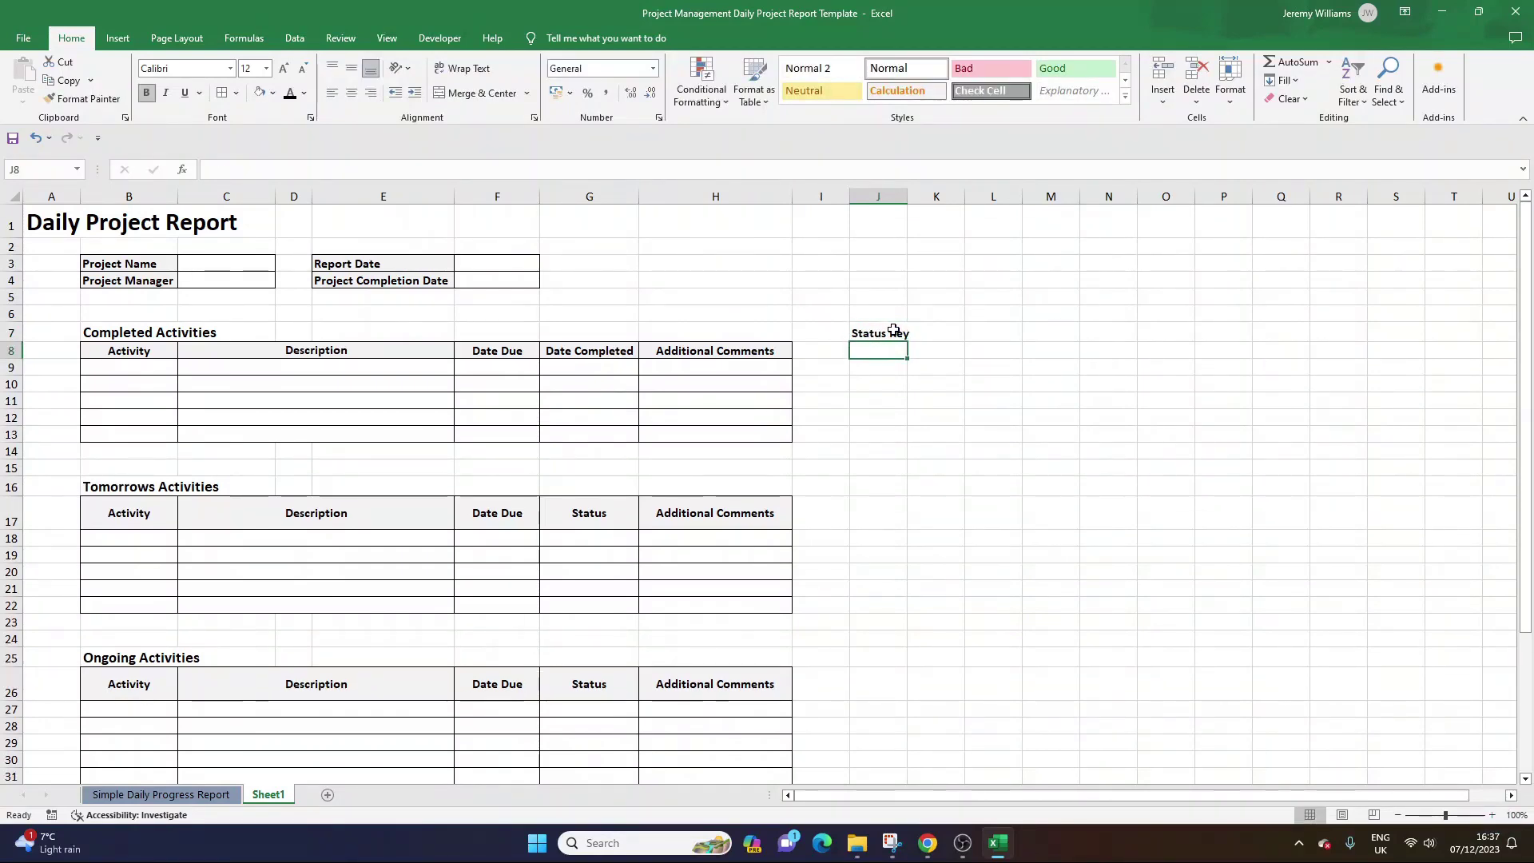
double_click(908, 196)
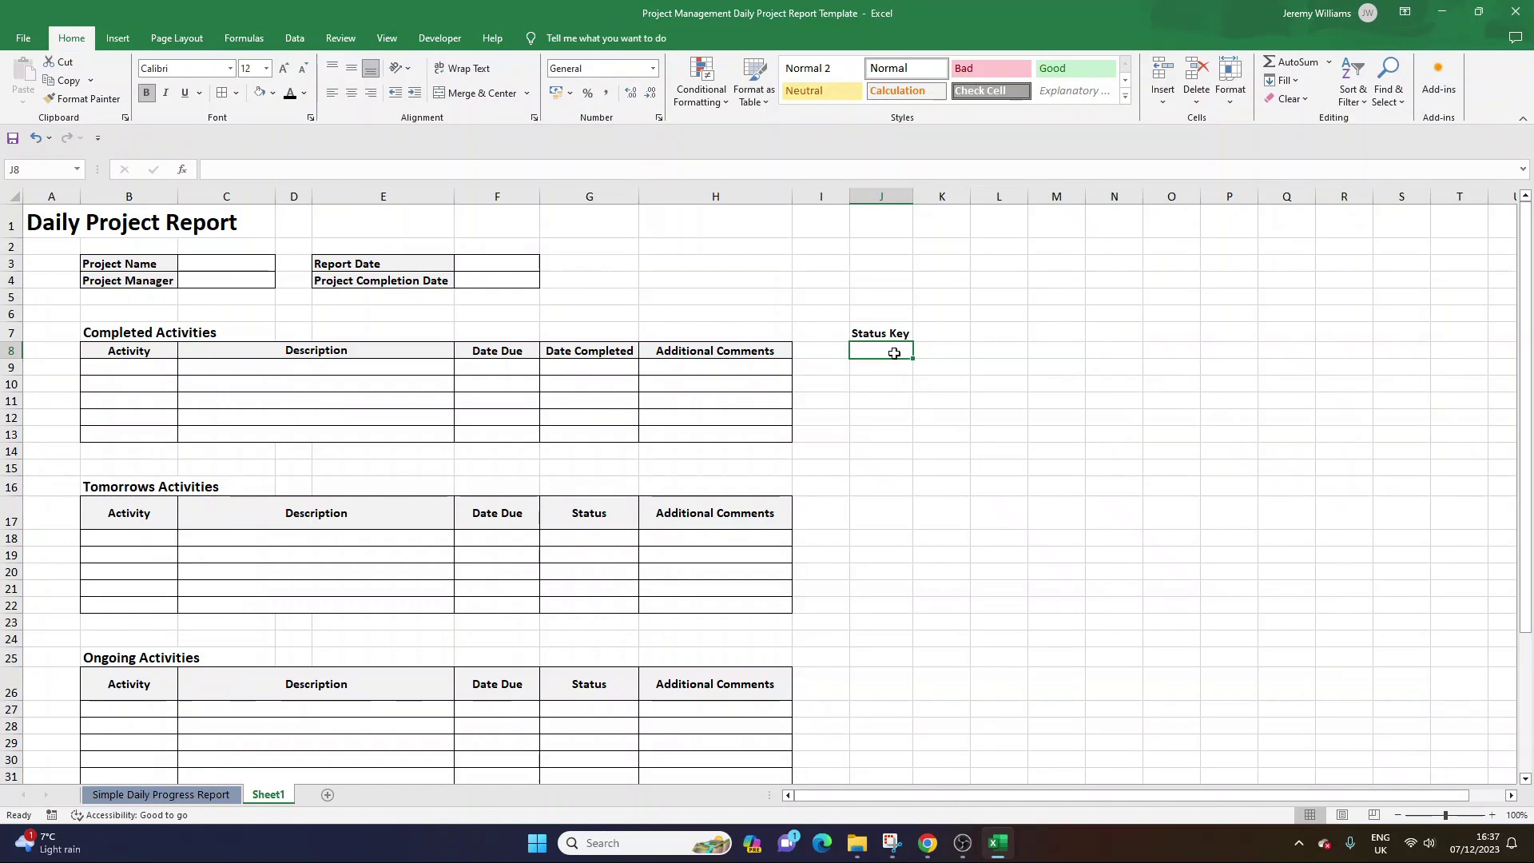
Enter the statuses Not Started, In Progress, On Hold and Completed in J8:J11 under the Status Key heading.
type("Not Started")
key("Return")
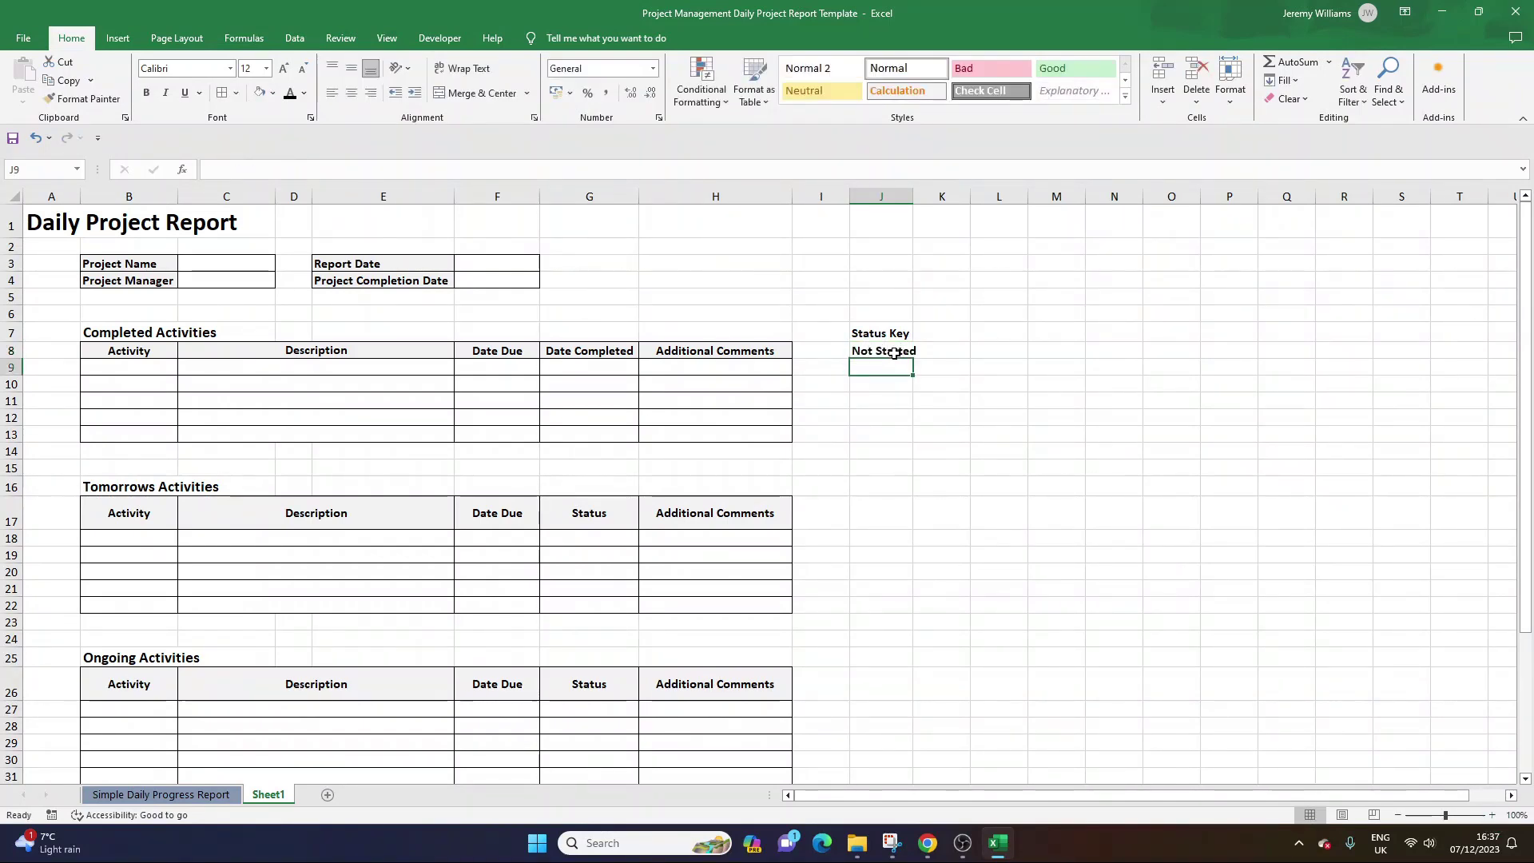
type("In Progress")
key("Return")
type("On Hold")
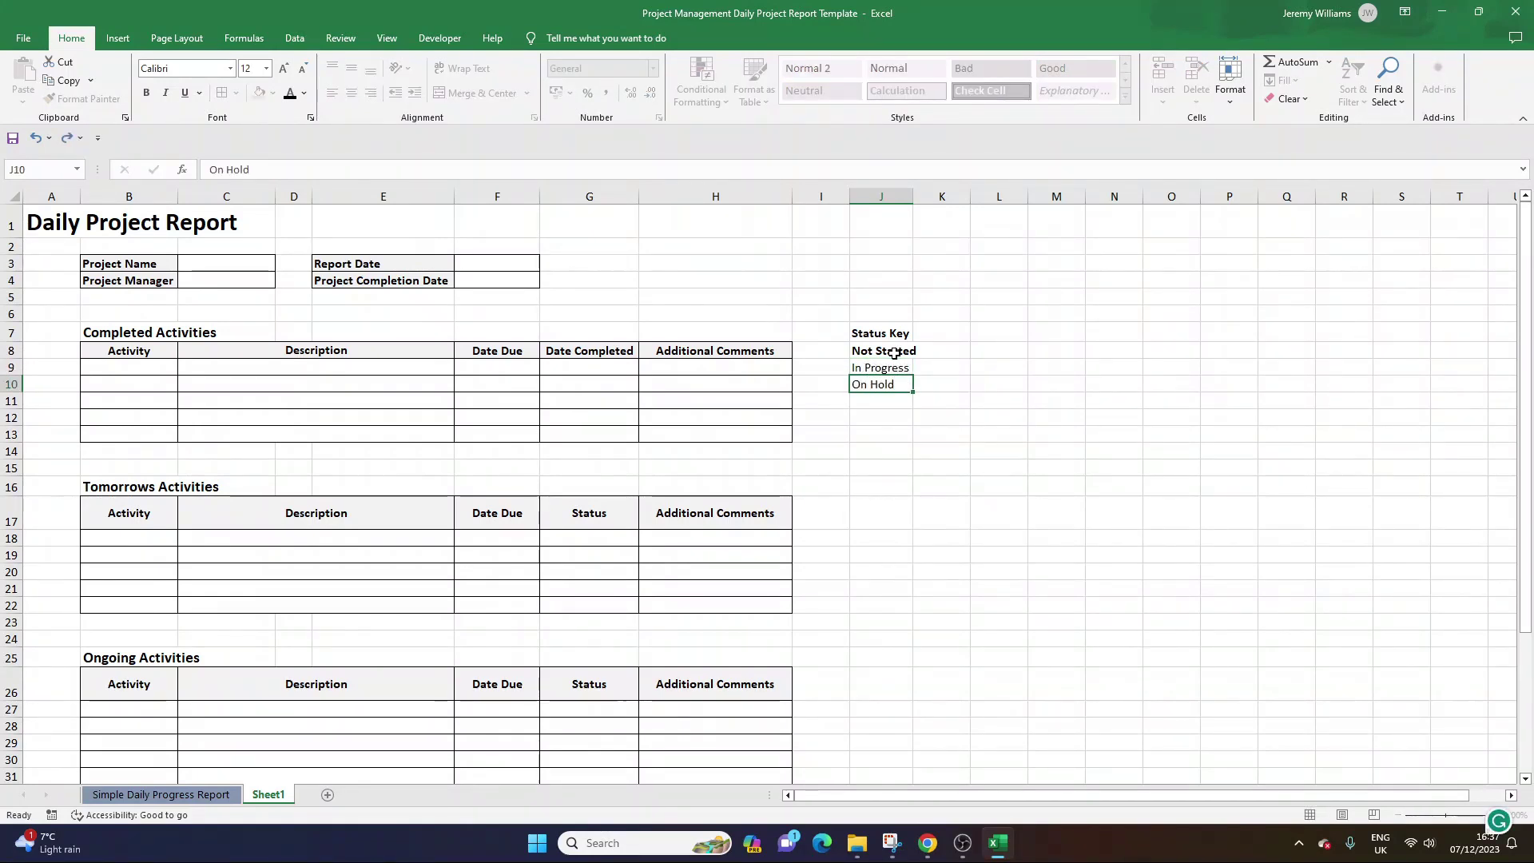
key("Return")
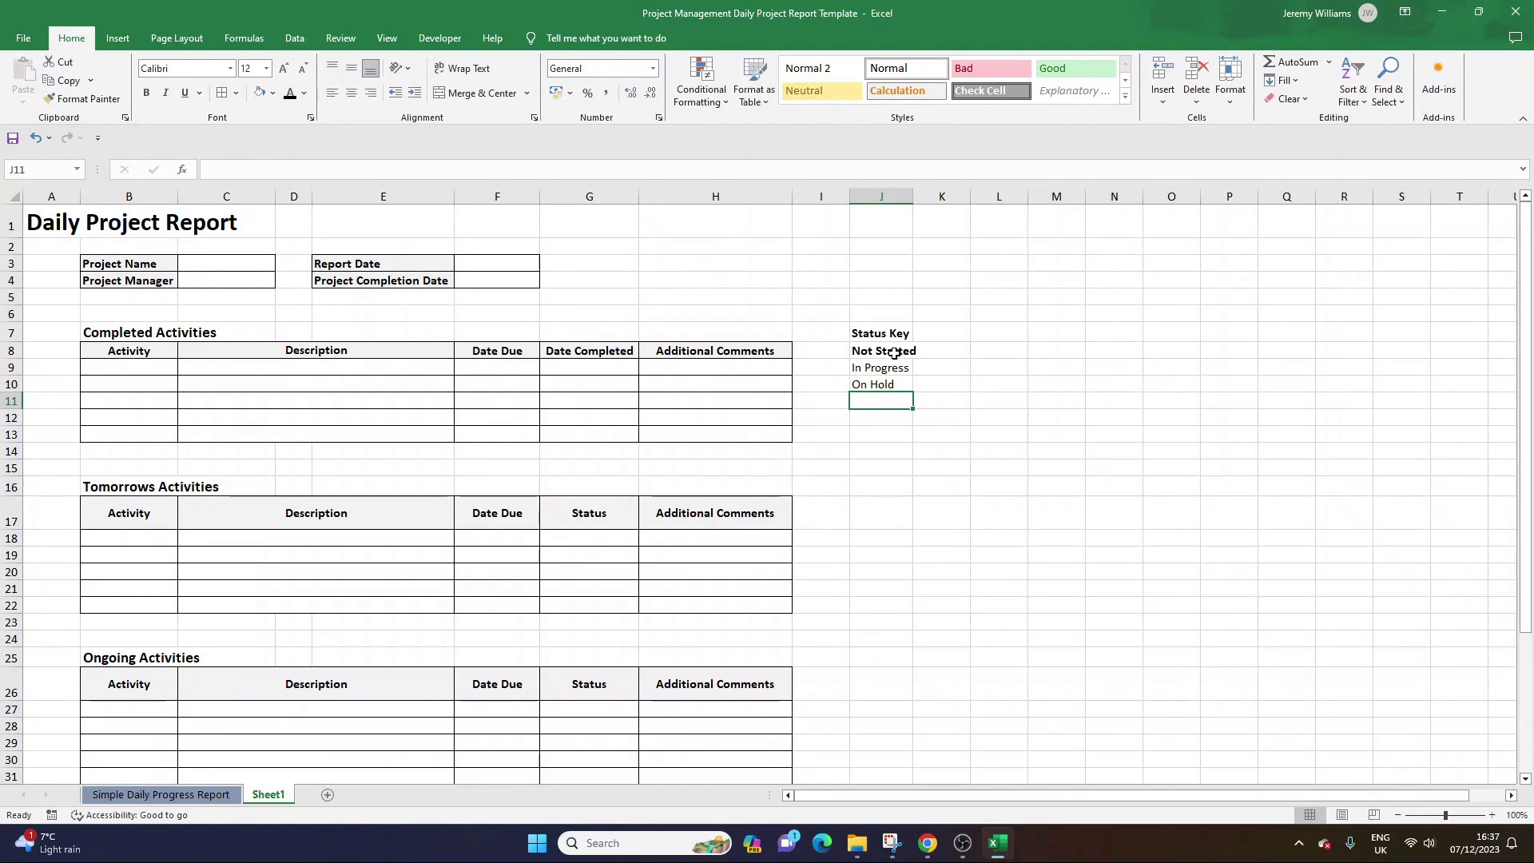
type("Completed")
key("Return")
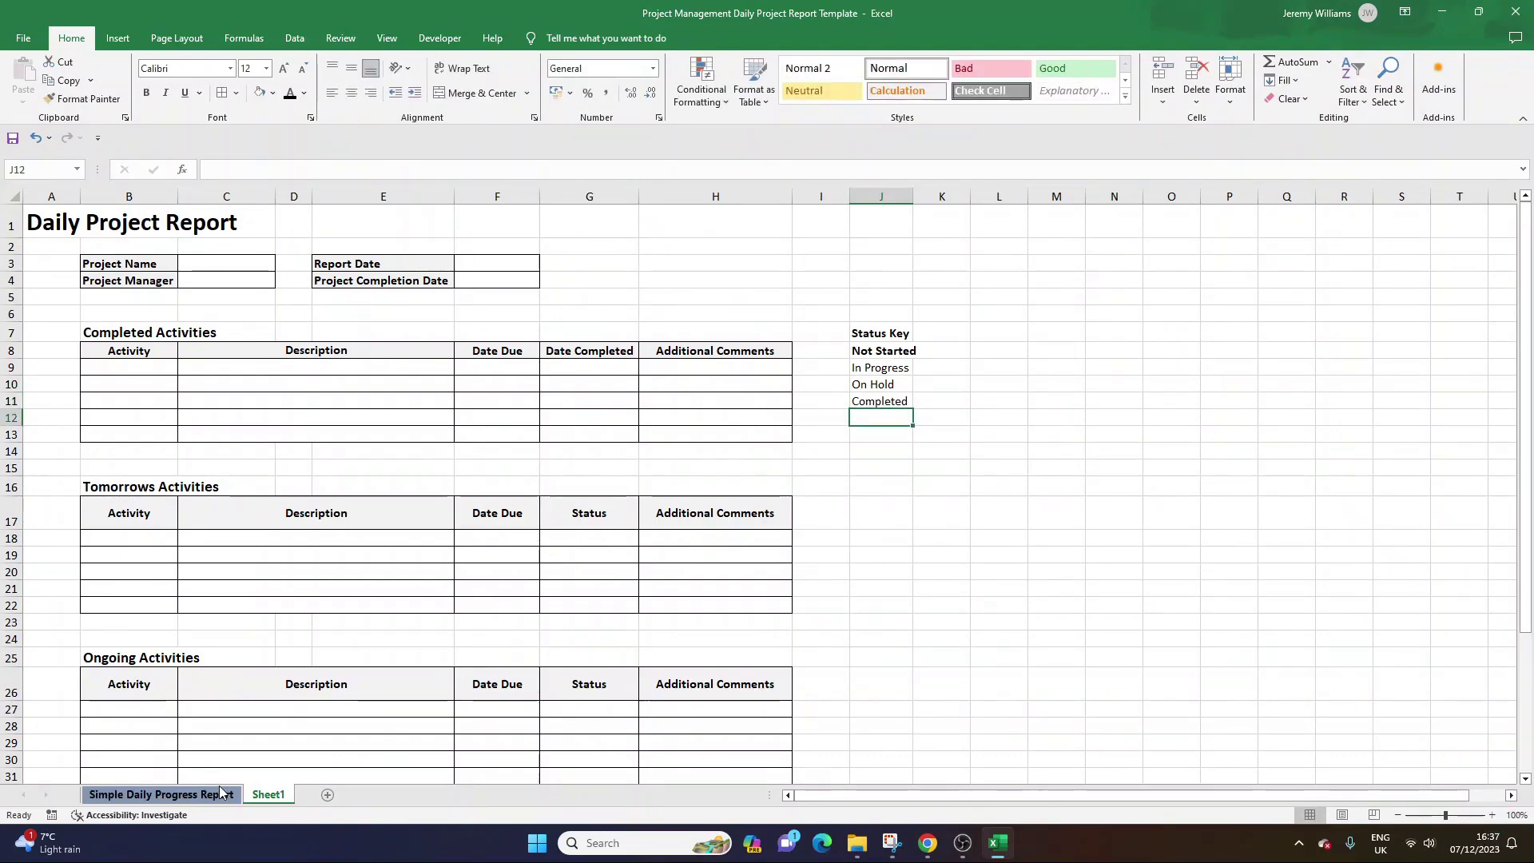
Check the key on the Simple Daily Progress Report sheet, then shift On Hold and Completed down one row and enter "Overdue" in J10.
left_click(161, 794)
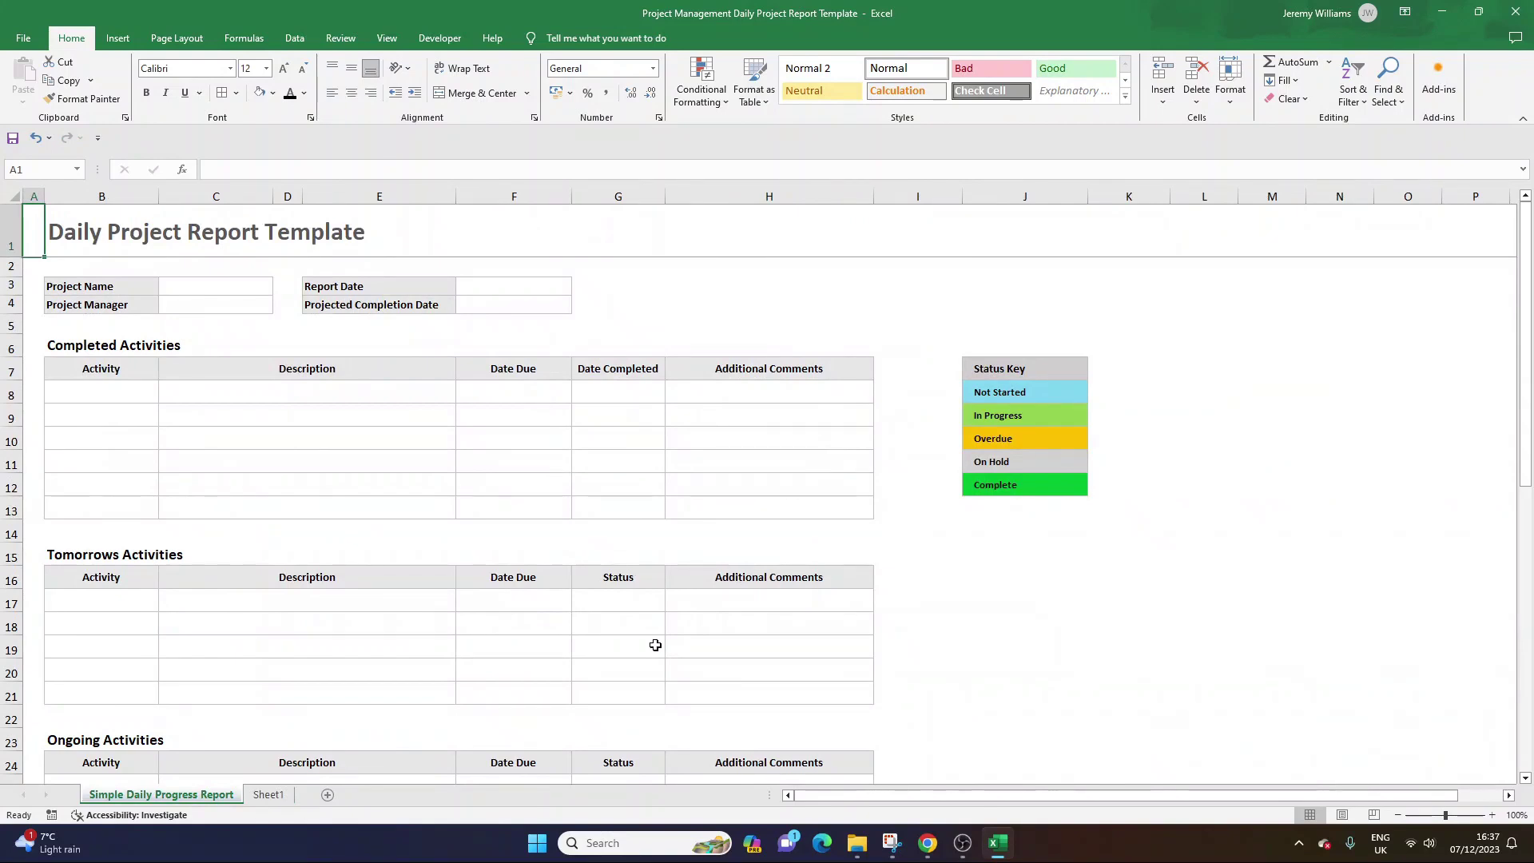
left_click(268, 794)
left_click_drag(879, 384, 891, 424)
left_click(887, 384)
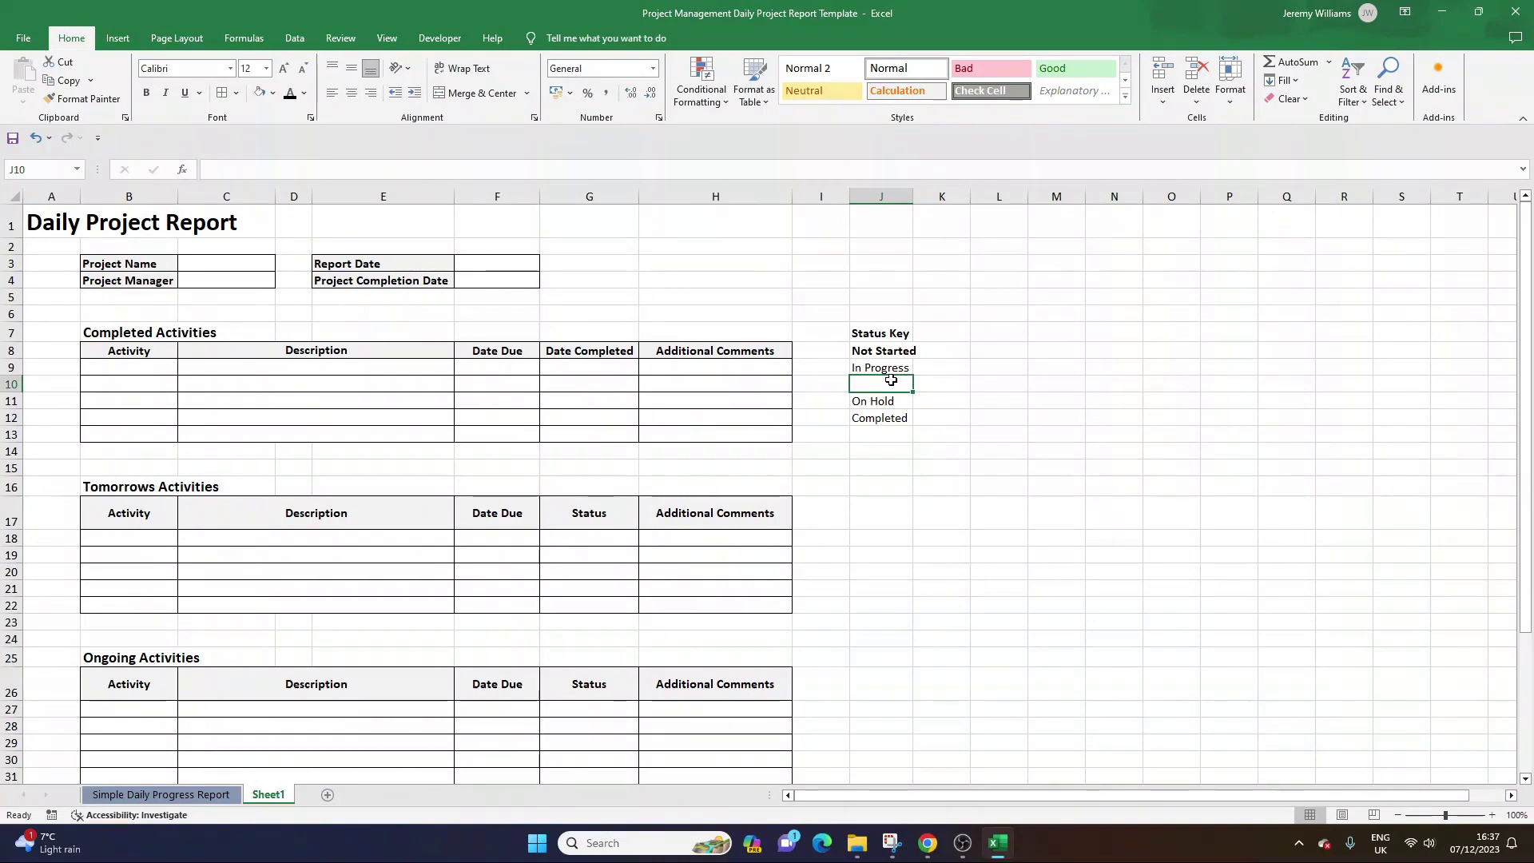
type("Overdue")
key("Return")
Make all five status entries in J8:J12 bold.
left_click_drag(891, 350, 901, 422)
key("ctrl+b")
key("ctrl+b")
Shade the Status Key heading in J7 light grey and widen column J so every status fits.
left_click(881, 332)
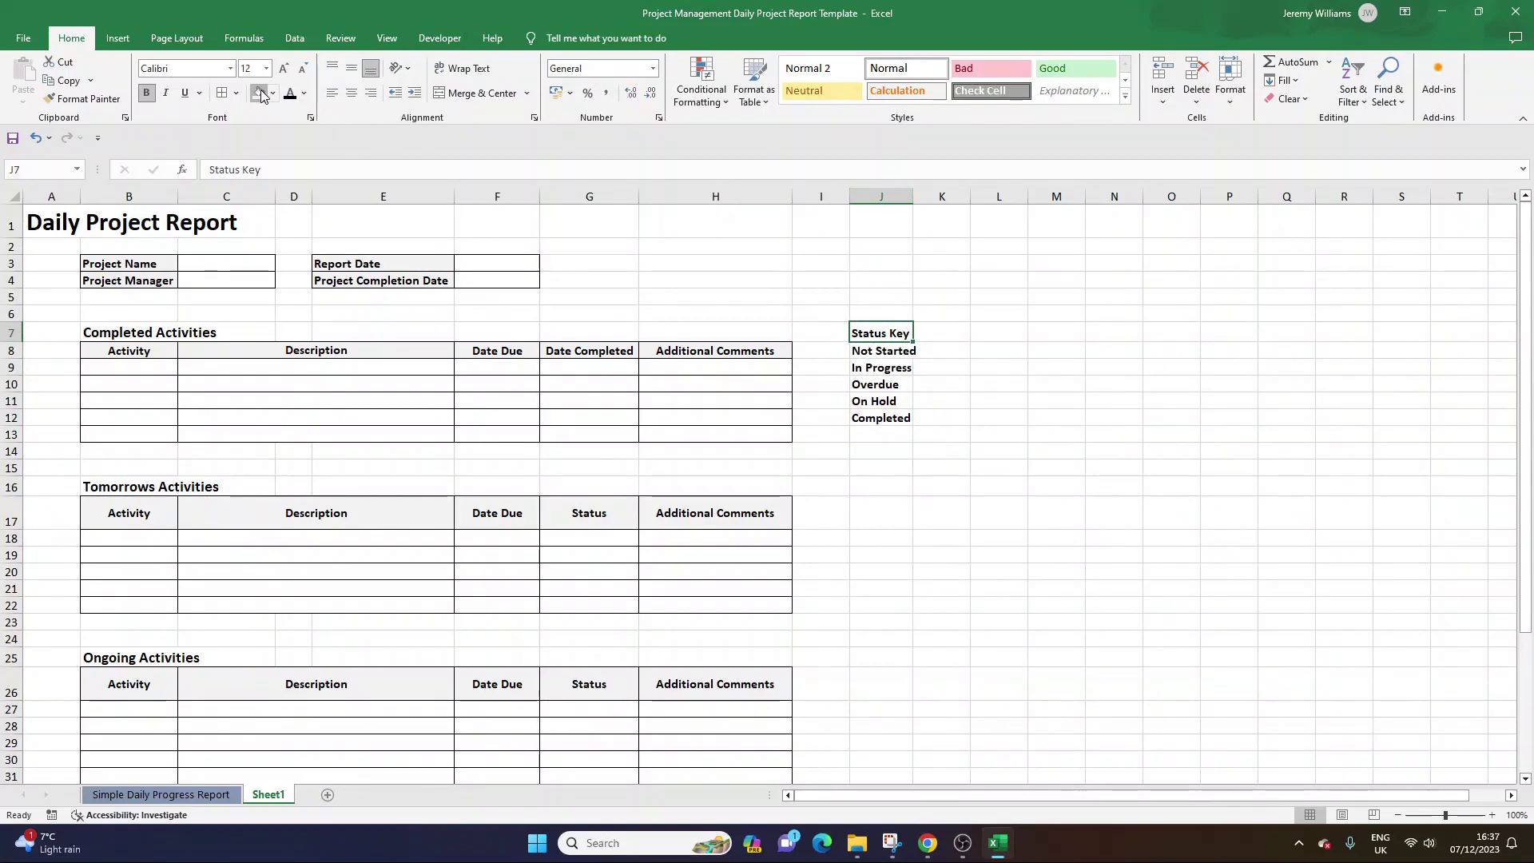
left_click_drag(913, 195, 938, 196)
Fill the Not Started cell with light blue and the In Progress cell with light green.
left_click(916, 351)
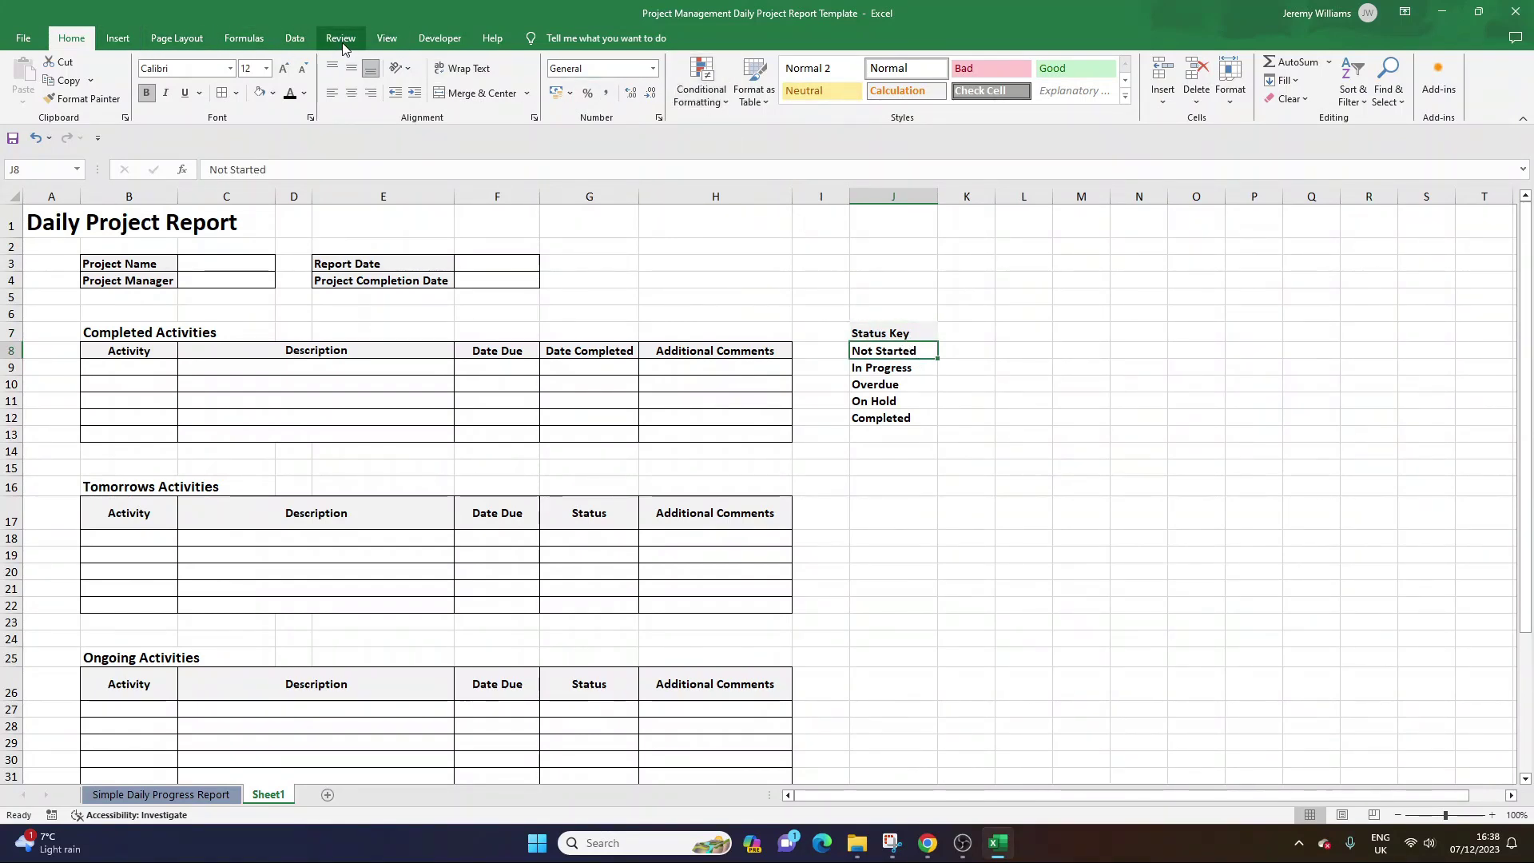
left_click(274, 93)
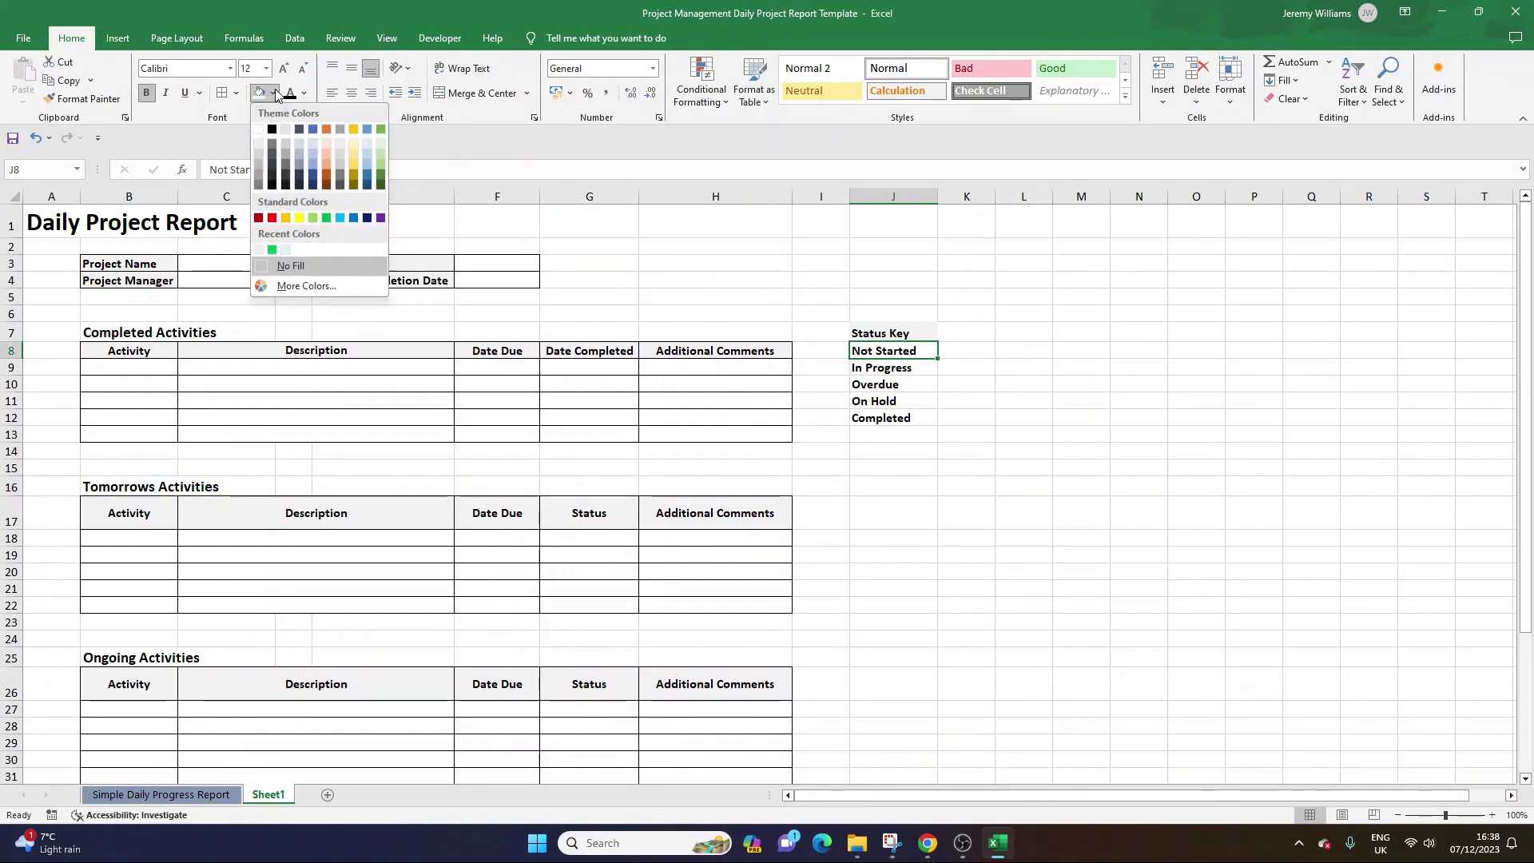
left_click(369, 143)
left_click(908, 365)
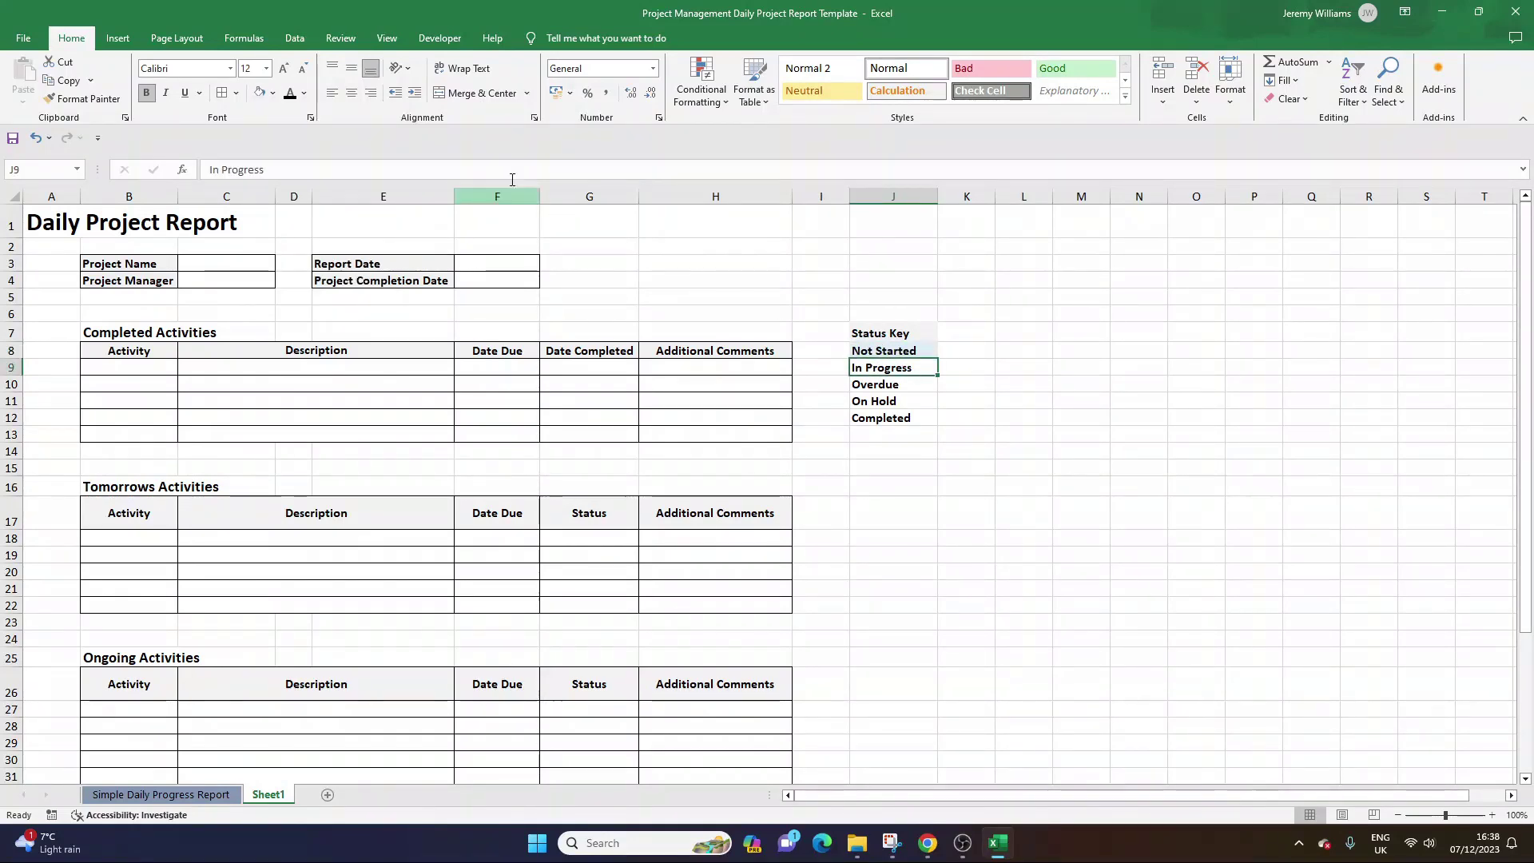
left_click(273, 93)
left_click(380, 143)
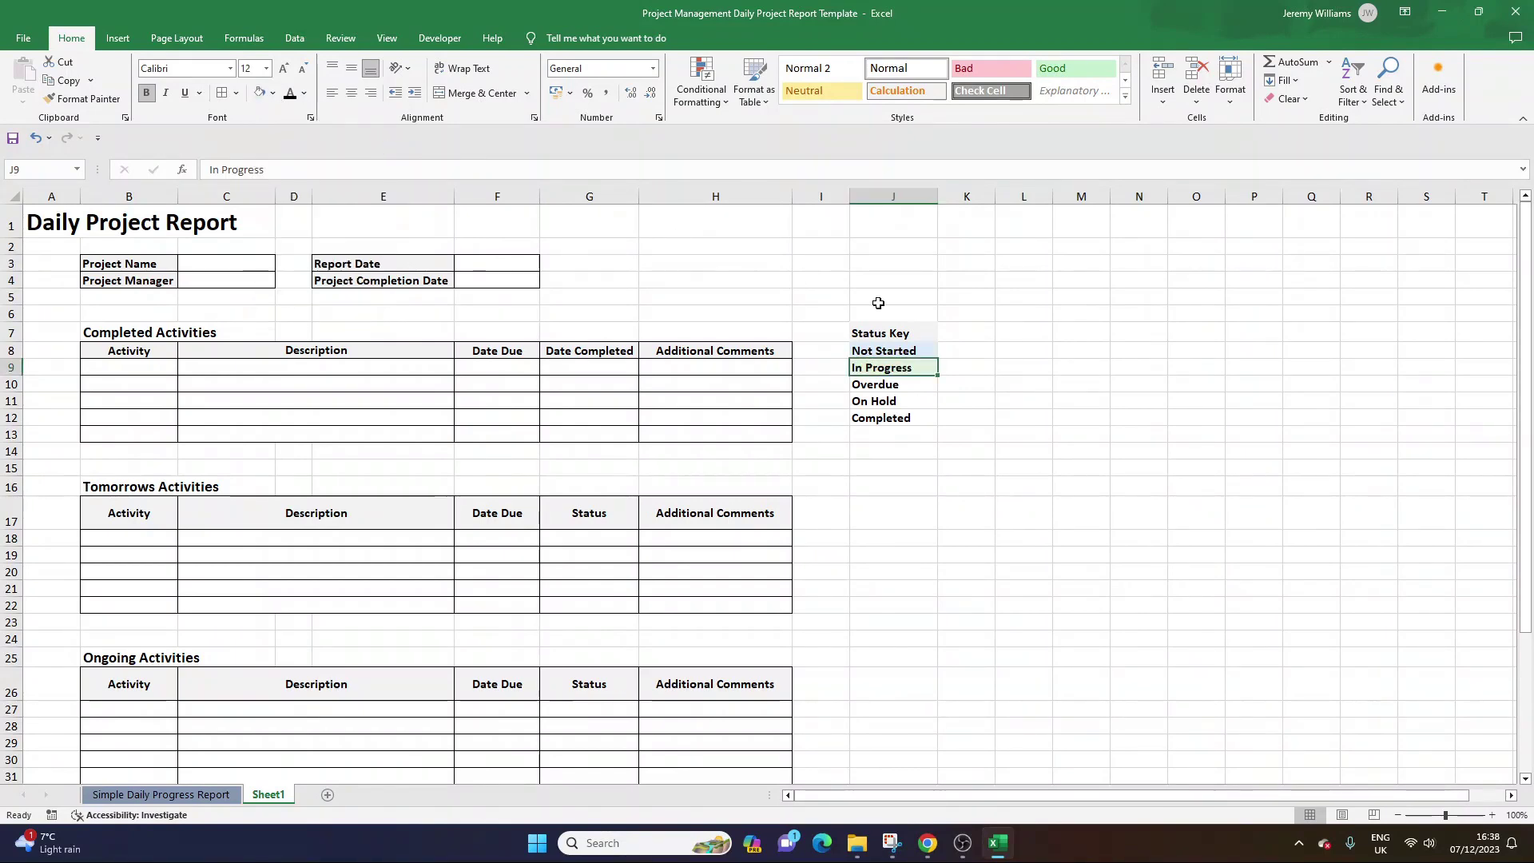
Fill the Overdue cell with pale orange and the On Hold cell with a slightly darker orange.
left_click(930, 389)
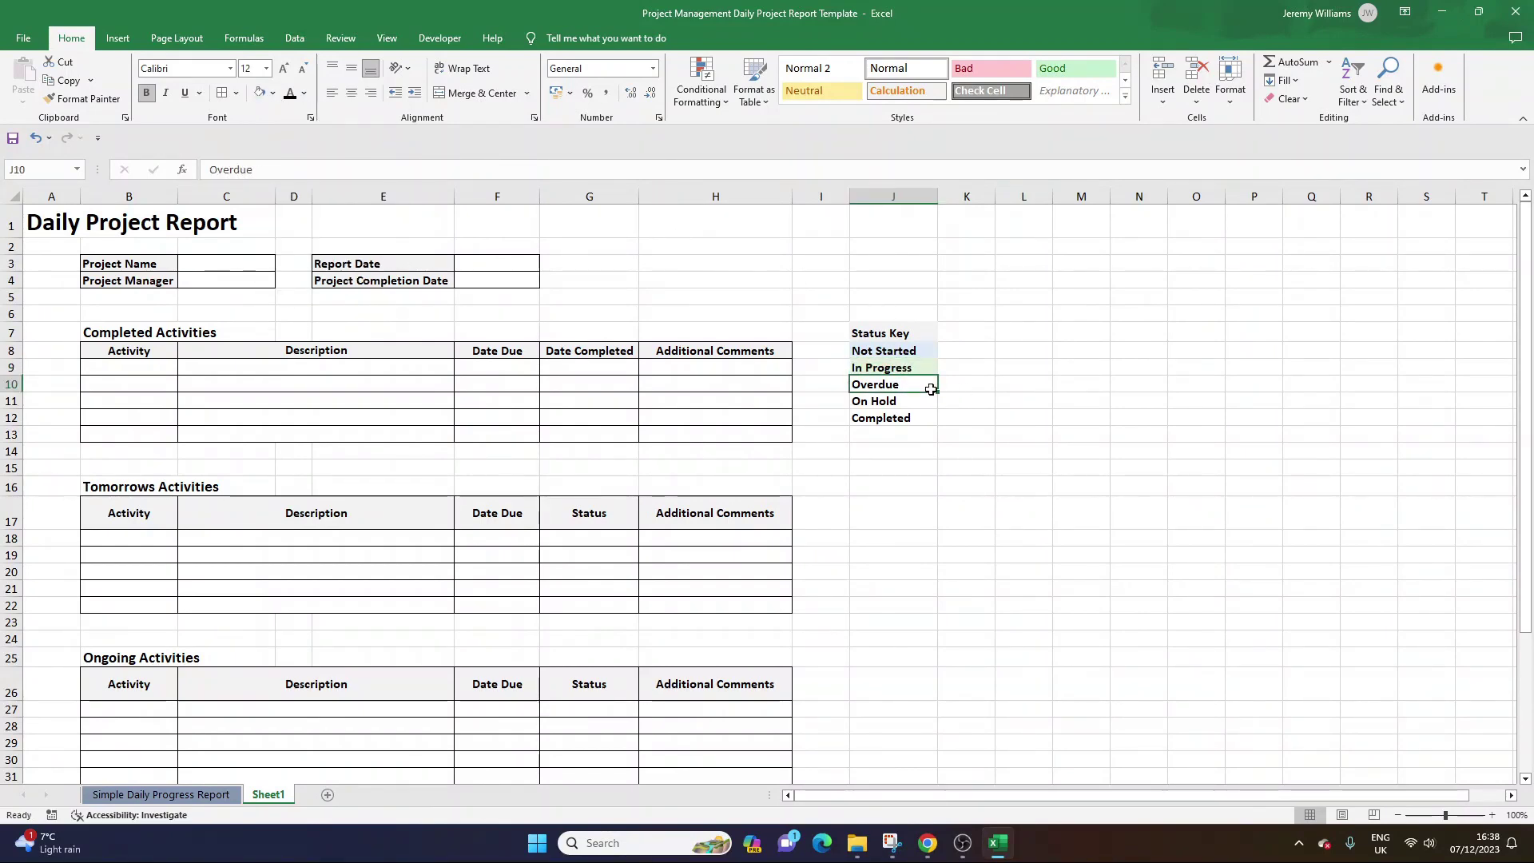
left_click(273, 92)
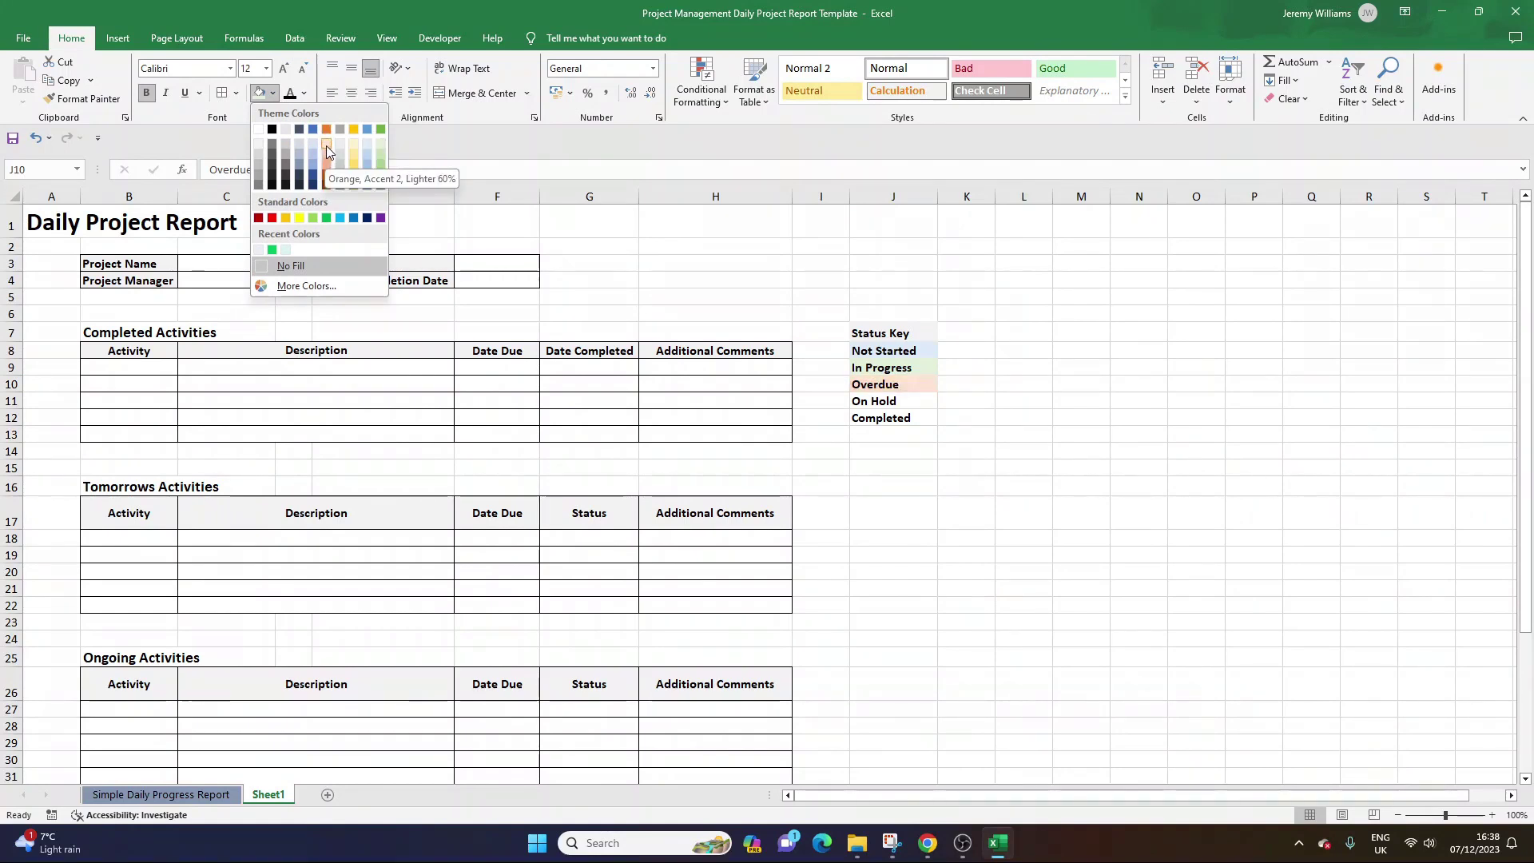
left_click(327, 145)
left_click(914, 400)
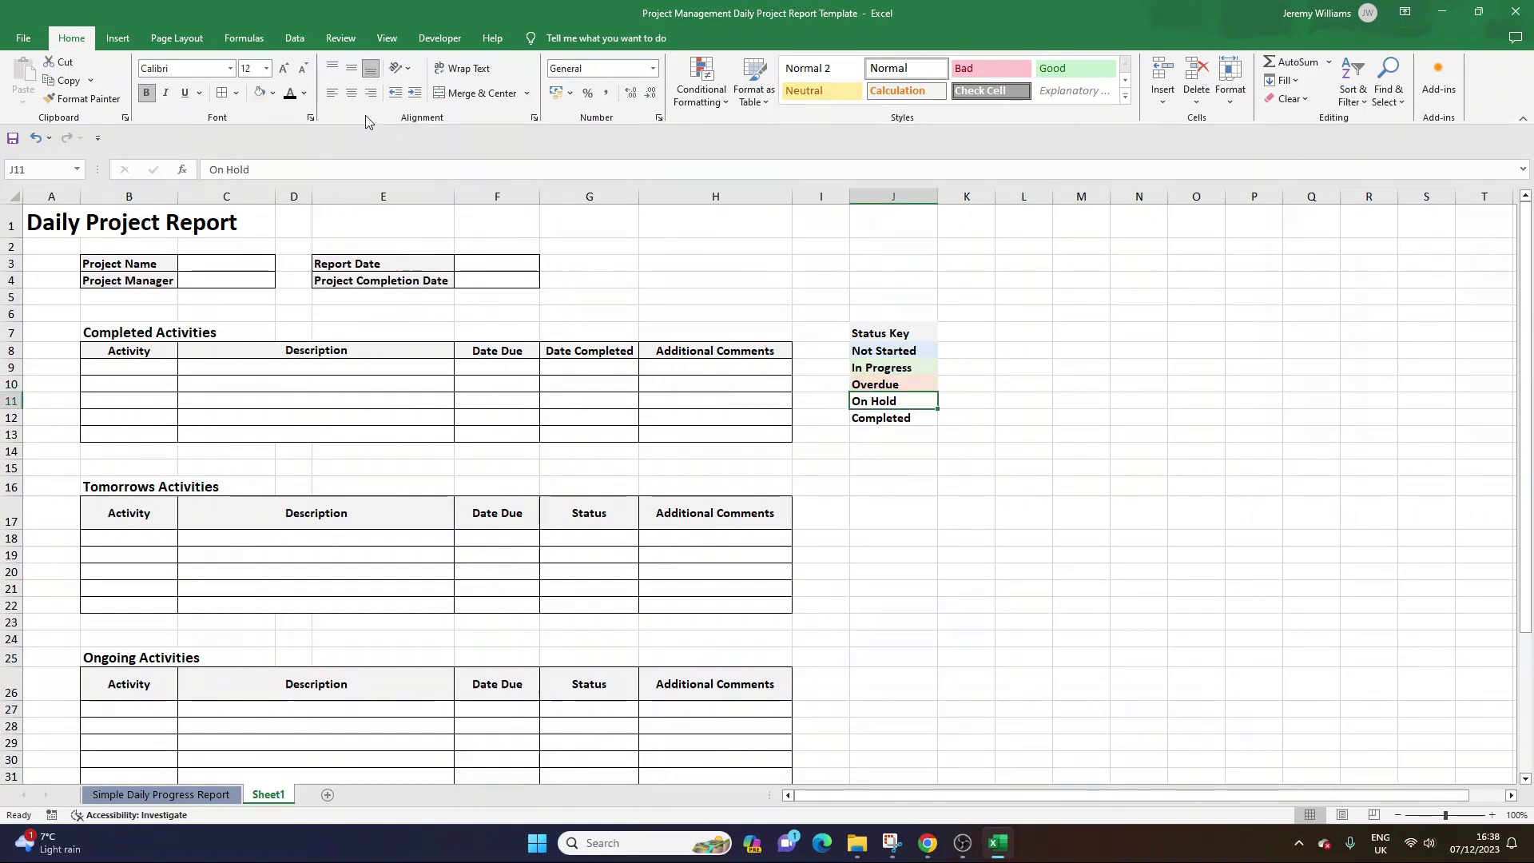
left_click(272, 93)
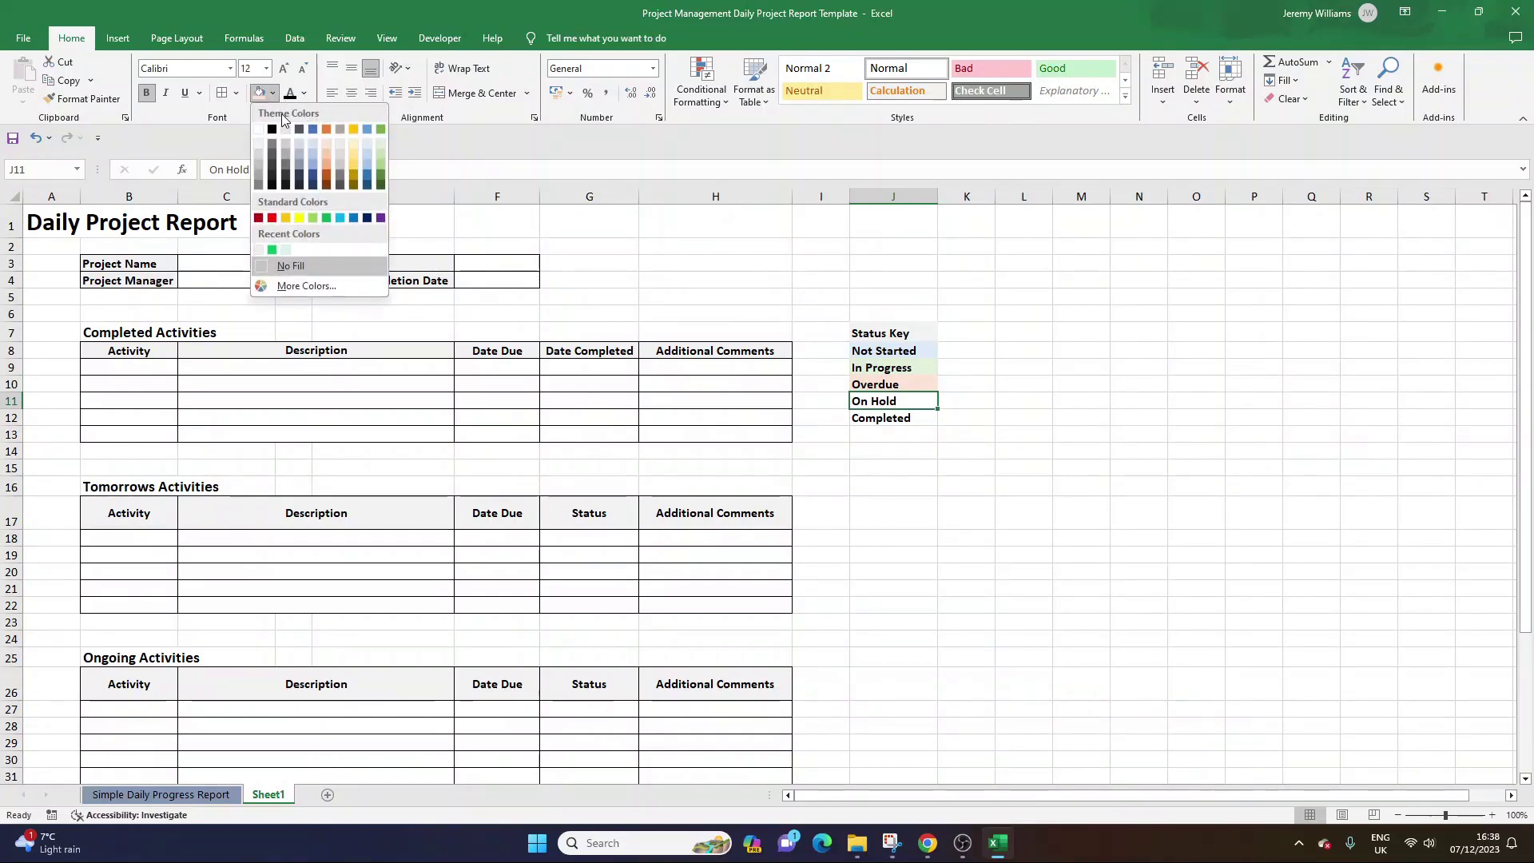
left_click(322, 153)
Fill the Completed cell in J12 with the standard light blue.
left_click(896, 414)
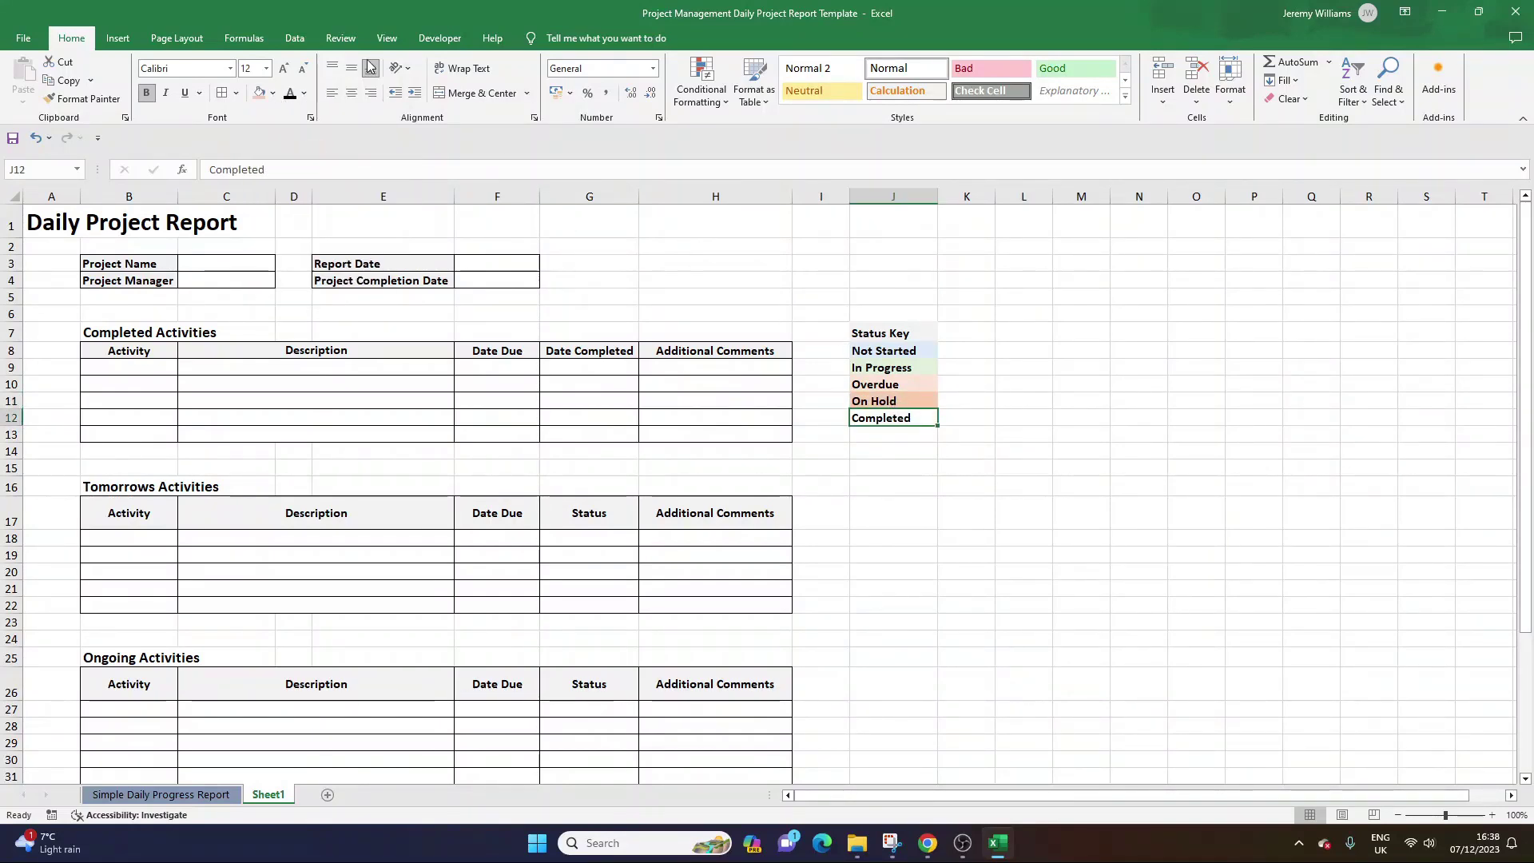
left_click(272, 93)
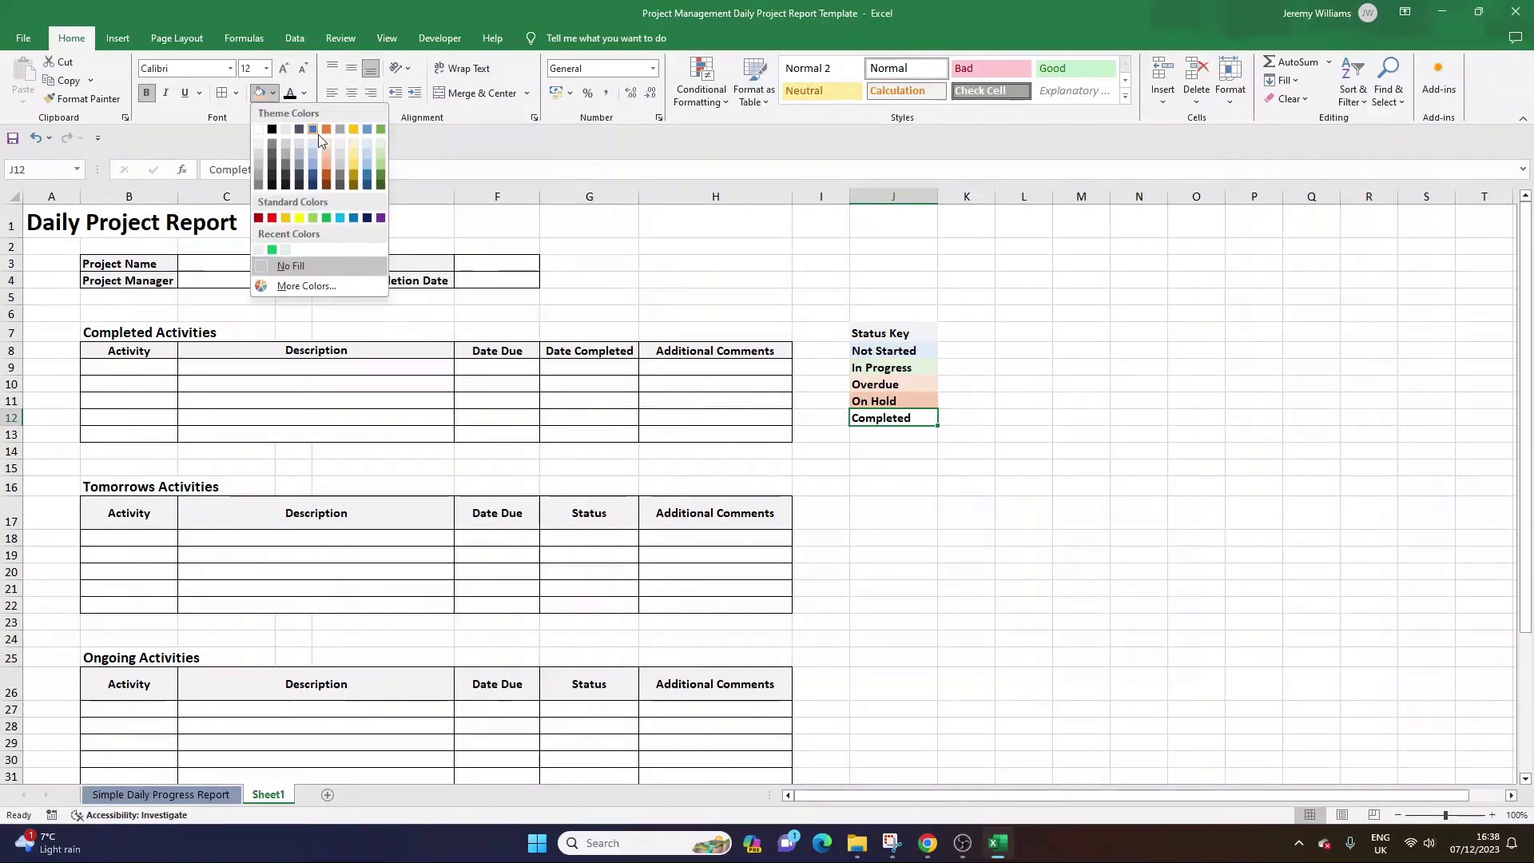
left_click(342, 218)
left_click(879, 447)
left_click(912, 353)
left_click(897, 328)
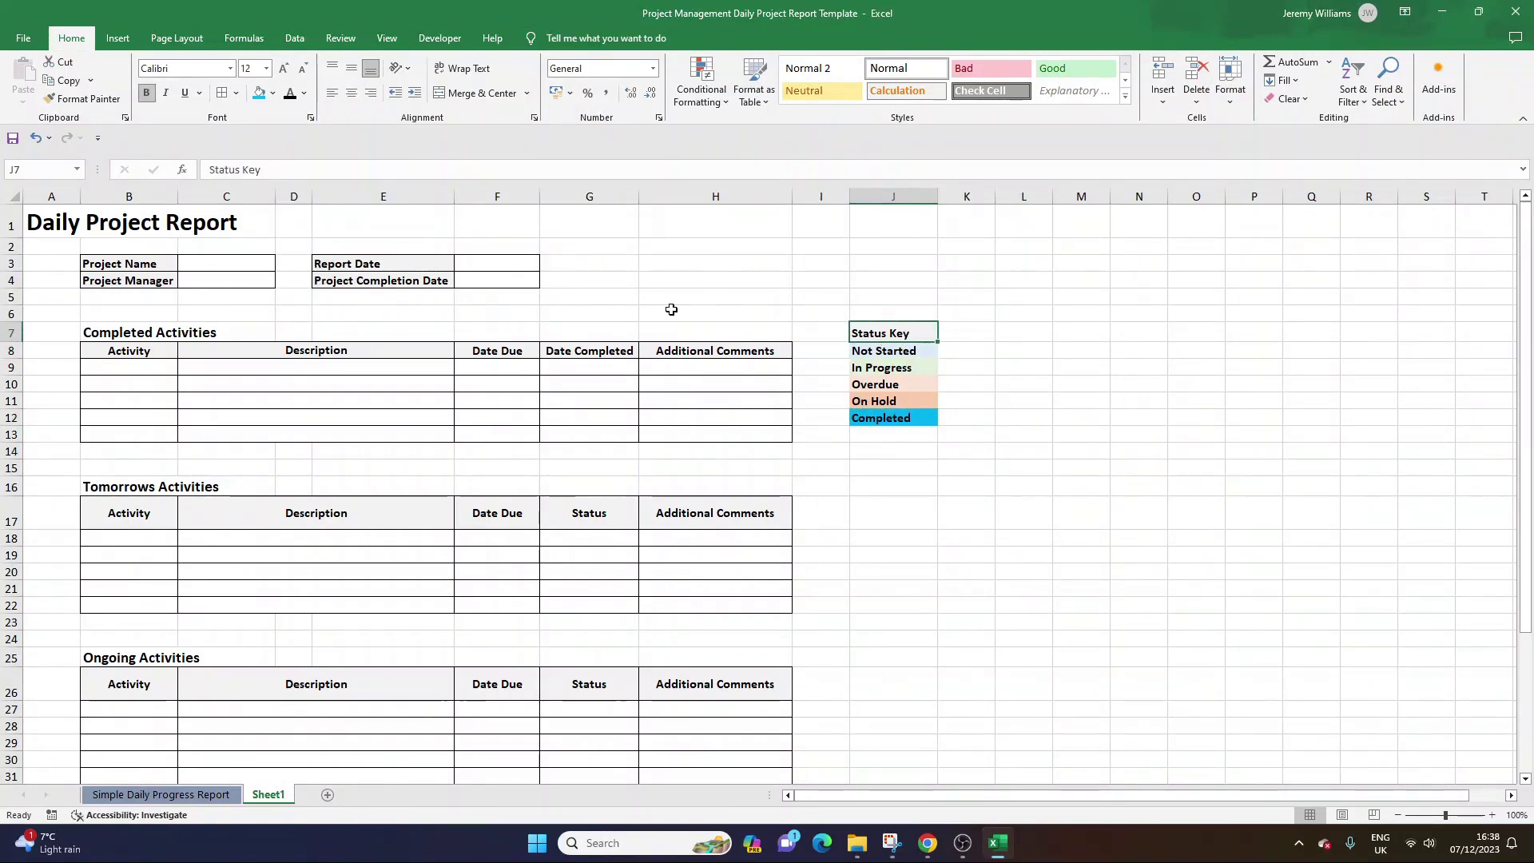
left_click(550, 370)
mouse_move(596, 539)
left_mouse_down()
mouse_move(623, 599)
mouse_move(613, 537)
left_mouse_up()
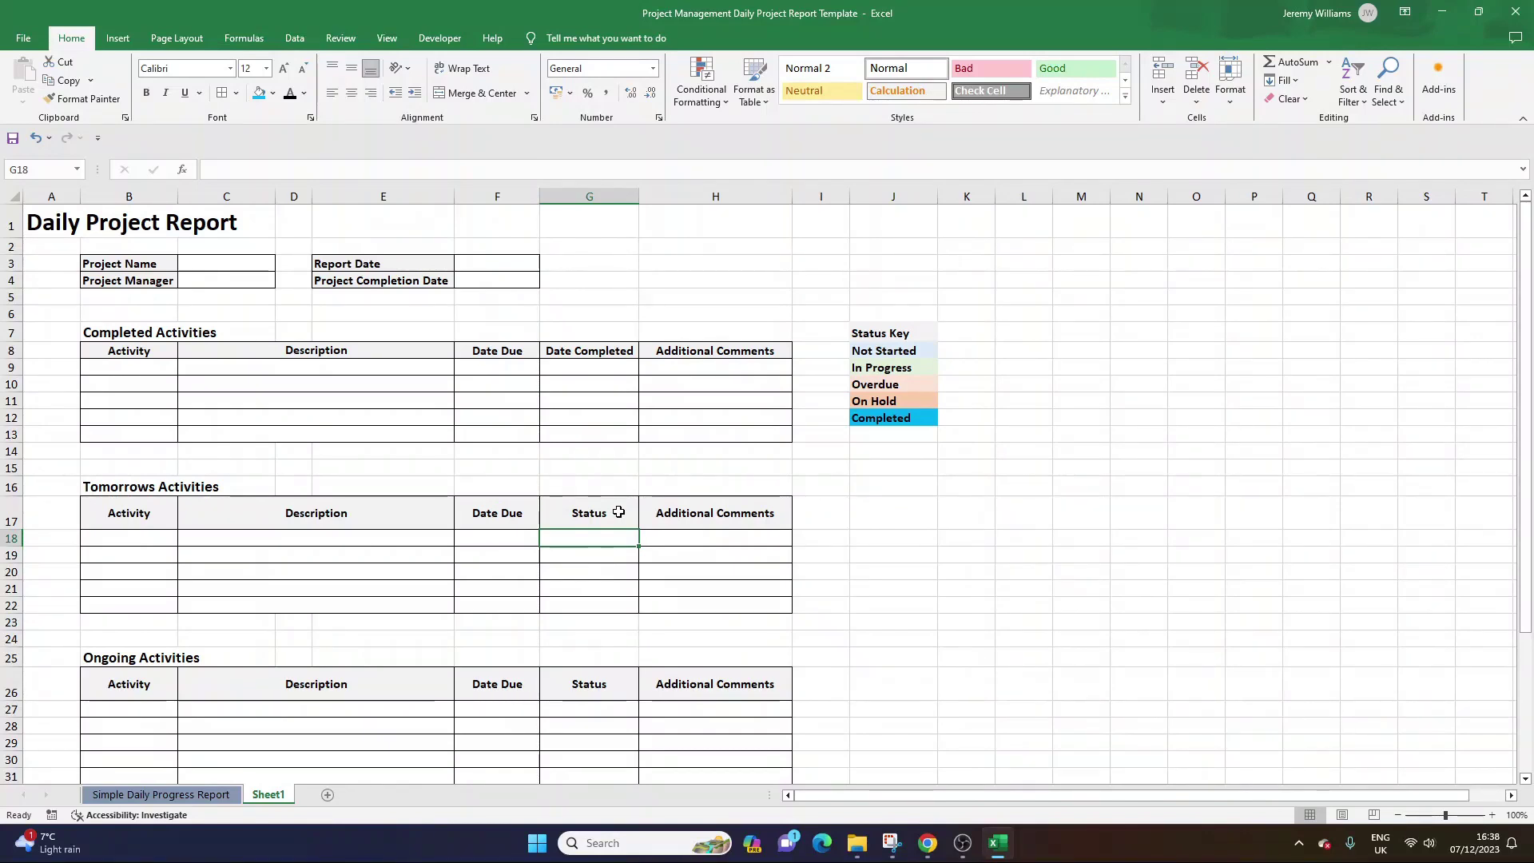
left_click(601, 190)
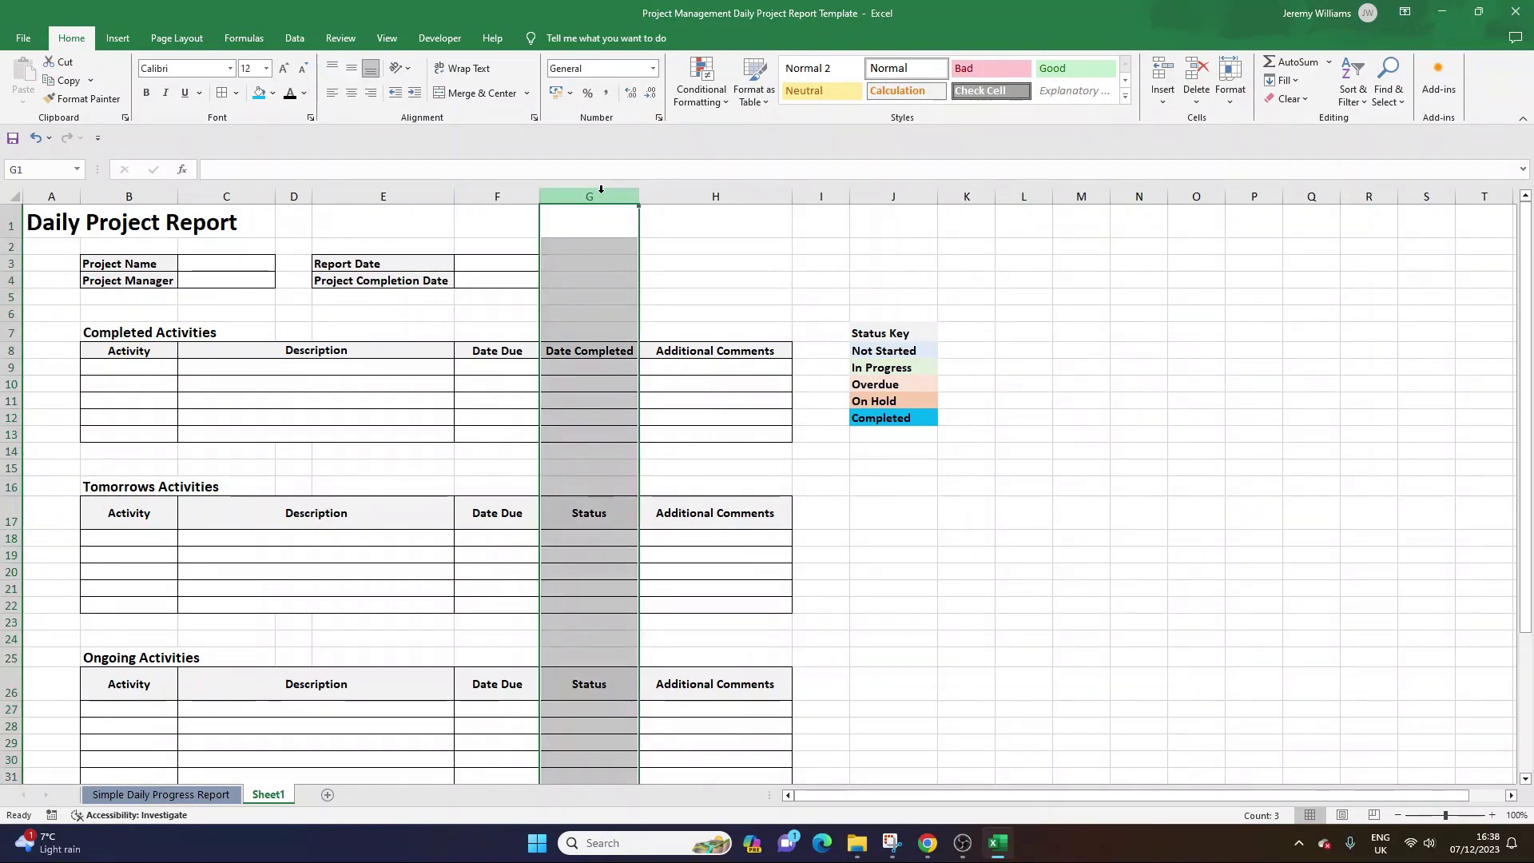
right_click(603, 198)
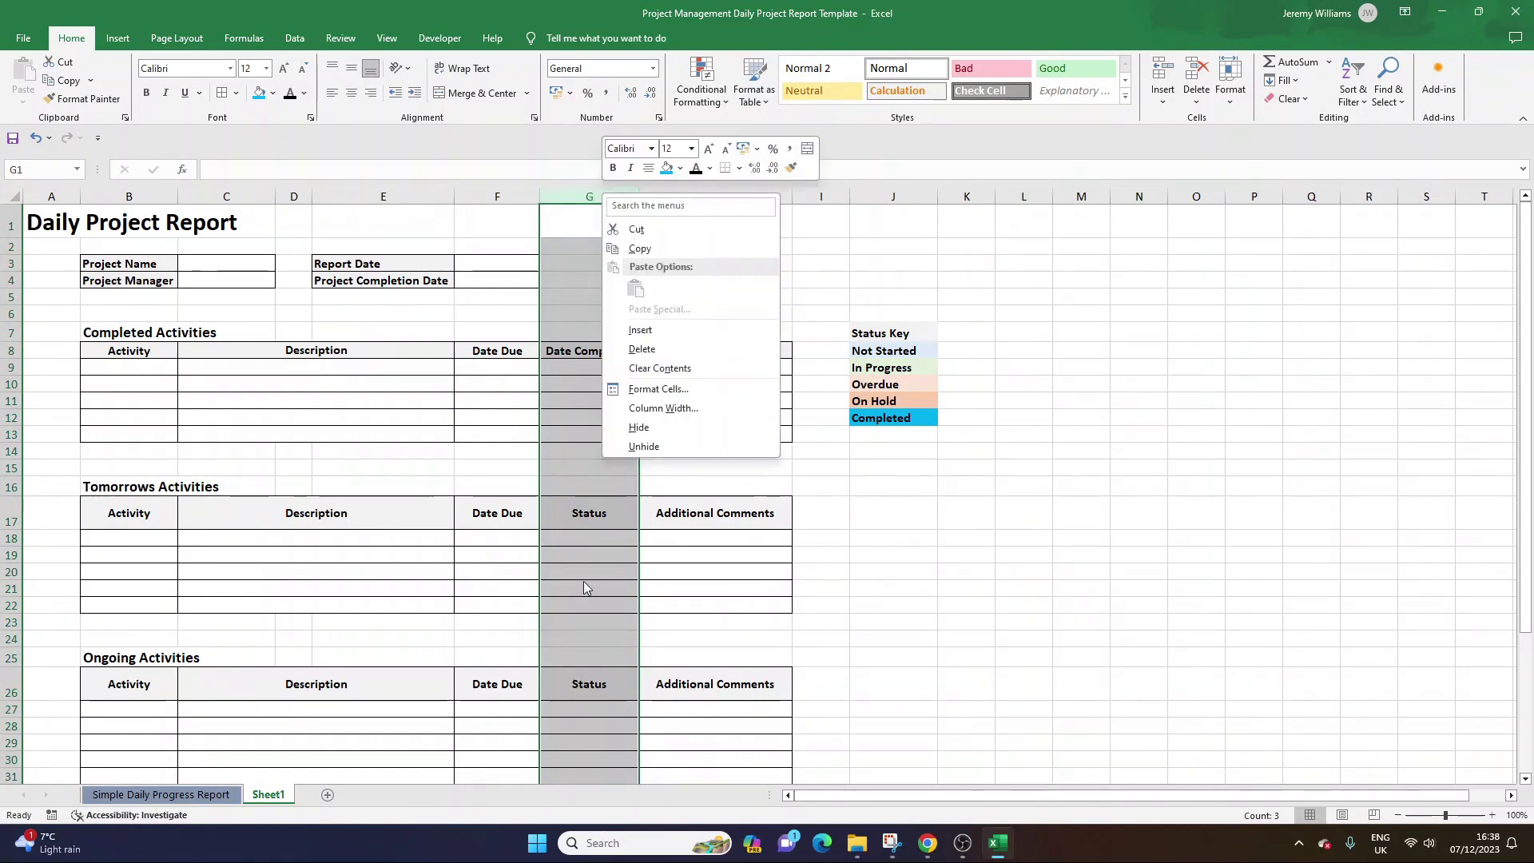
left_click(572, 504)
left_click(587, 620)
Apply List data validation to the whole of column G, using the statuses in =$J$8:$J$12 as the source.
left_click(600, 194)
right_click(601, 197)
left_click(306, 39)
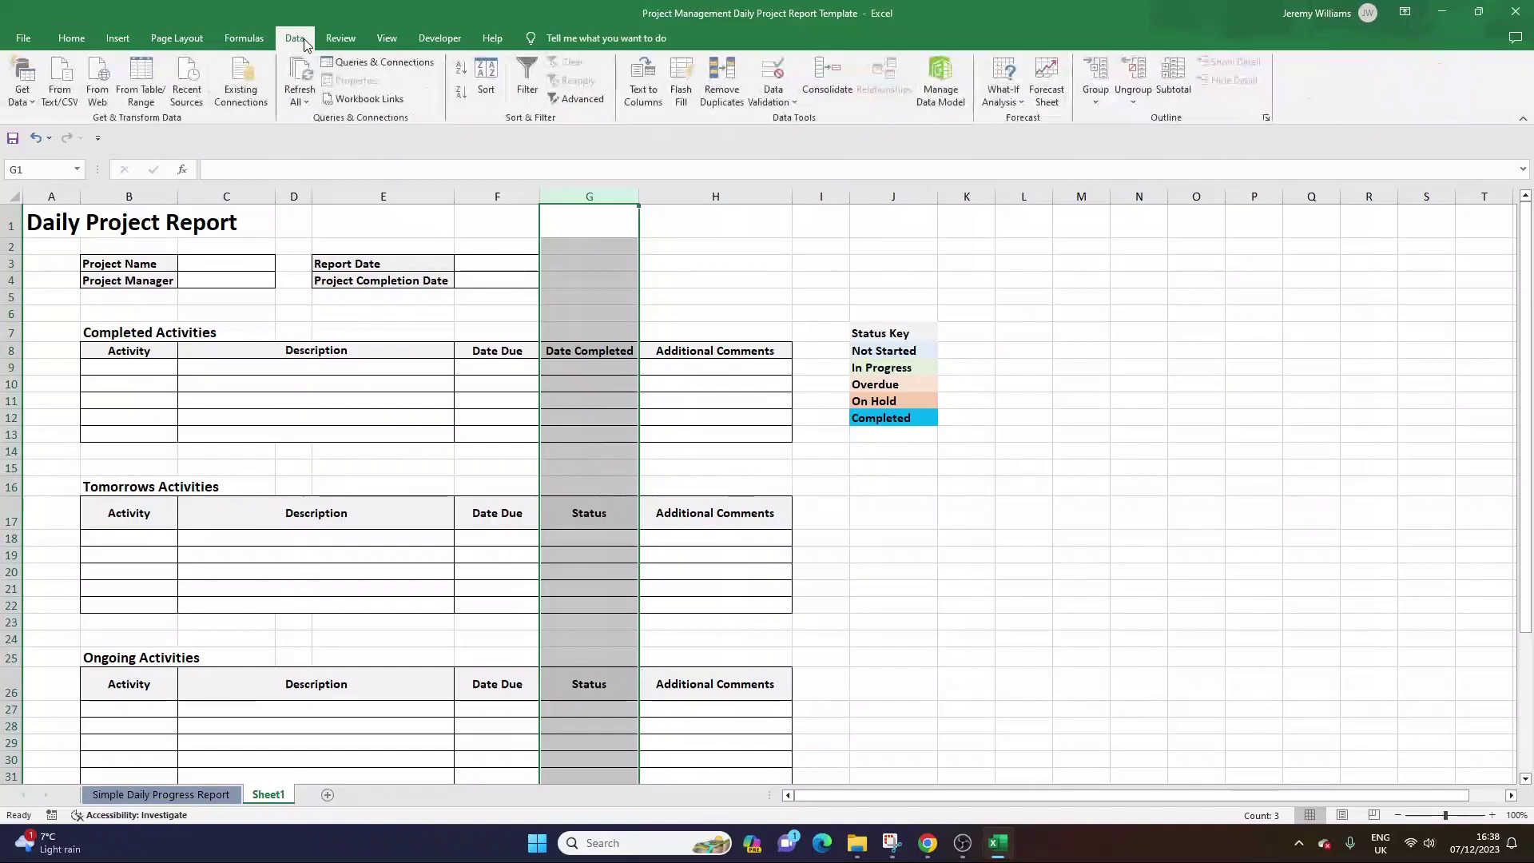
left_click(774, 76)
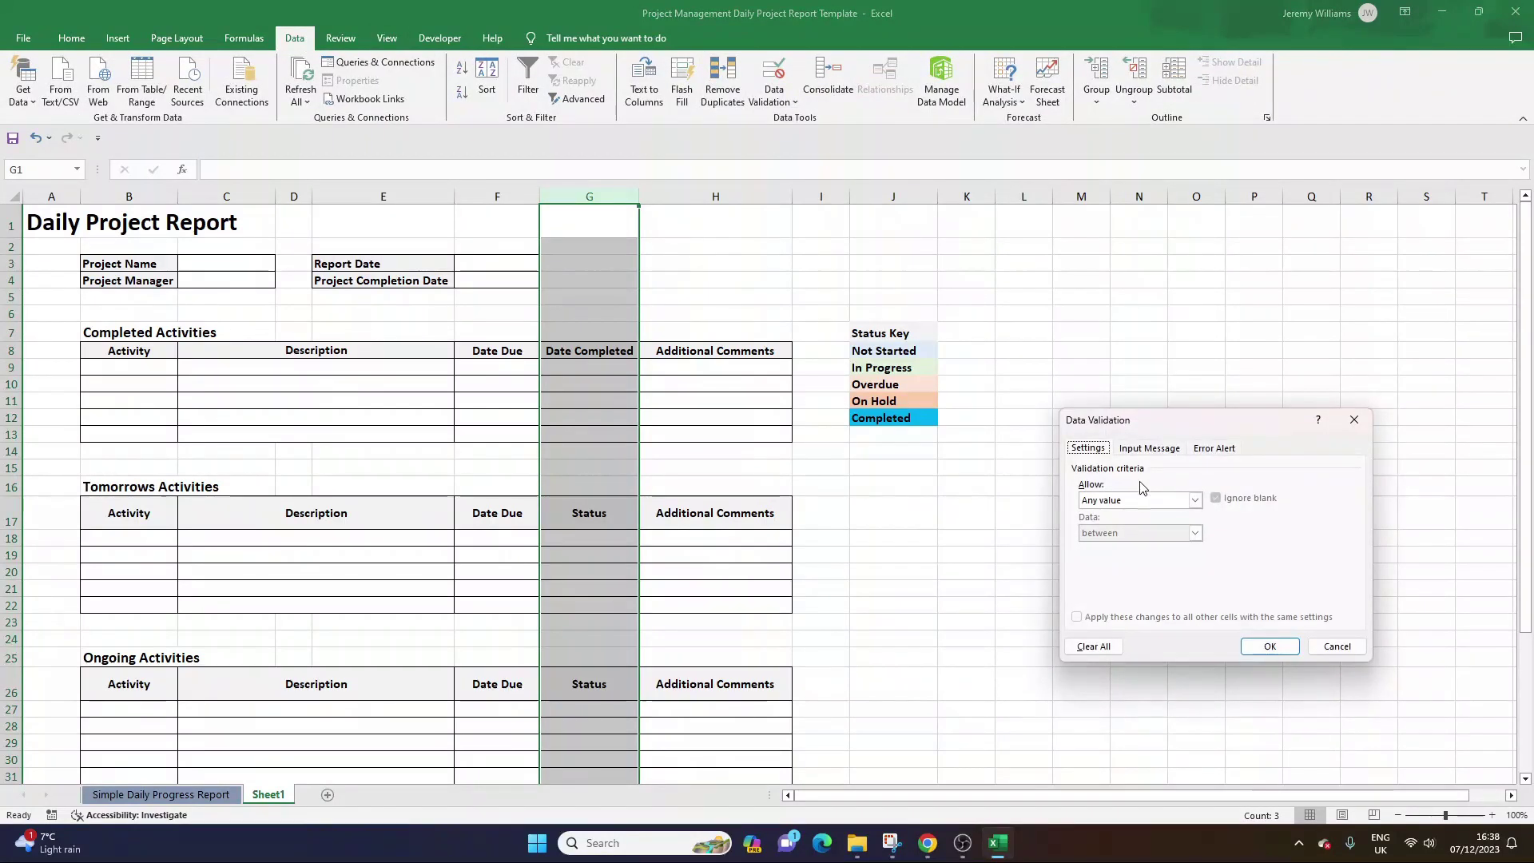
left_click(1194, 500)
left_click(1136, 546)
left_click(1100, 564)
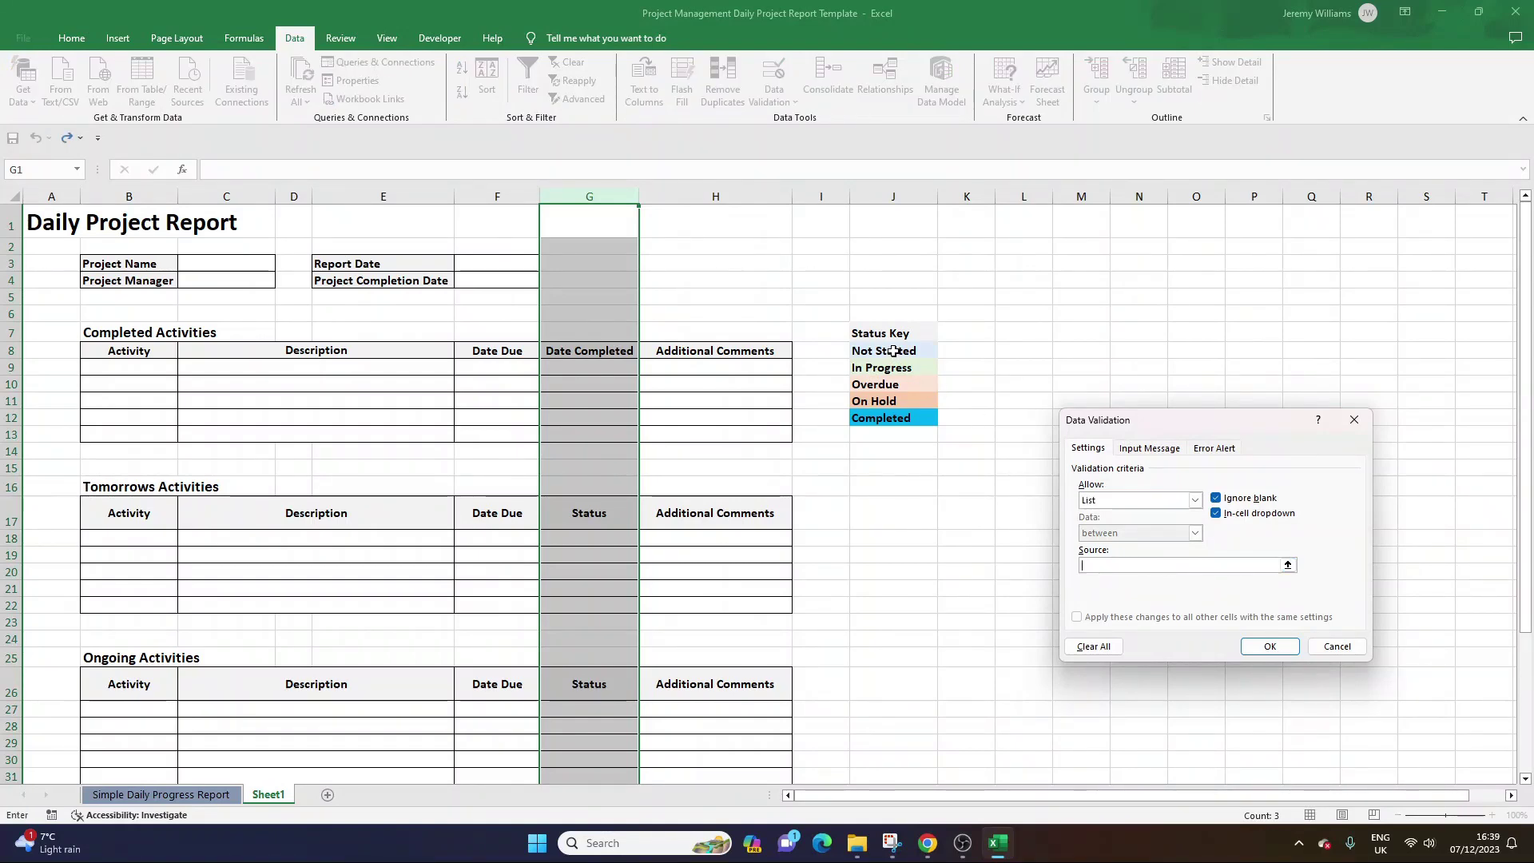
left_click_drag(894, 350, 904, 418)
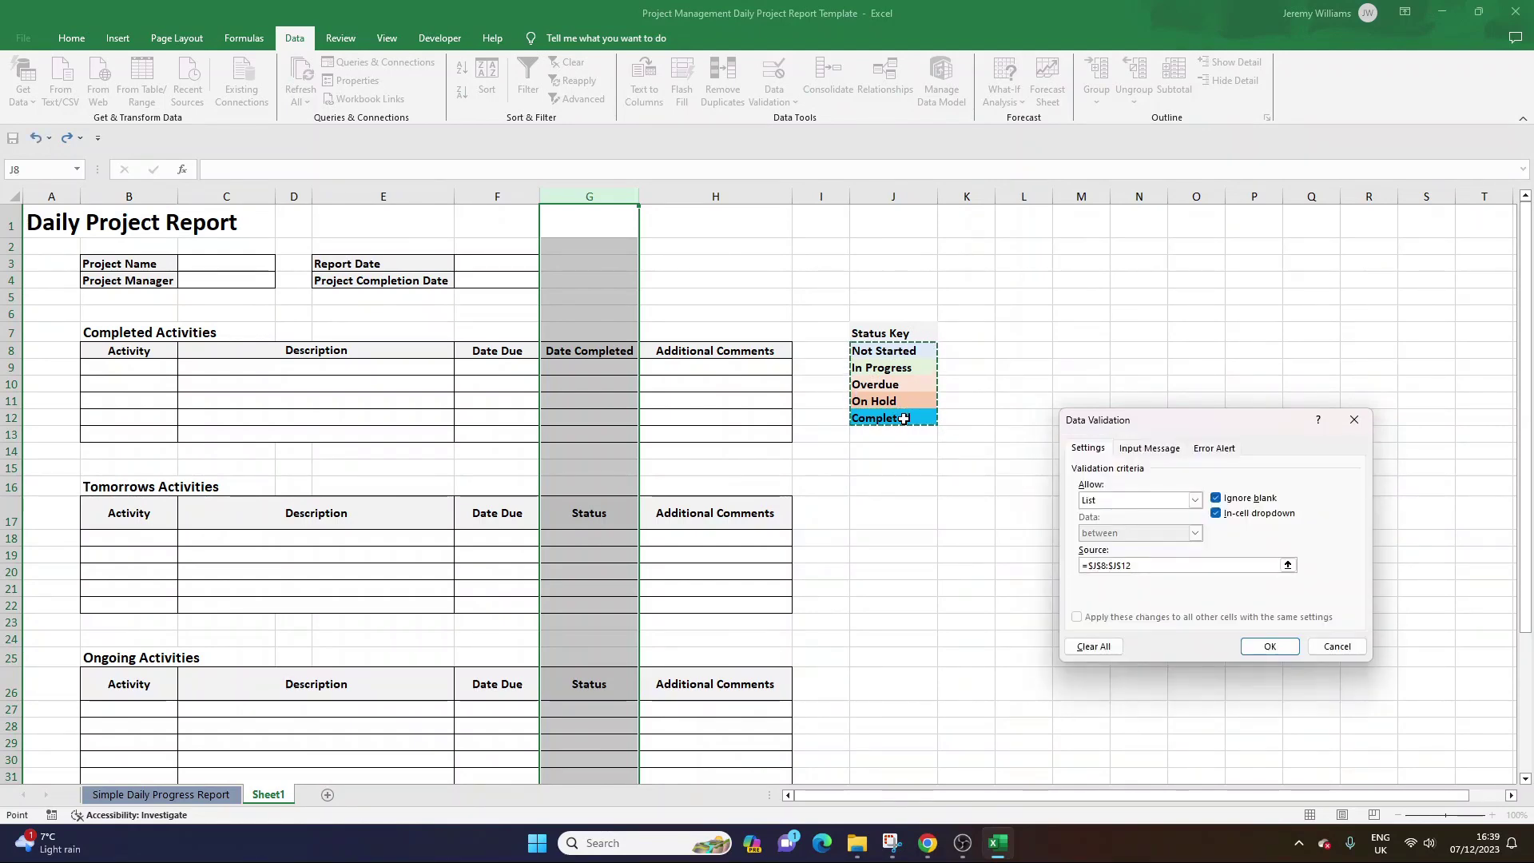
left_click(1270, 646)
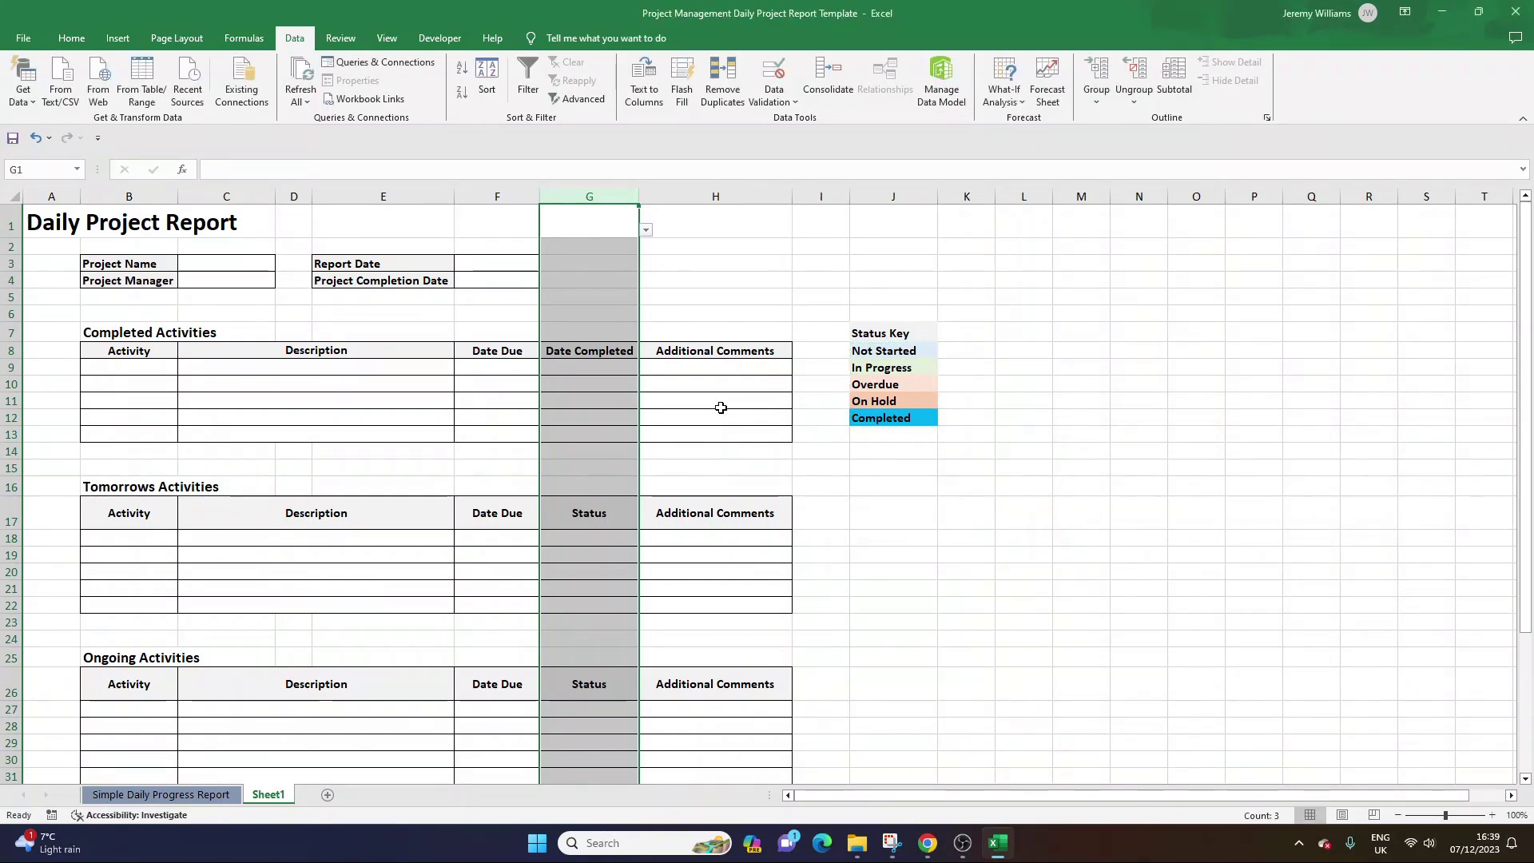
Try the status dropdown in the Tomorrows Activities table, choosing Not Started in G18 and In Progress in G19 and G20.
left_click(621, 290)
left_click(631, 538)
left_click(646, 539)
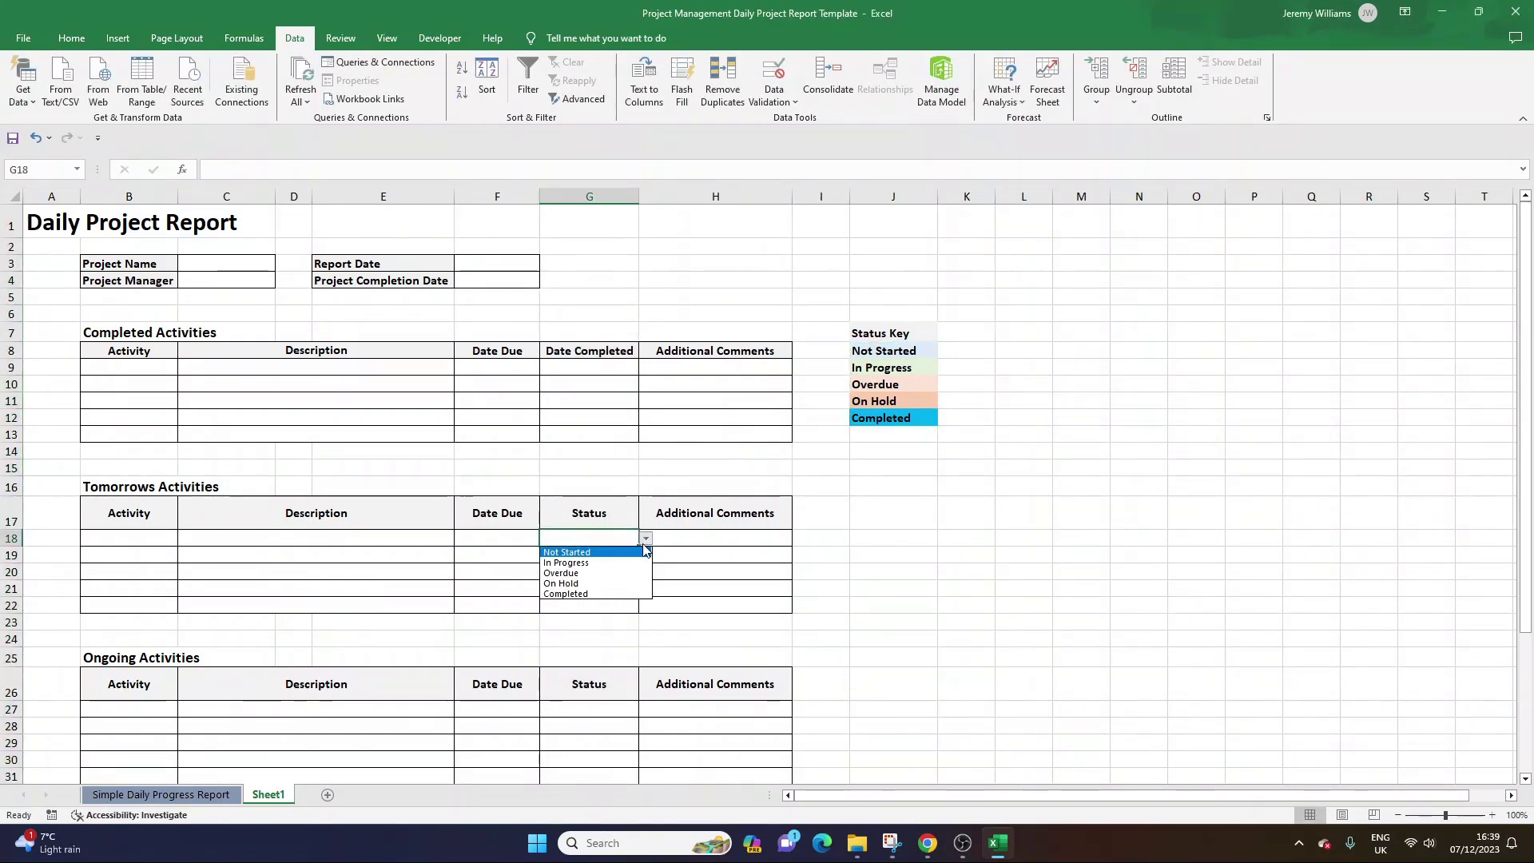
left_click(617, 554)
left_click(608, 555)
left_click(646, 556)
left_click(607, 579)
left_click(624, 572)
left_click(645, 572)
left_click(607, 597)
Check the column G cells outside the Status entries, including Date Completed and the headers, for the status dropdown.
left_click(616, 493)
left_click(623, 367)
left_click(646, 367)
left_click(646, 367)
left_click(589, 314)
left_click(606, 483)
left_click(608, 454)
left_click(613, 487)
left_click(616, 516)
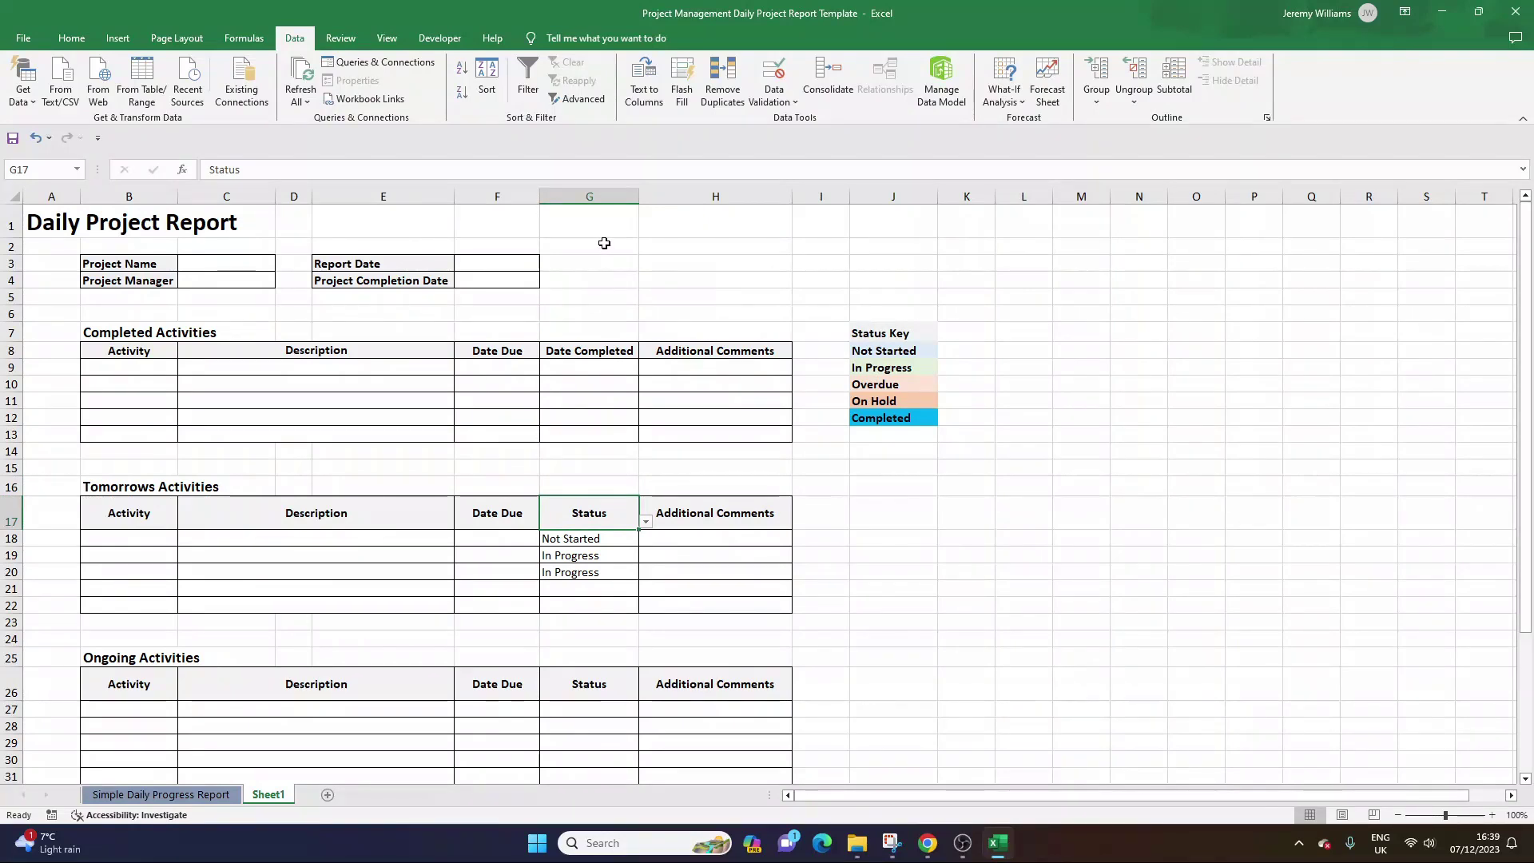
Remove the dropdown from G1:G8 by setting its data validation to Any value, then check those cells.
left_click(597, 214)
left_click_drag(597, 214, 597, 349)
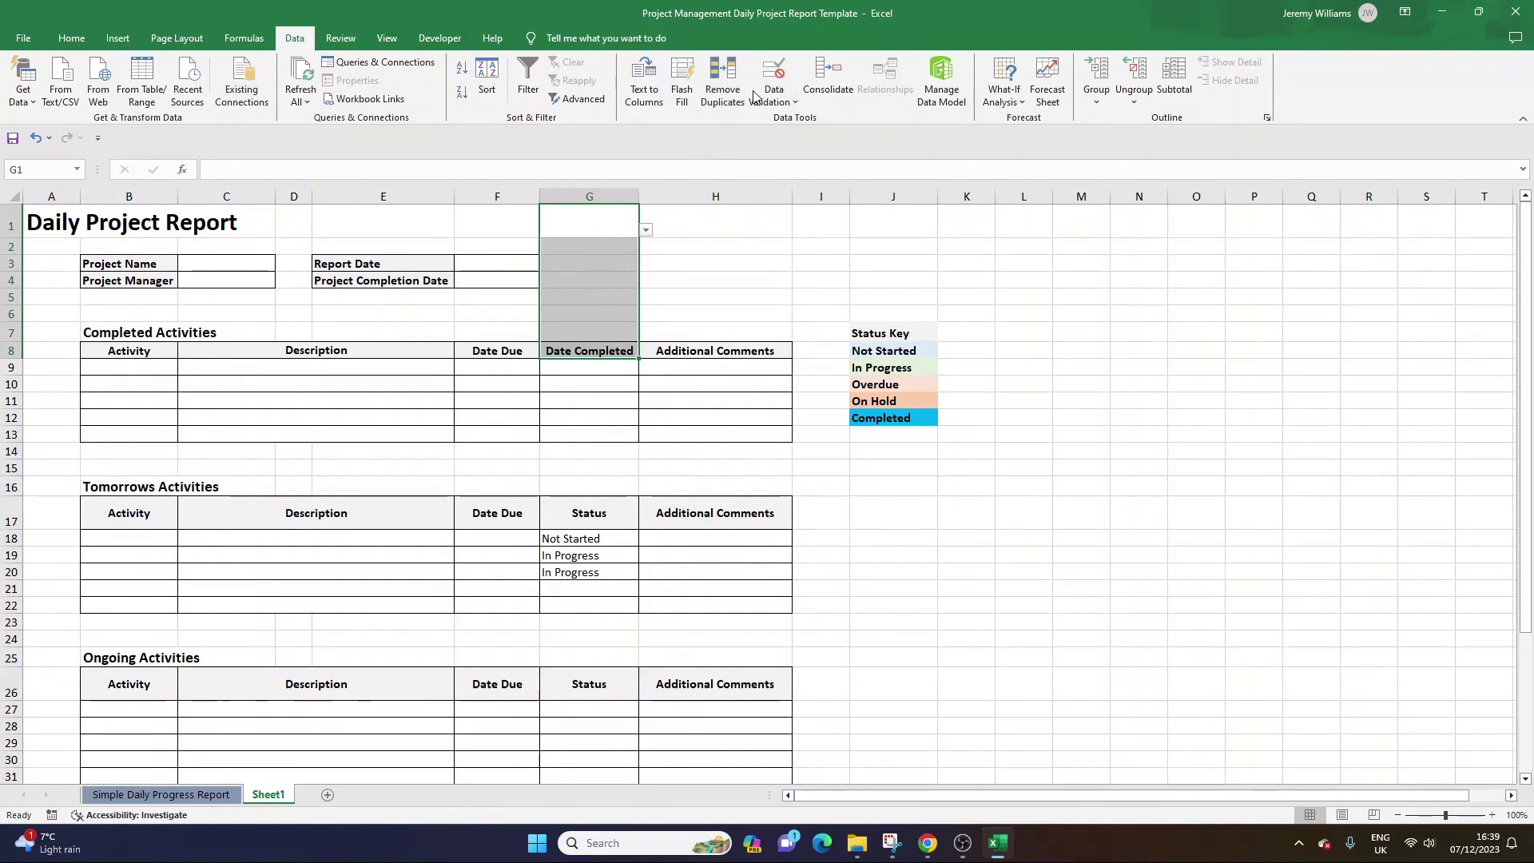
left_click(774, 76)
left_click(1195, 500)
left_click(1119, 516)
left_click(1269, 645)
left_click(586, 219)
left_click(589, 280)
left_click(589, 334)
left_click(596, 366)
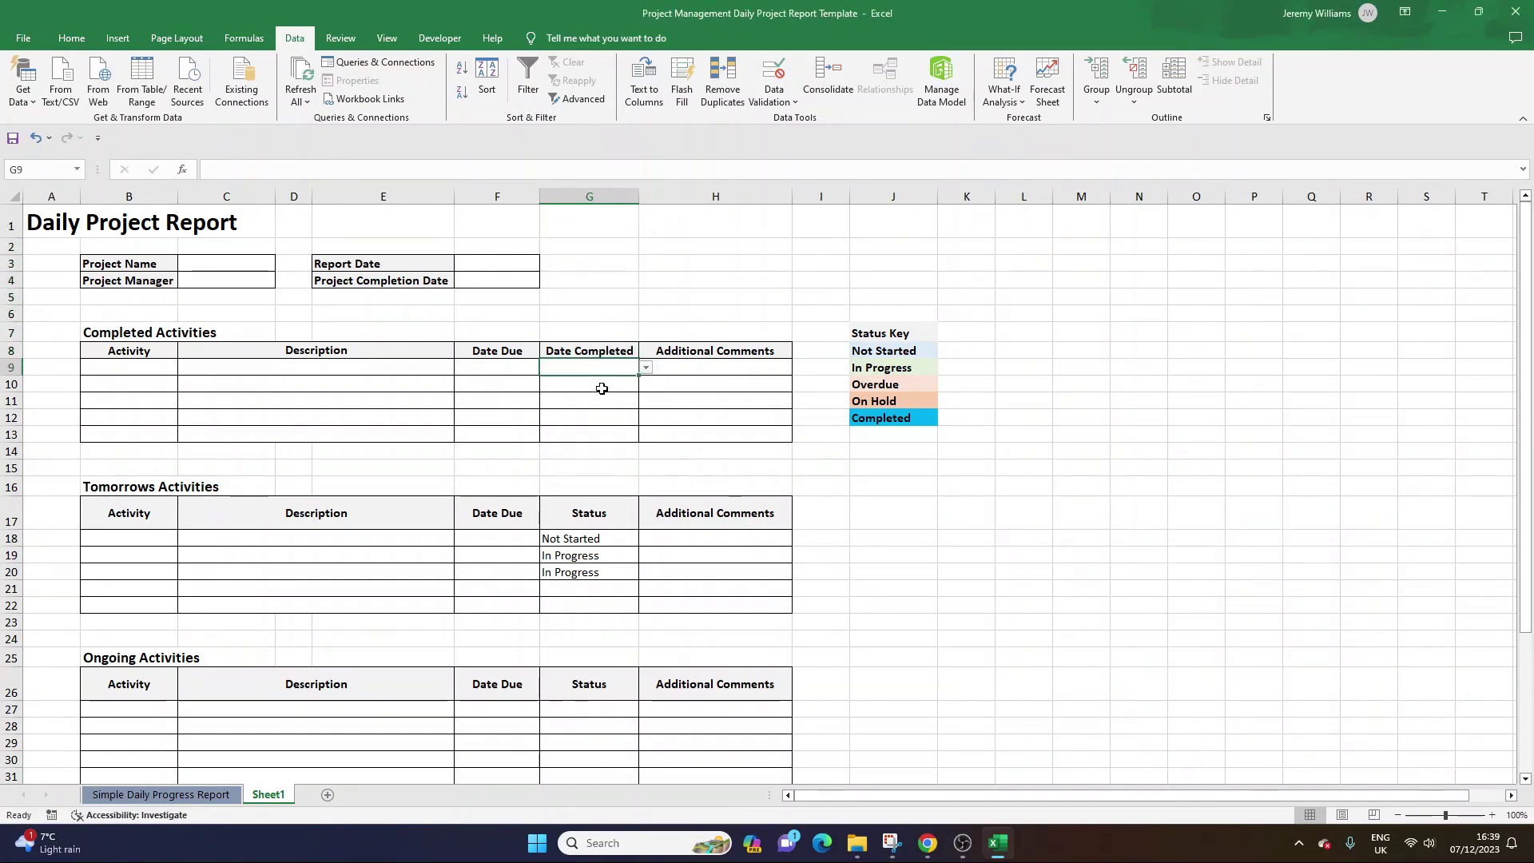
Set the data validation of G8:G16, covering the Date Completed column, to Any value, including its cells without validation.
left_click_drag(624, 482, 595, 351)
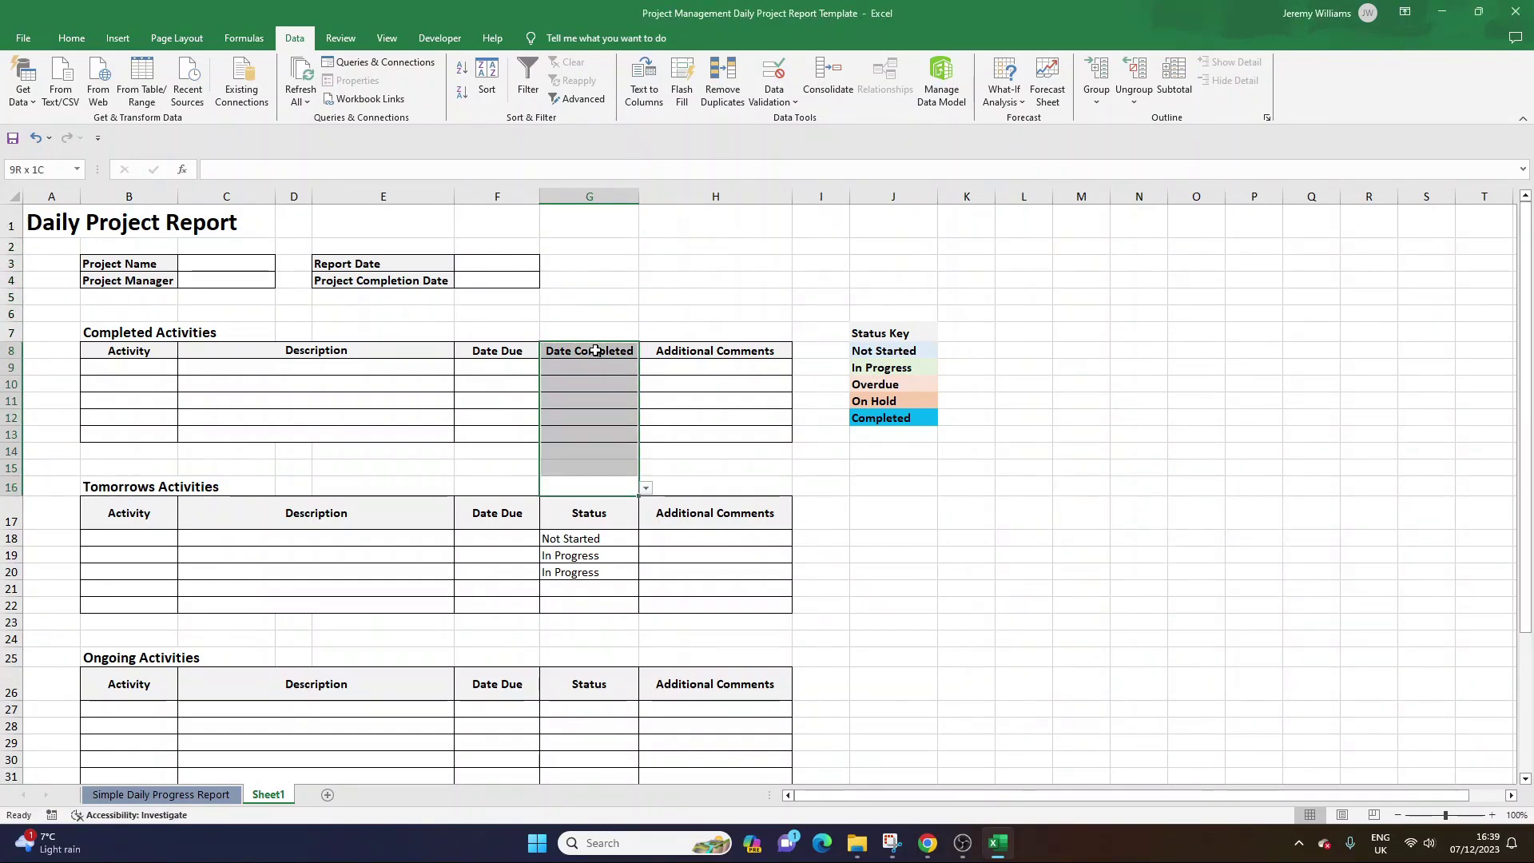
left_click(774, 76)
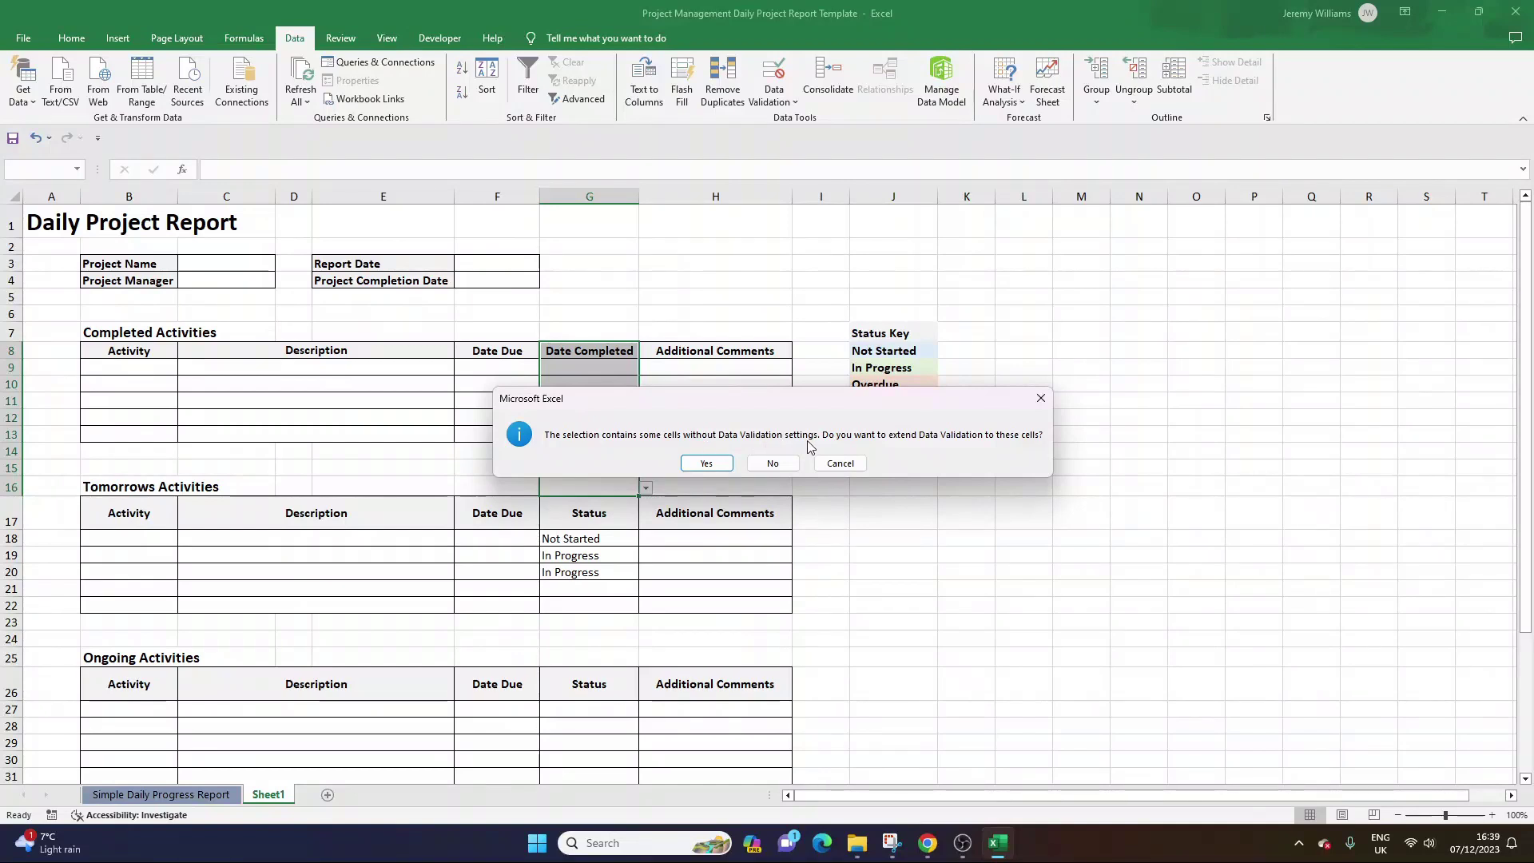
left_click(705, 463)
left_click(1195, 500)
left_click(1135, 513)
left_click(1270, 646)
left_click(589, 371)
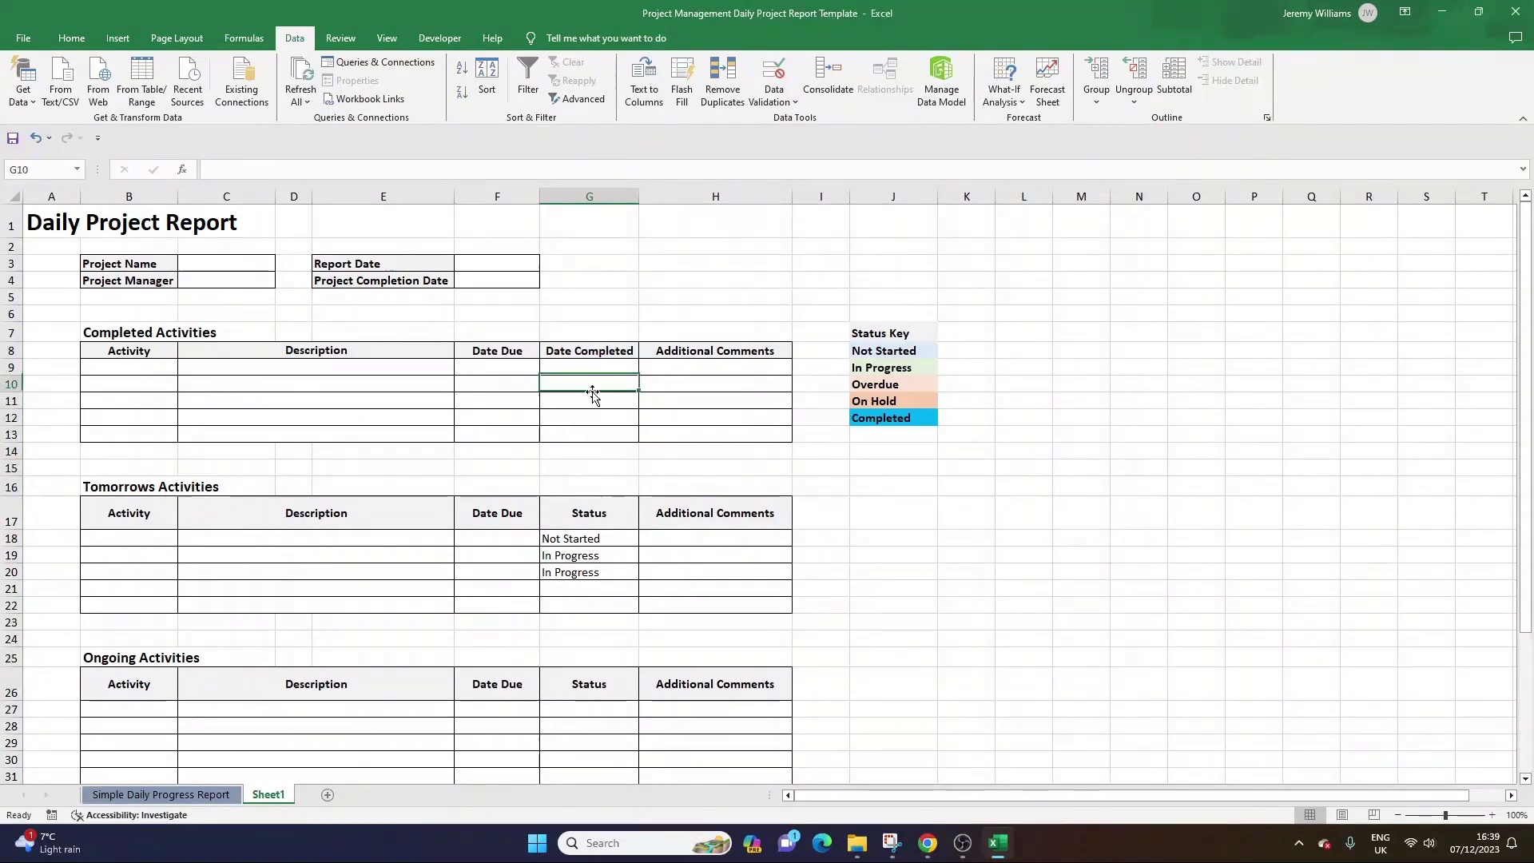
Remove the dropdown from the Tomorrows Activities Status header in G17 by allowing any value.
left_click(610, 511)
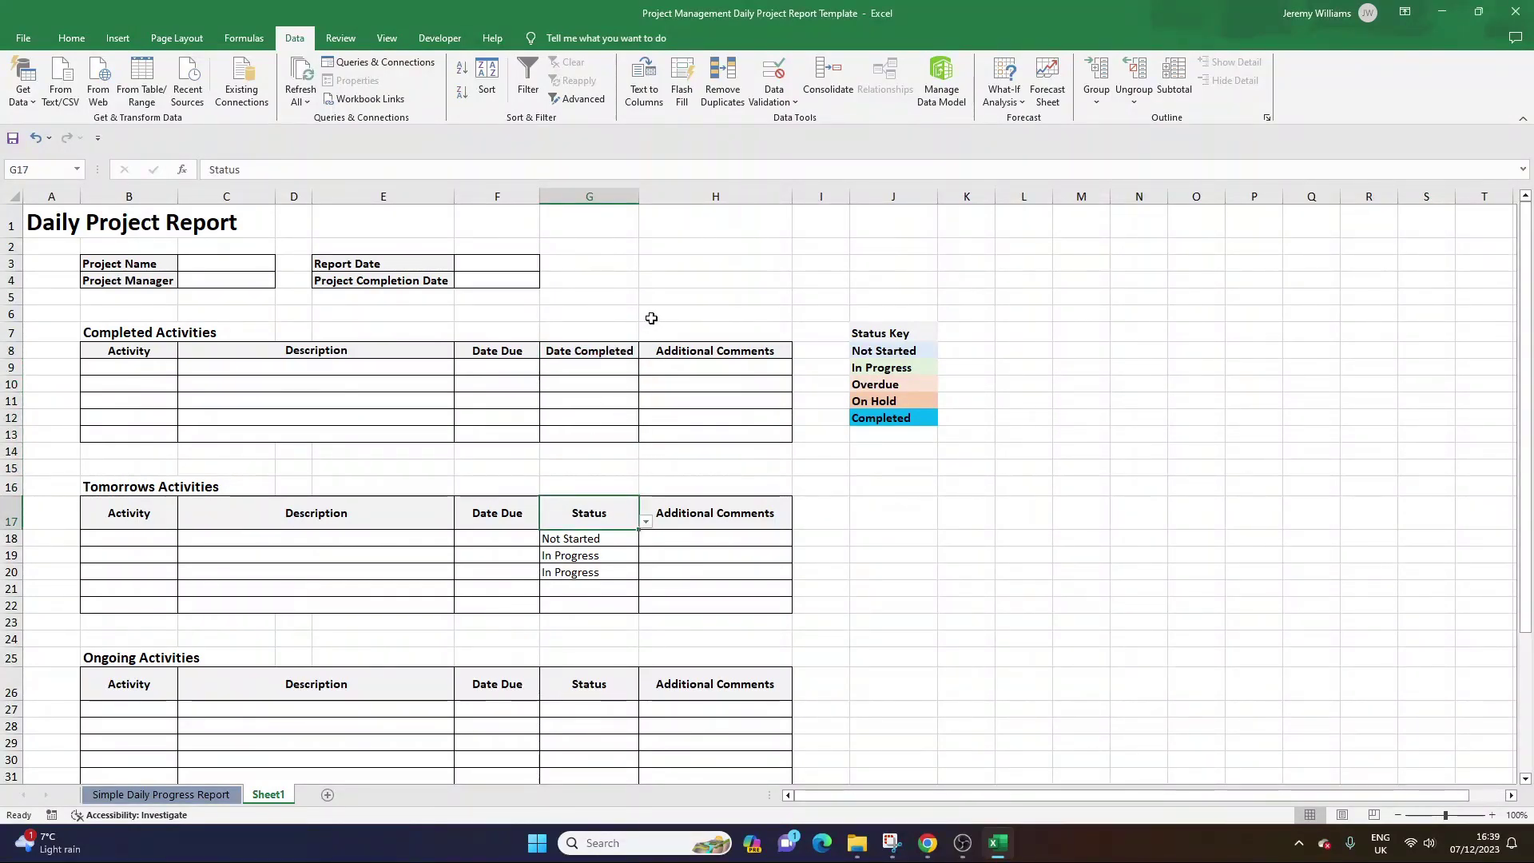
left_click(774, 80)
left_click(1194, 500)
left_click(1142, 514)
left_click(1269, 645)
Remove the status dropdown from G23:G25, between the Tomorrows and Ongoing Activities tables, by setting its data validation to Any value.
left_click(590, 589)
left_click(591, 622)
scroll(619, 625, "down", 3)
left_click_drag(582, 455, 583, 486)
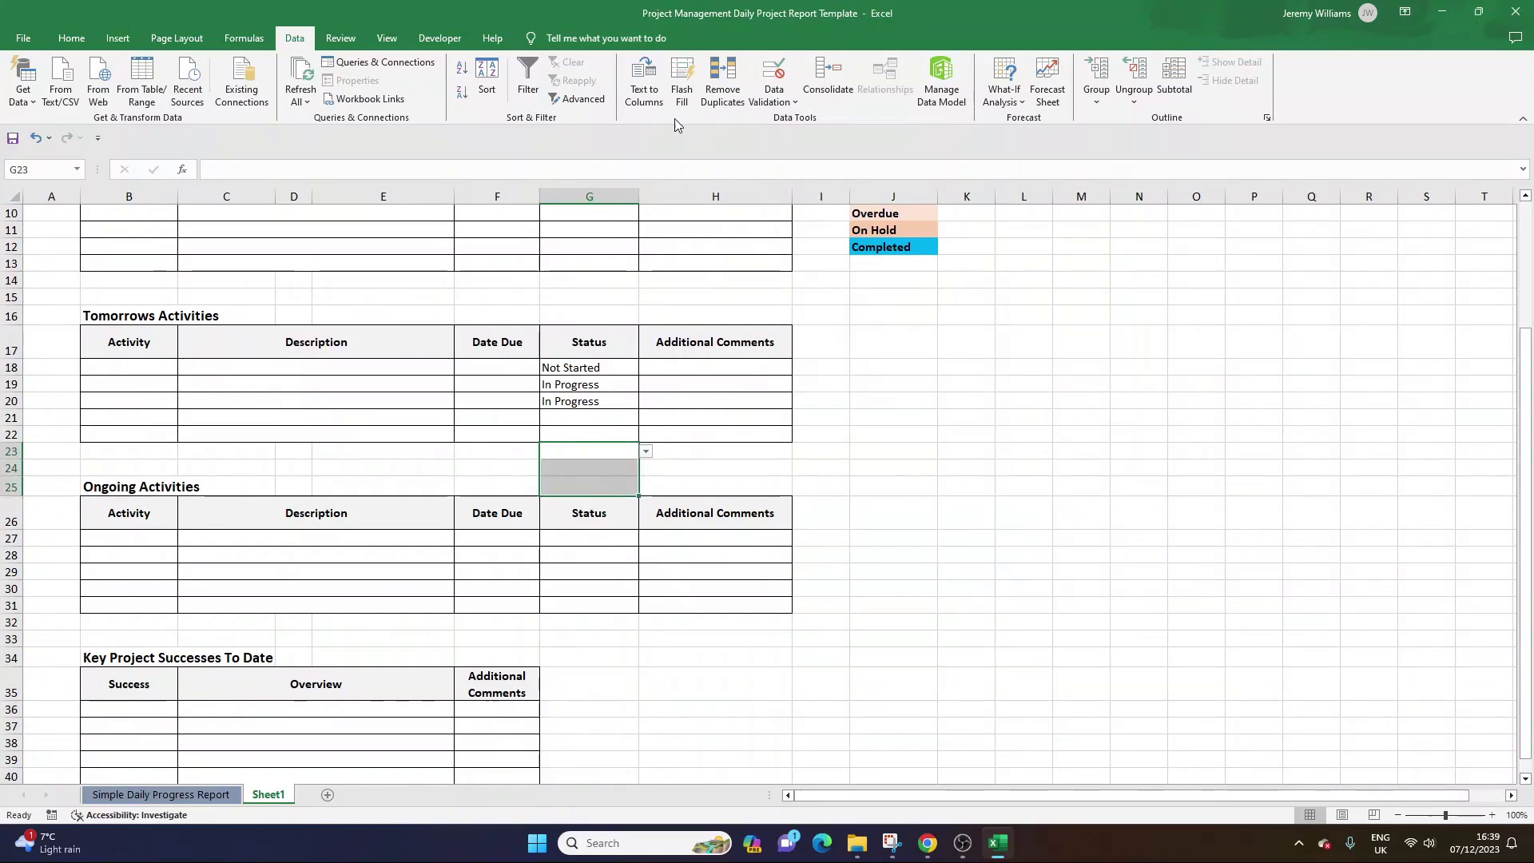
left_click(571, 456)
left_click(577, 484)
left_click(579, 454)
left_click_drag(578, 453, 582, 485)
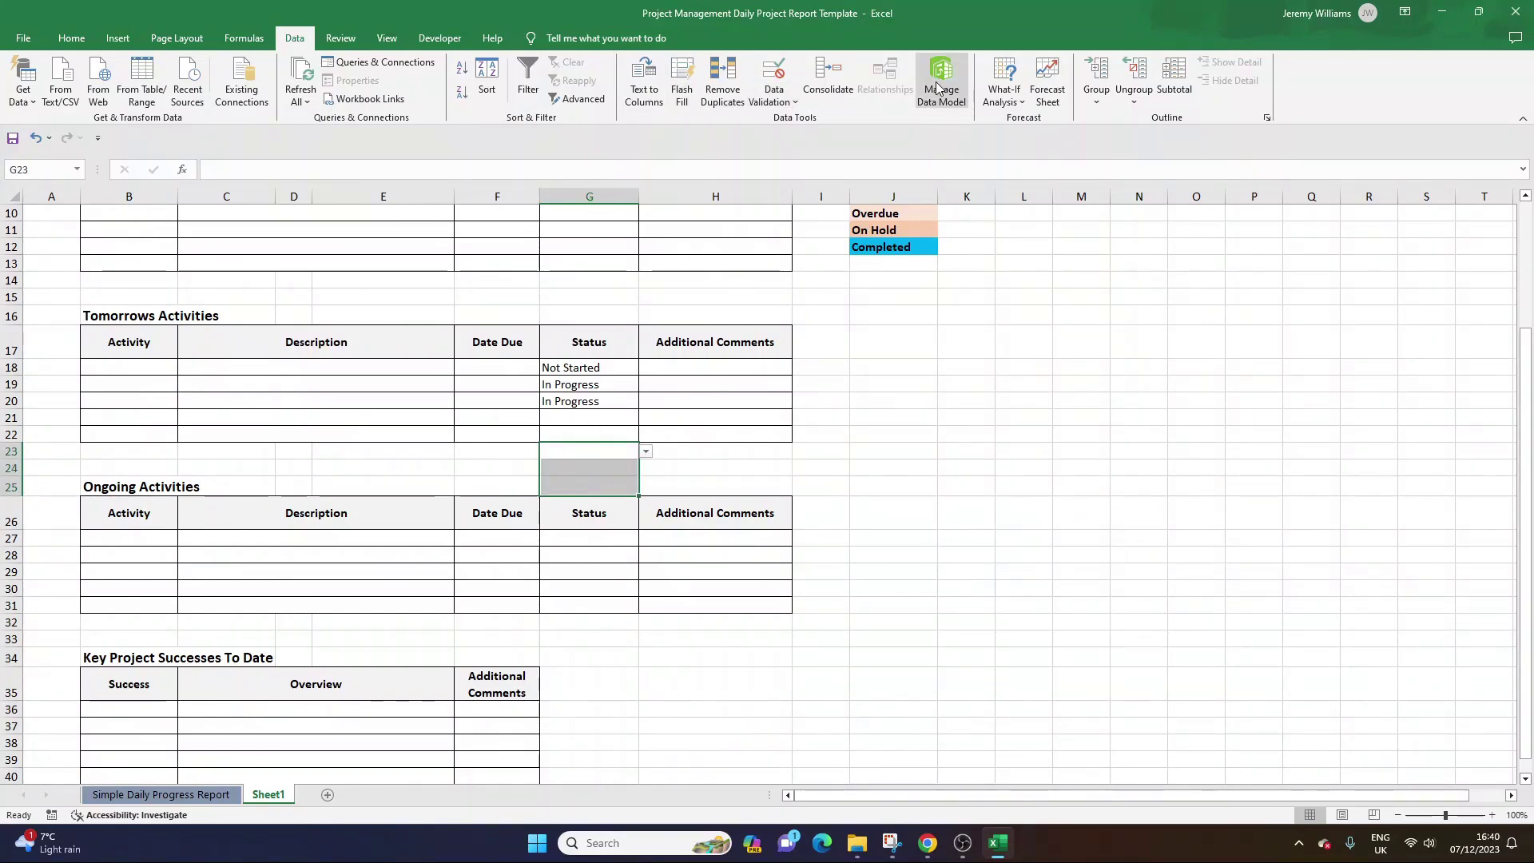
left_click(773, 73)
left_click(1194, 500)
left_click(1150, 514)
left_click(1269, 646)
Check the column G cells from G32 down, beneath the Ongoing Activities Status entries, for the status dropdown.
left_click_drag(590, 621, 620, 728)
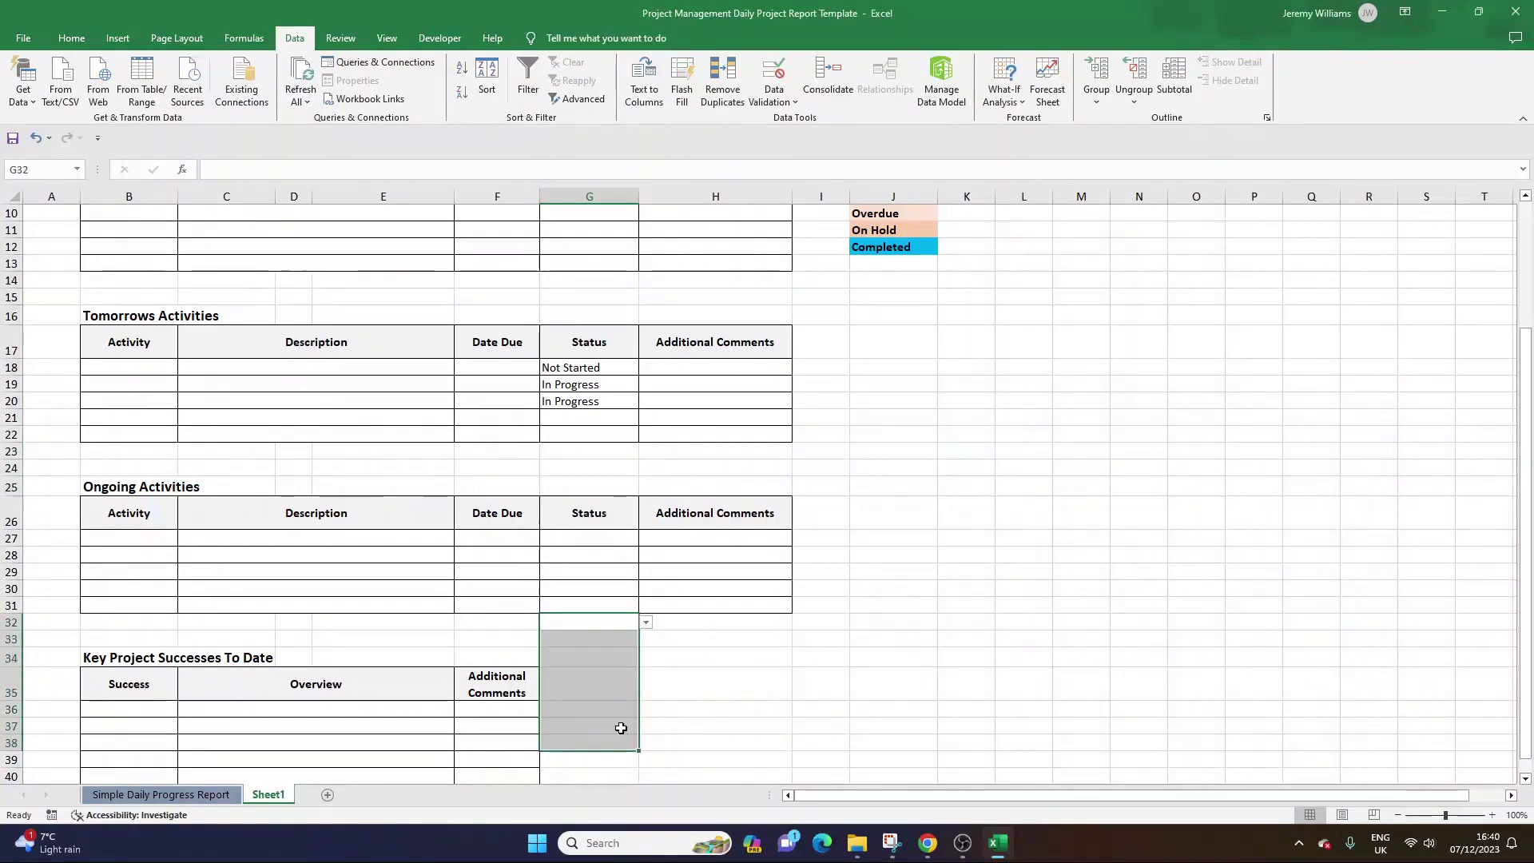
scroll(623, 638, "down", 4)
left_click(700, 543)
left_click(592, 457)
scroll(639, 447, "up", 7)
left_click(887, 418)
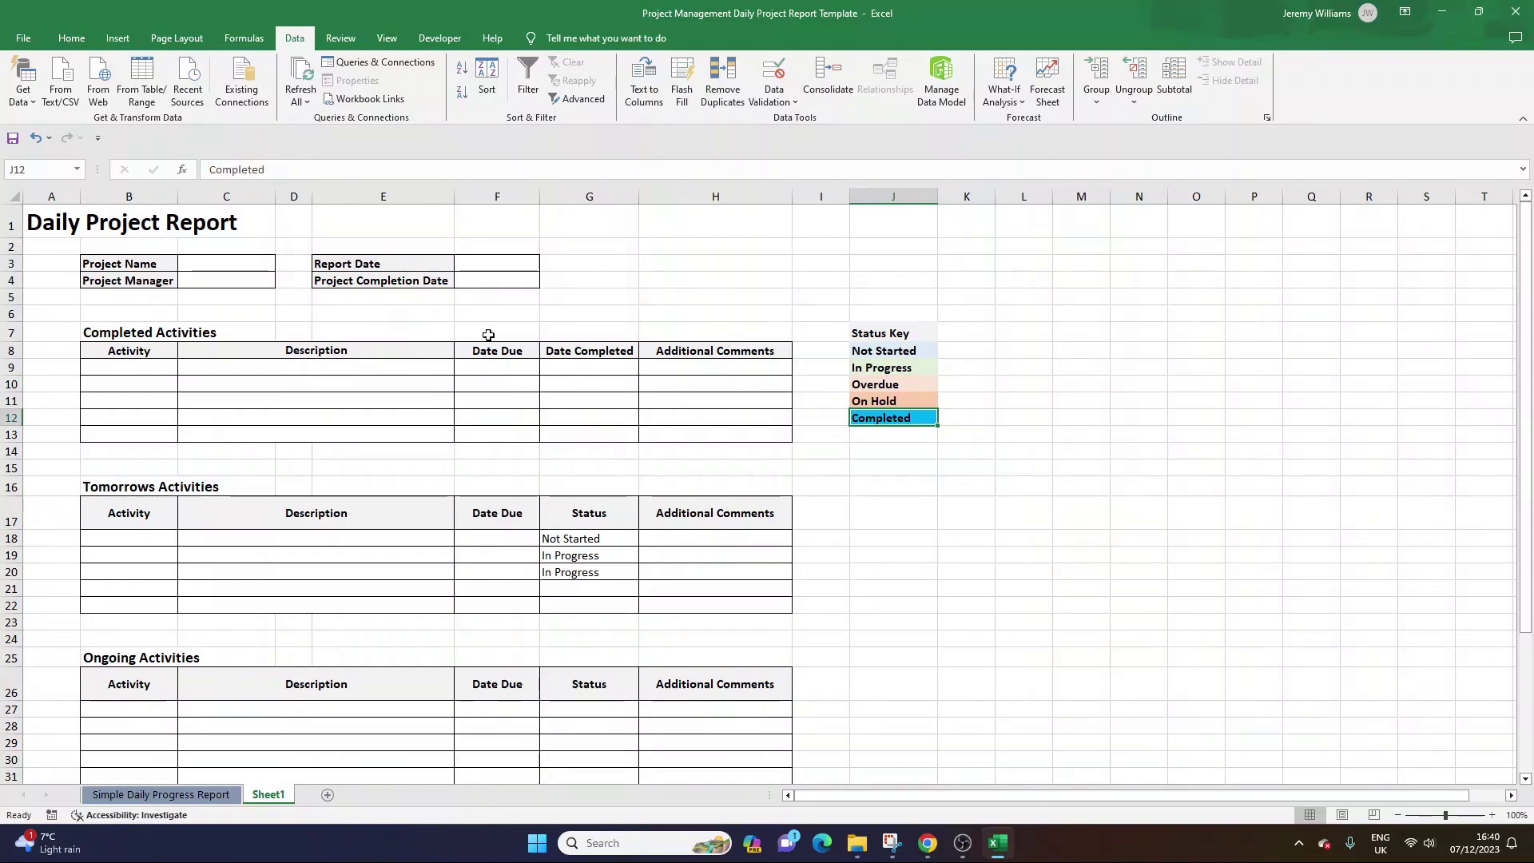
Hide the gridlines on Sheet1 and look over the report layout.
left_click(378, 40)
left_click(212, 80)
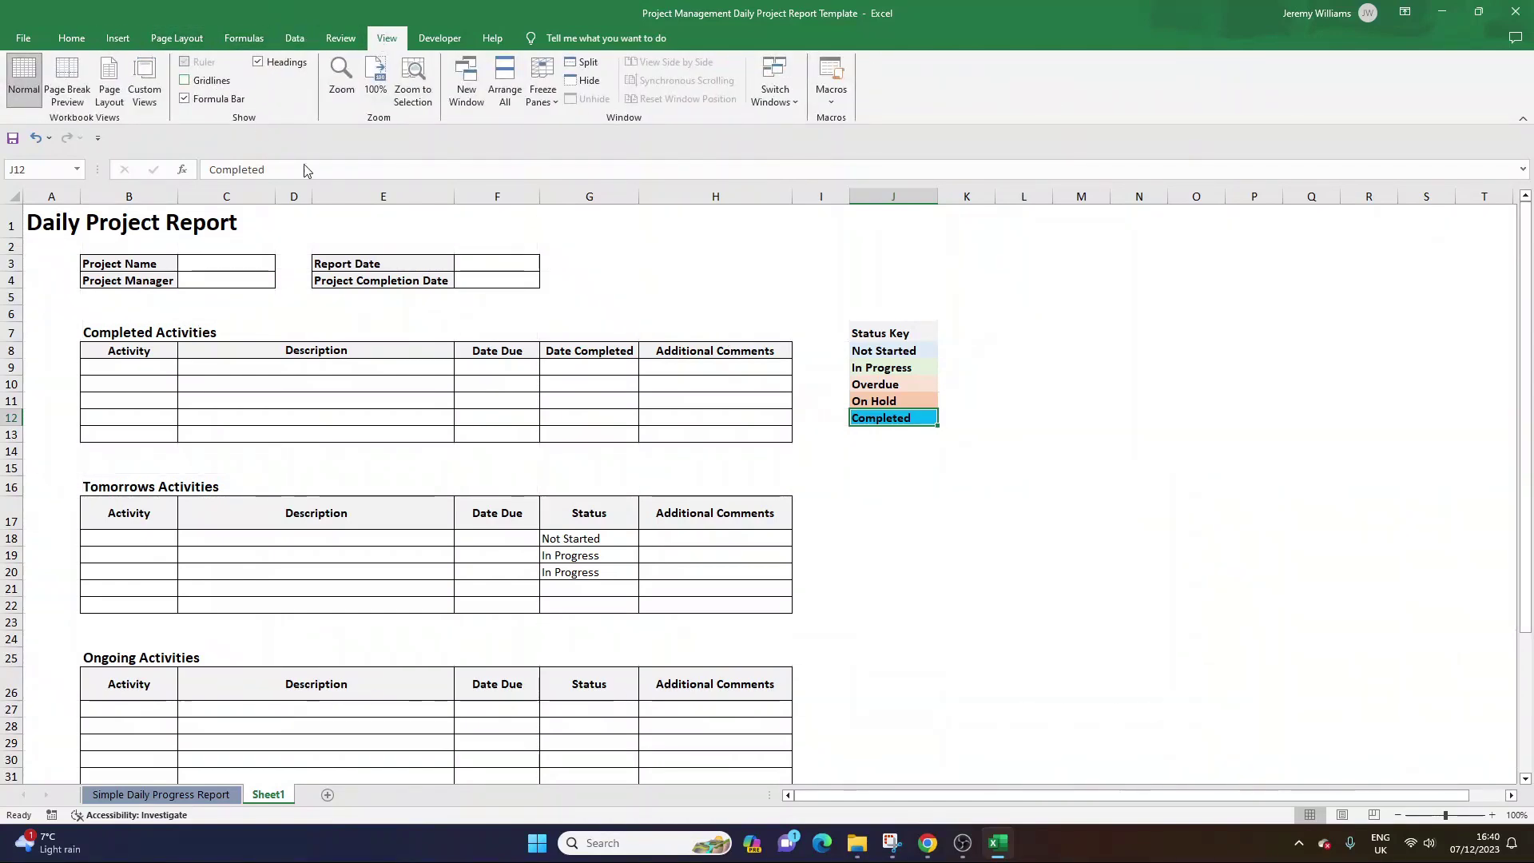
left_click(586, 296)
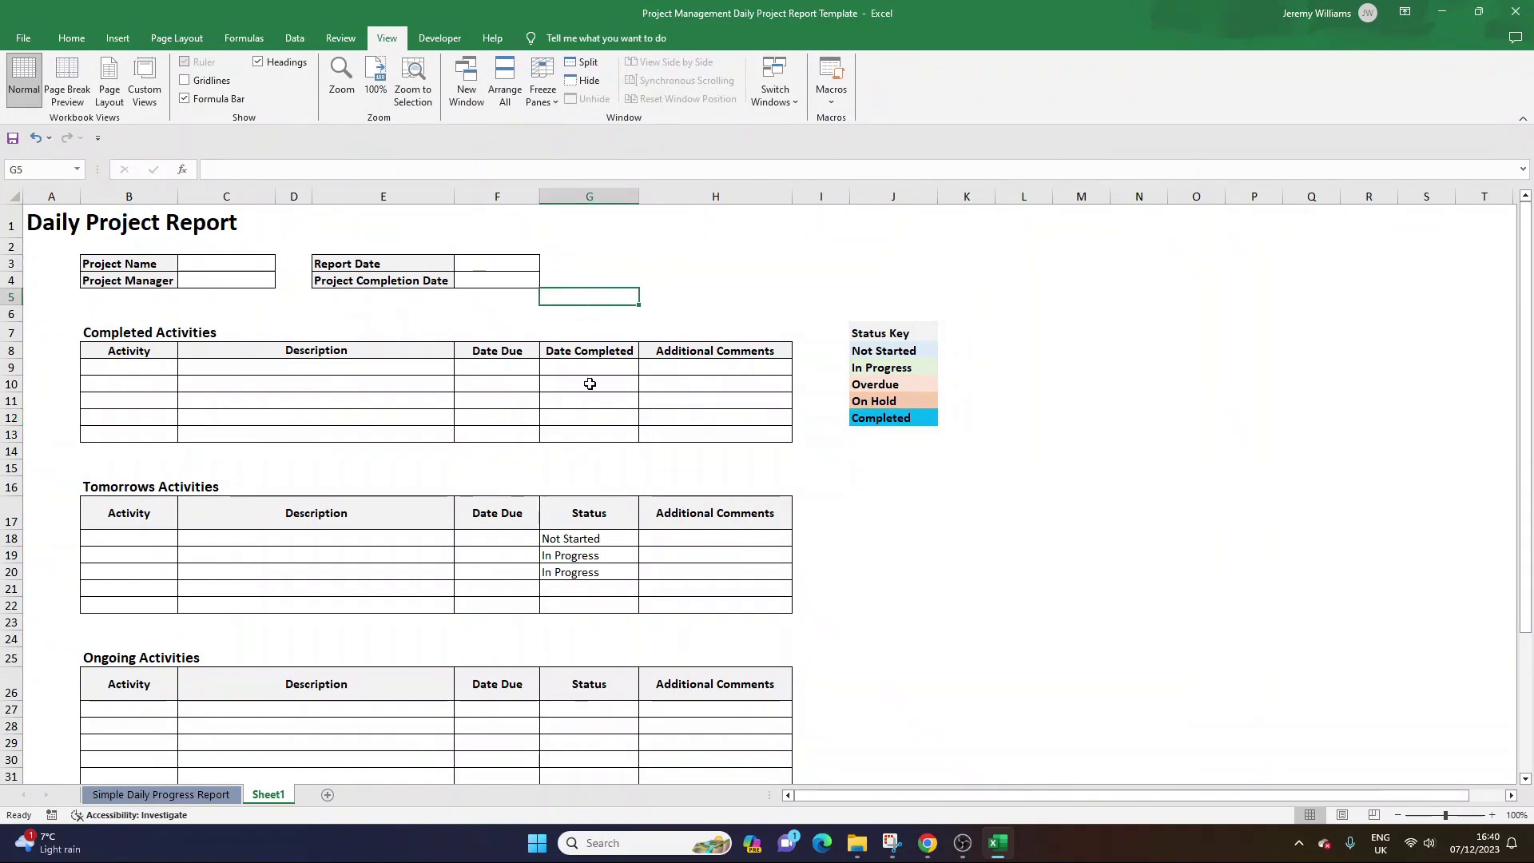
scroll(590, 384, "down", 3)
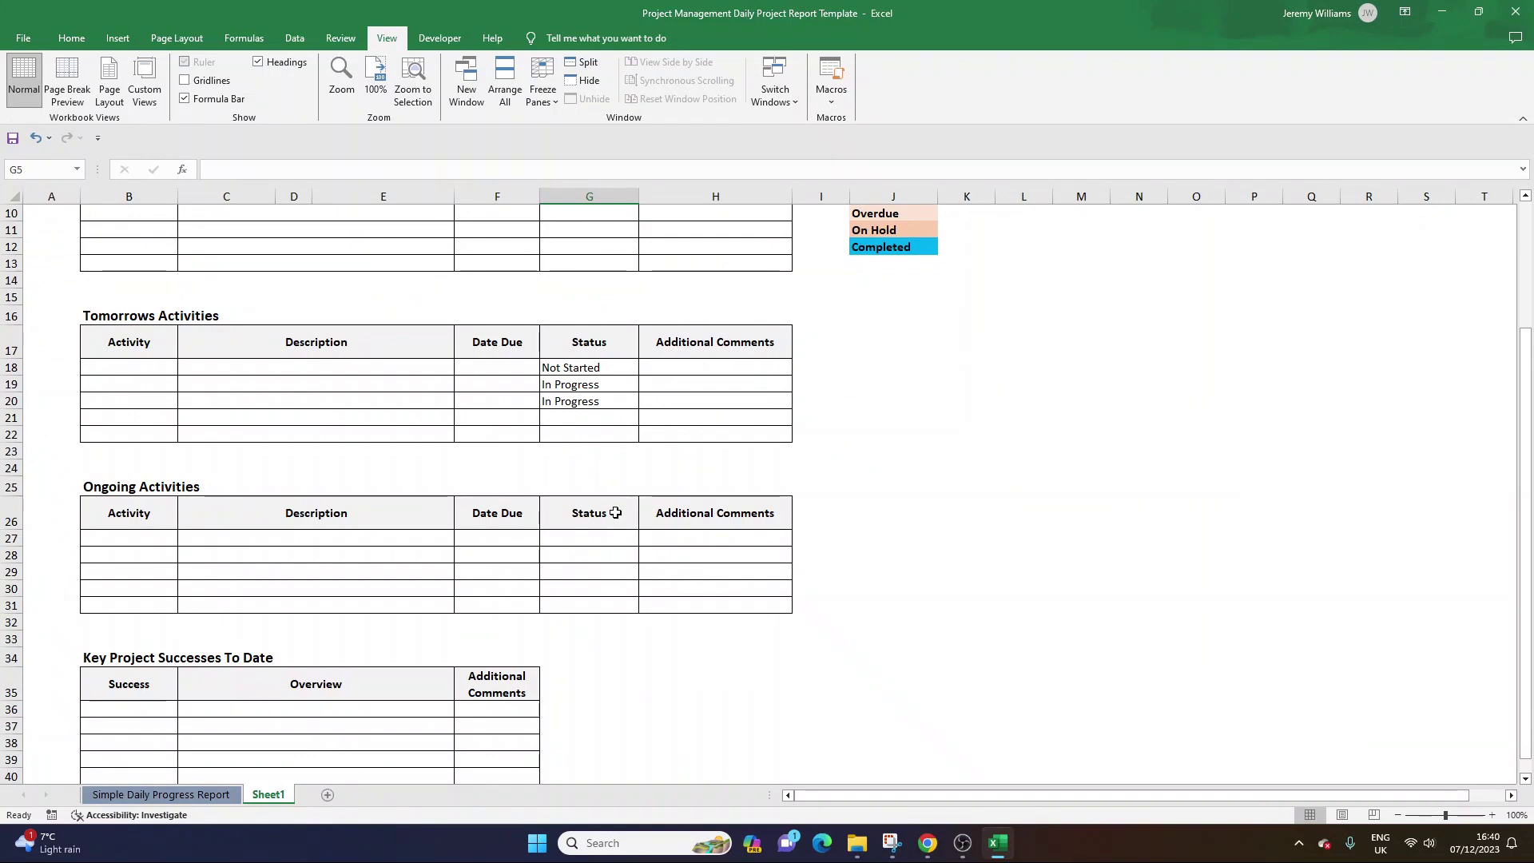
scroll(615, 513, "up", 3)
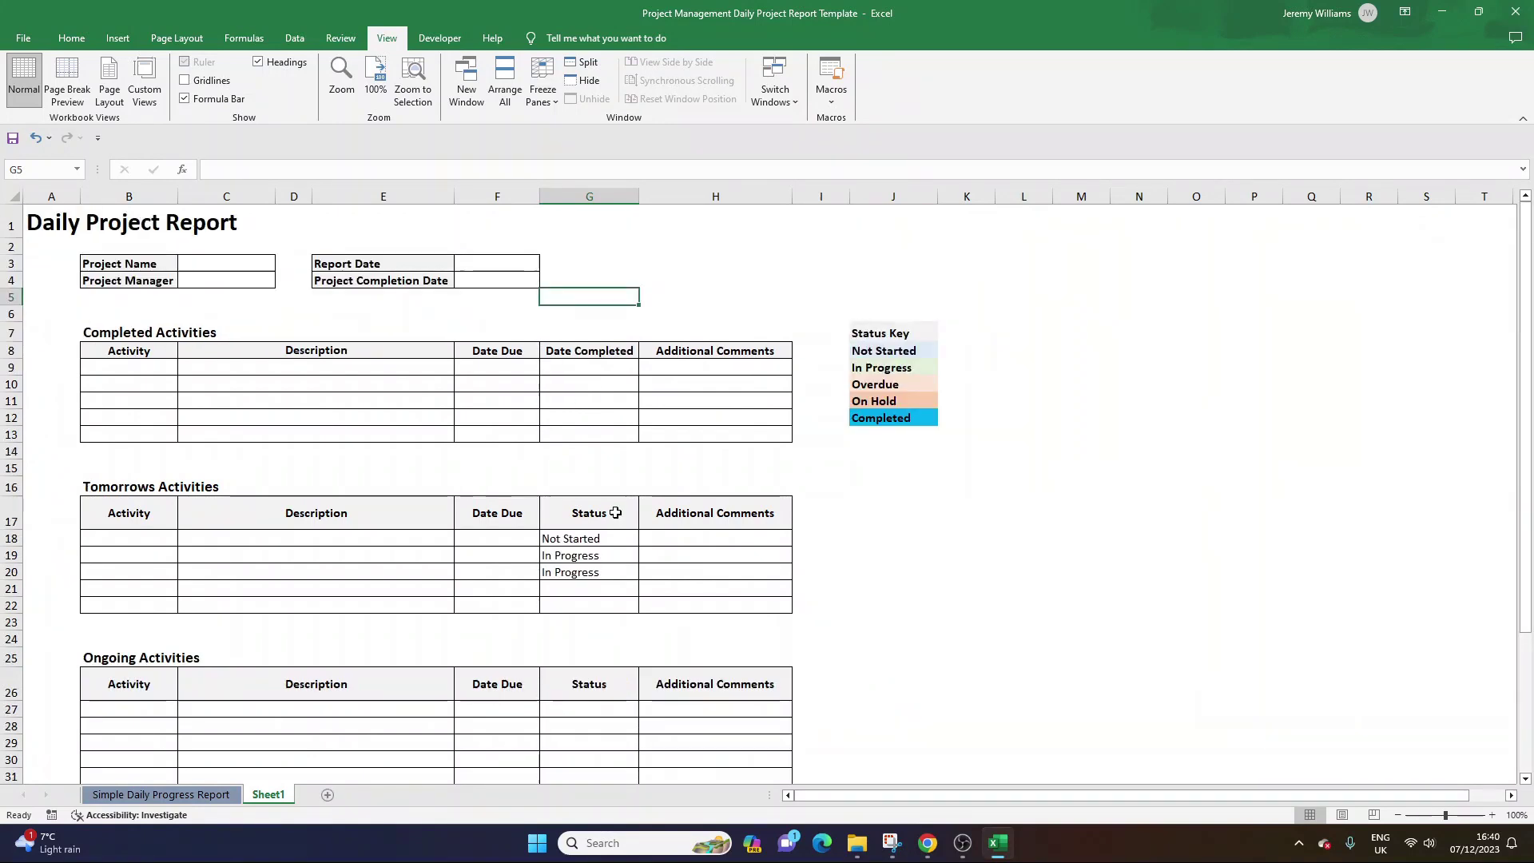
Insert a new column before column A and narrow it to a slim left margin.
right_click(51, 195)
left_click(92, 337)
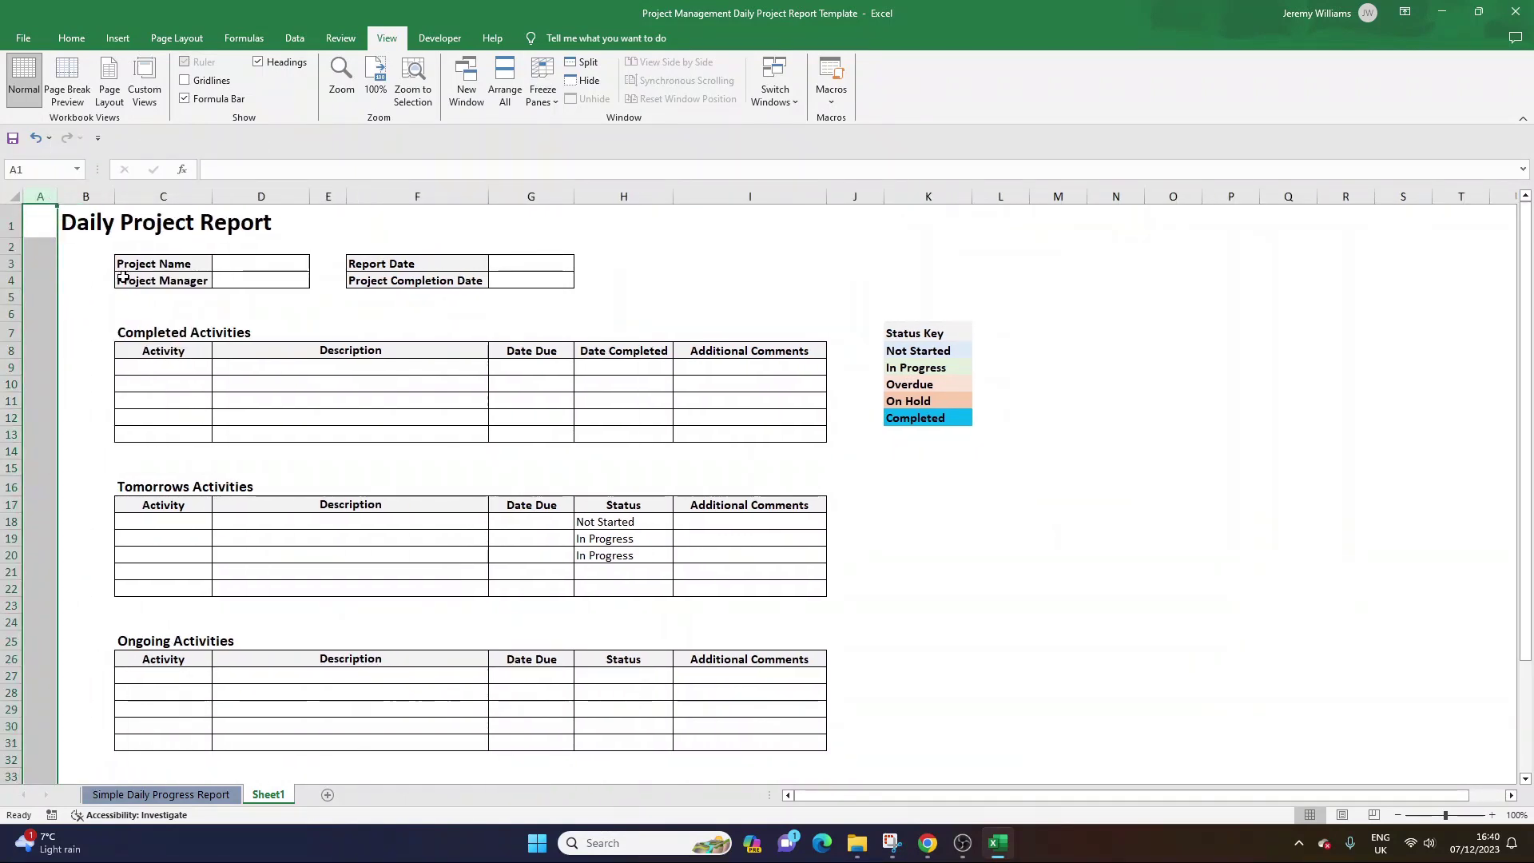
left_click(124, 277)
left_click_drag(57, 197, 32, 197)
left_click(72, 332)
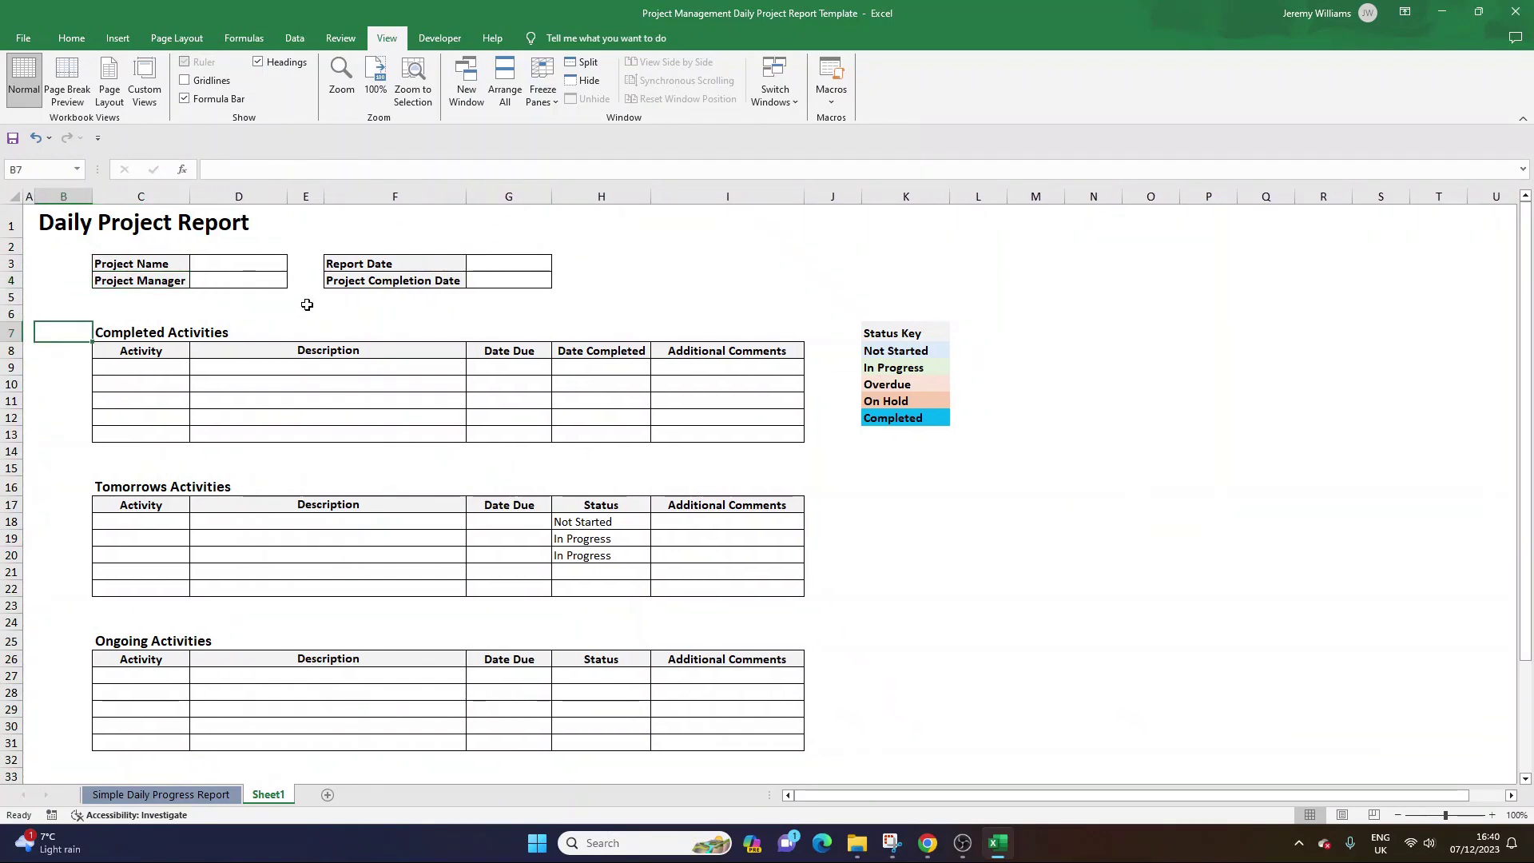
left_click(896, 299)
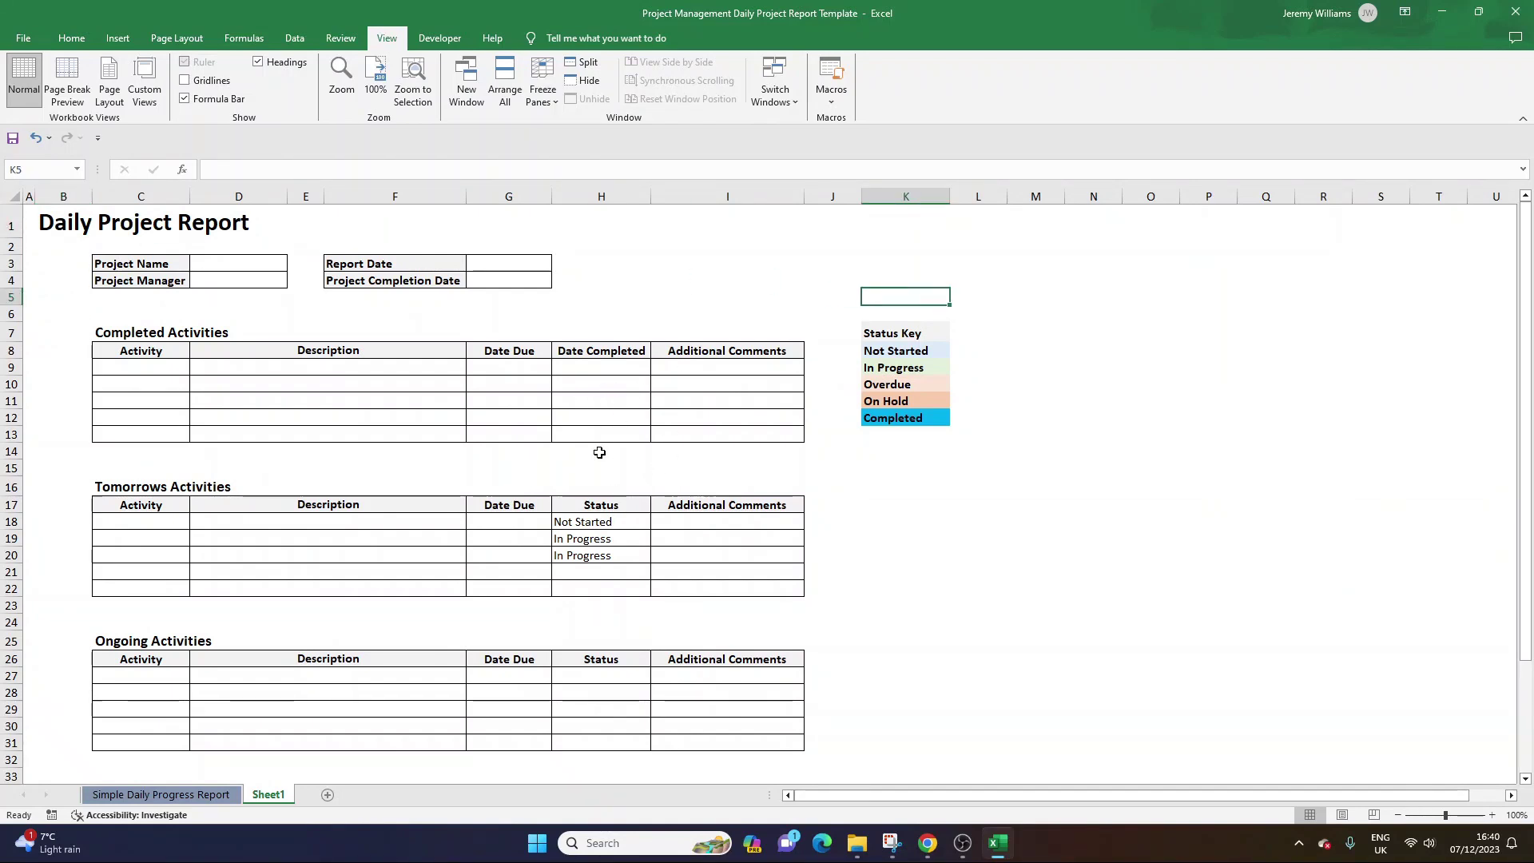
Centre the contents of C9:I40 horizontally, covering the entry cells of all the activity tables.
left_click_drag(592, 518, 599, 572)
left_click_drag(141, 367, 765, 747)
scroll(720, 651, "down", 3)
left_click(71, 38)
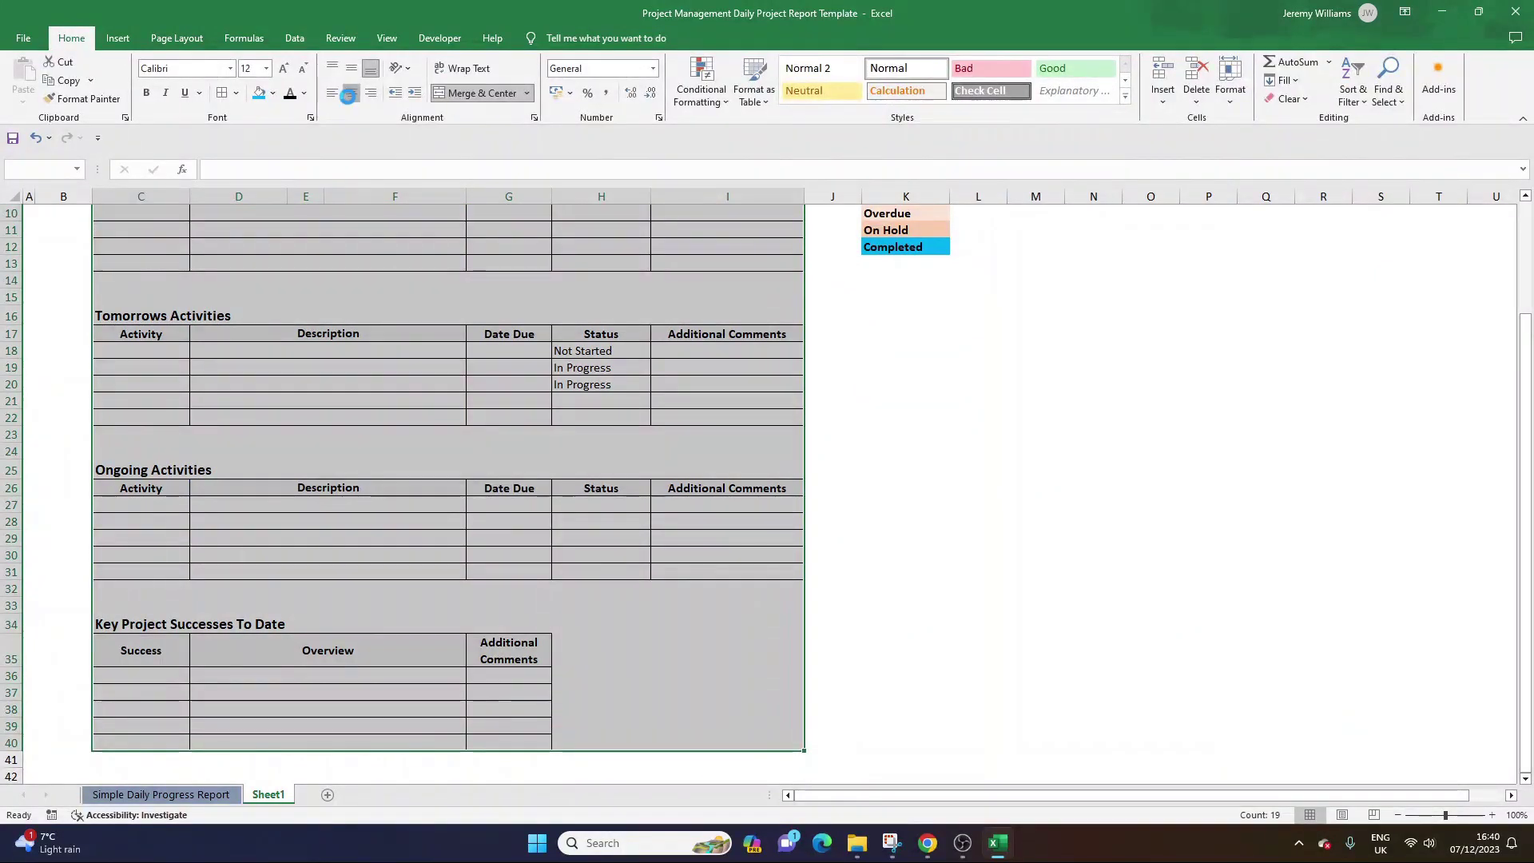
left_click(349, 94)
left_click(639, 535)
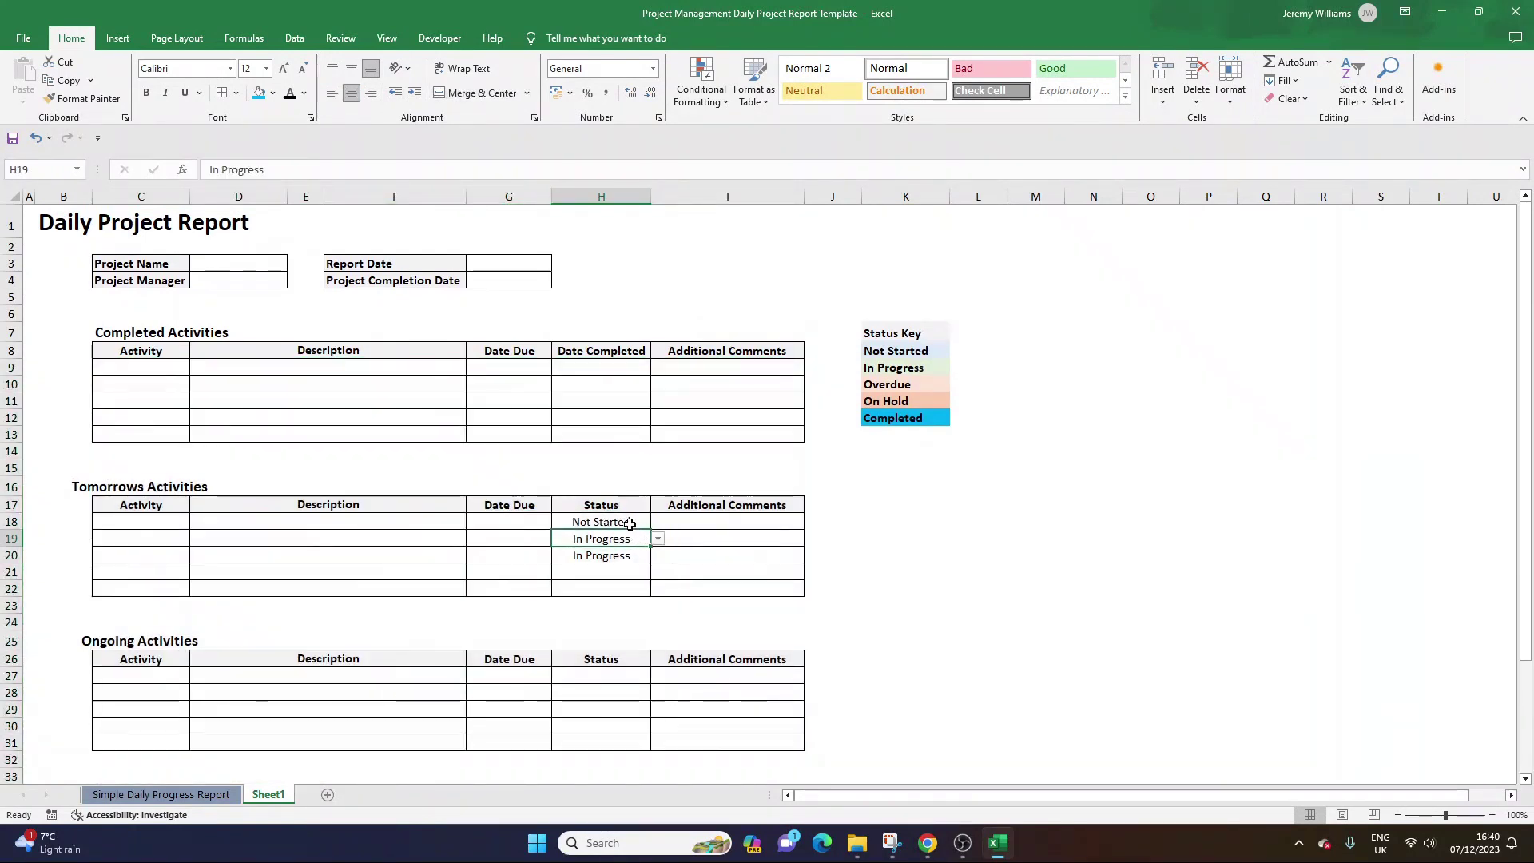
left_click(703, 281)
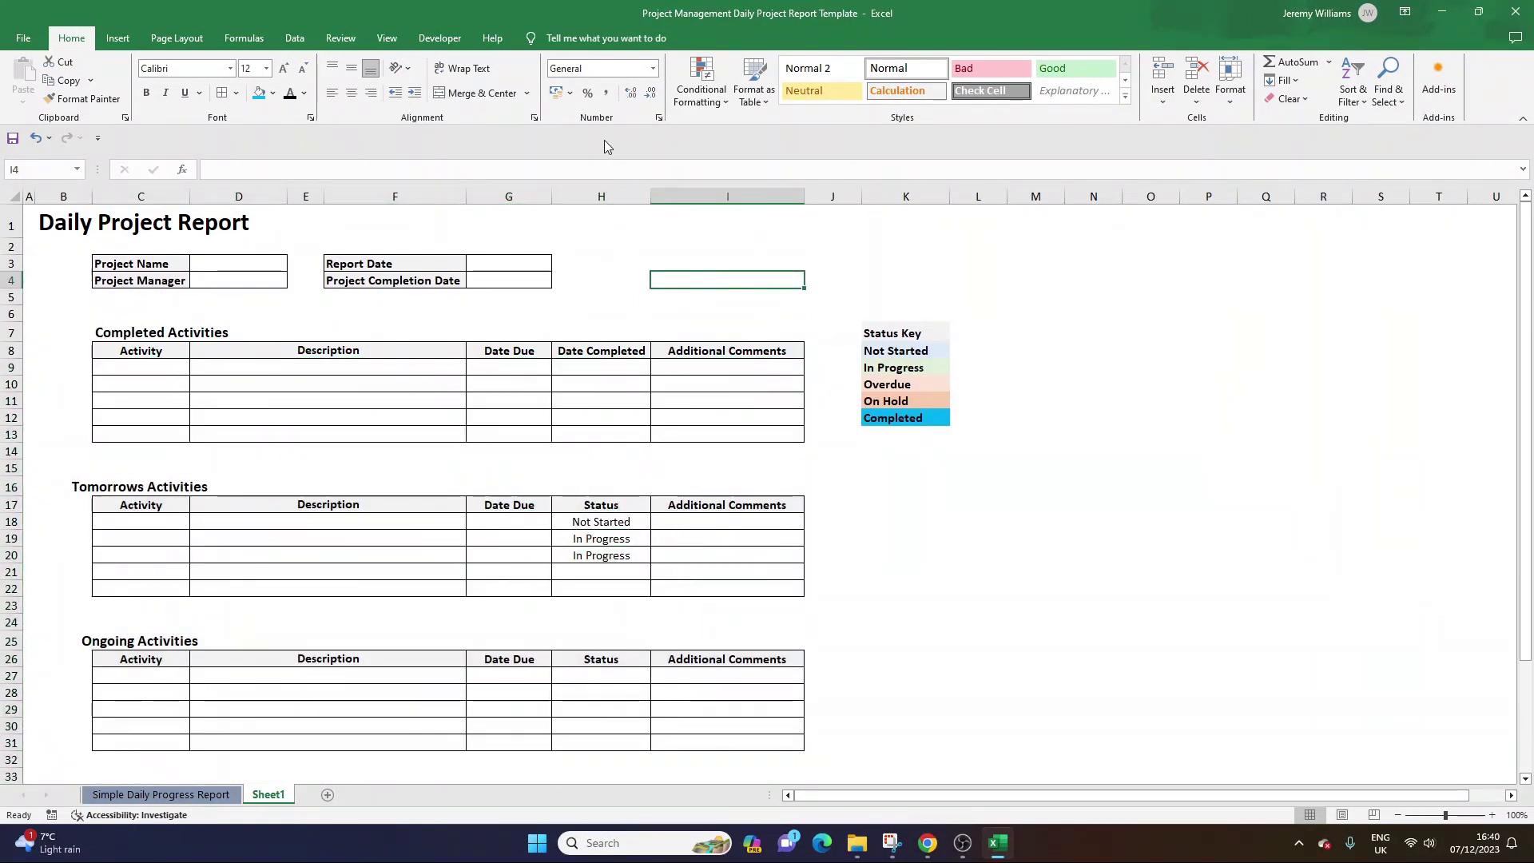
Start a conditional formatting rule for only cells with Specific Text containing "Not Started".
left_click(707, 100)
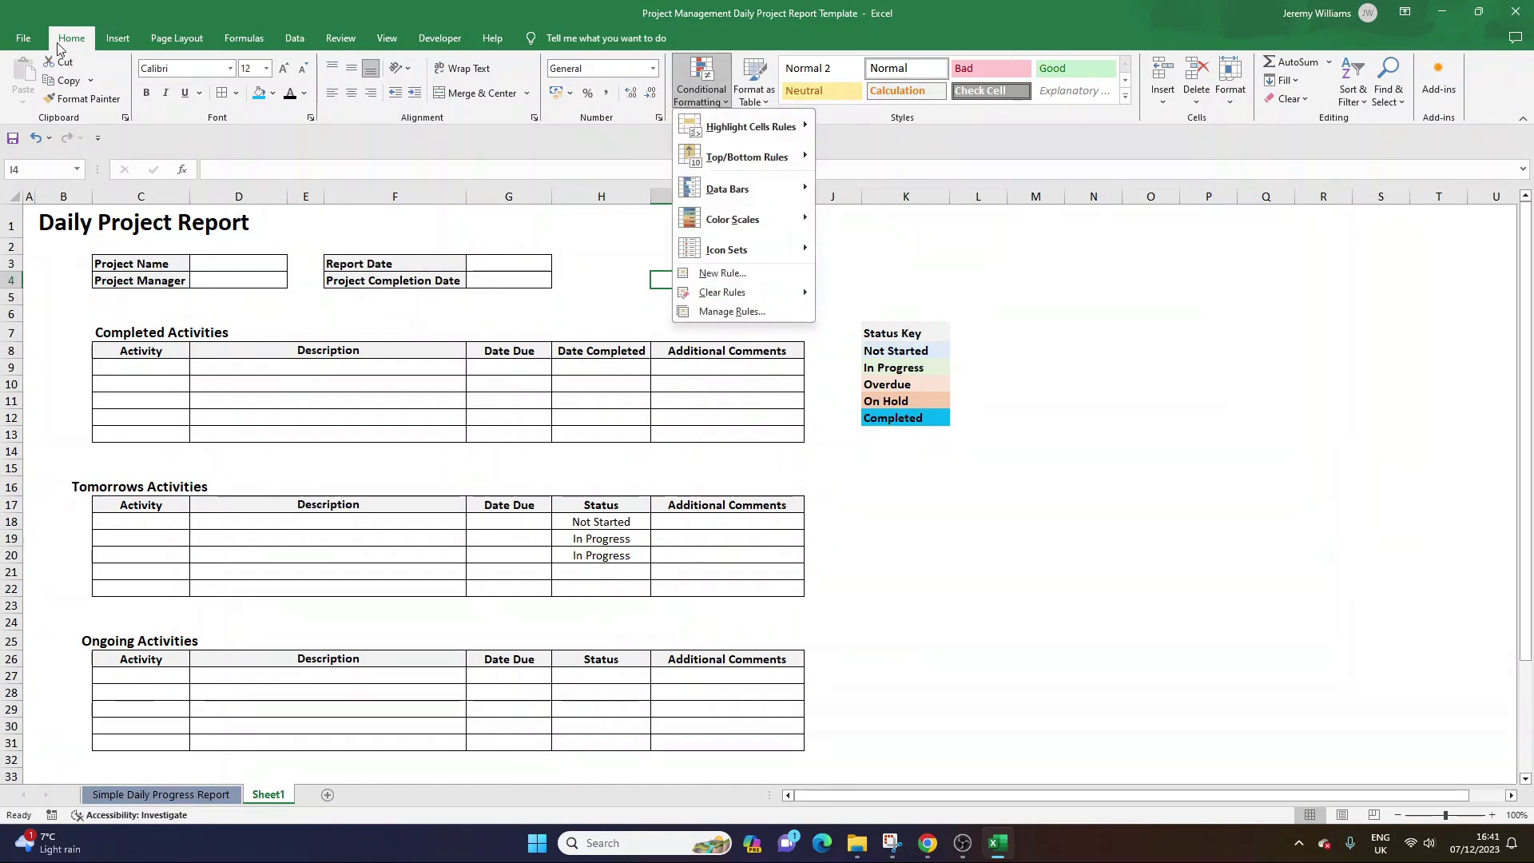
left_click(759, 312)
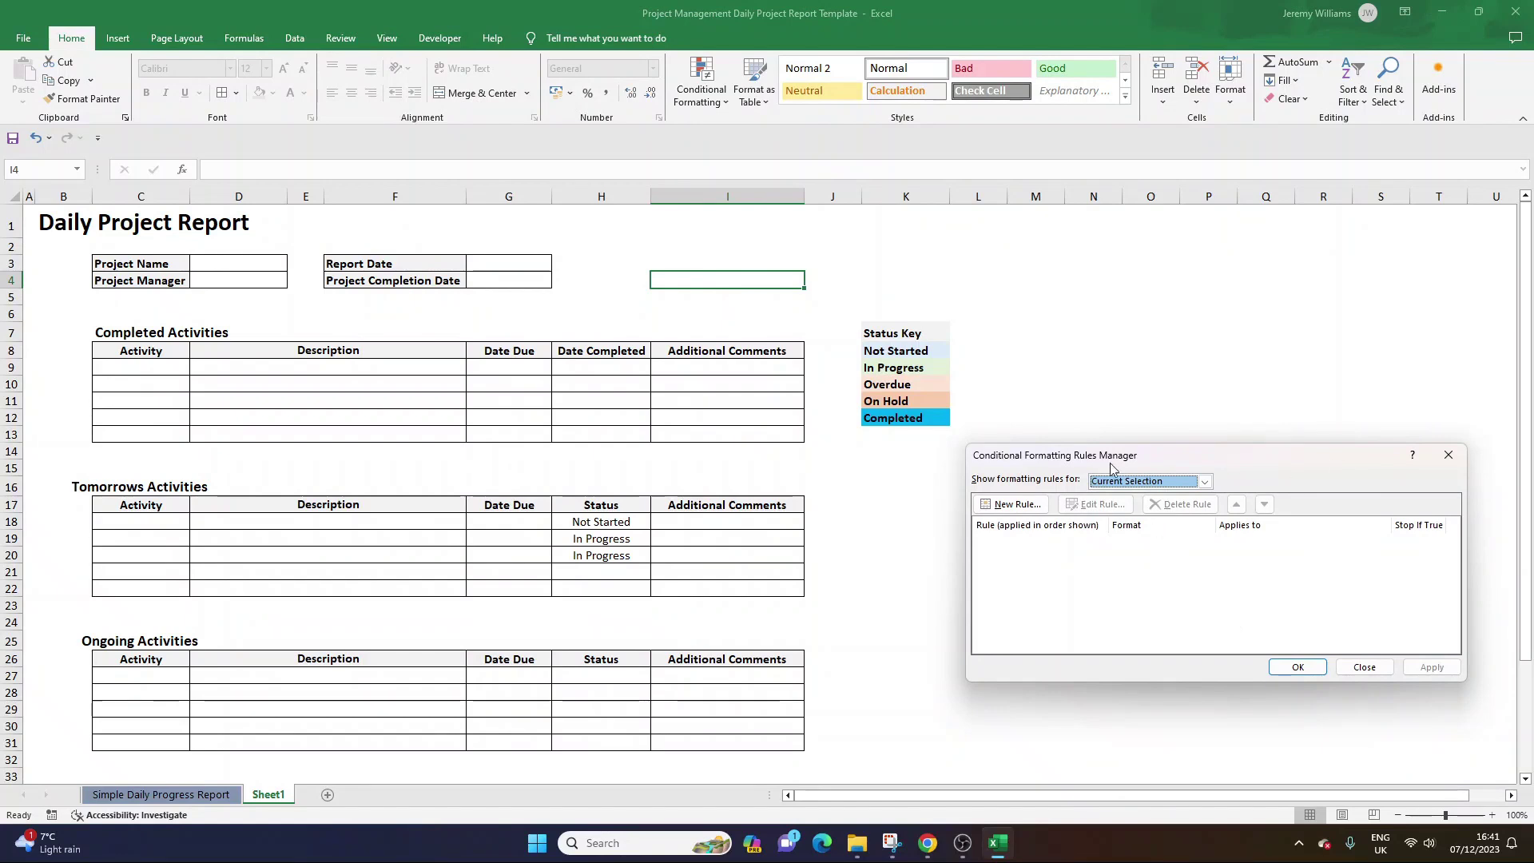
left_click(1011, 504)
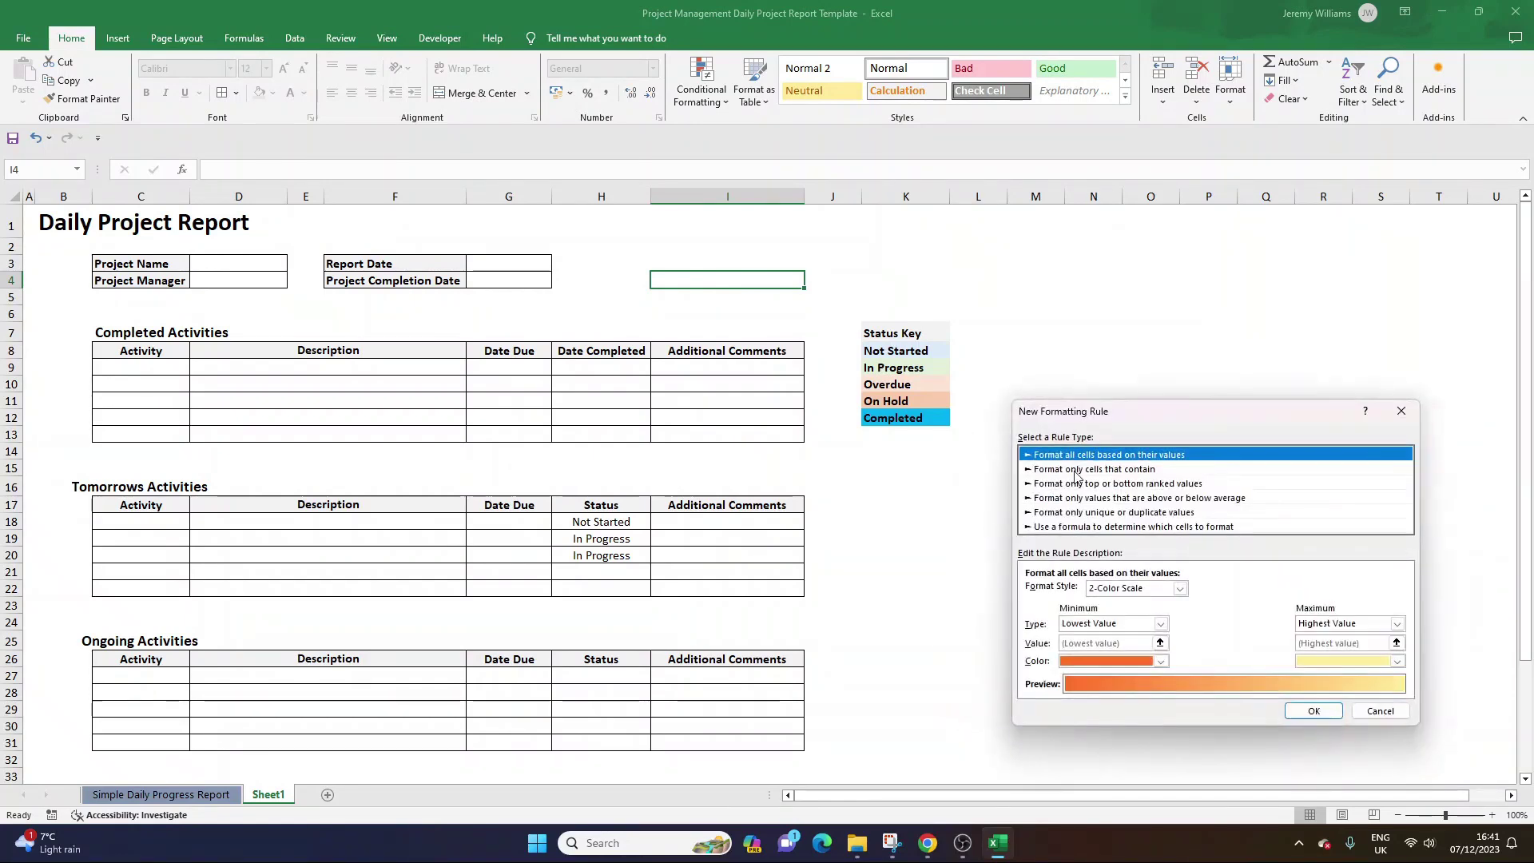
left_click(1086, 469)
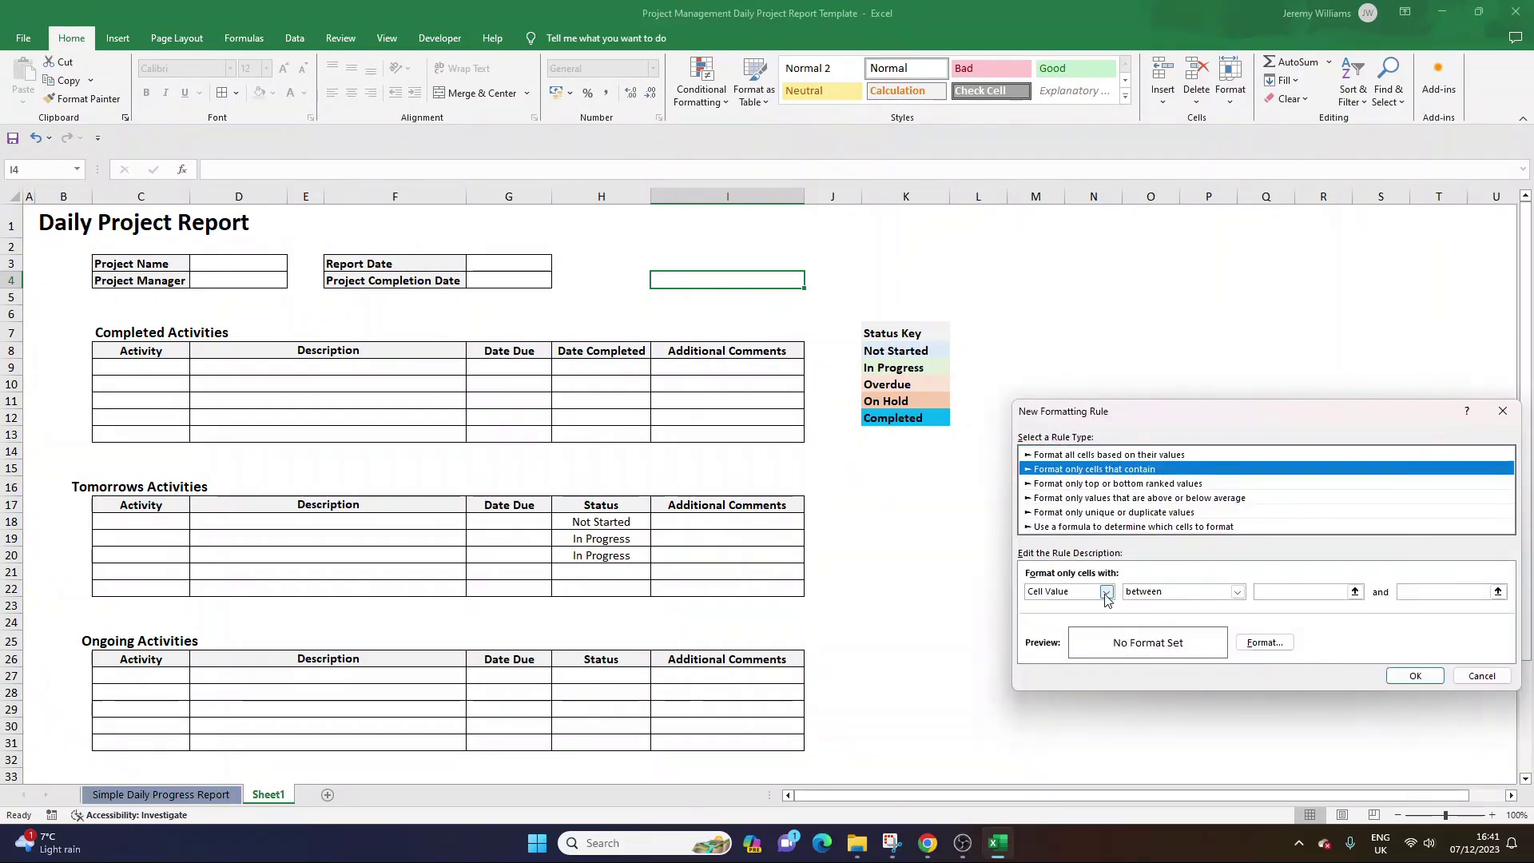
left_click(1144, 594)
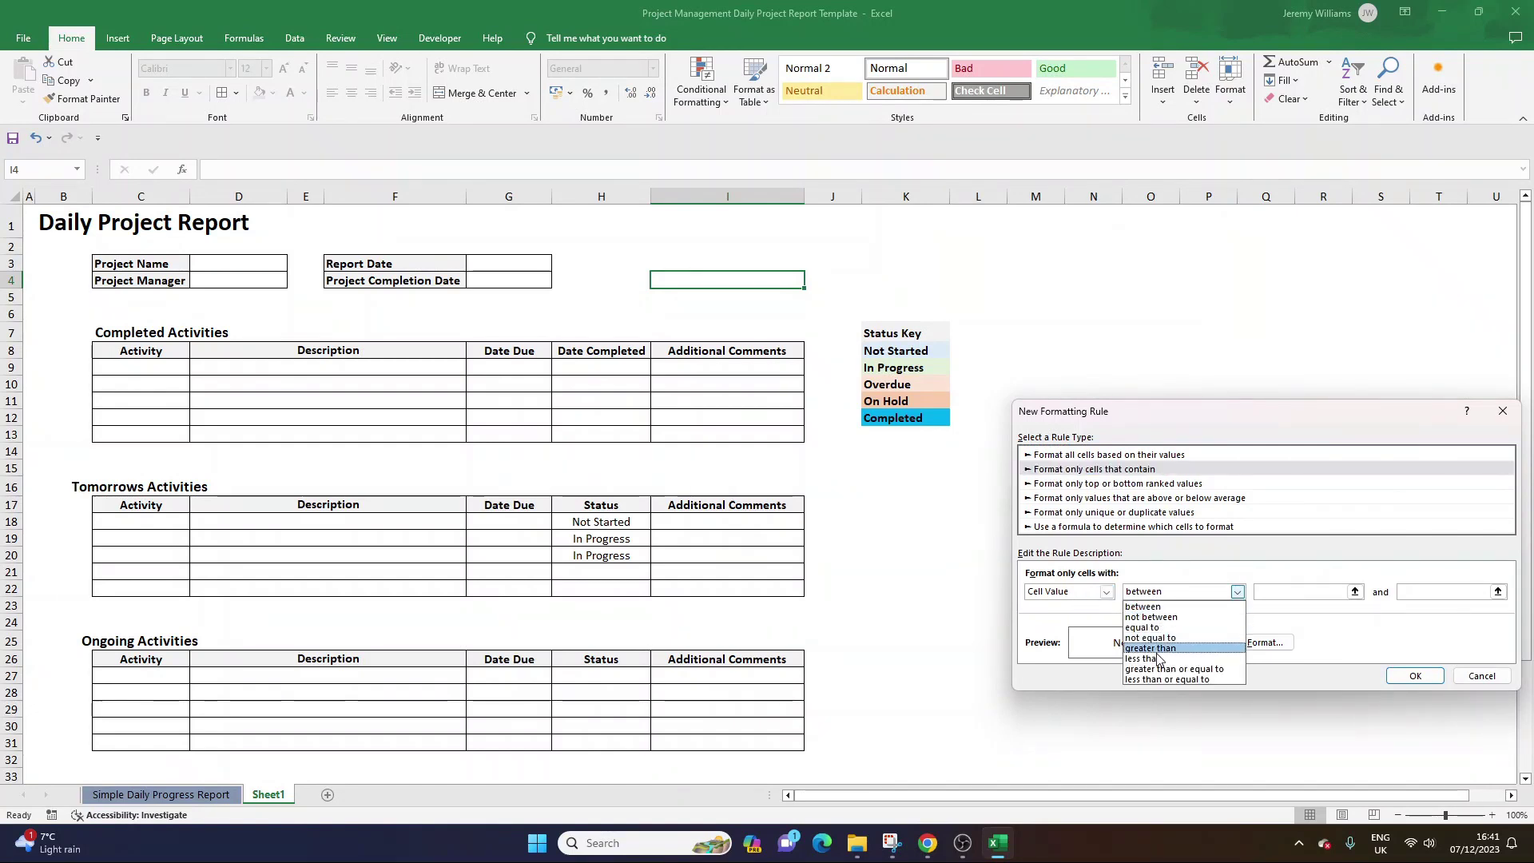
left_click(1095, 595)
left_click(1095, 593)
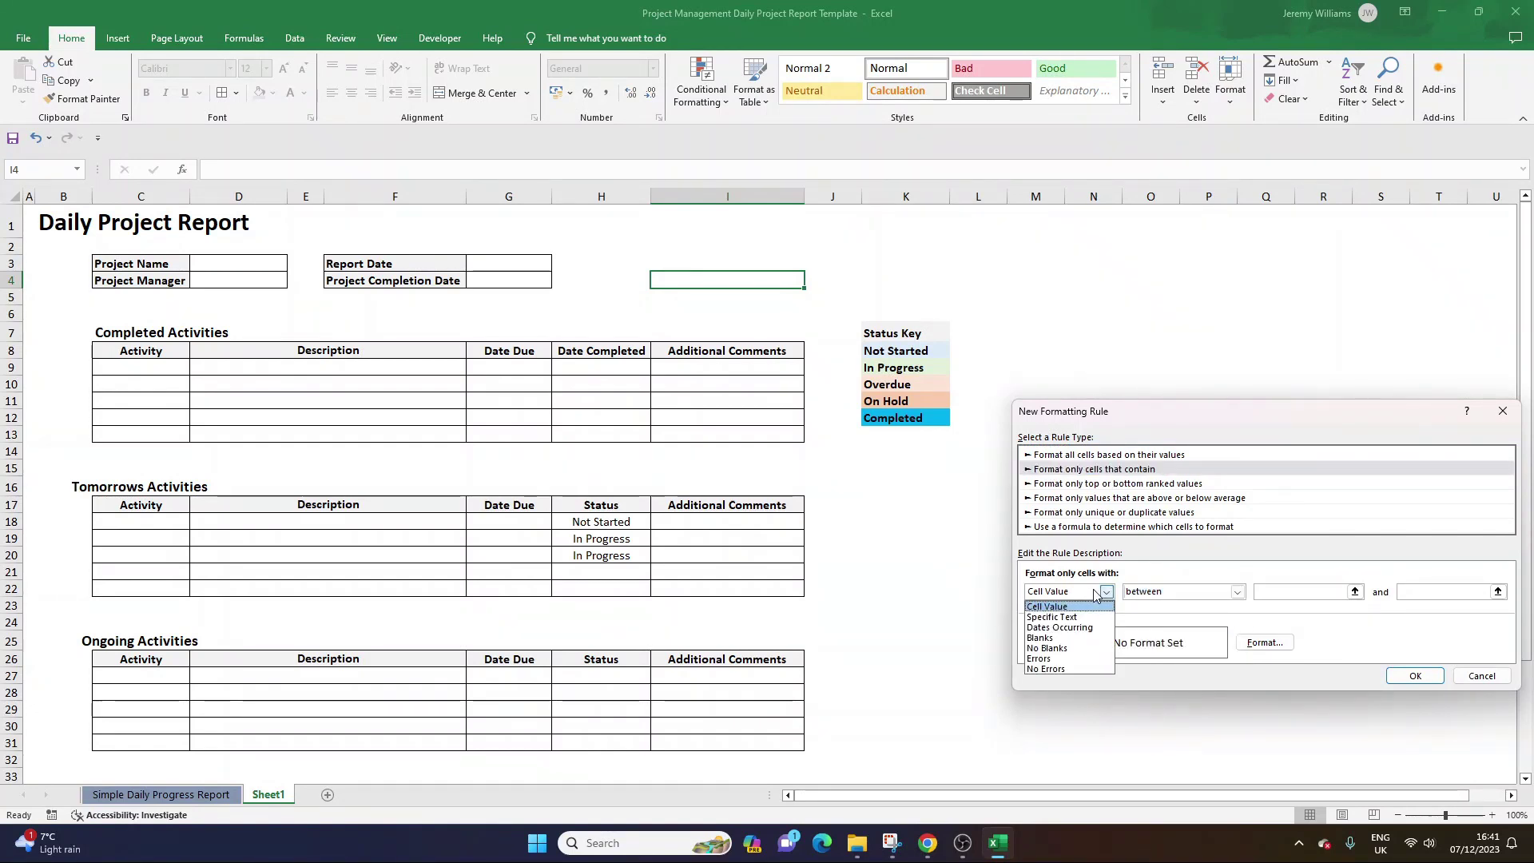
left_click(1053, 617)
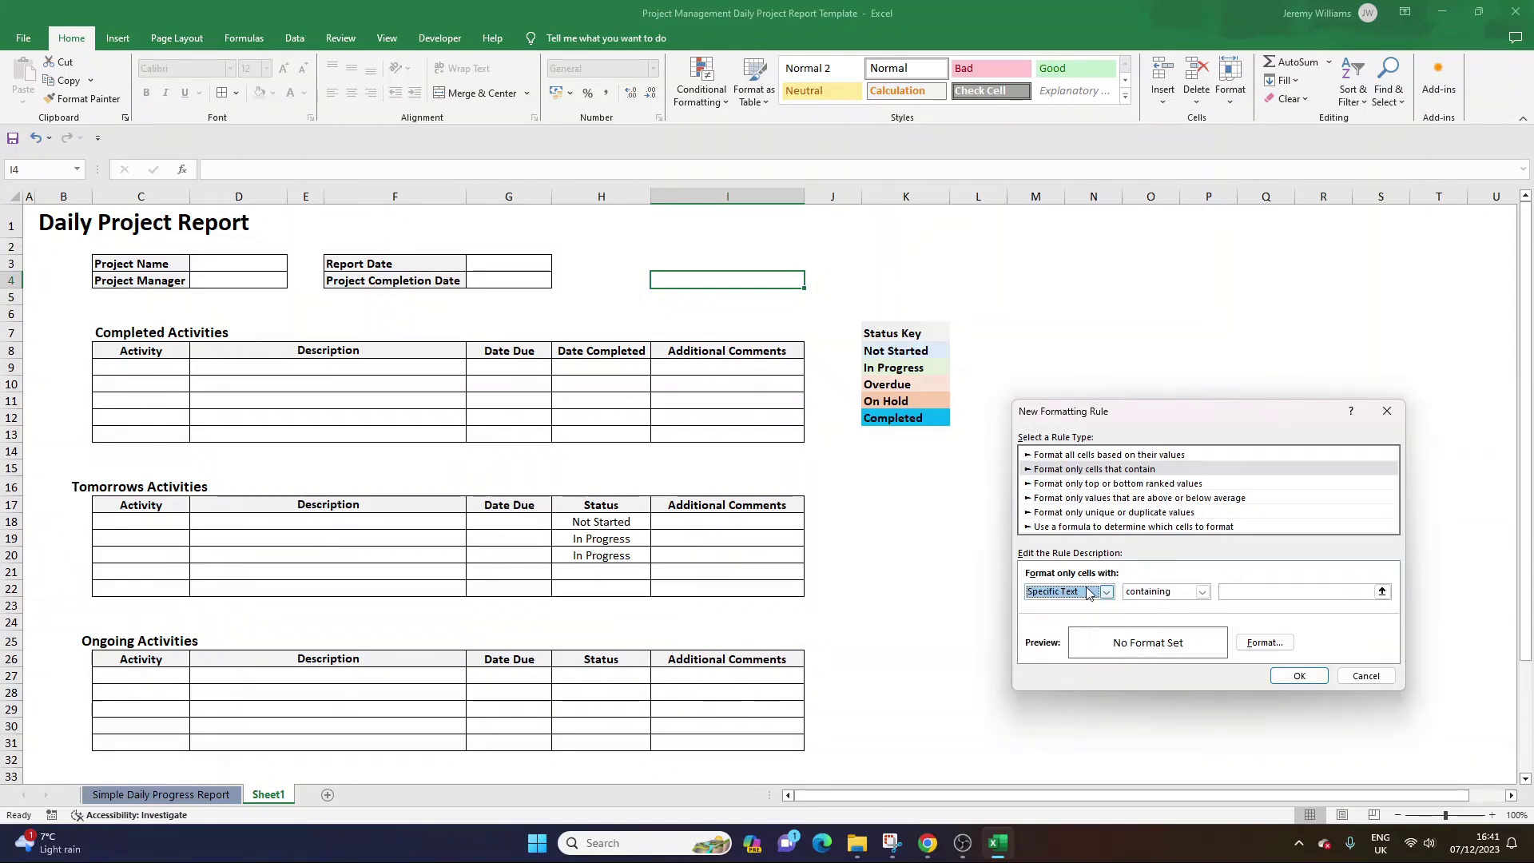
left_click(1135, 593)
left_click(1143, 605)
left_click(1226, 593)
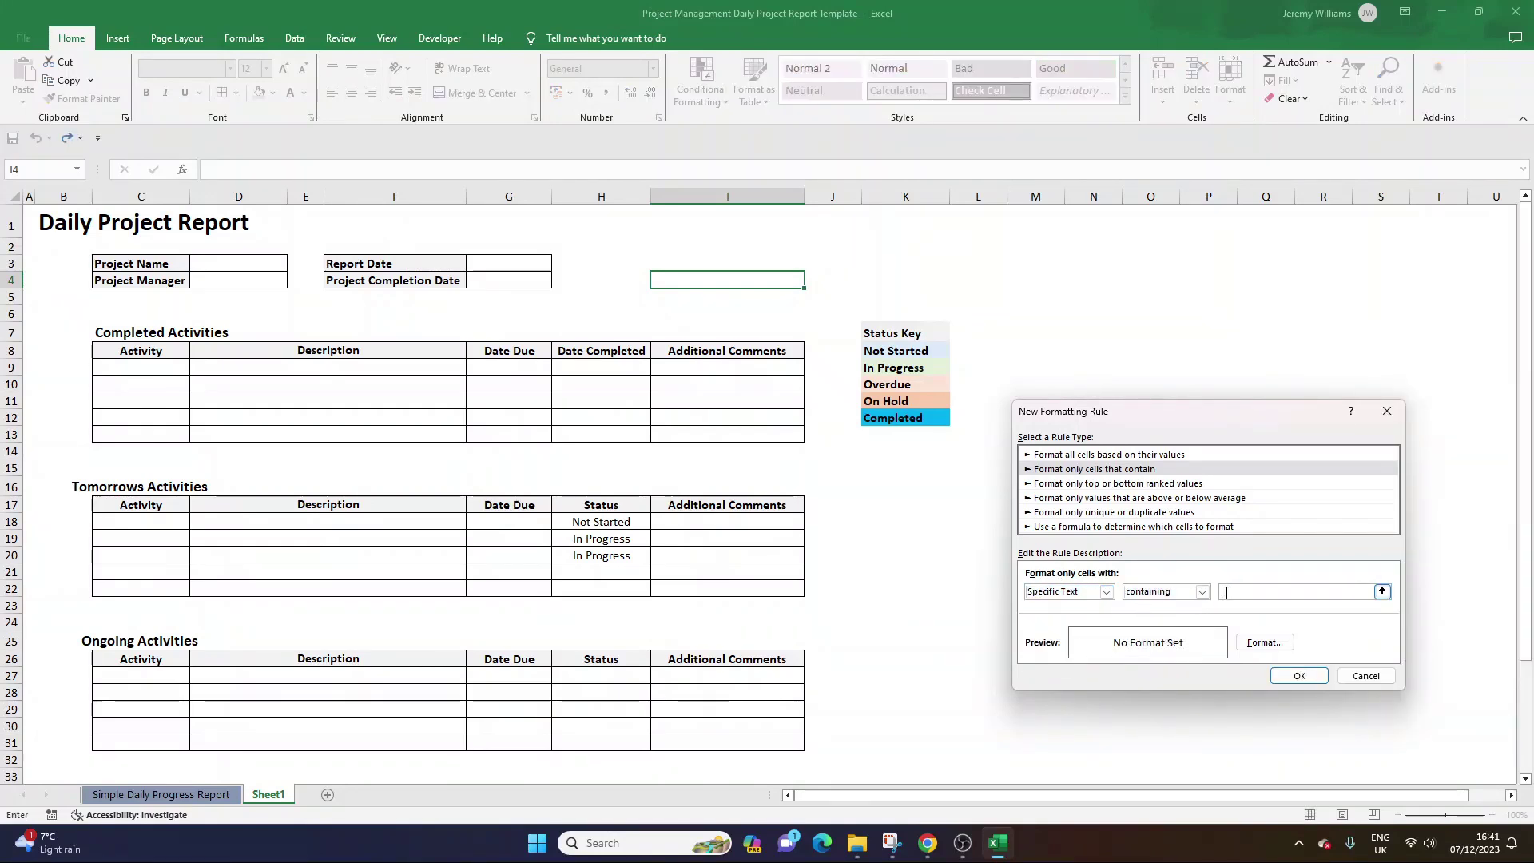
type("Not Started")
Give the Not Started rule a light blue fill matching the Status Key and finish creating the rule.
left_click(1271, 643)
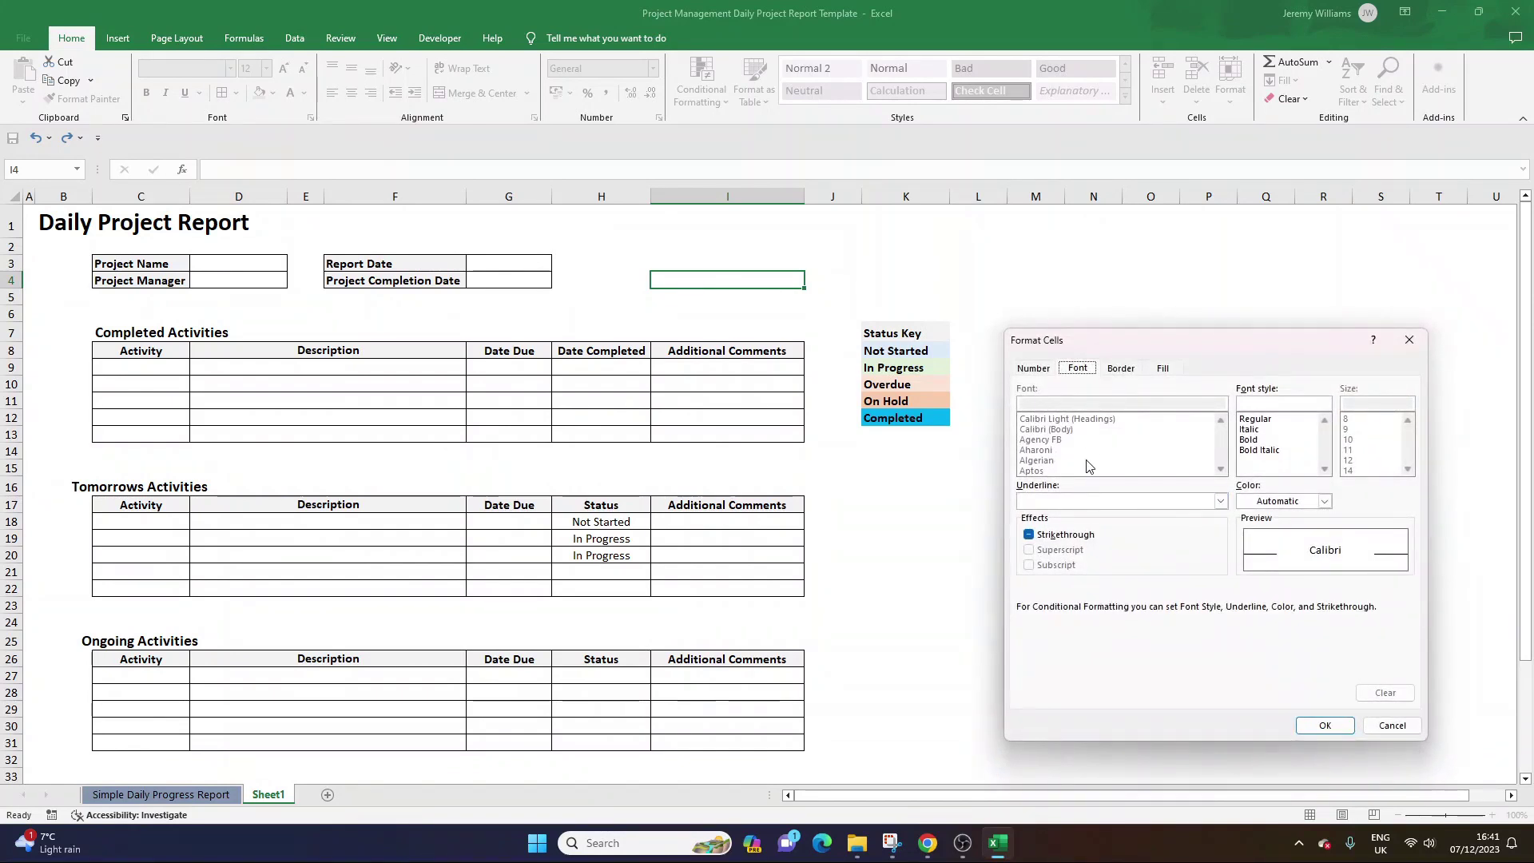
left_click(1159, 374)
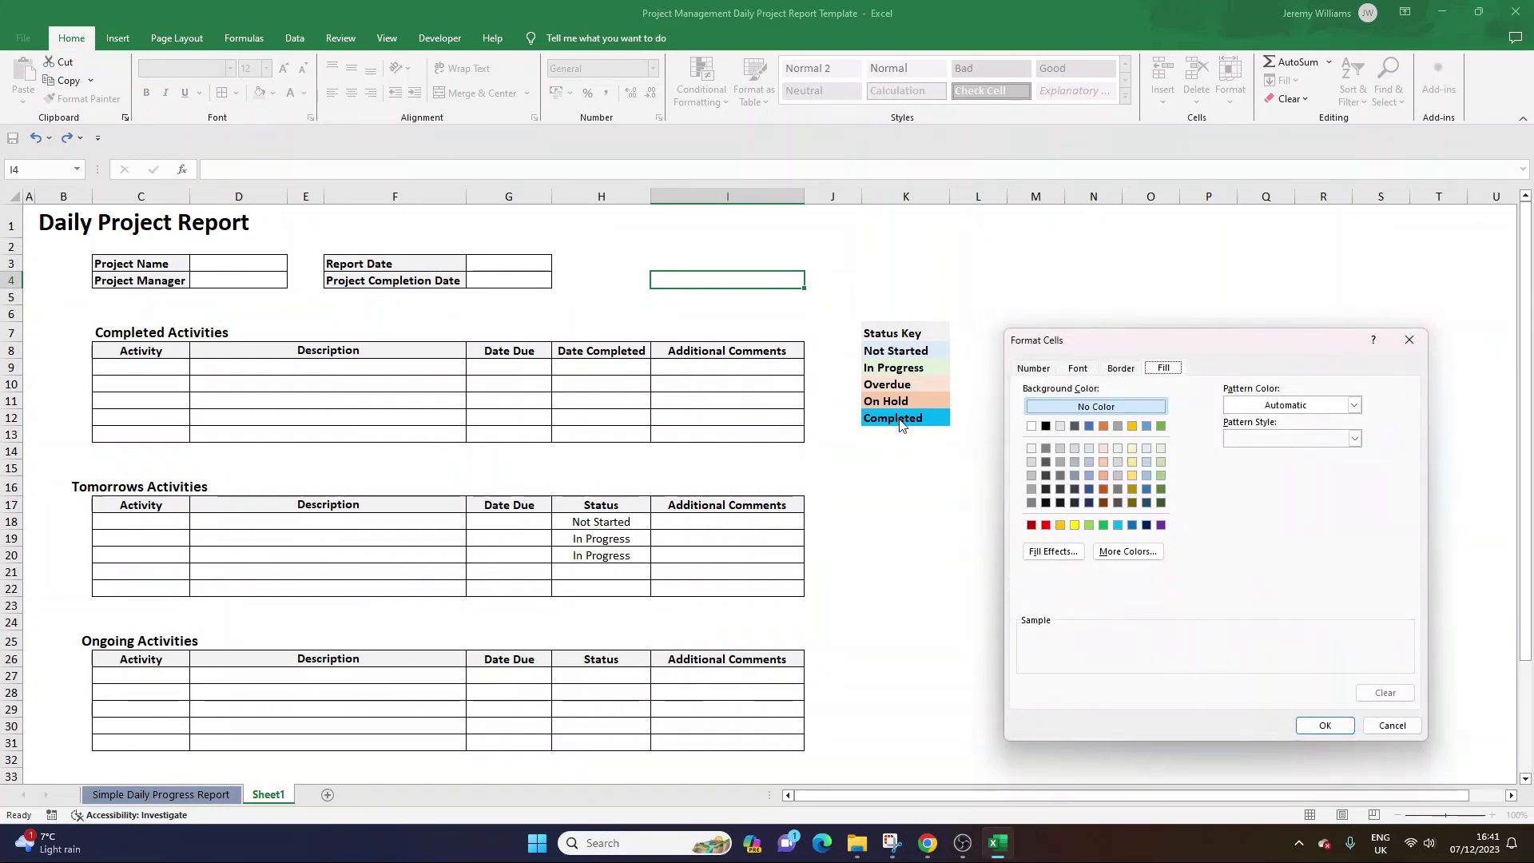
left_click(1146, 450)
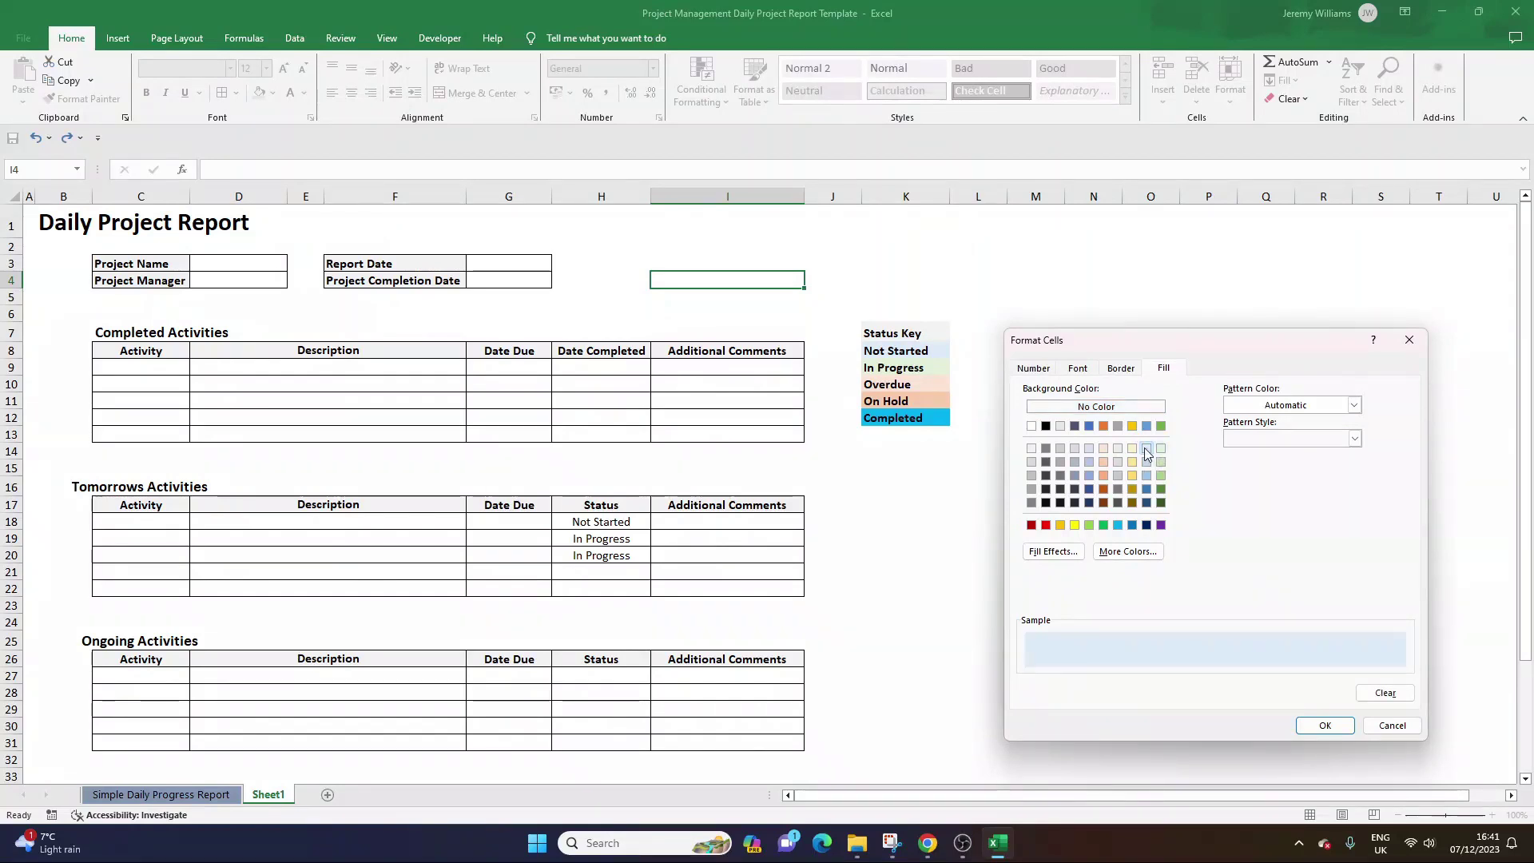
left_click(1324, 725)
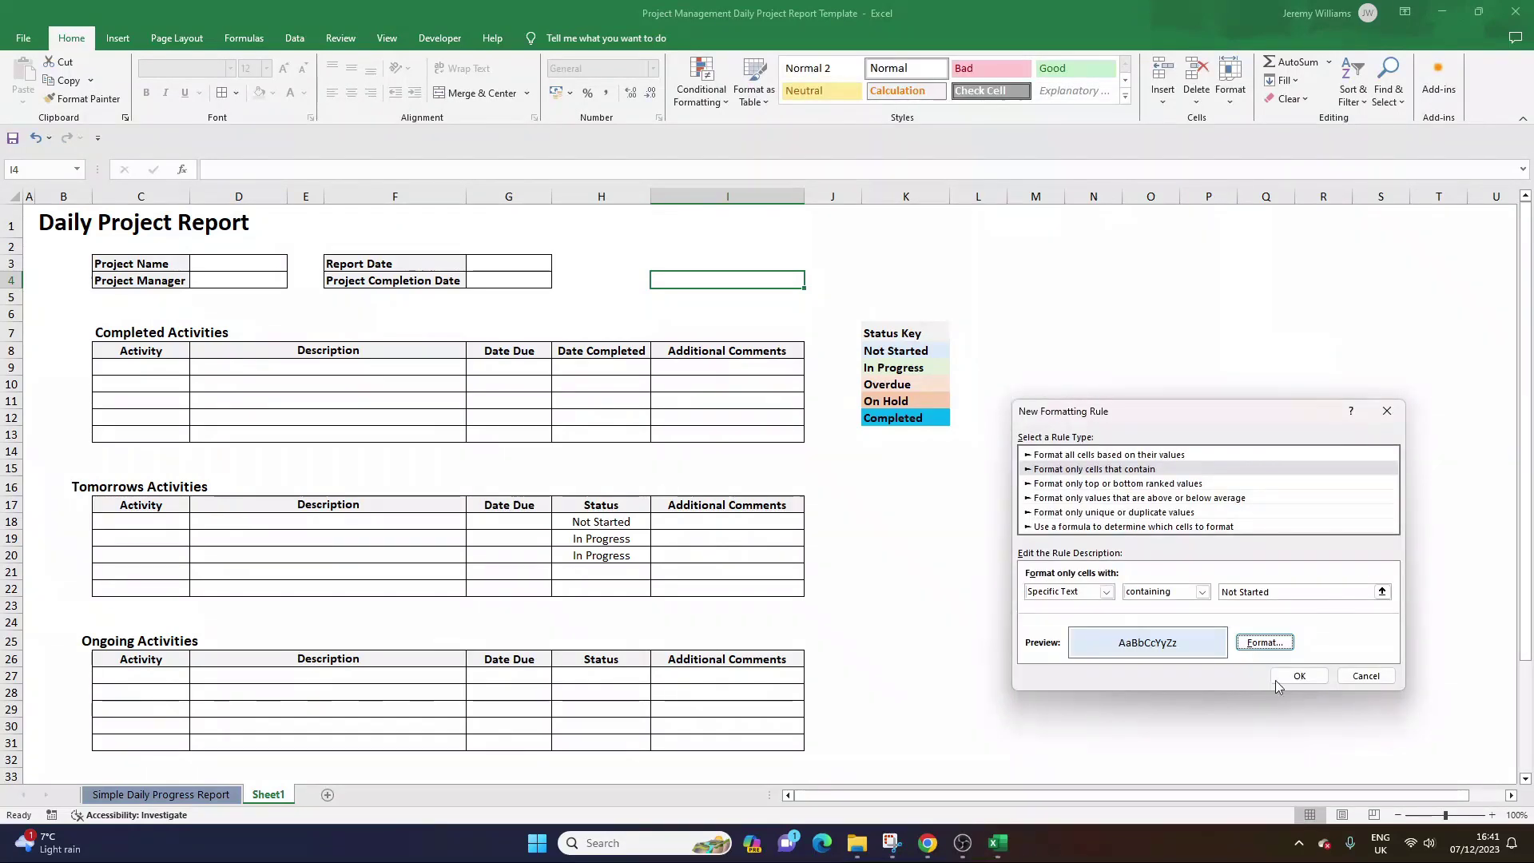
left_click(1303, 676)
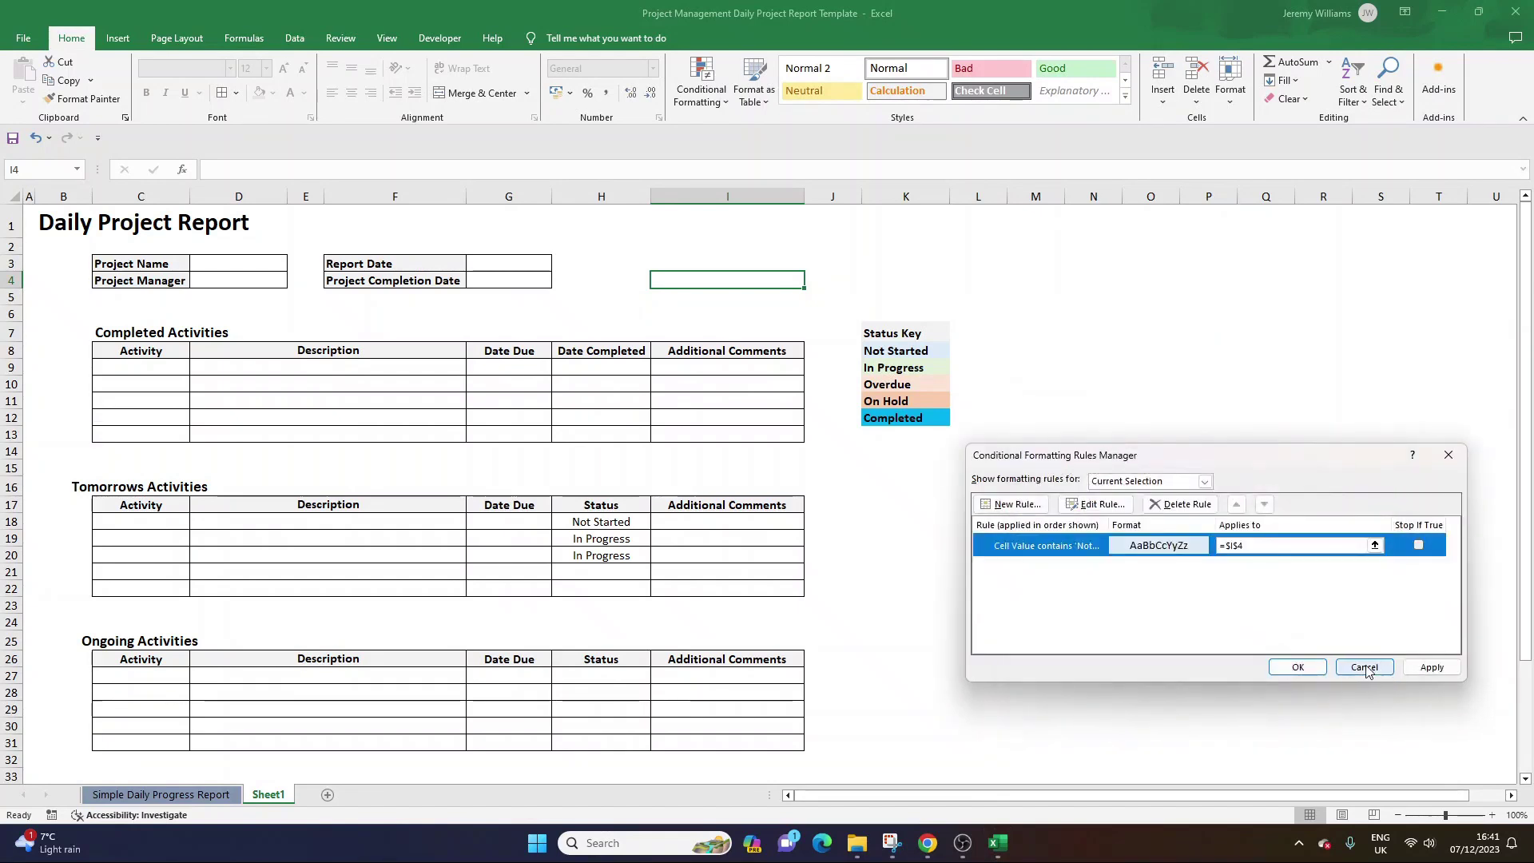
Apply the Not Started rule to the entire sheet, =$1:$1048576, and save the rule changes.
left_click(1427, 668)
left_click(1222, 546)
key("BackSpace")
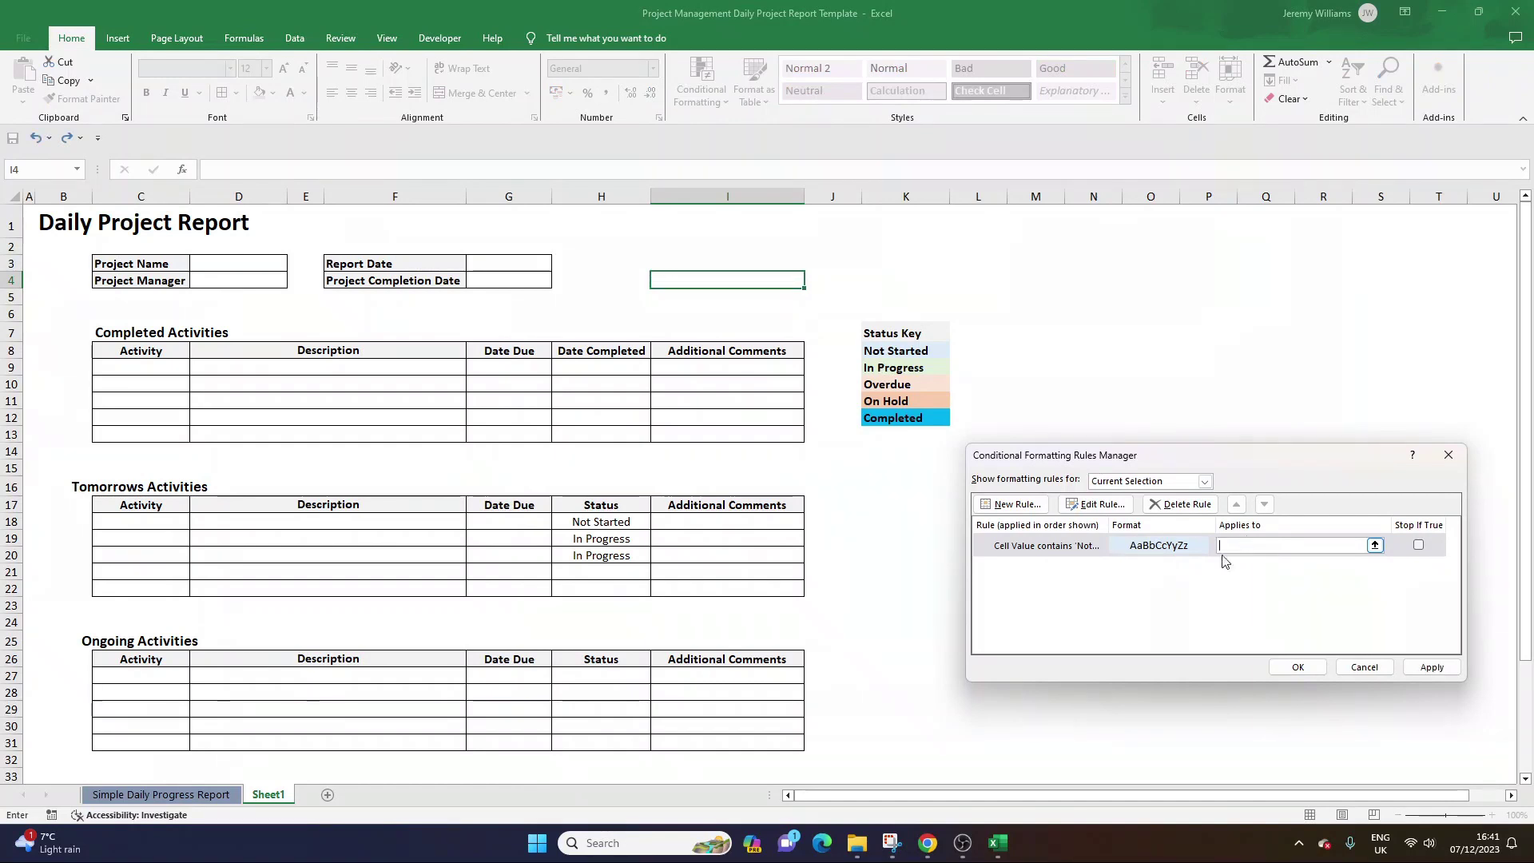
left_click(13, 197)
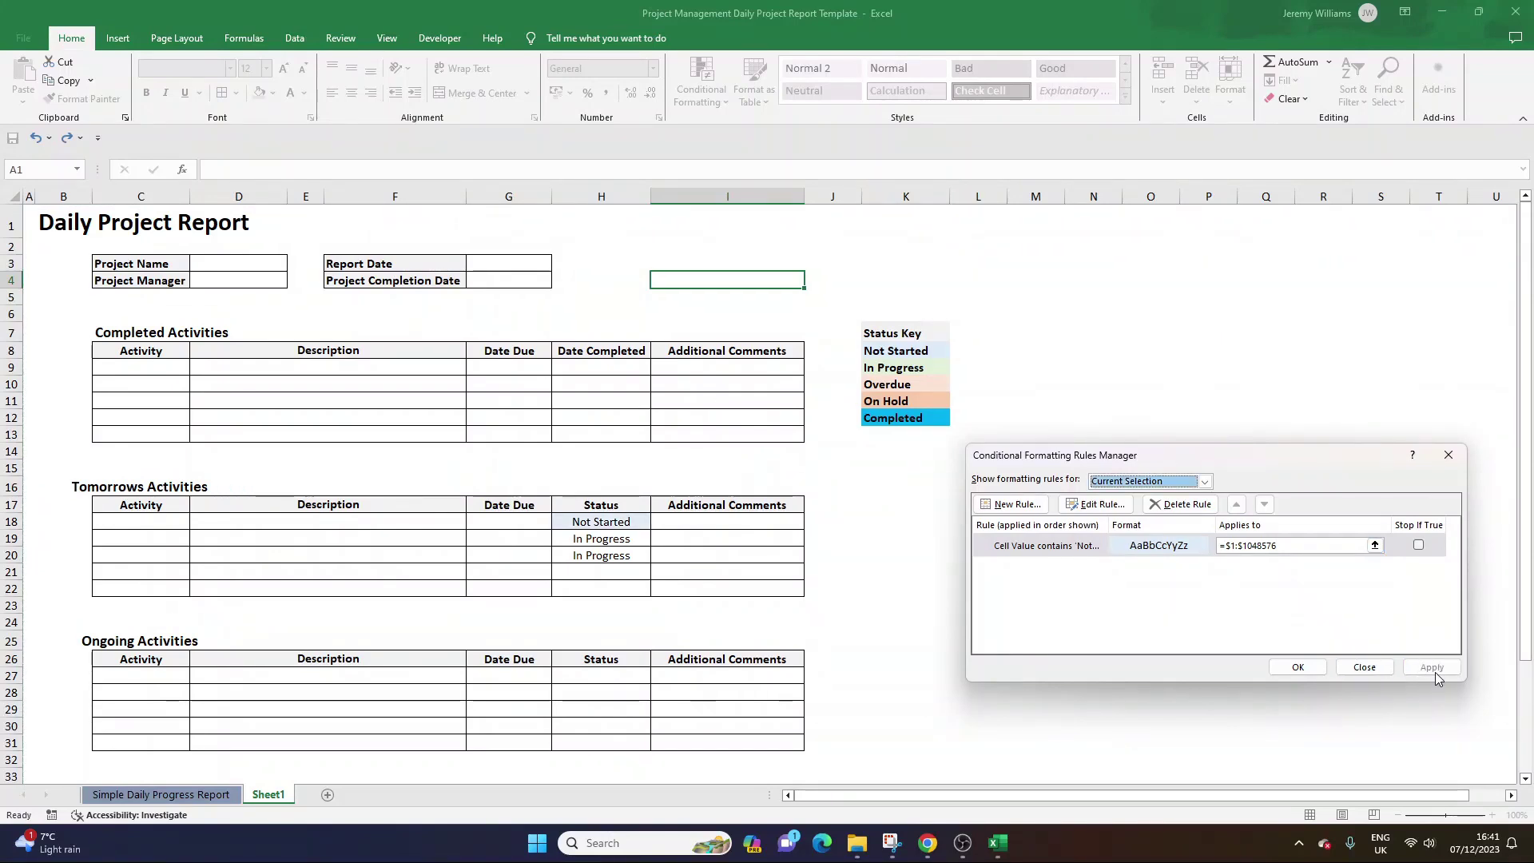
left_click(1297, 667)
Compare the fill of the Not Started and In Progress entries in the Status column with the Status Key colours.
left_click(623, 525)
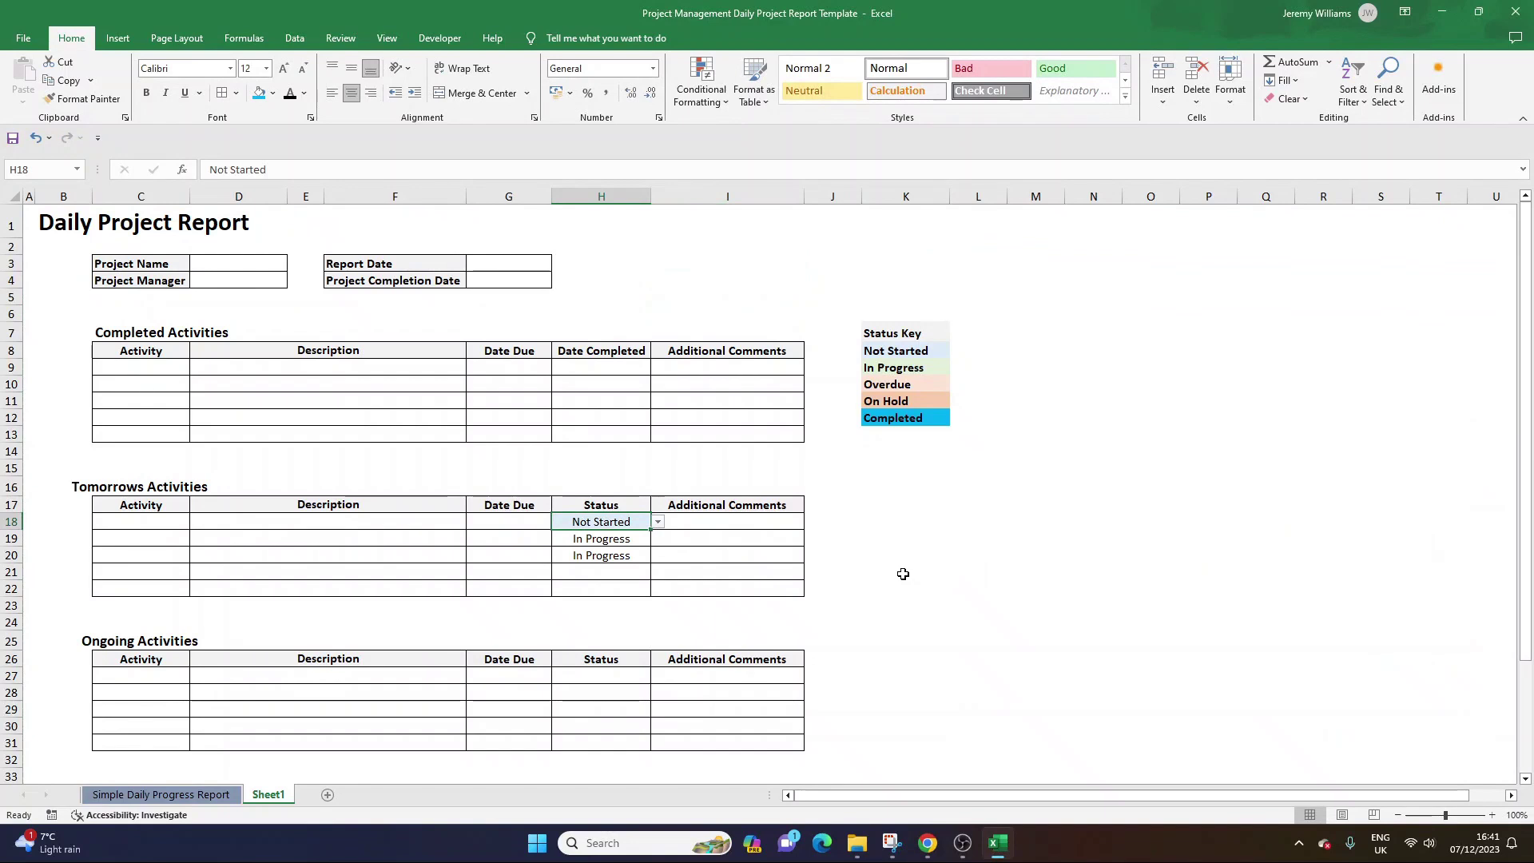
left_click(903, 574)
left_click_drag(910, 368, 927, 413)
left_click(921, 368)
left_click(921, 379)
left_click(909, 353)
left_click(908, 368)
left_click(908, 386)
left_click(908, 398)
left_click(979, 521)
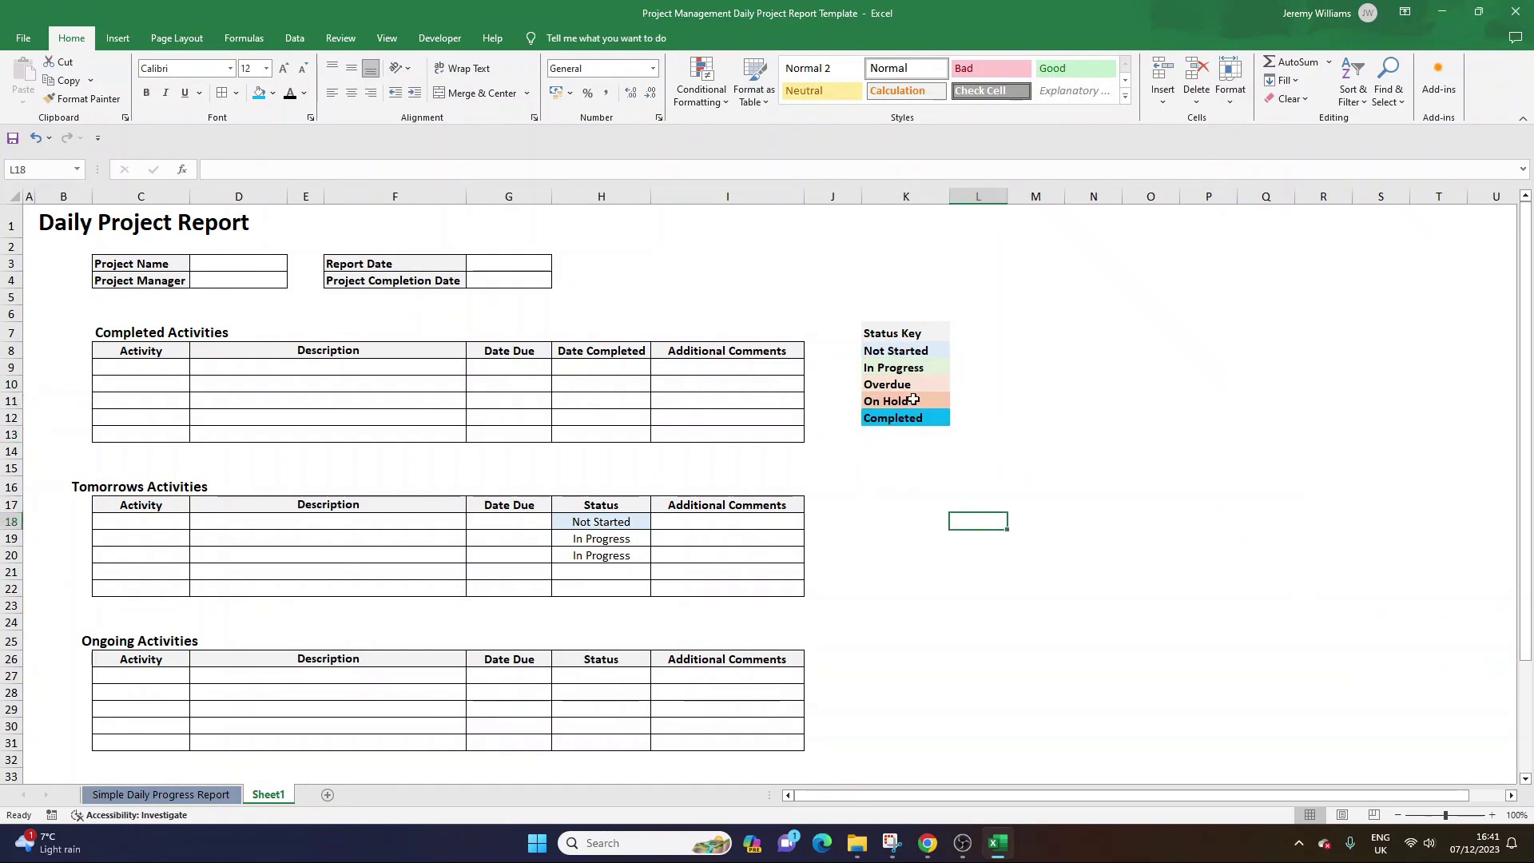
left_click(603, 536)
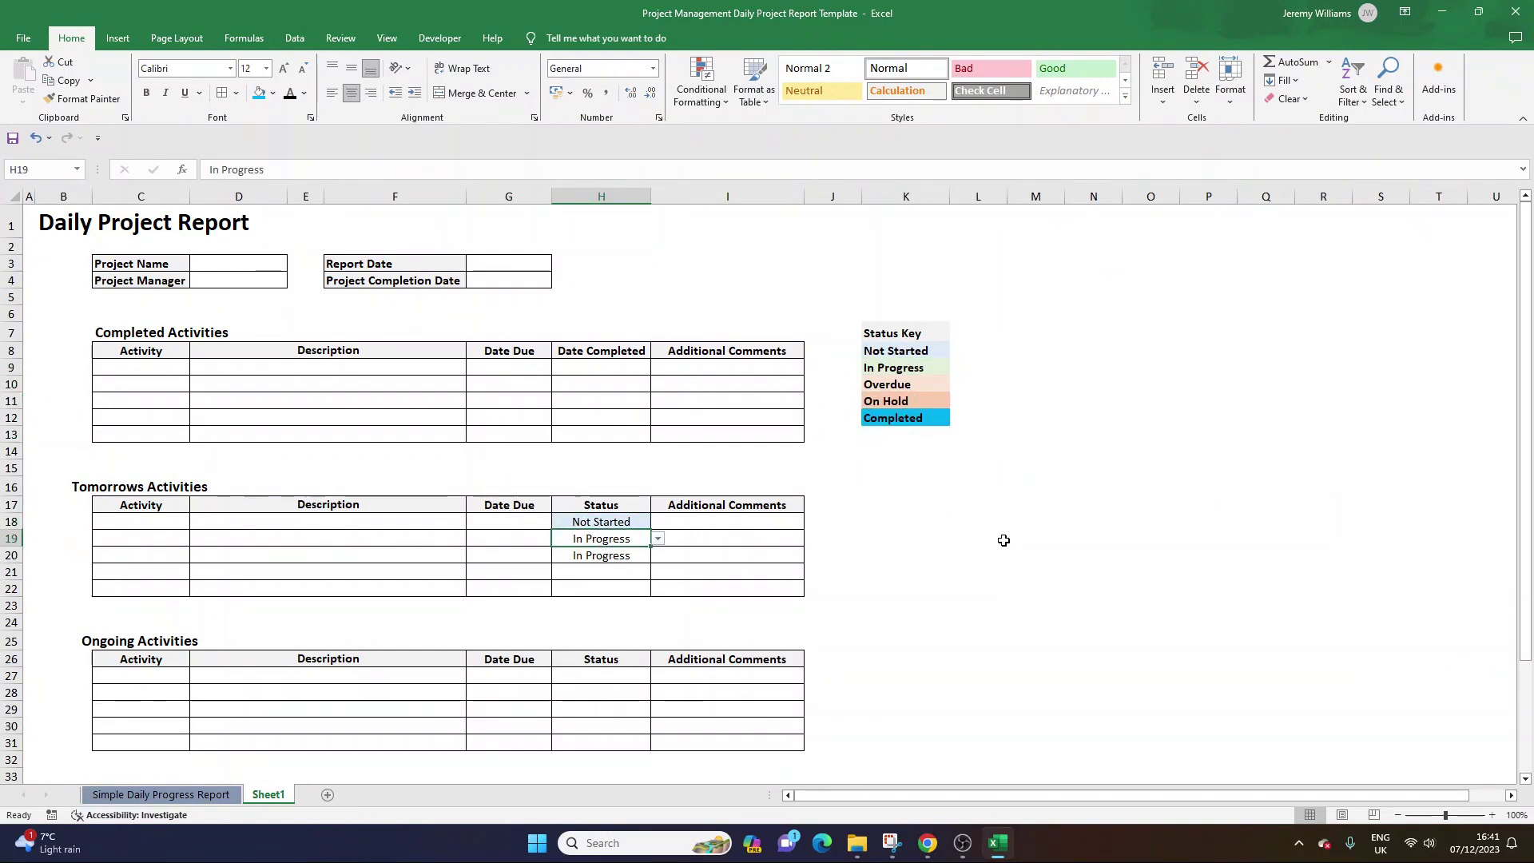